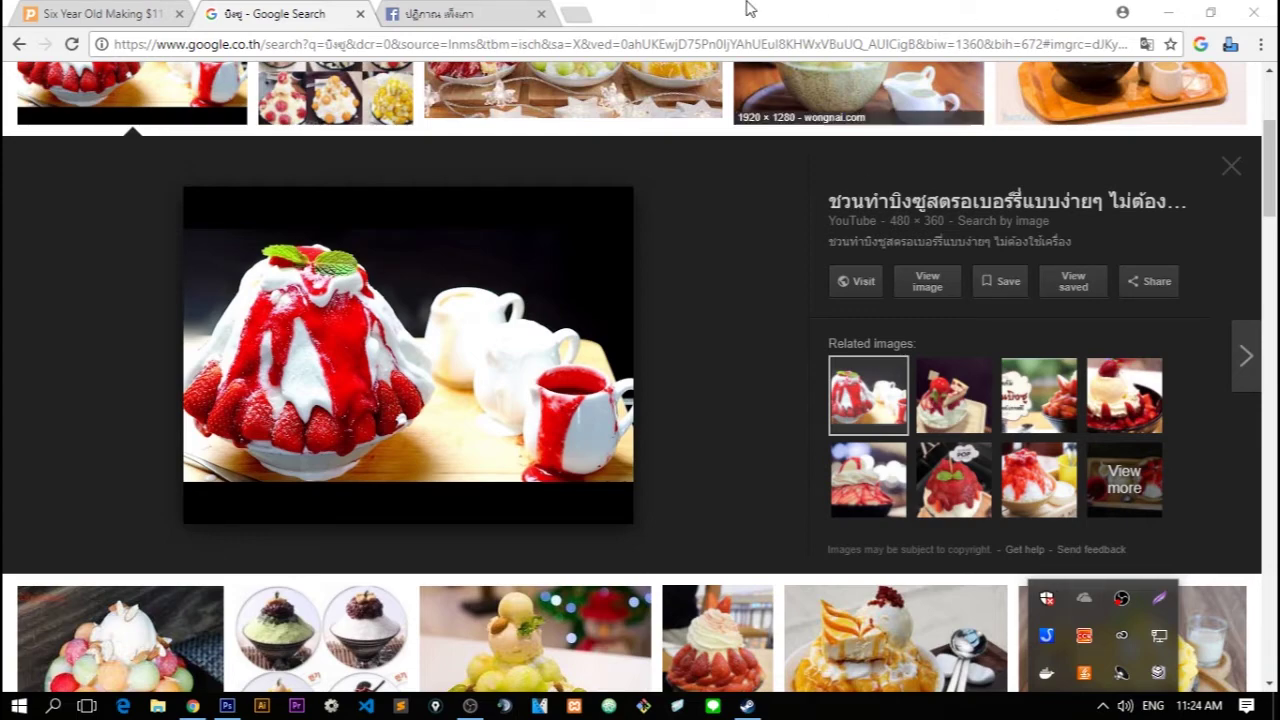
Preview the strawberry bingsu reference photo in Google Images, then bring up the empty Photoshop workspace
scroll(652, 520, up, 3)
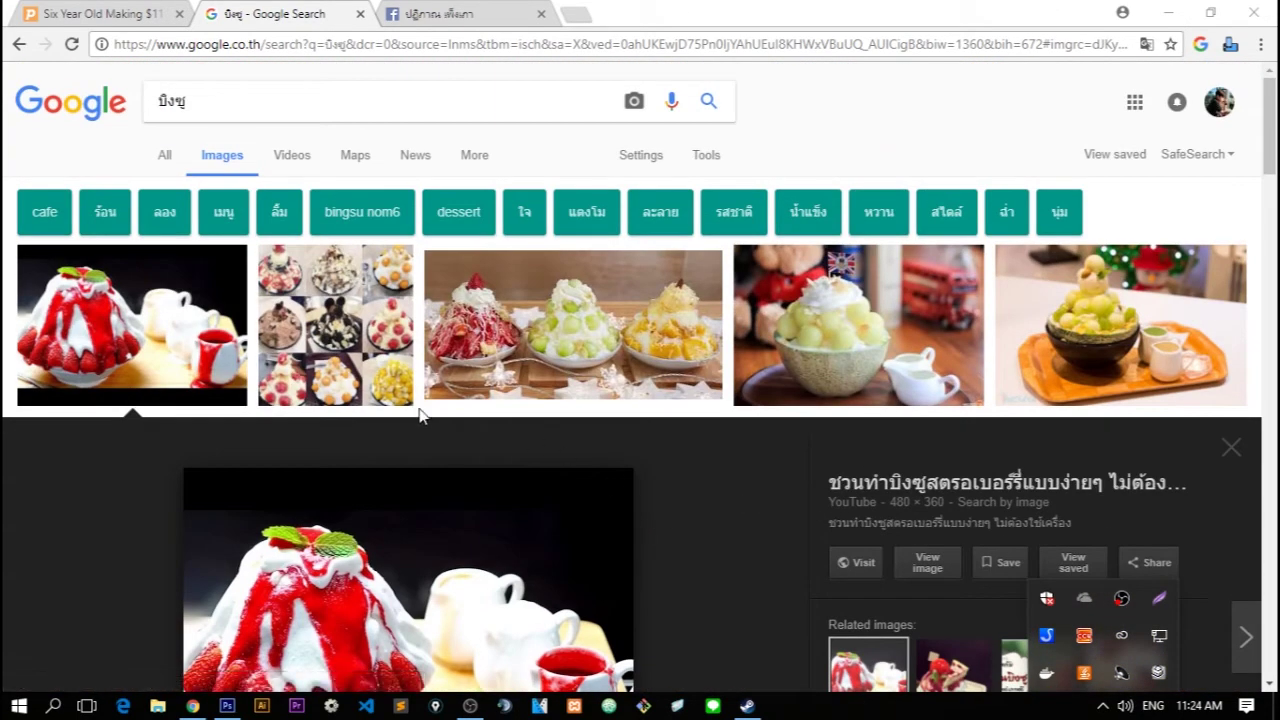
scroll(330, 345, down, 5)
scroll(330, 345, up, 2)
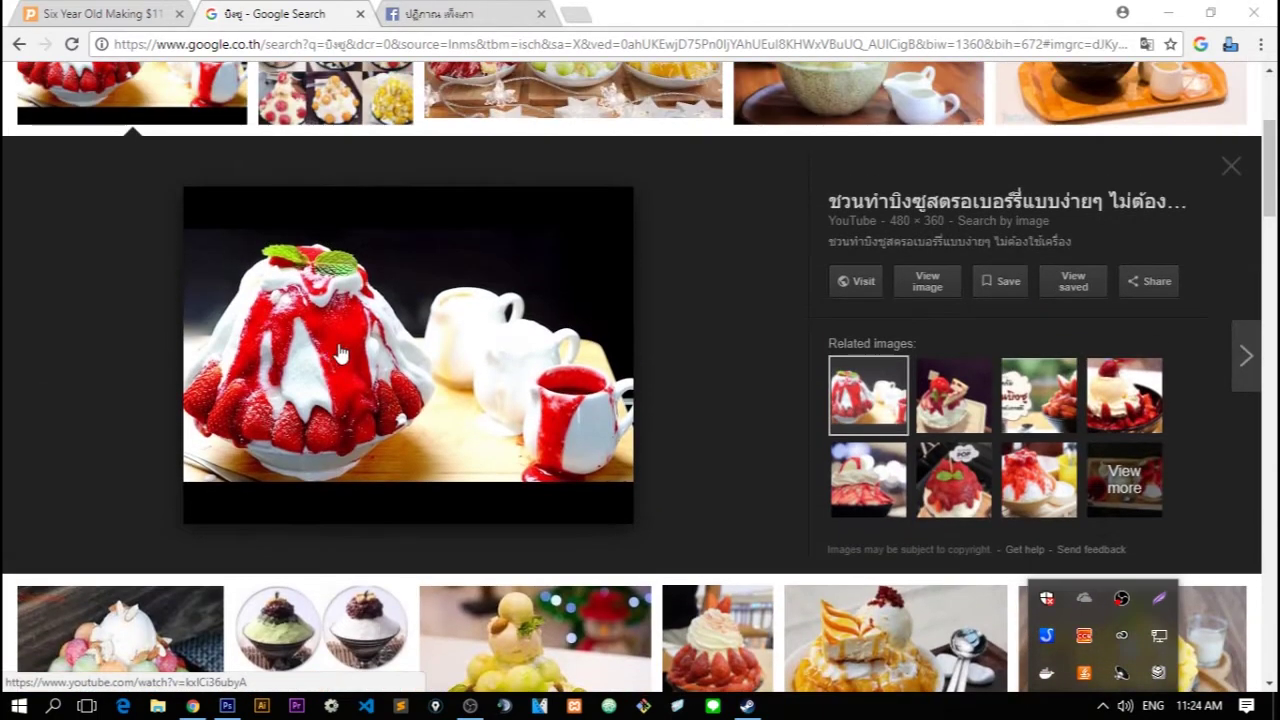
right_click(370, 382)
click(420, 572)
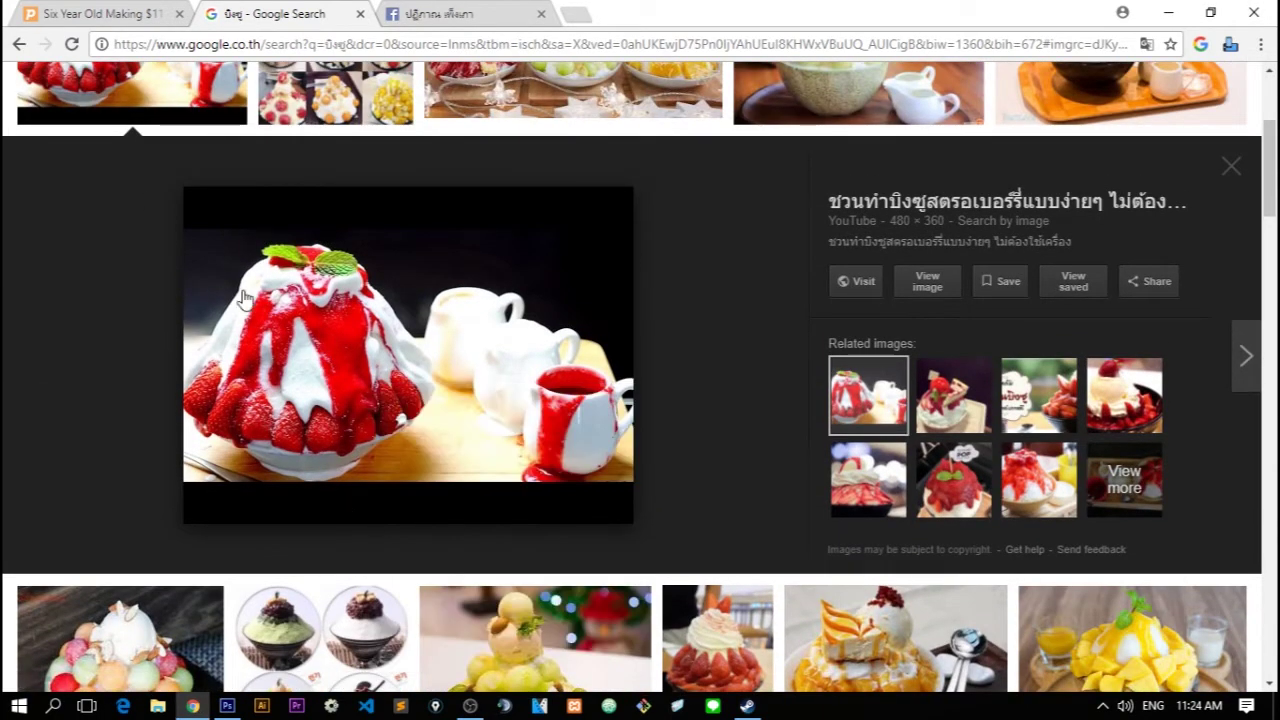
click(227, 705)
click(192, 705)
Start a new document with the Custom preset, sized 1000 × 1000
click(70, 13)
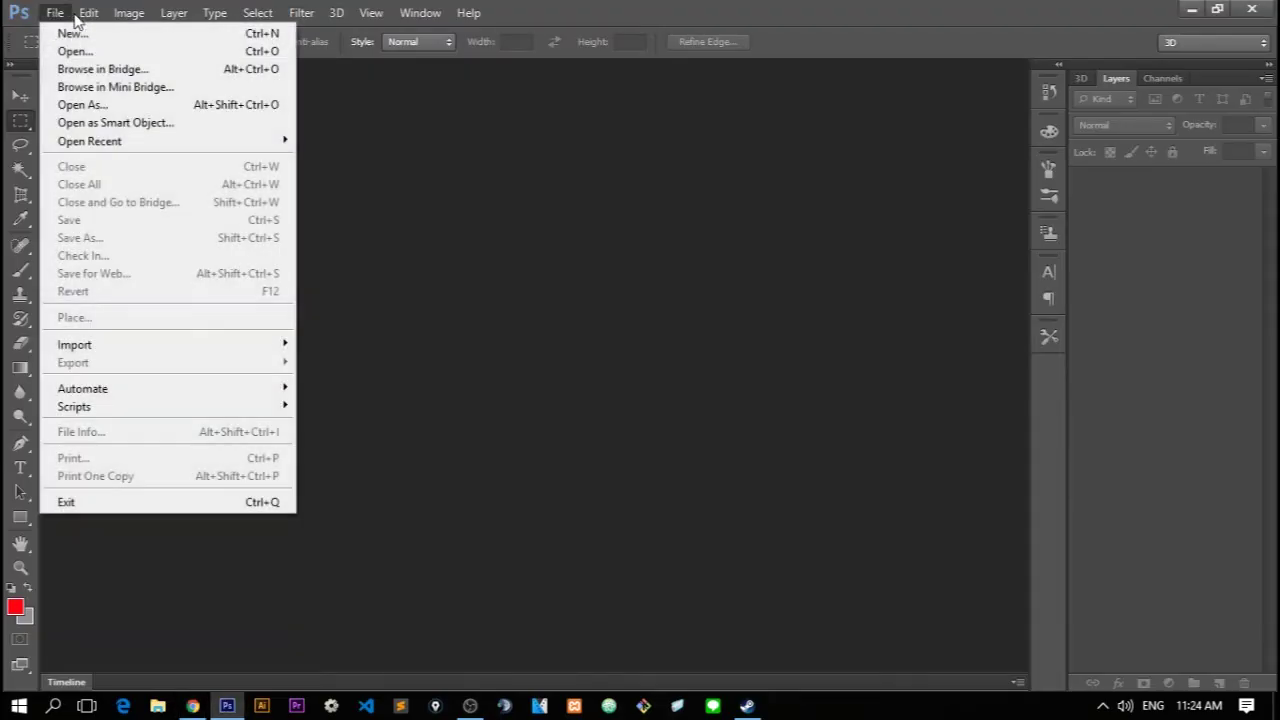
click(57, 18)
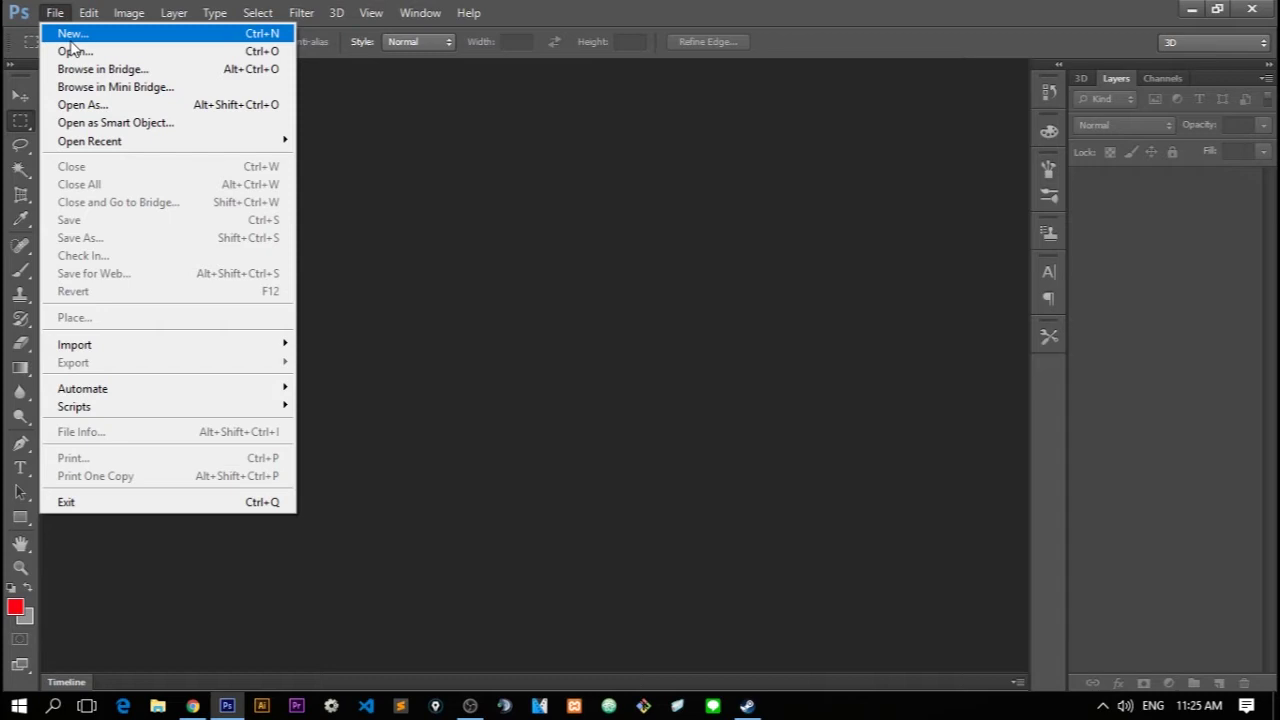
click(58, 16)
click(58, 16)
click(61, 20)
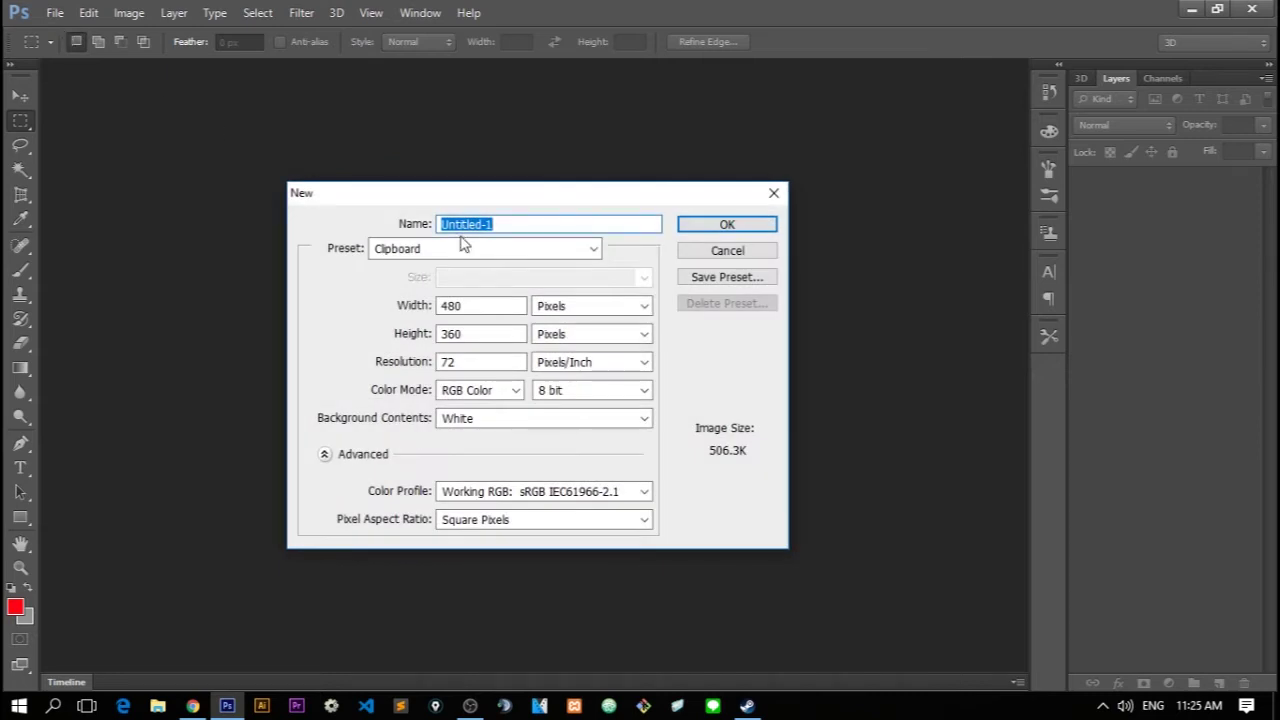
click(465, 247)
click(471, 434)
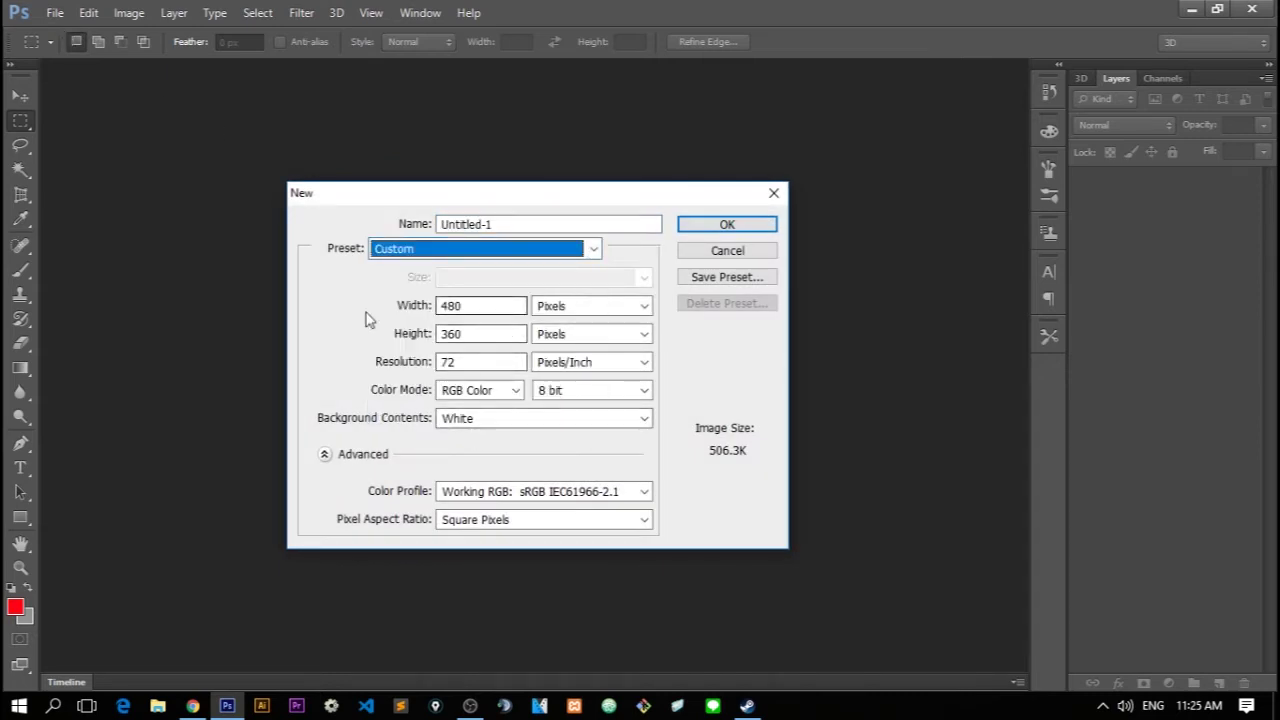
key(Tab)
text(1000)
key(Tab)
key(Tab)
text(100)
click(455, 252)
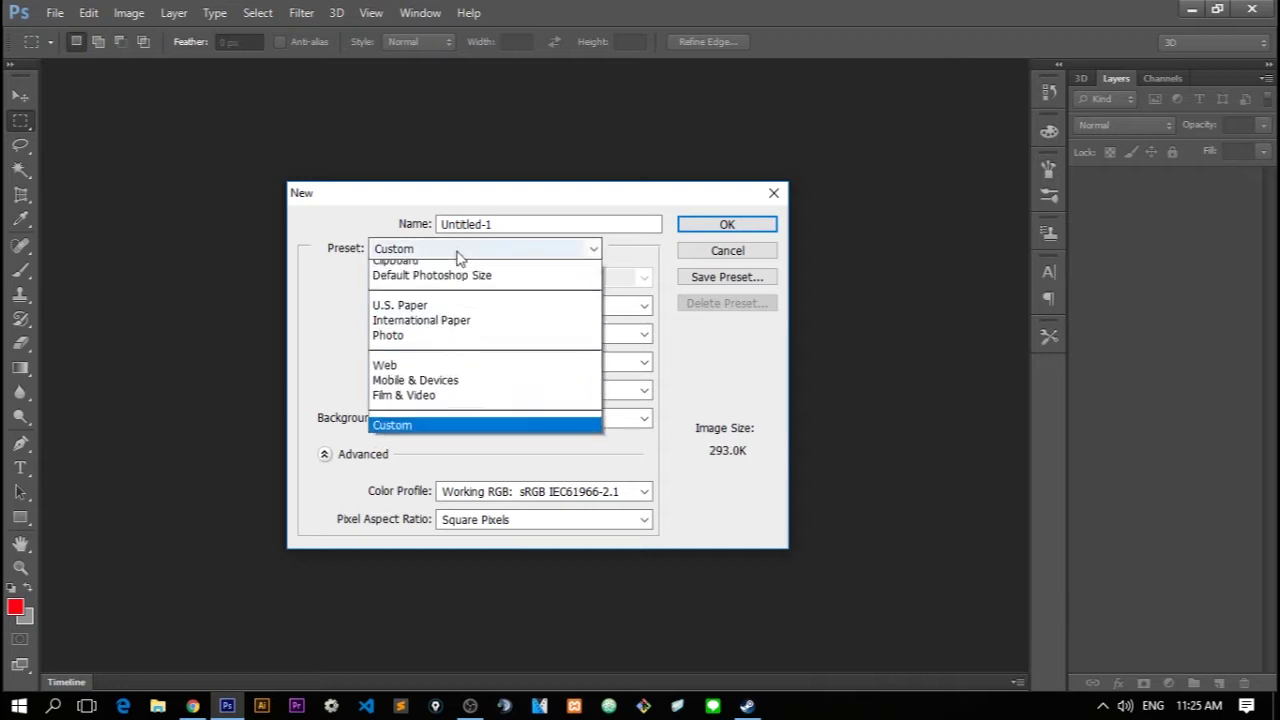
click(416, 432)
click(510, 333)
text(0)
click(466, 305)
click(477, 334)
Keep pixels, 72 Pixels/Inch and RGB Color 8 bit, and create the document
click(572, 312)
click(570, 322)
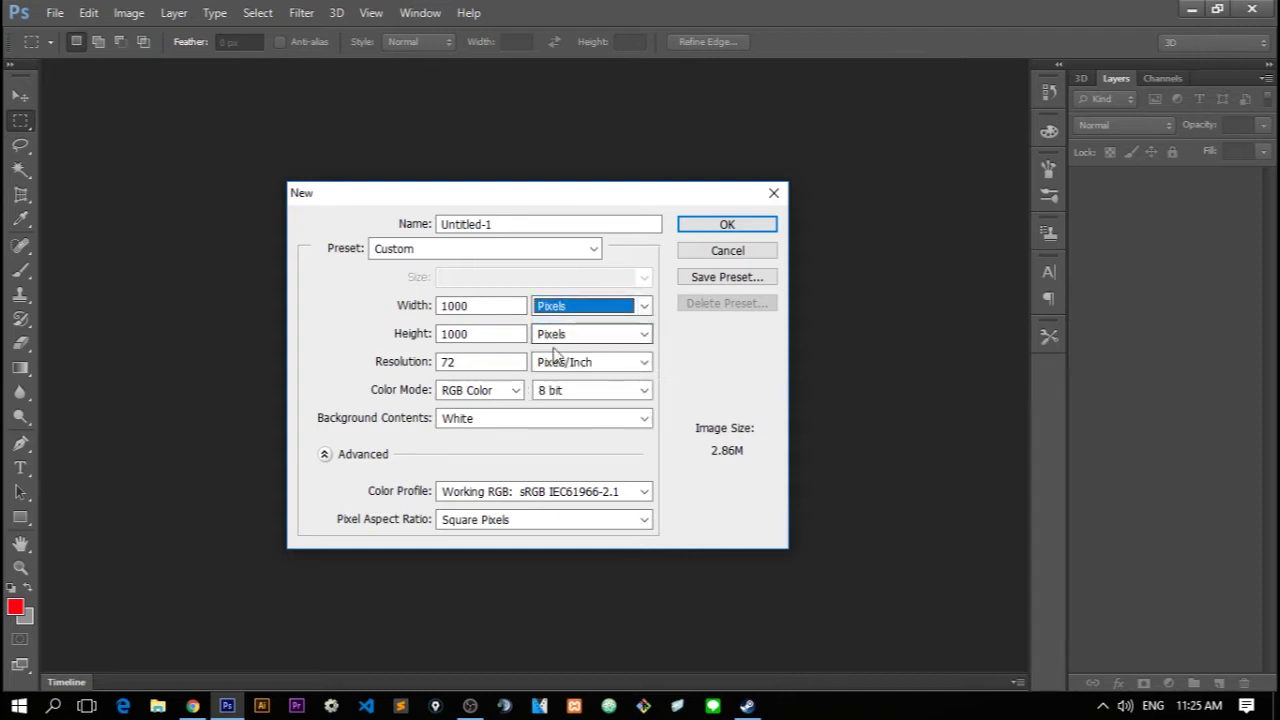
click(405, 363)
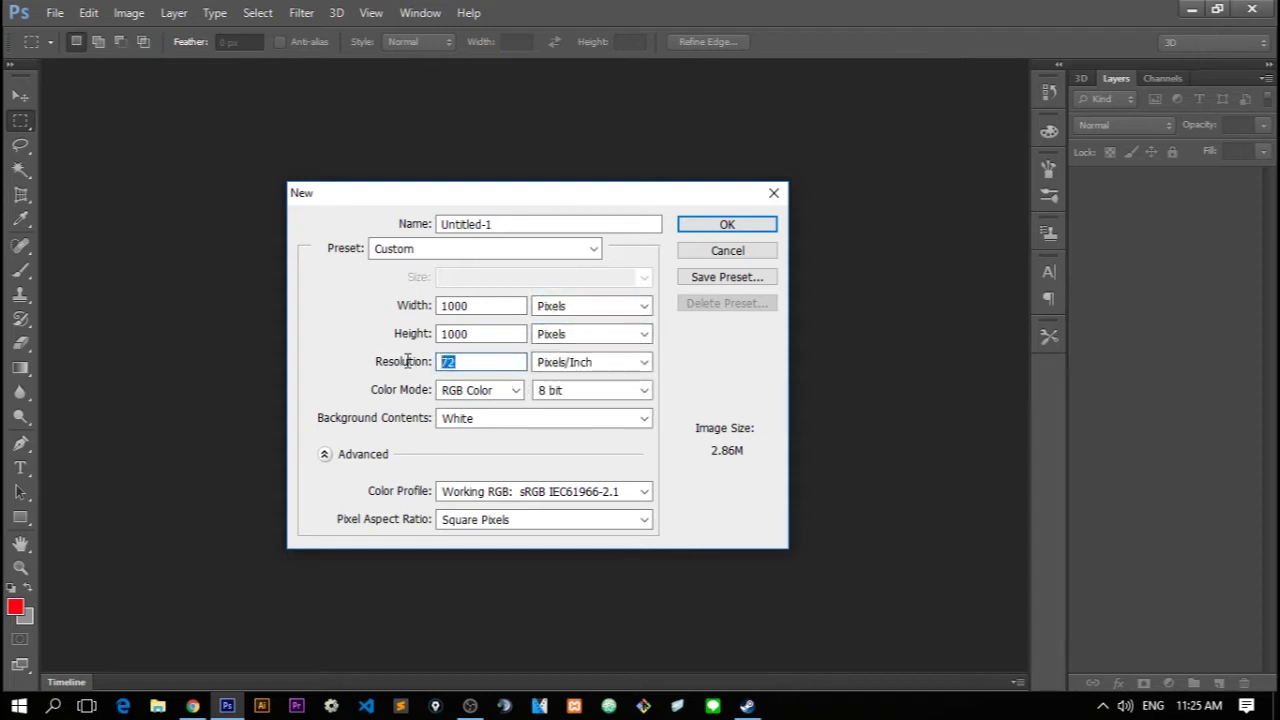
click(577, 365)
click(584, 363)
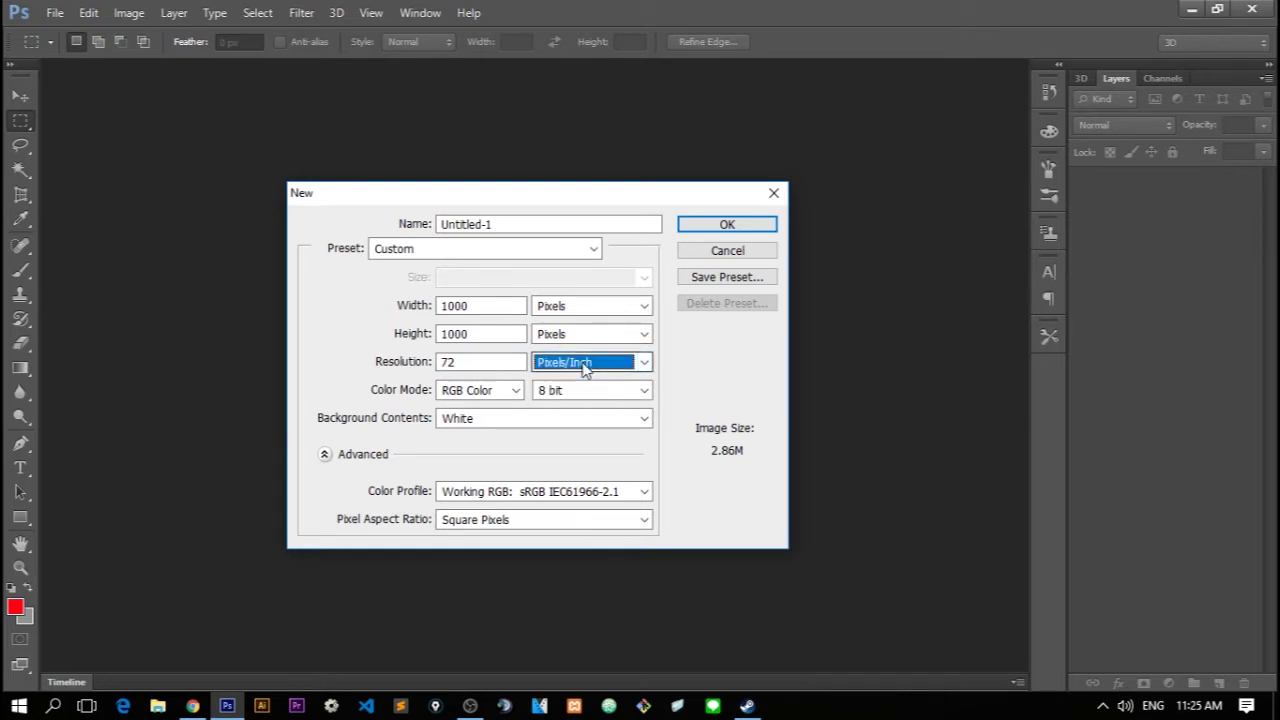
click(500, 395)
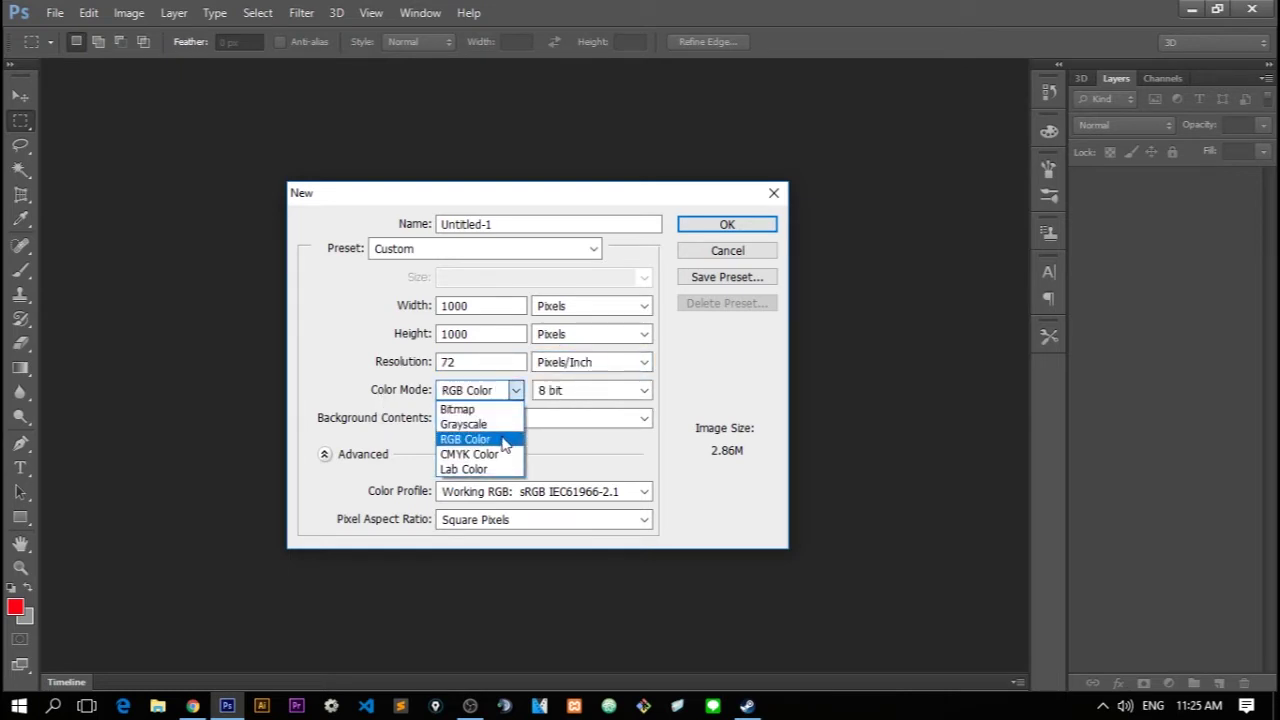
click(548, 400)
click(548, 398)
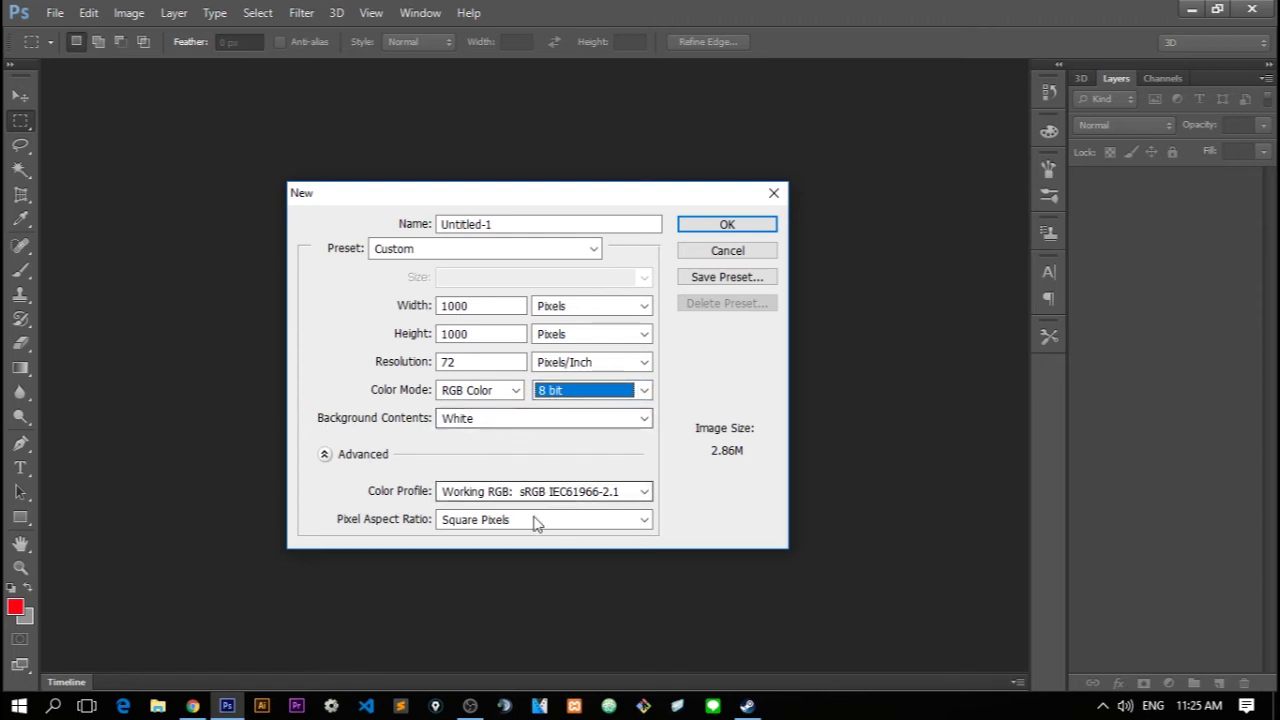
click(714, 226)
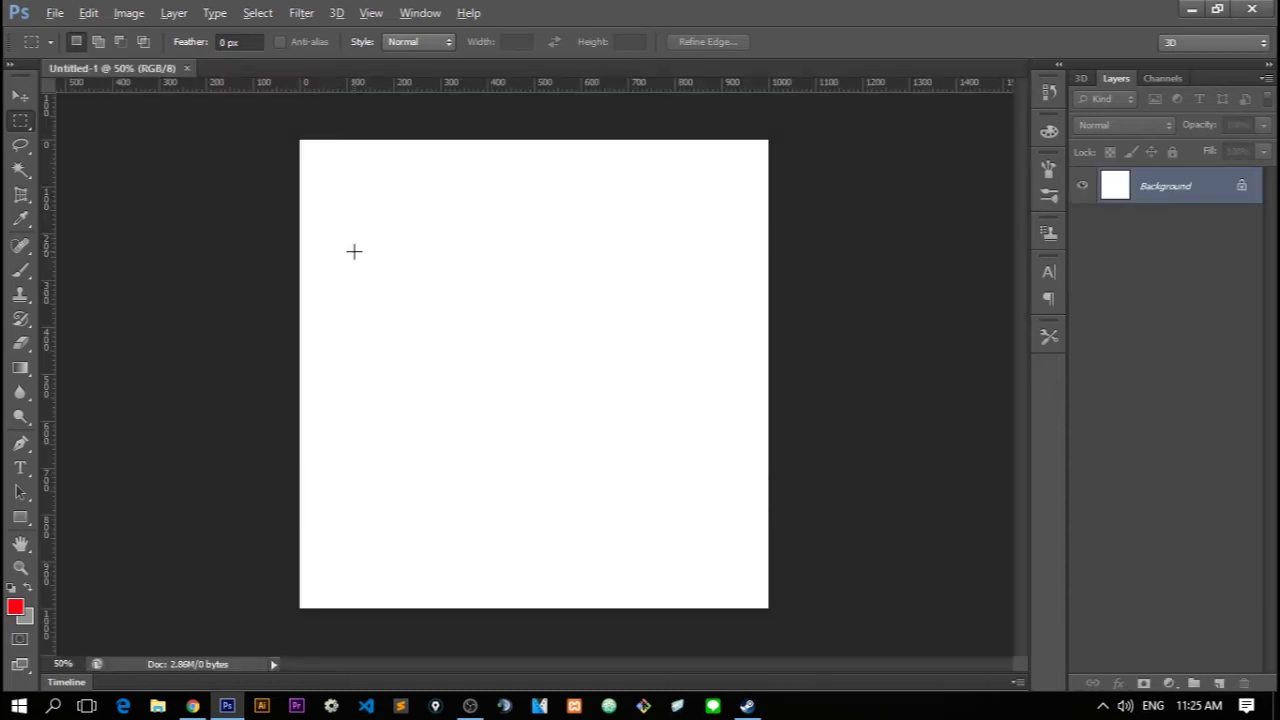
Clear the stray selection and copy the bingsu photo from the browser
drag(274, 118, 926, 634)
key(ctrl+d)
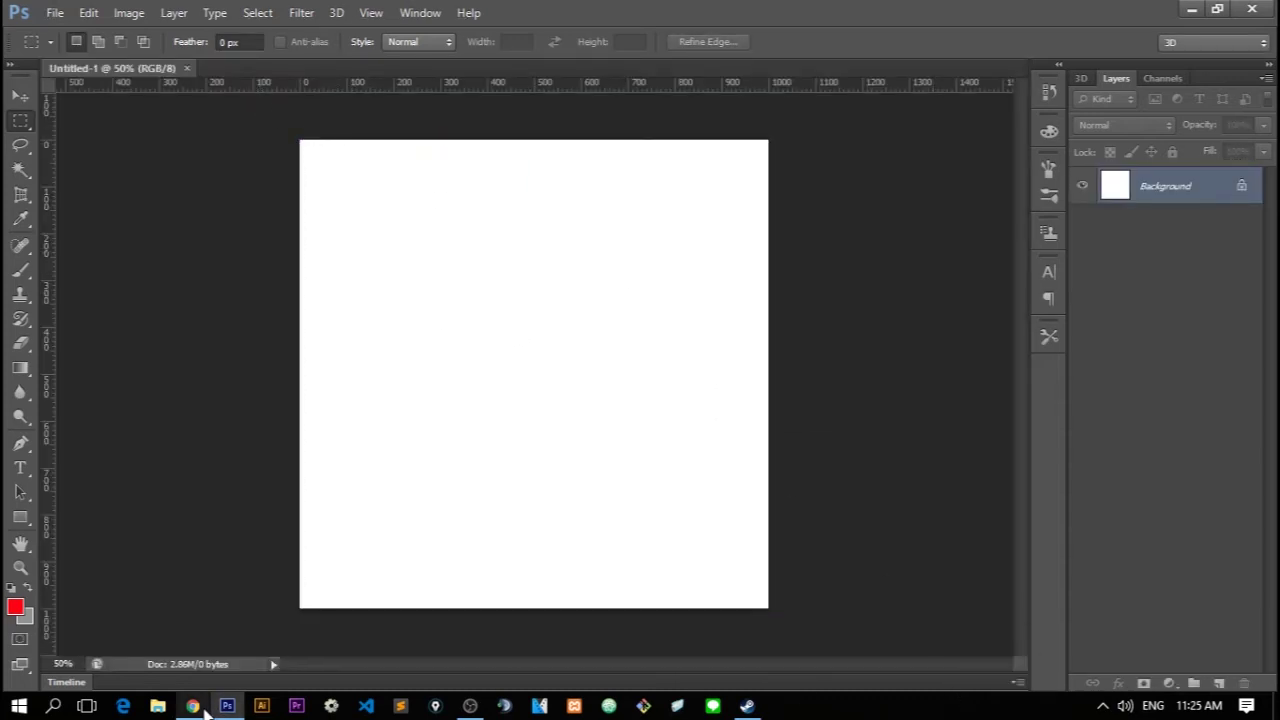
click(203, 706)
right_click(364, 380)
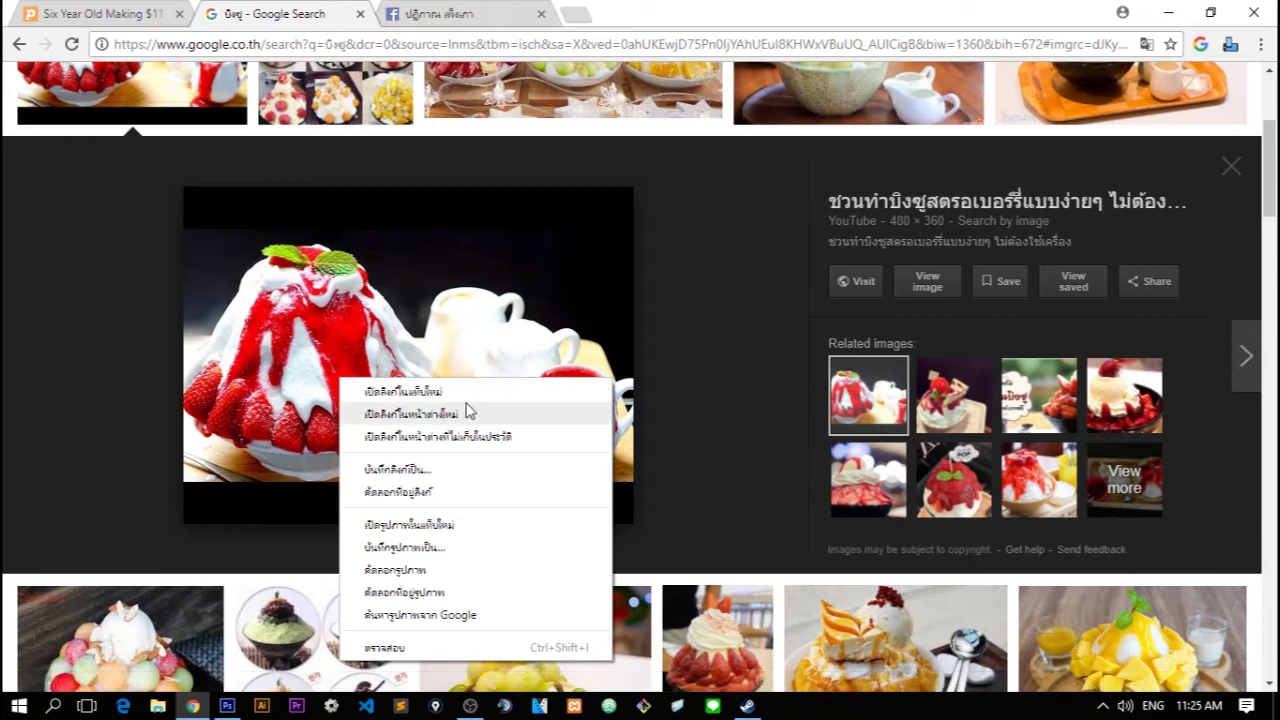
click(422, 570)
click(227, 706)
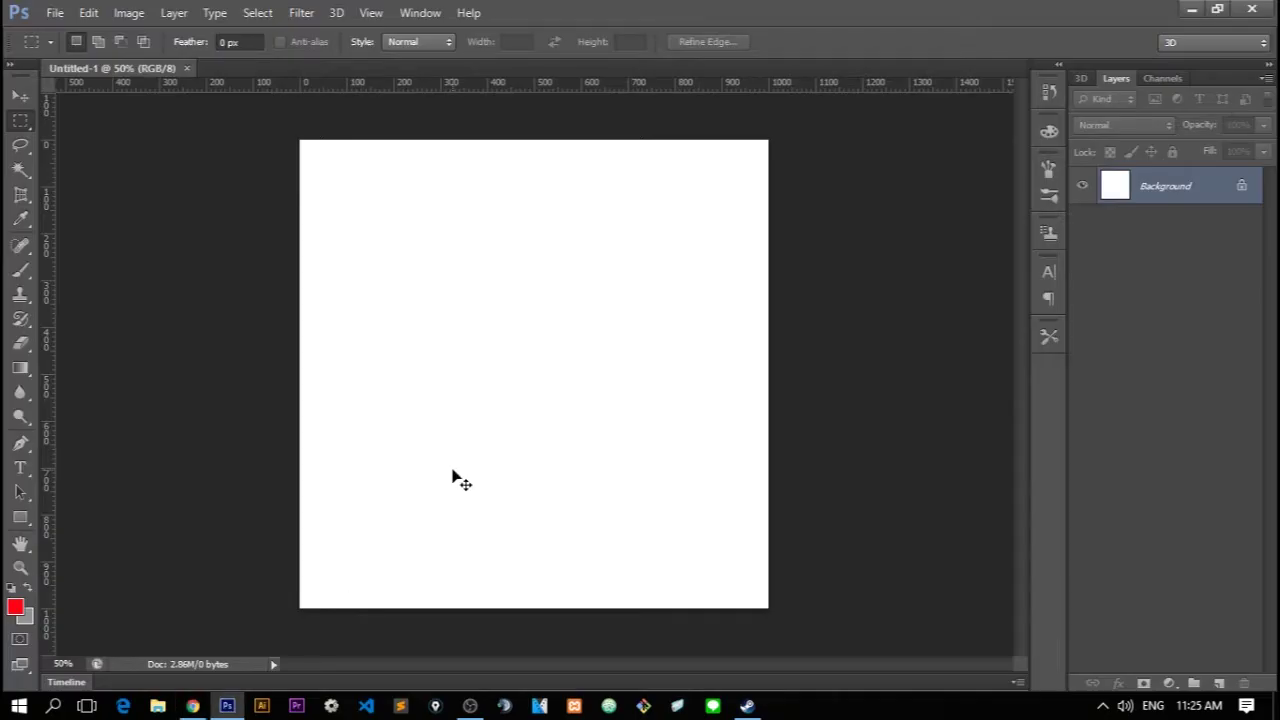
Paste the photo into the document and enlarge it to about 248%, shifted right
key(ctrl+v)
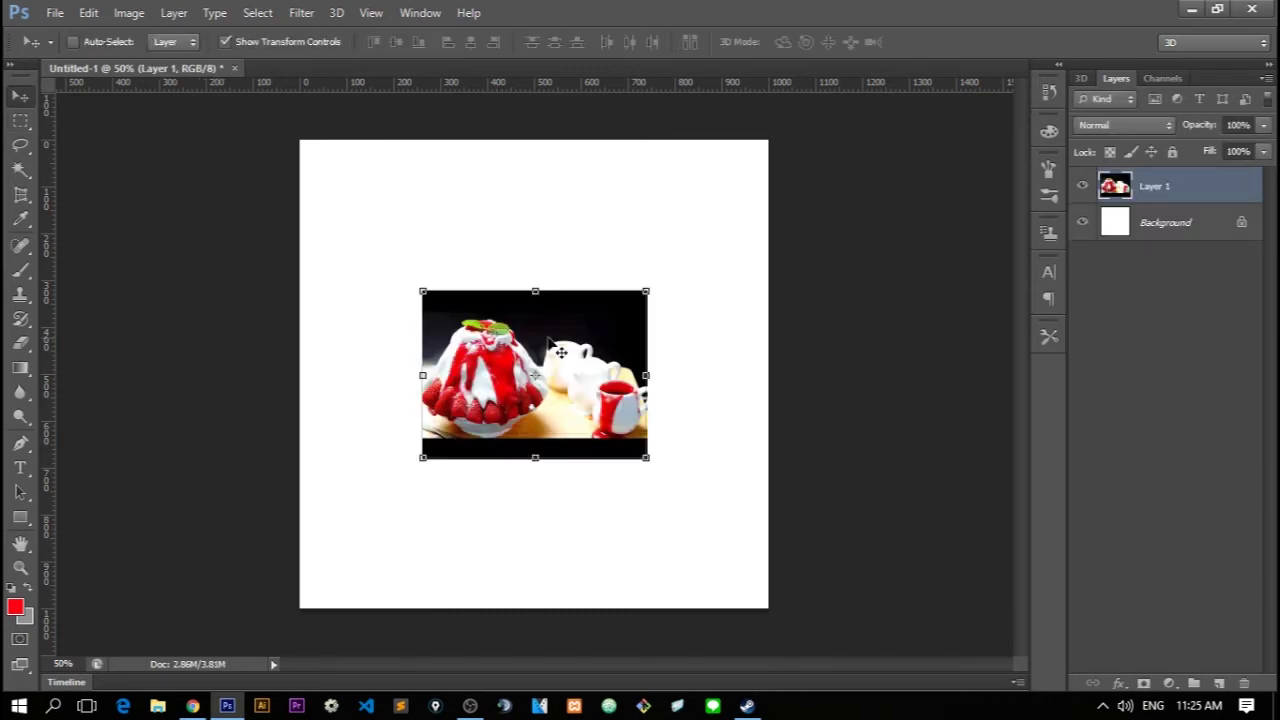
drag(646, 291, 757, 229)
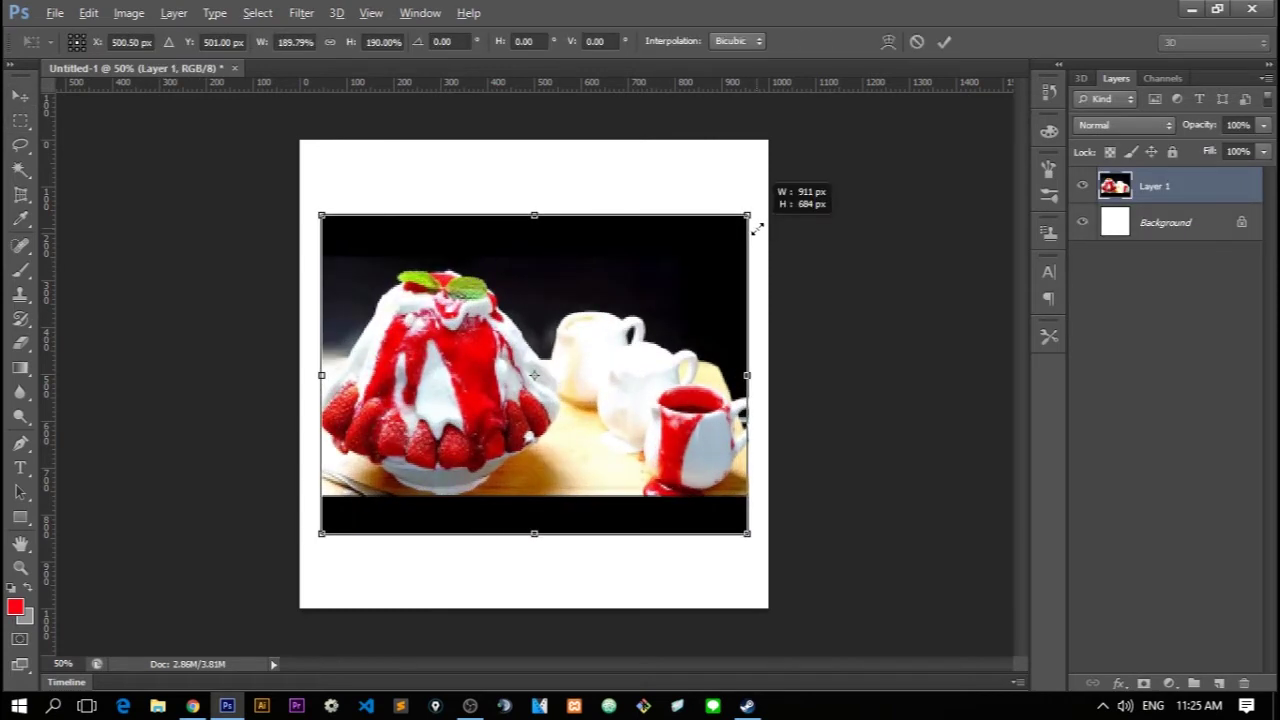
key(ctrl+z)
key(Escape)
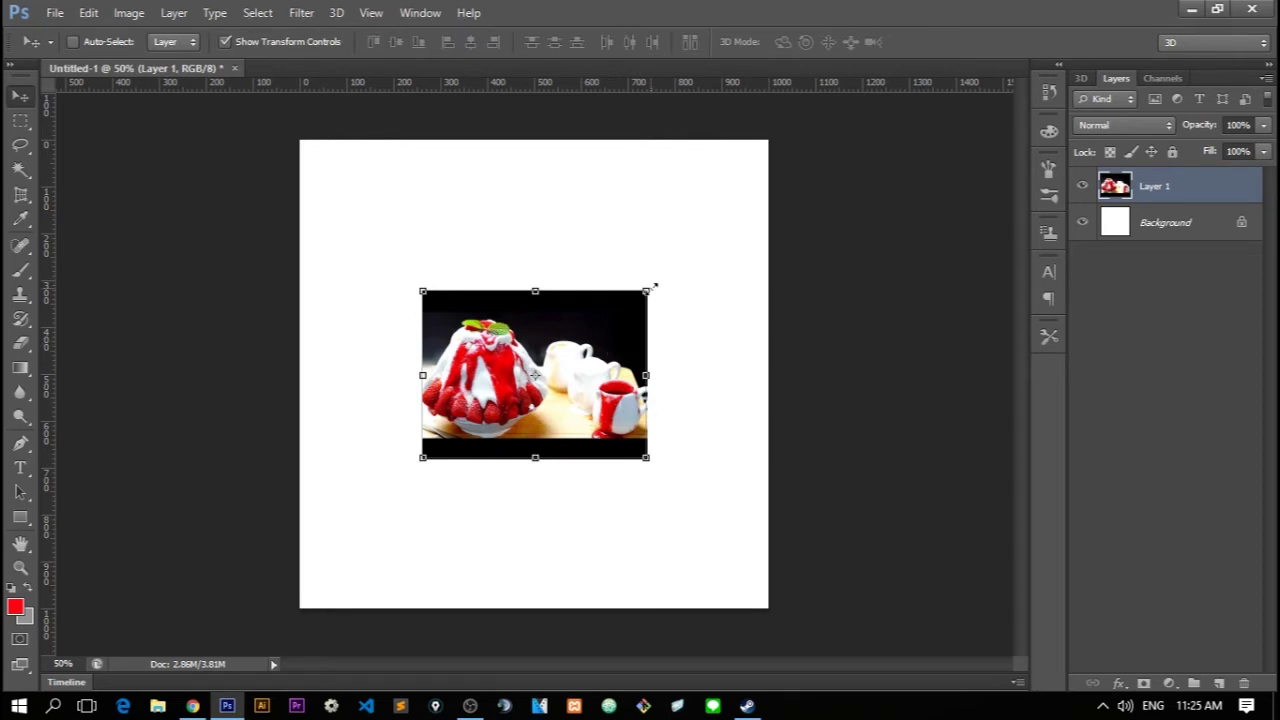
drag(648, 289, 851, 209)
drag(630, 419, 741, 422)
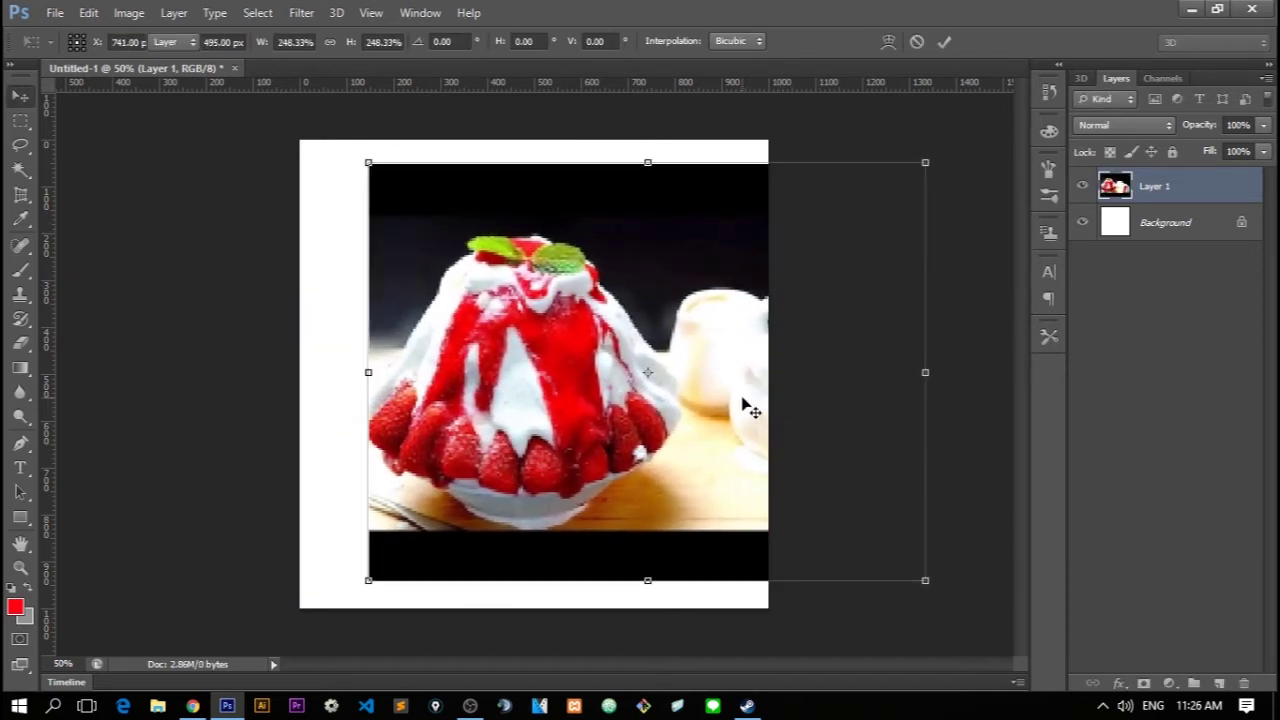
key(Return)
Add an empty Layer 2 above the photo layer
click(18, 122)
scroll(534, 374, down, 3)
scroll(534, 374, up, 3)
click(20, 96)
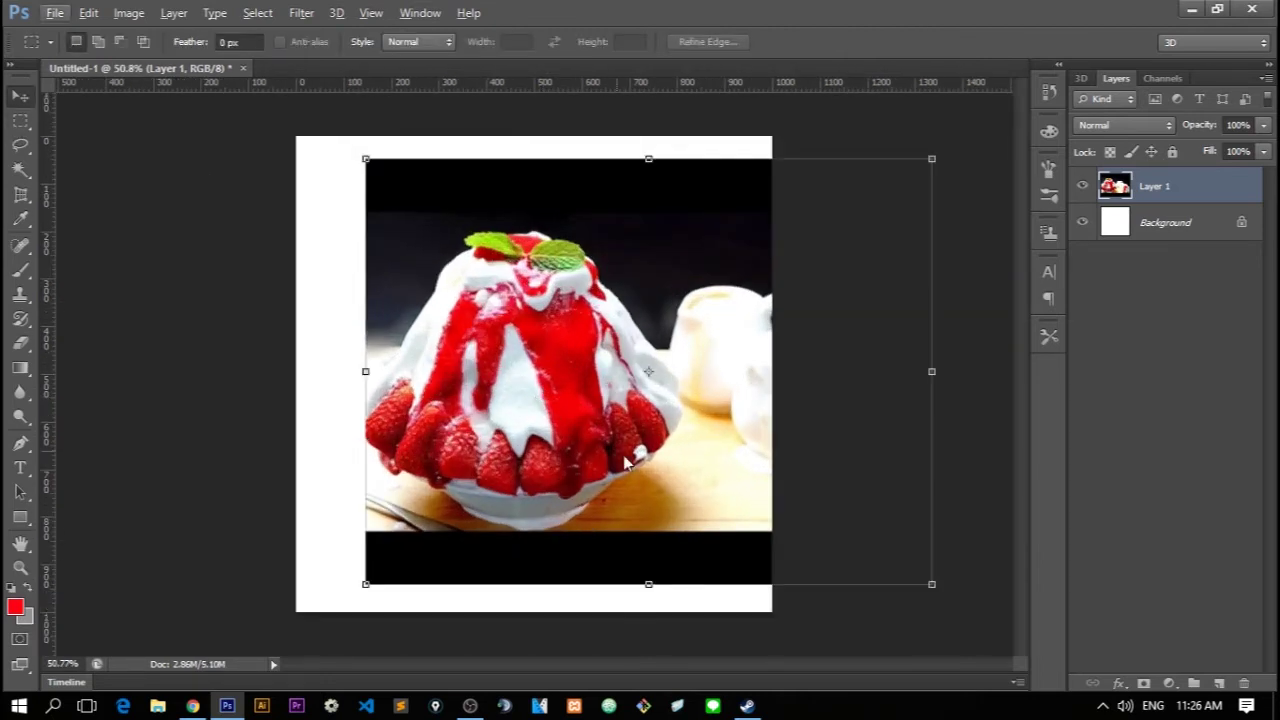
drag(660, 486, 655, 492)
scroll(571, 477, down, 2)
scroll(571, 477, up, 2)
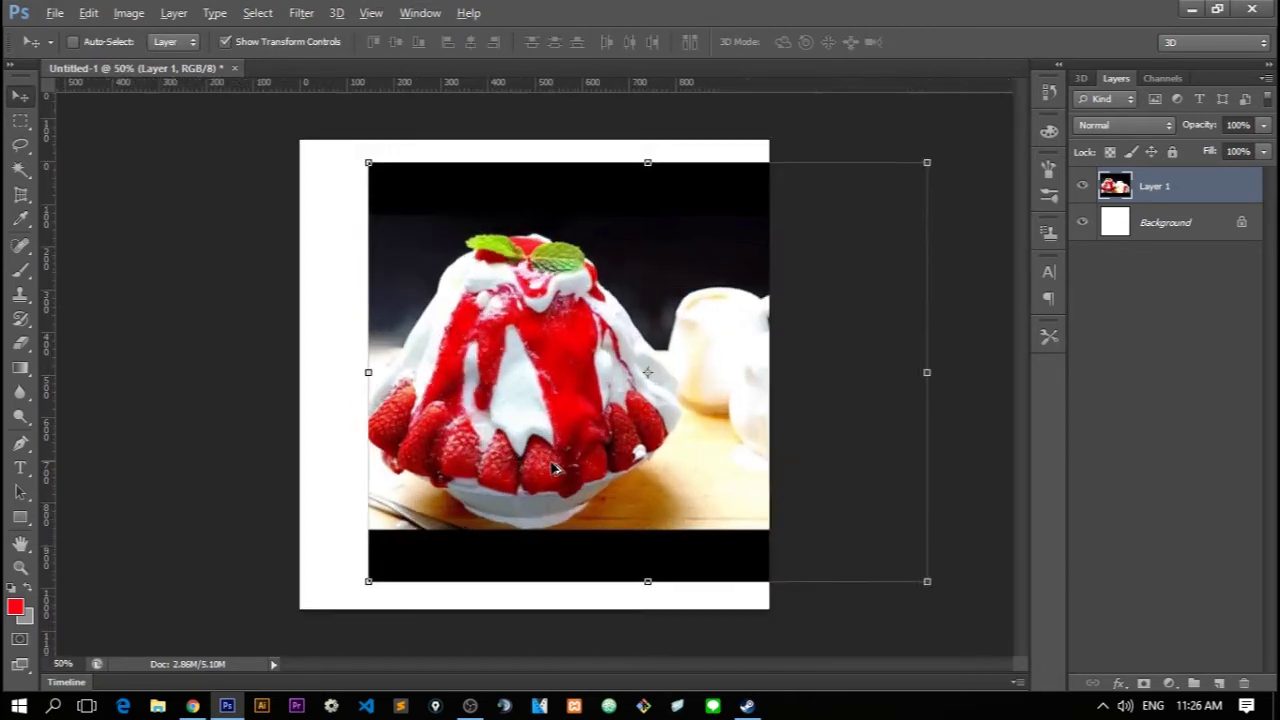
scroll(860, 371, up, 2)
scroll(757, 427, down, 2)
scroll(477, 429, up, 1)
scroll(477, 429, up, 2)
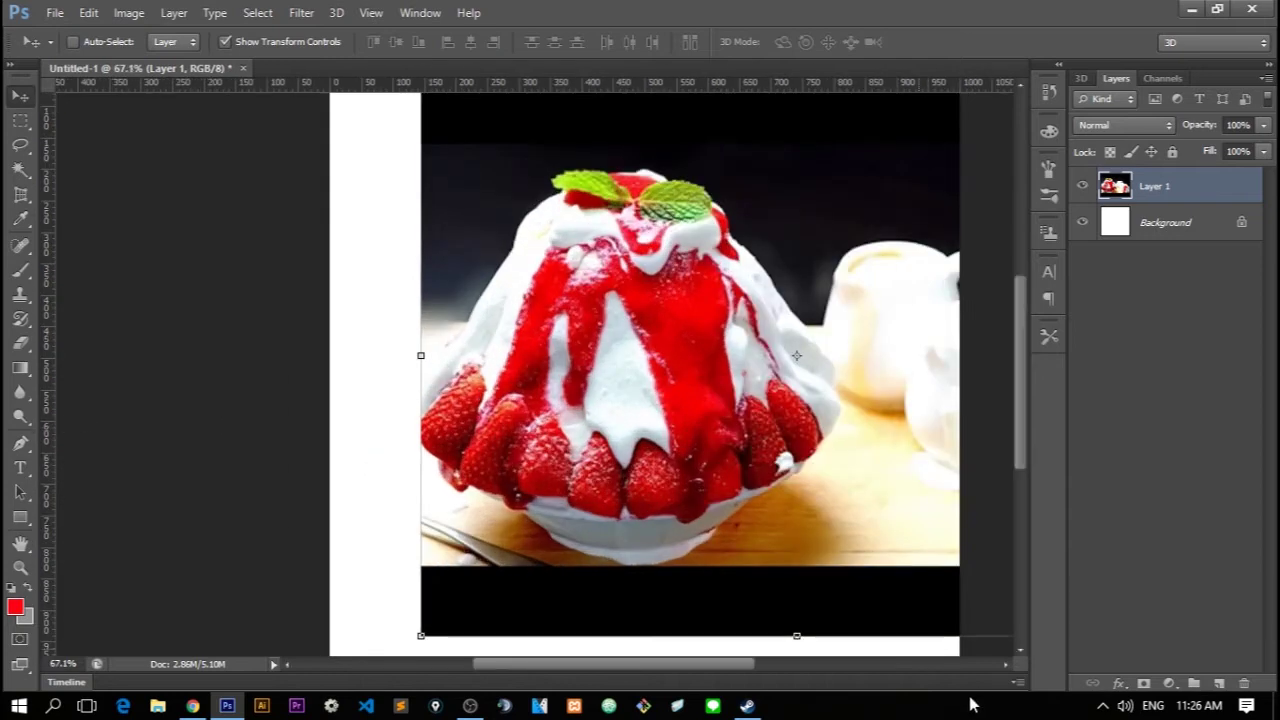
click(1220, 684)
scroll(663, 425, down, 2)
scroll(663, 425, up, 2)
Reset the foreground and background colours to black and white
scroll(600, 500, up, 1)
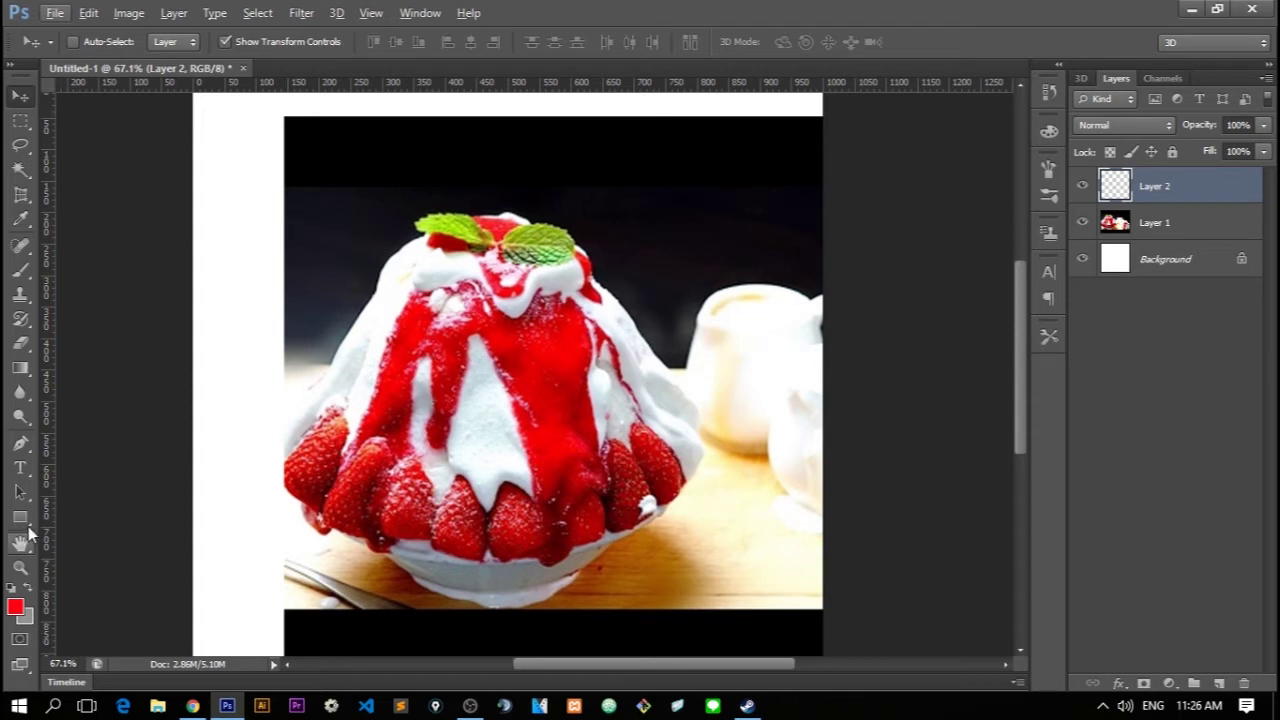
click(26, 618)
click(512, 565)
click(1094, 276)
click(29, 590)
click(29, 592)
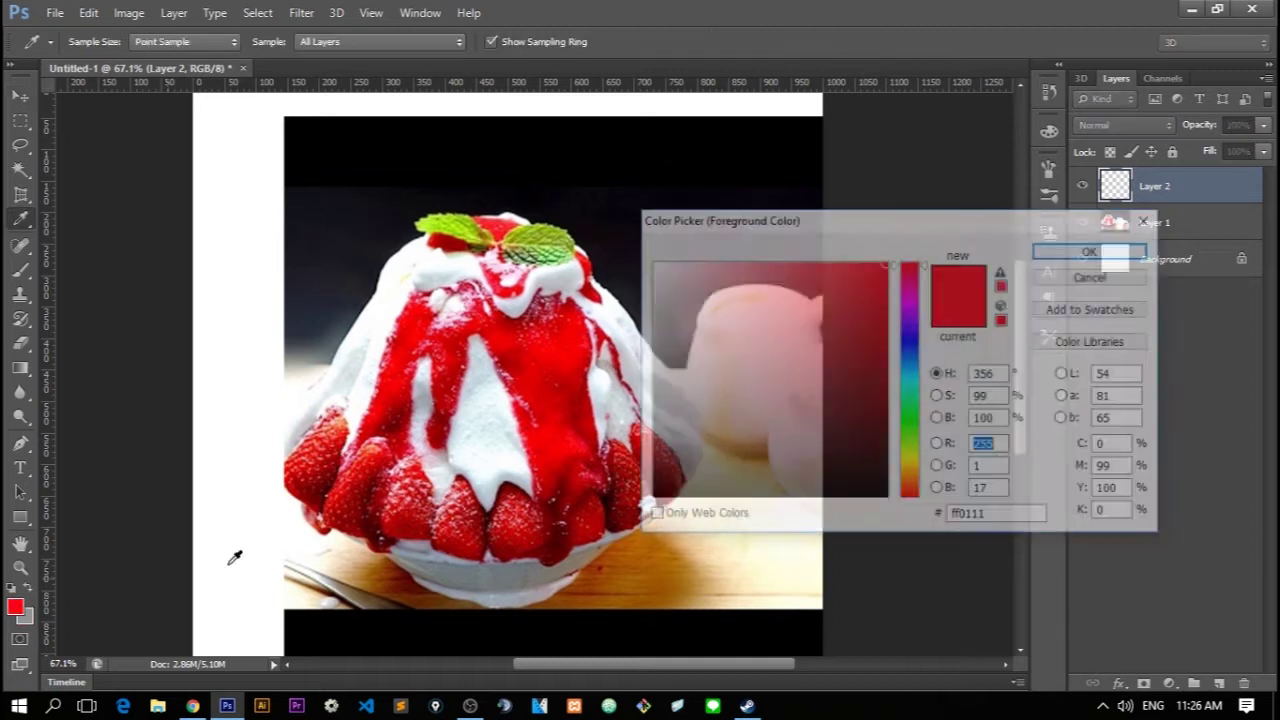
key(Return)
click(24, 614)
click(450, 105)
key(Return)
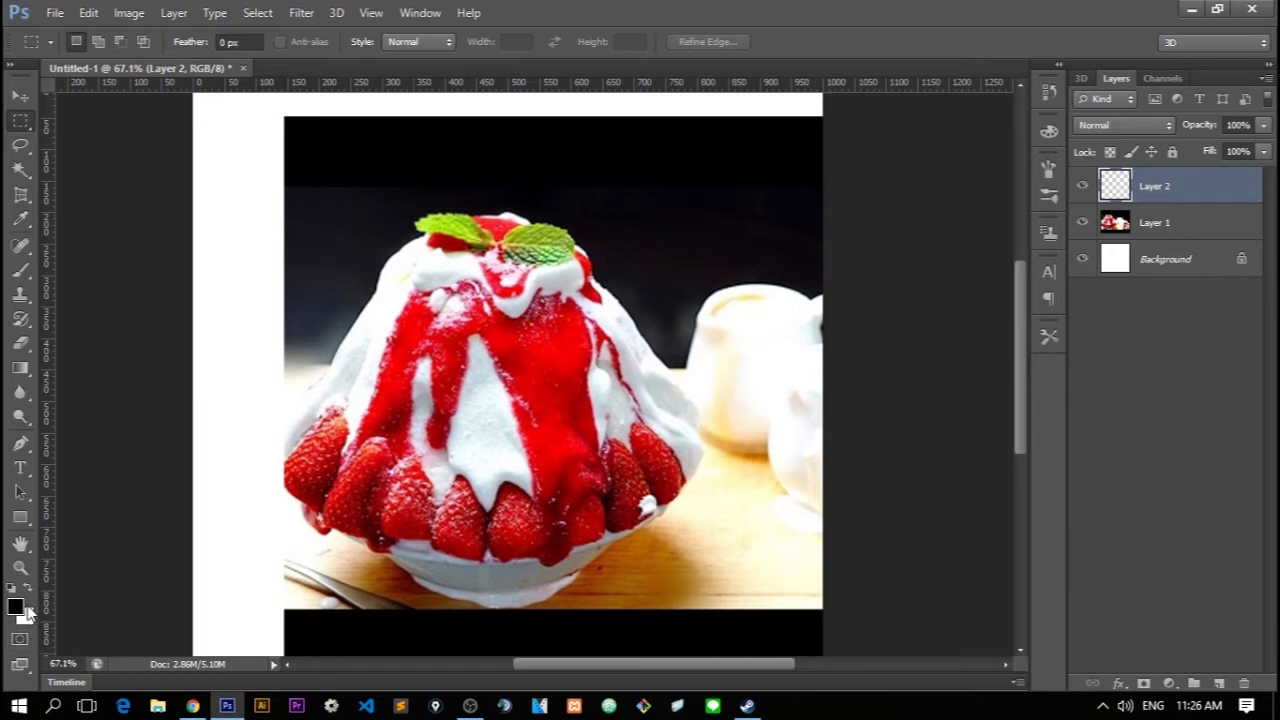
key(x)
key(x)
key(x)
key(x)
key(x)
key(x)
Set the foreground colour to neutral grey #a6a6a6 sampled from the bowl's shadow
click(15, 608)
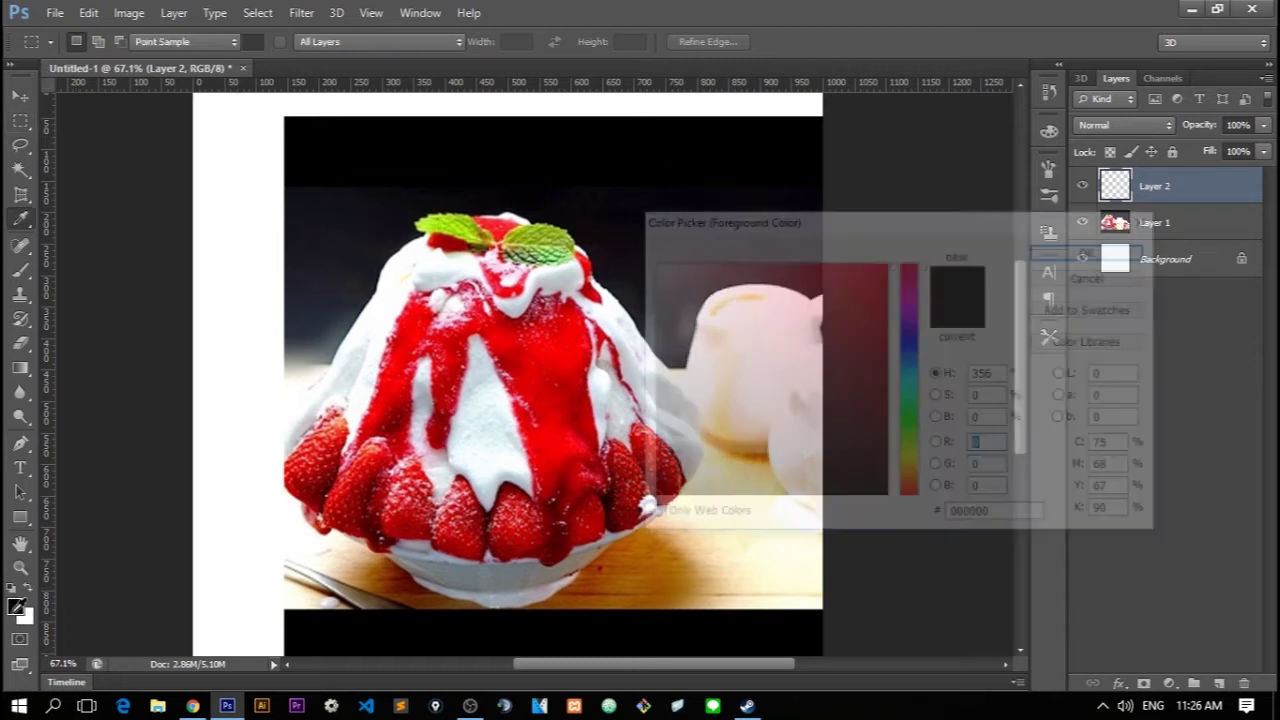
drag(820, 216, 858, 198)
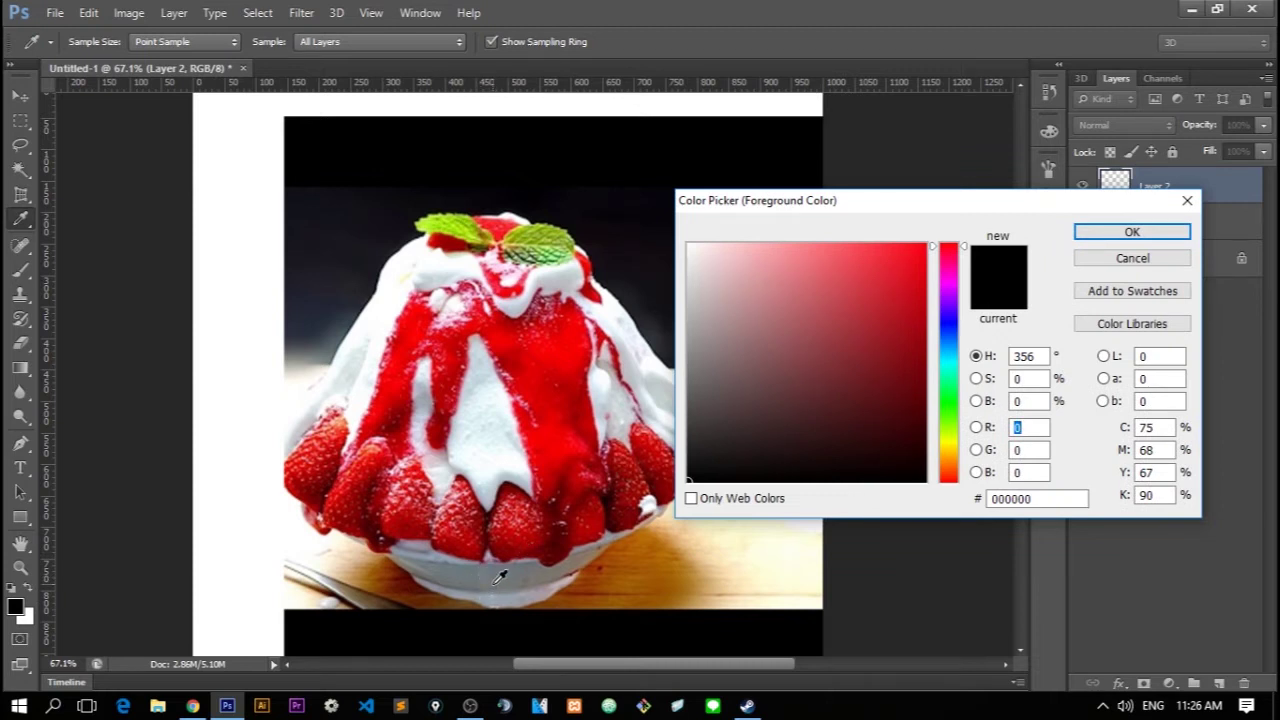
drag(499, 577, 517, 567)
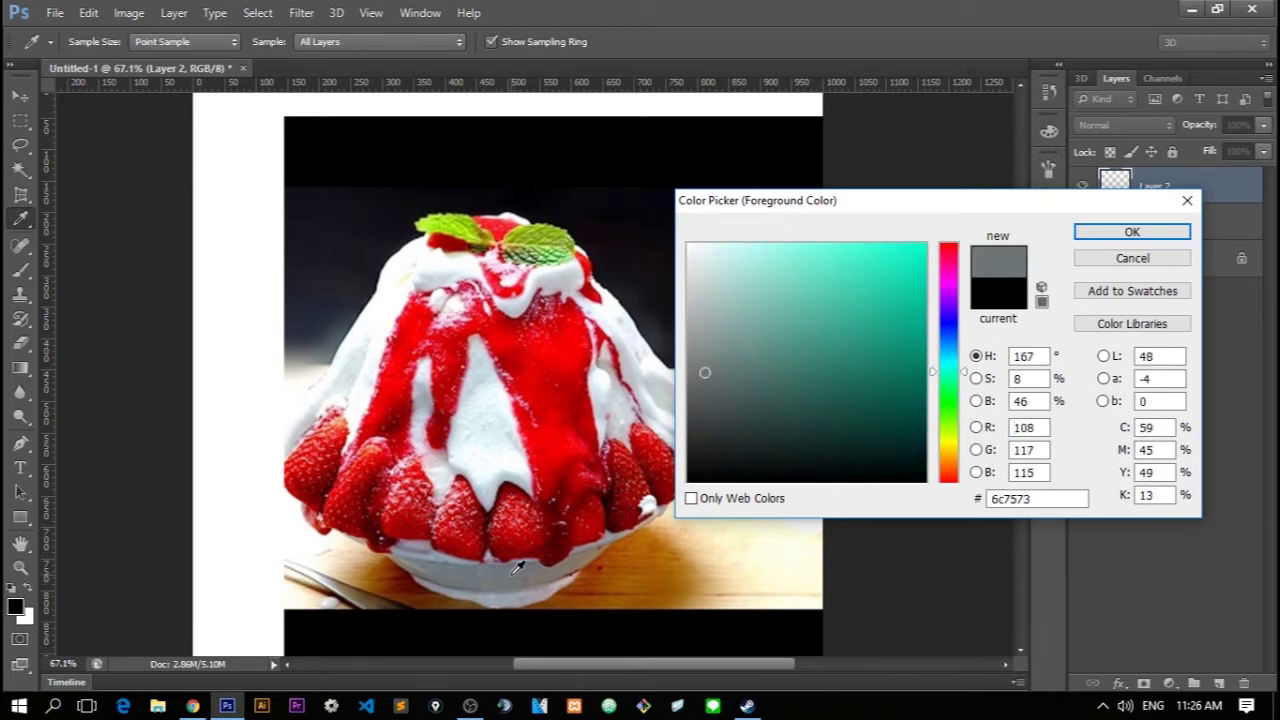
click(452, 565)
mouse_move(737, 323)
mouse_down()
mouse_move(662, 326)
mouse_move(668, 308)
mouse_up()
click(1103, 232)
With the standard Pen Tool, trace a curved path along the bowl's rim
key(m)
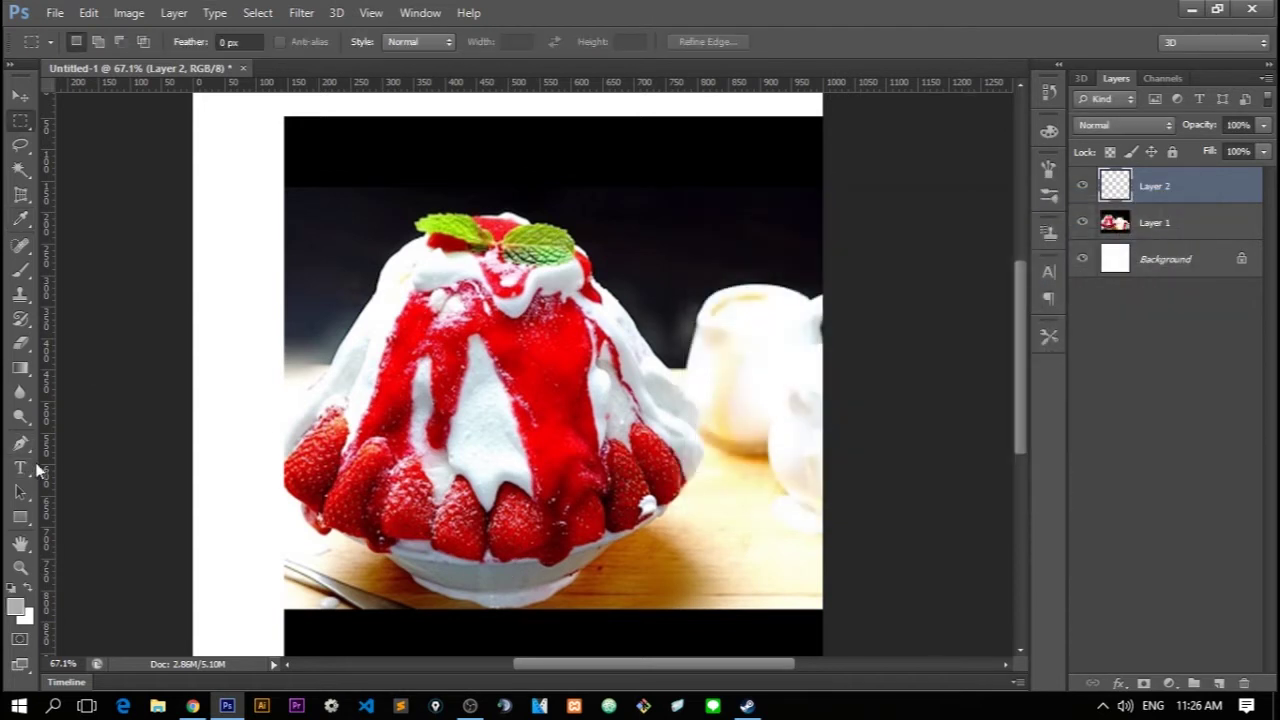
key(p)
right_click(30, 452)
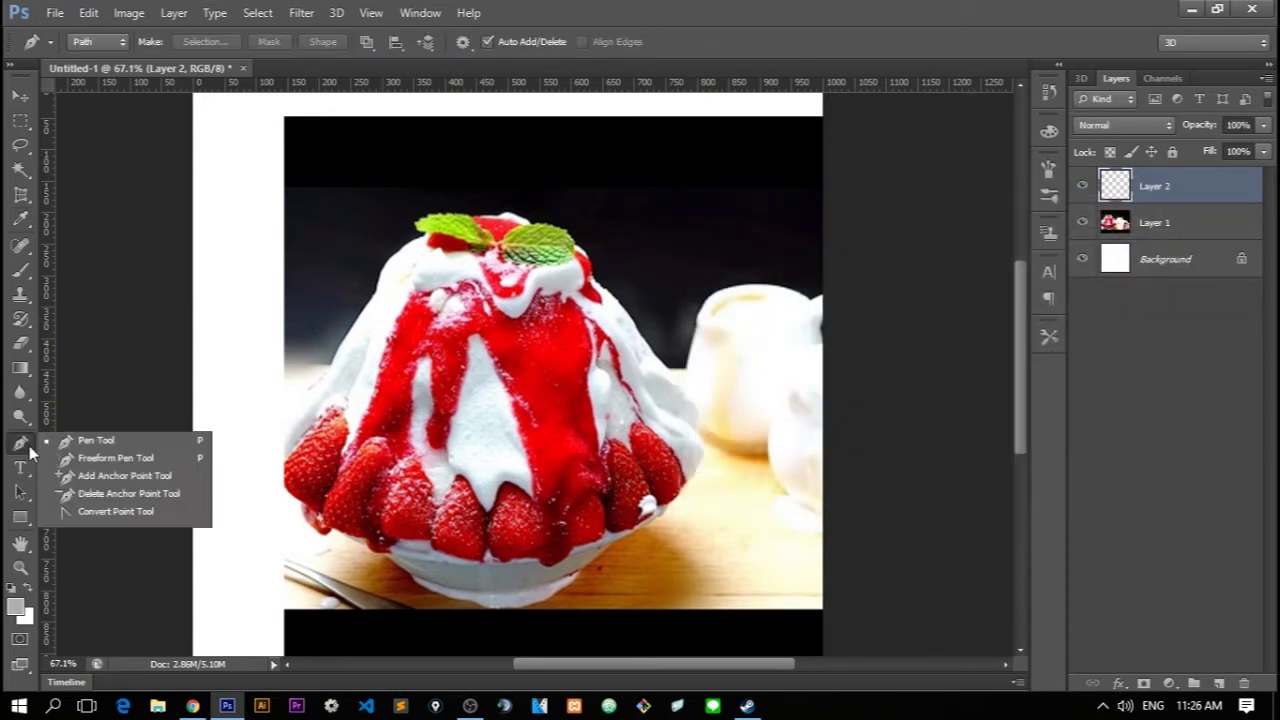
click(83, 445)
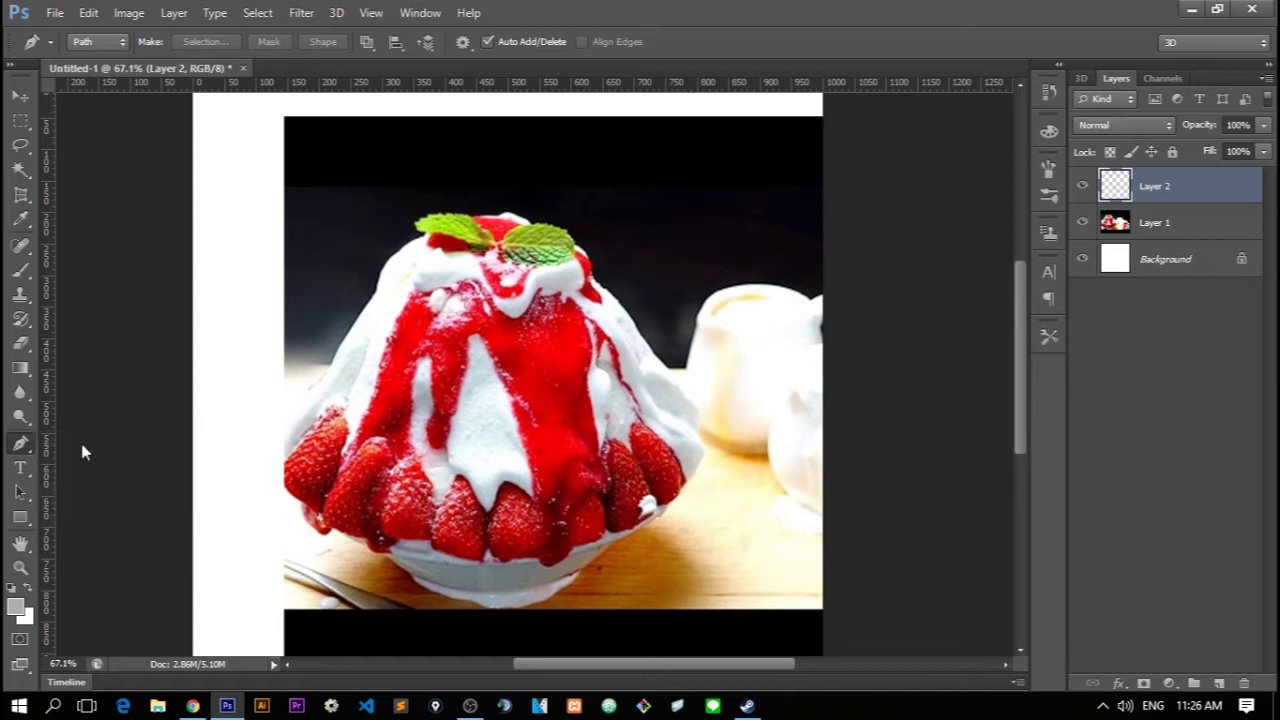
click(388, 558)
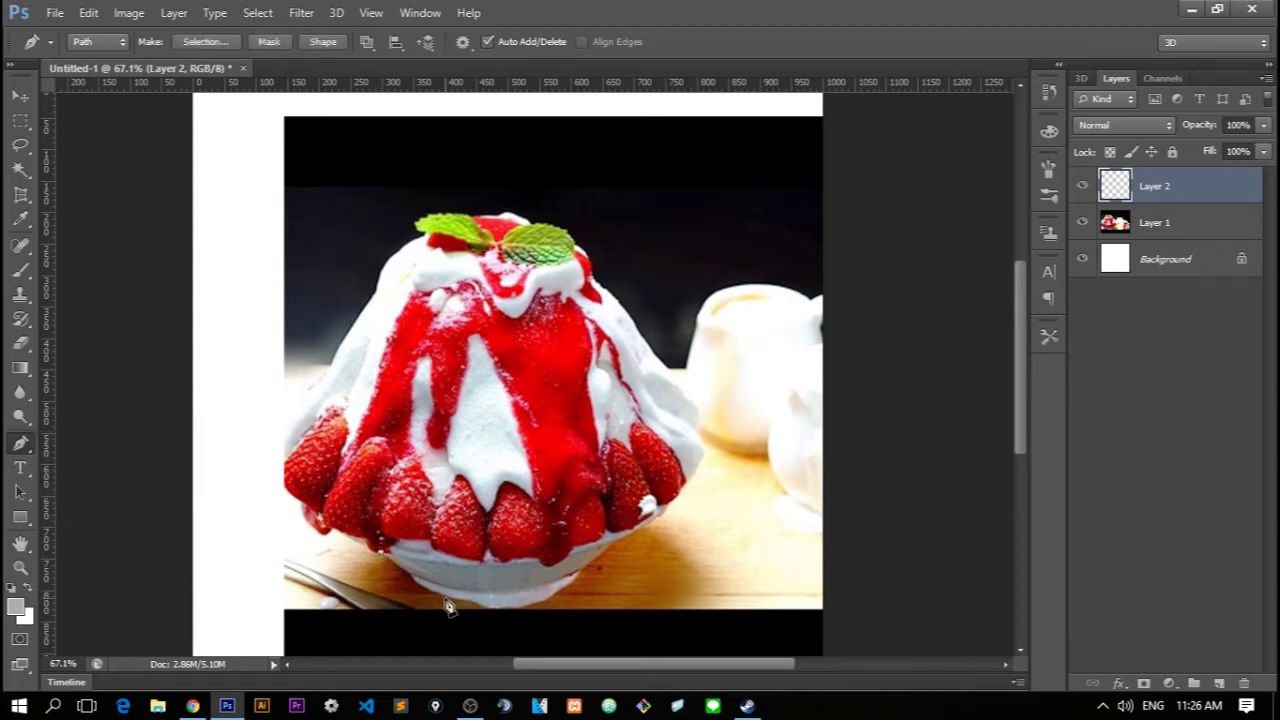
click(613, 541)
drag(618, 546, 703, 492)
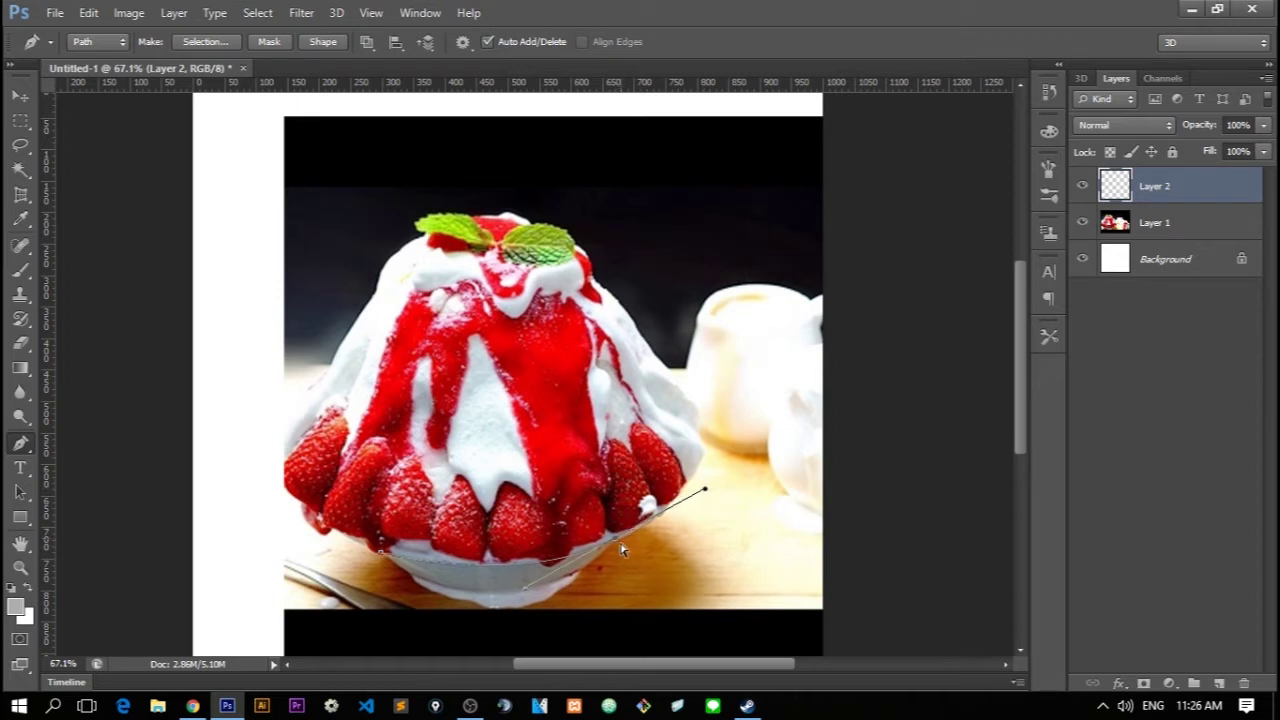
drag(620, 548, 616, 547)
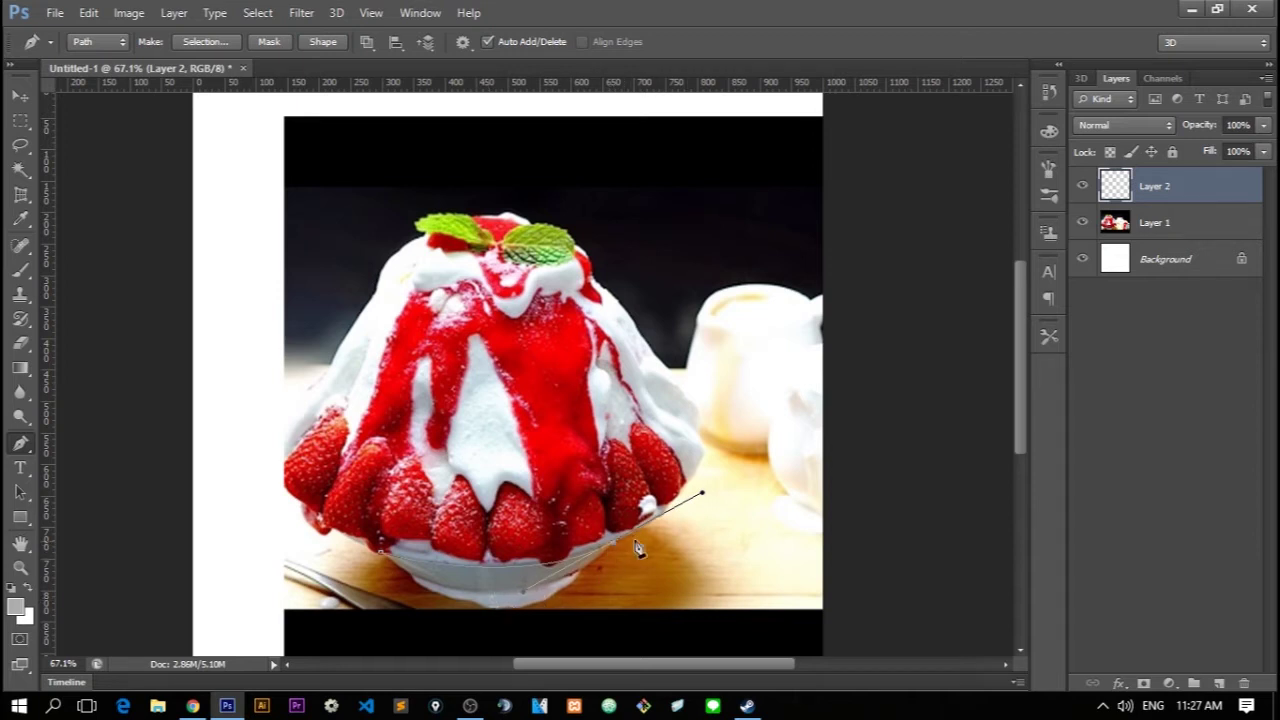
Add a wide curved point under the bowl bottom to form the crescent path
drag(491, 596, 360, 600)
click(491, 596)
scroll(470, 598, up, 3)
drag(407, 600, 276, 600)
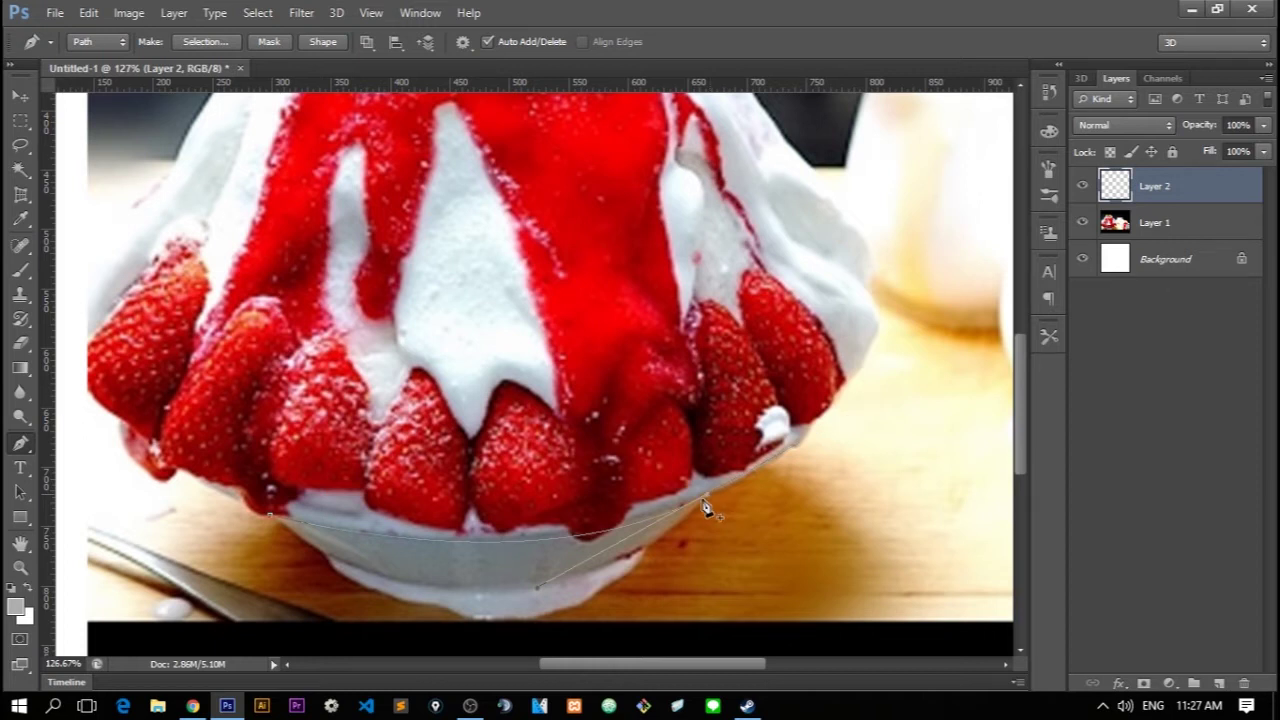
scroll(703, 506, down, 2)
drag(478, 505, 338, 507)
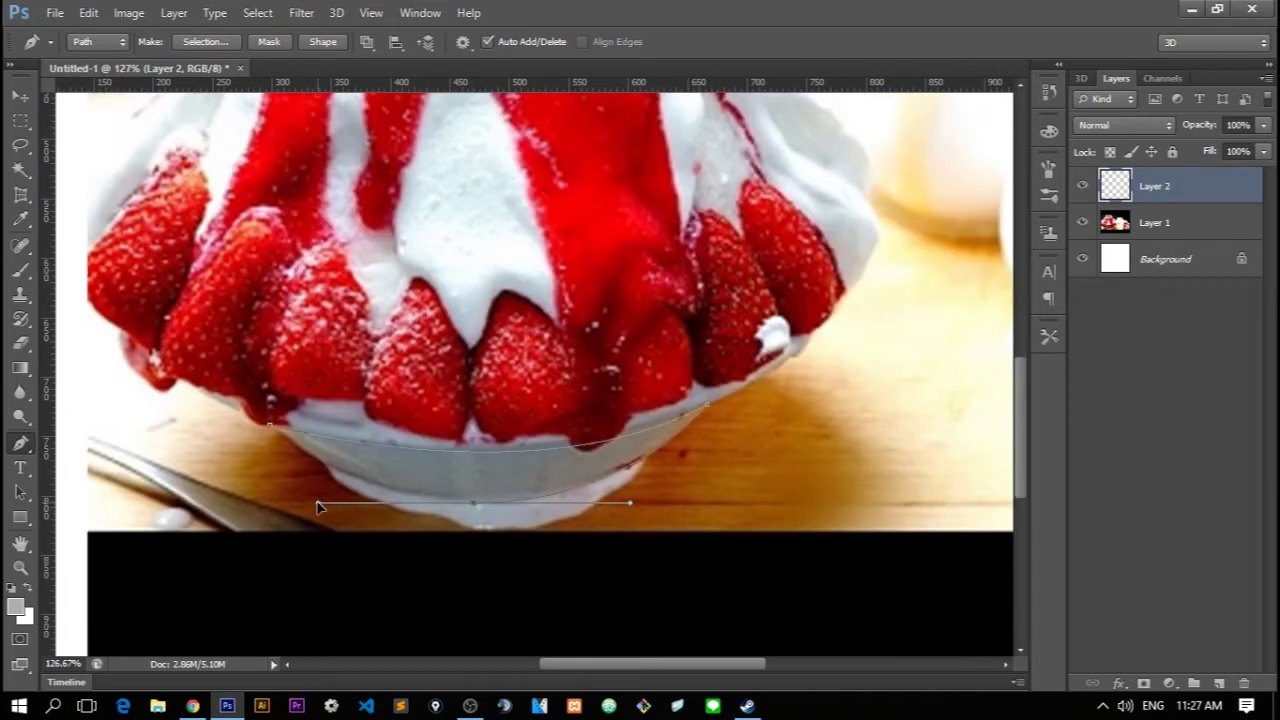
scroll(368, 432, down, 1)
scroll(429, 477, down, 2)
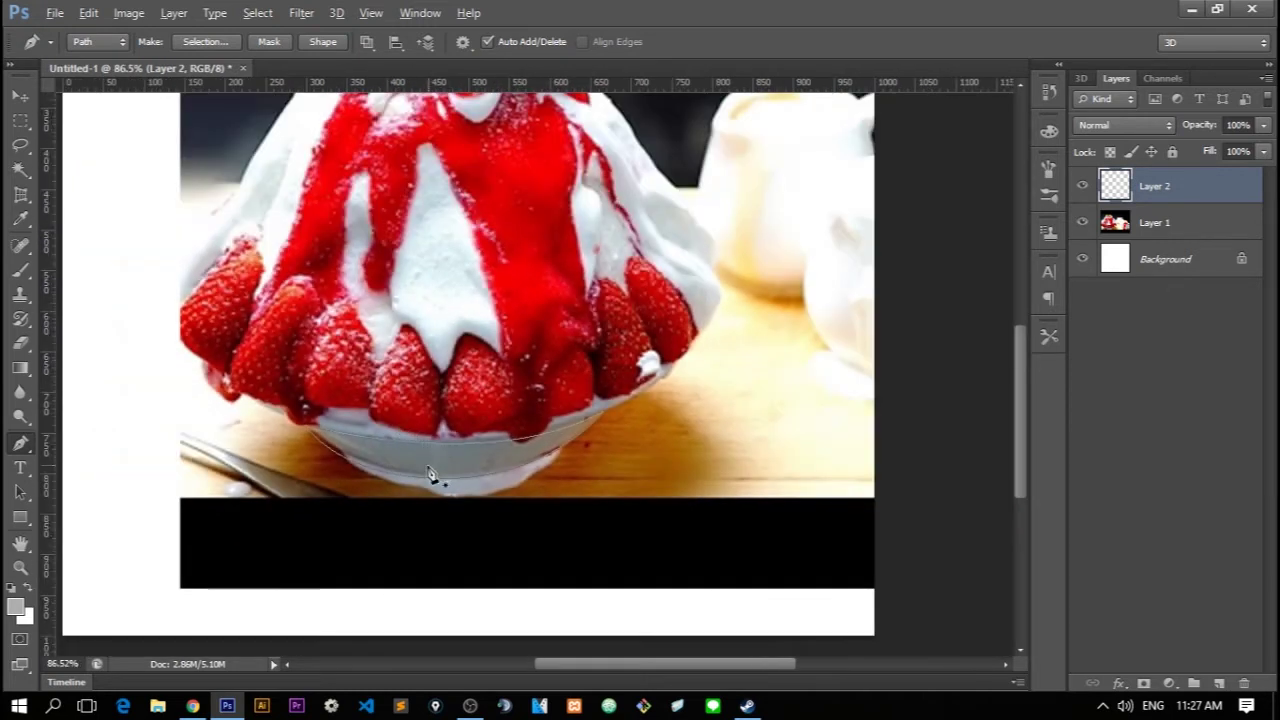
scroll(429, 477, down, 3)
scroll(600, 569, up, 4)
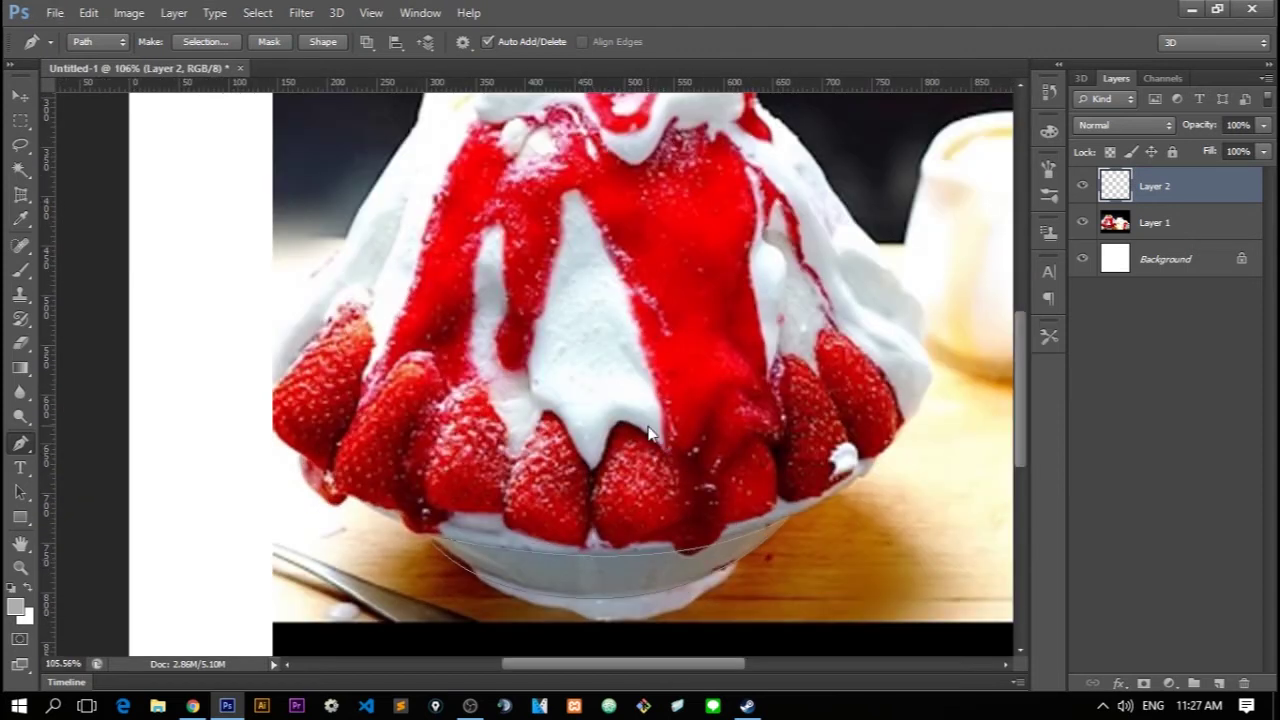
Fill the crescent path with the grey foreground colour
right_click(649, 428)
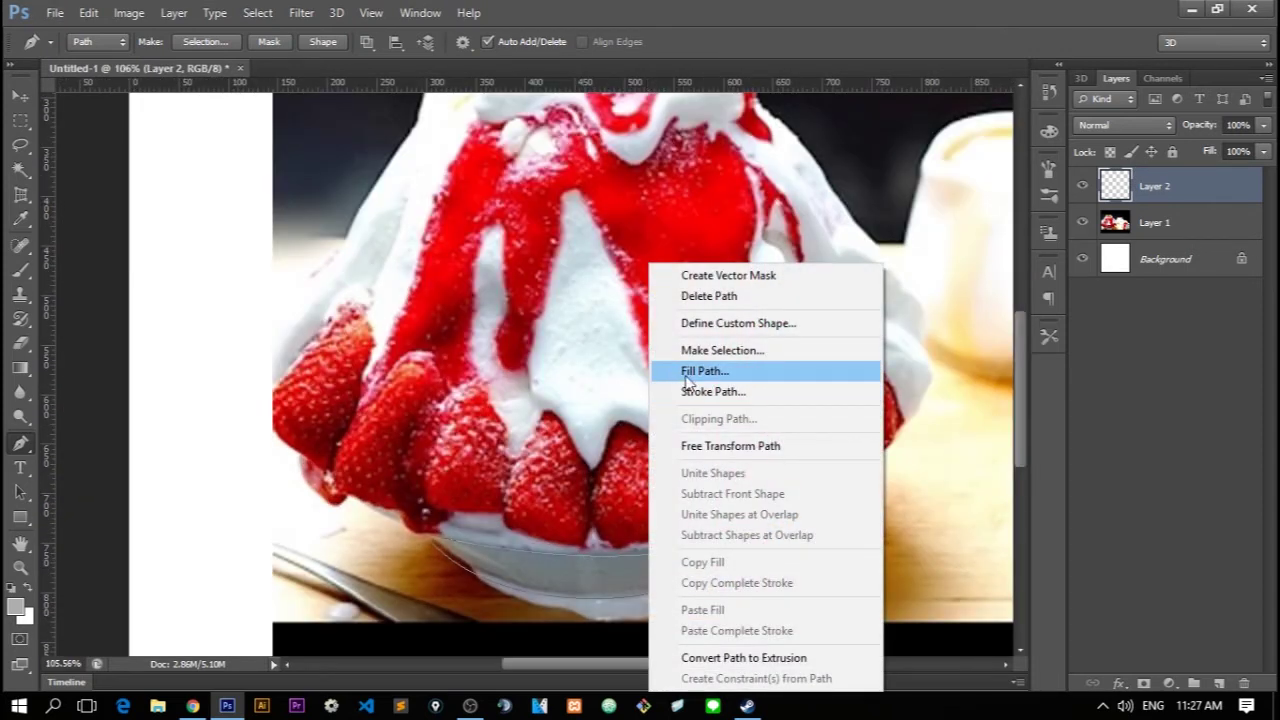
click(687, 375)
click(633, 188)
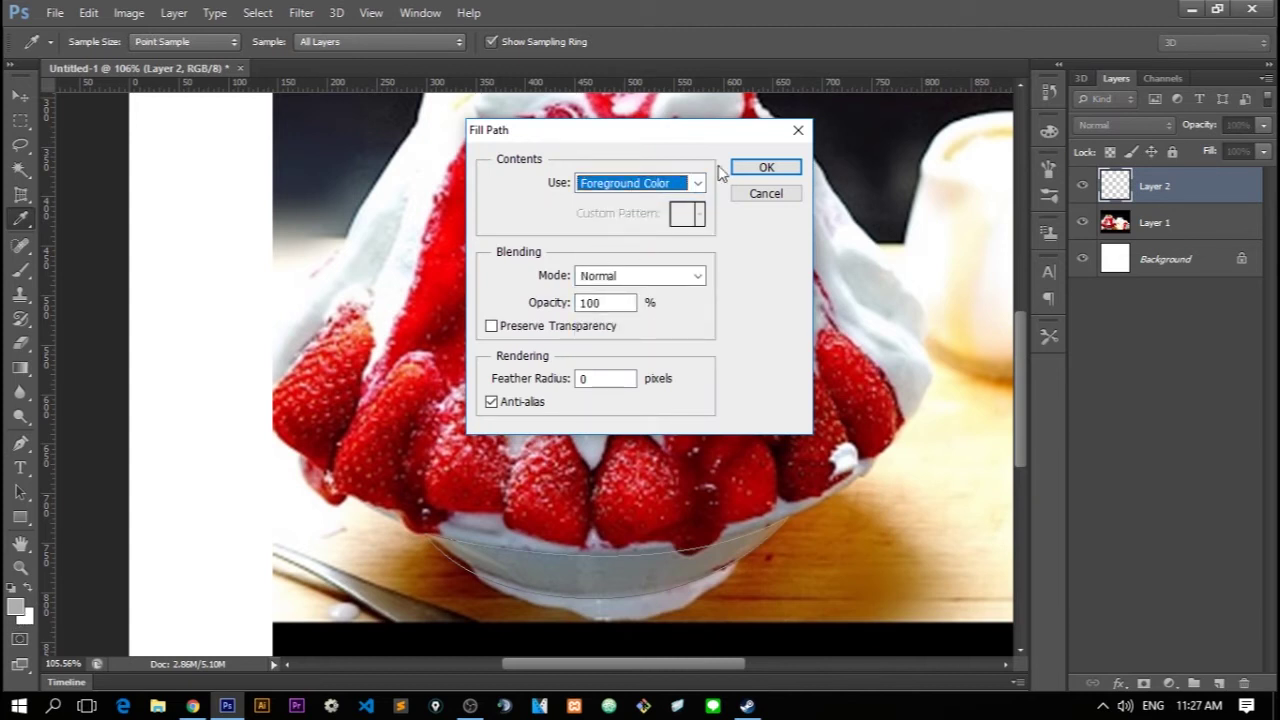
click(740, 169)
Delete the filled path outline
scroll(583, 560, down, 1)
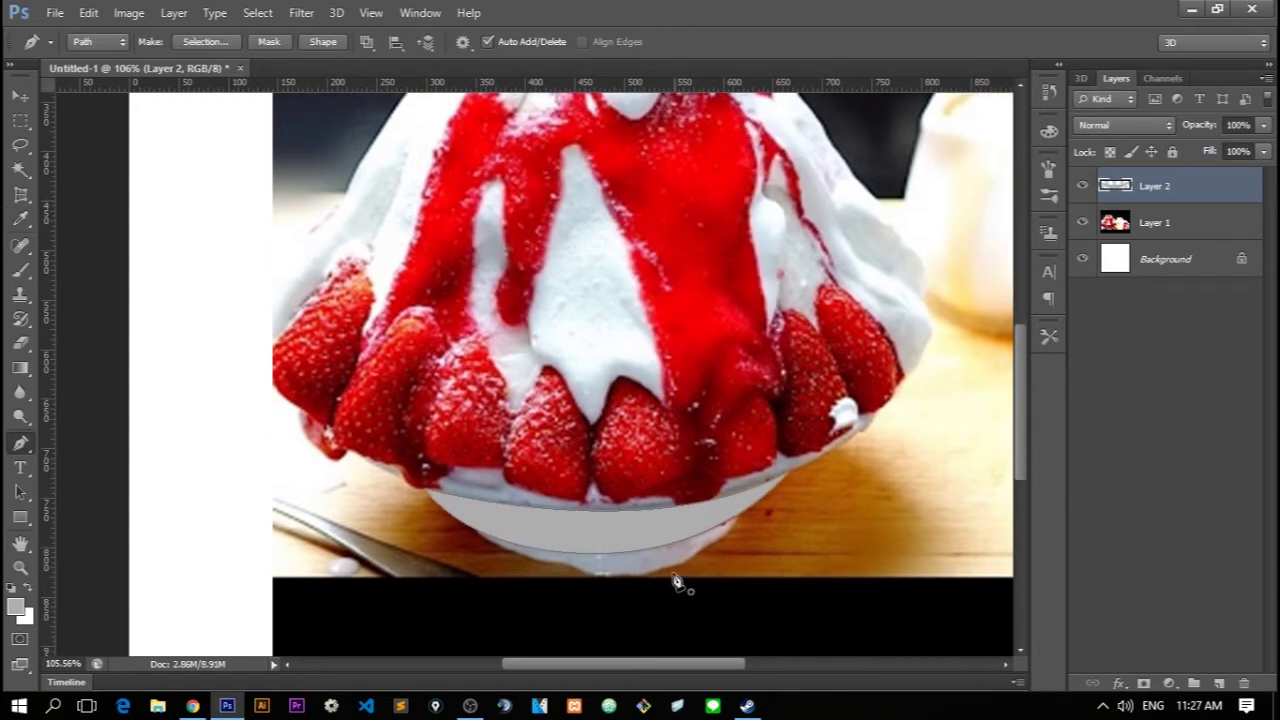
alt+scroll(651, 537, up, 2)
alt+scroll(574, 537, up, 2)
alt+scroll(607, 549, up, 2)
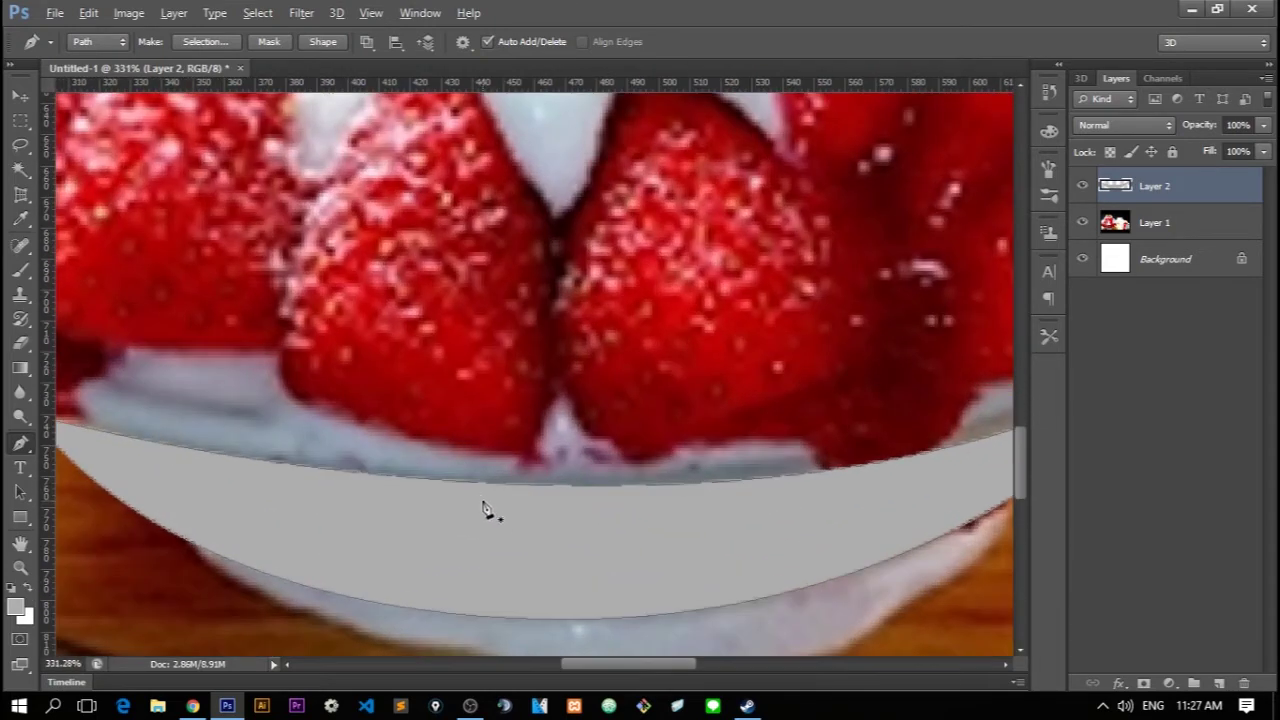
alt+scroll(489, 509, down, 2)
alt+scroll(597, 503, down, 1)
right_click(635, 305)
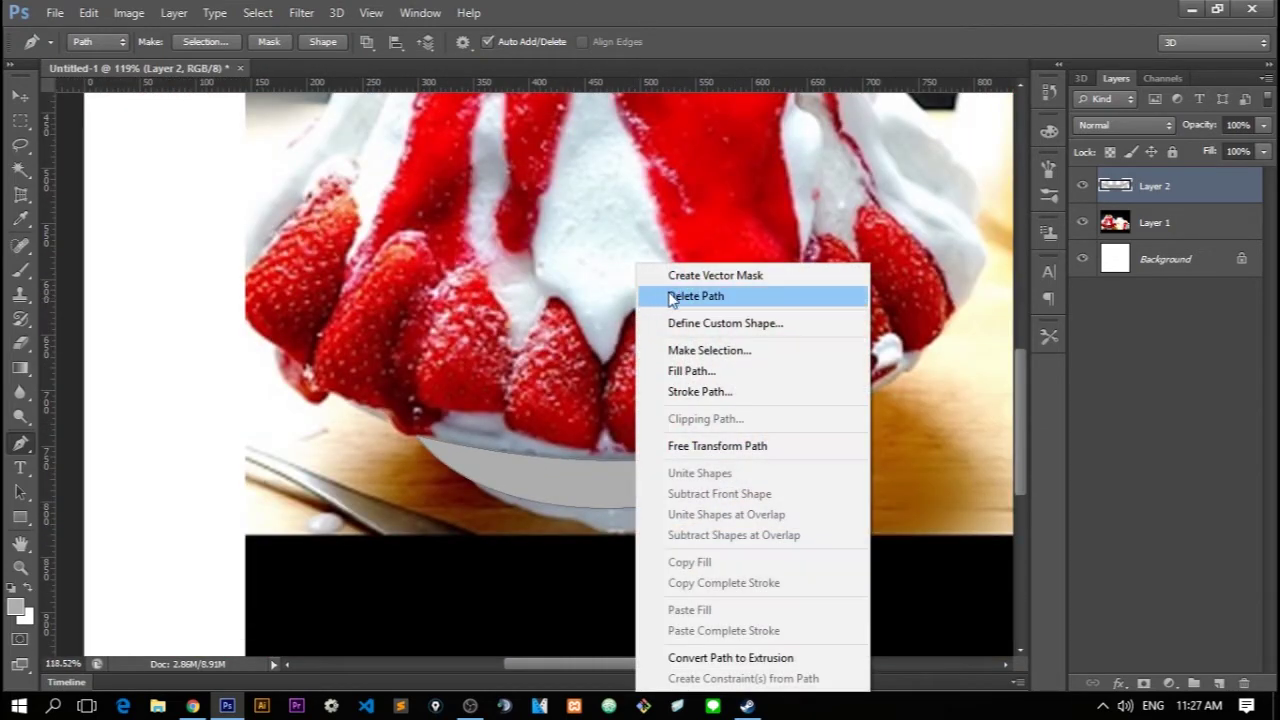
click(669, 294)
Toggle the photo layer's visibility to compare the grey crescent with the bowl
alt+scroll(672, 300, down, 2)
alt+scroll(778, 400, up, 1)
scroll(850, 380, up, 1)
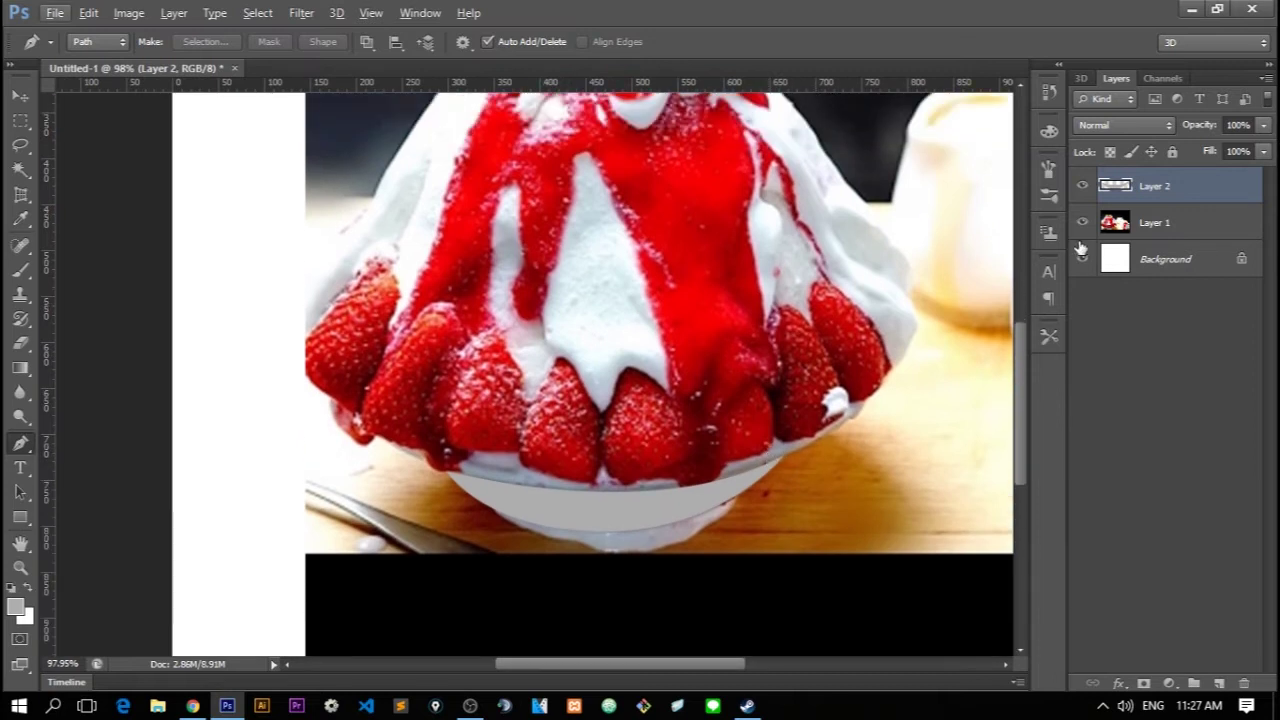
click(1082, 222)
alt+scroll(631, 517, down, 2)
alt+scroll(500, 541, up, 1)
alt+scroll(497, 541, up, 1)
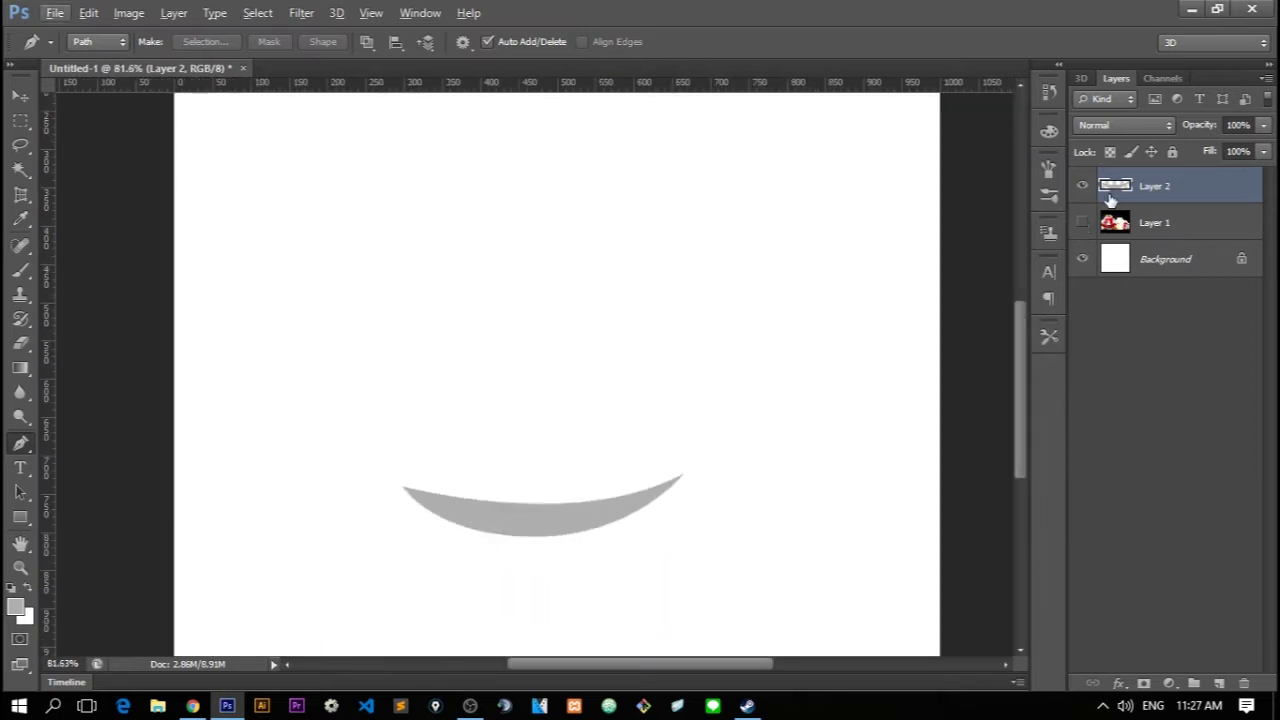
click(1082, 222)
click(1082, 222)
alt+scroll(610, 530, up, 1)
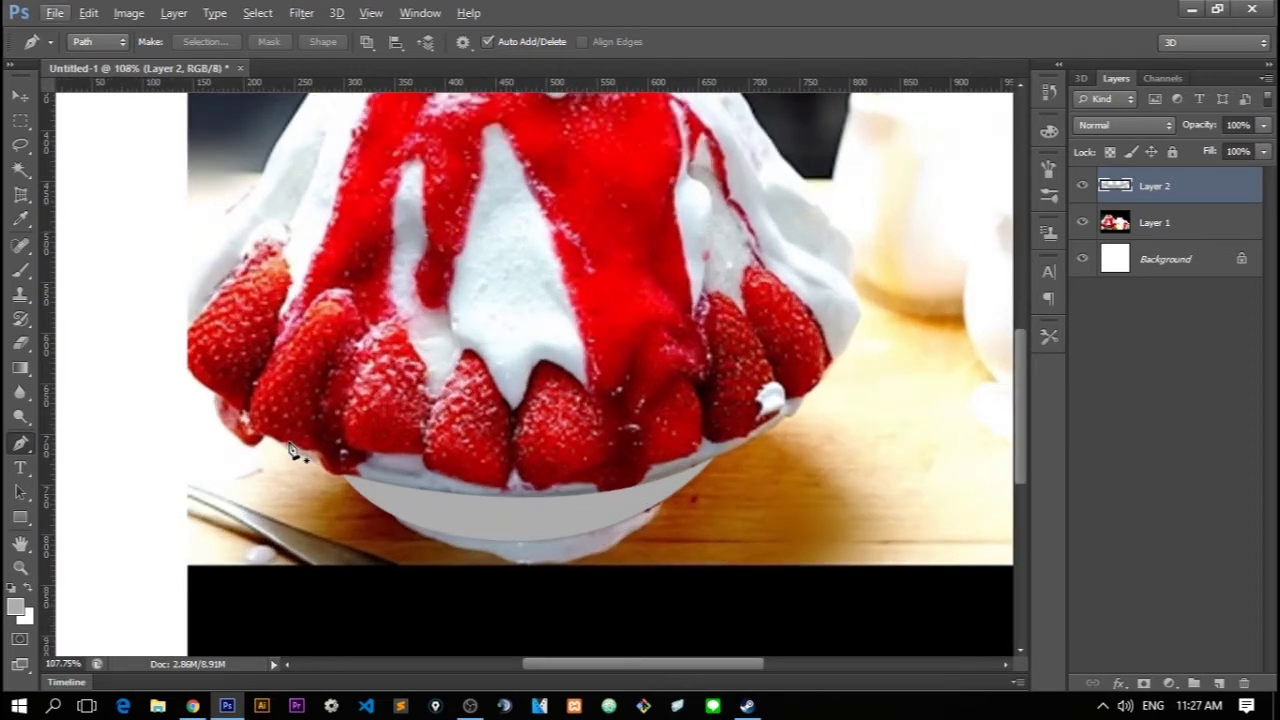
Add Layer 3 and set the foreground colour to a lighter grey
click(1219, 683)
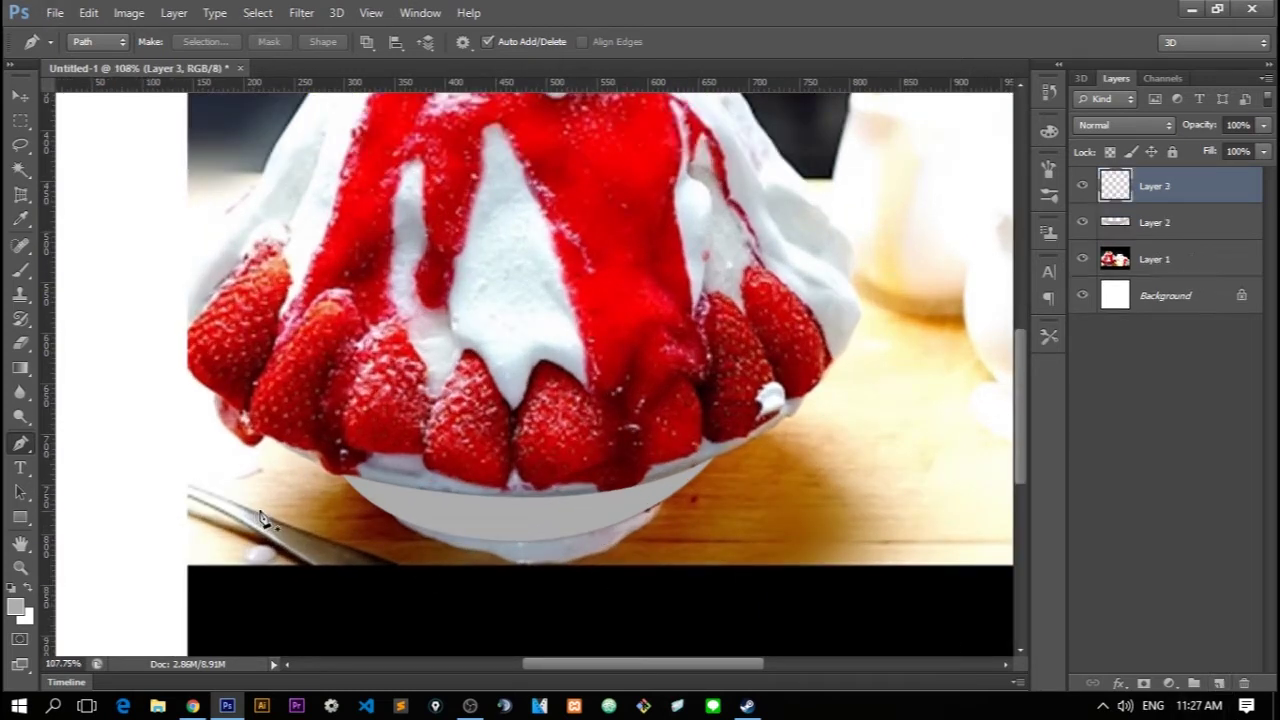
click(15, 607)
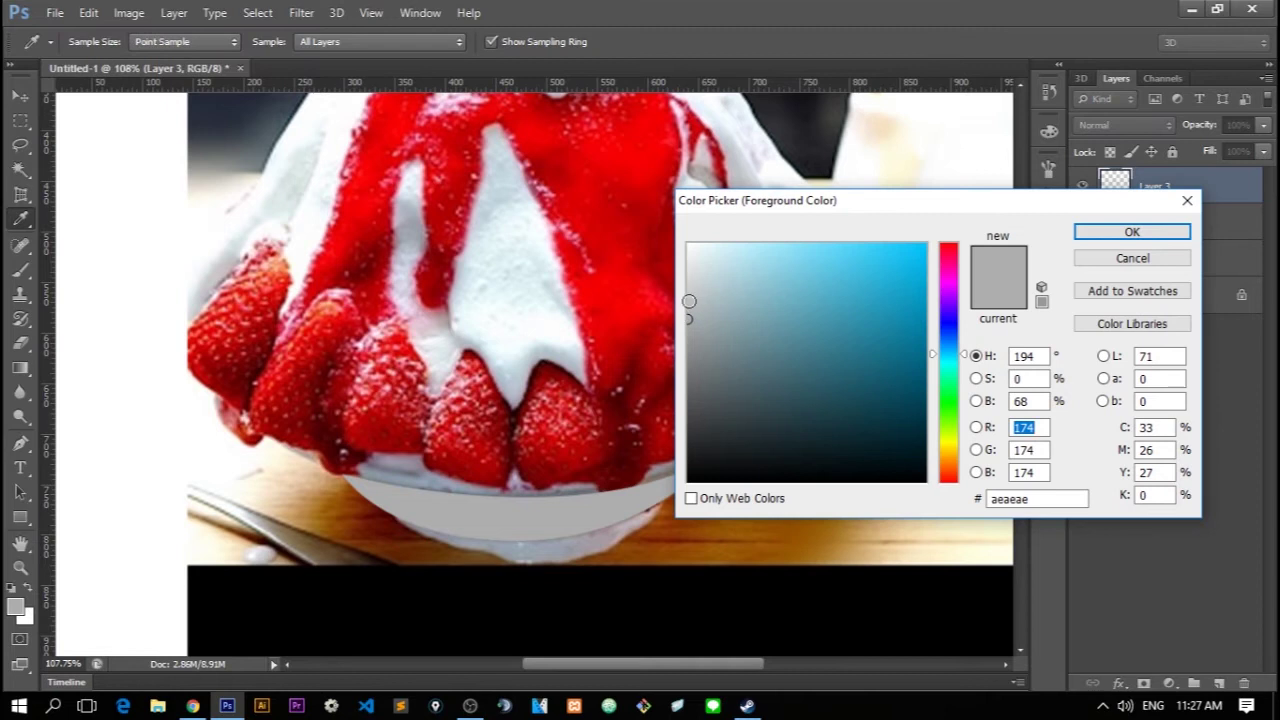
click(685, 300)
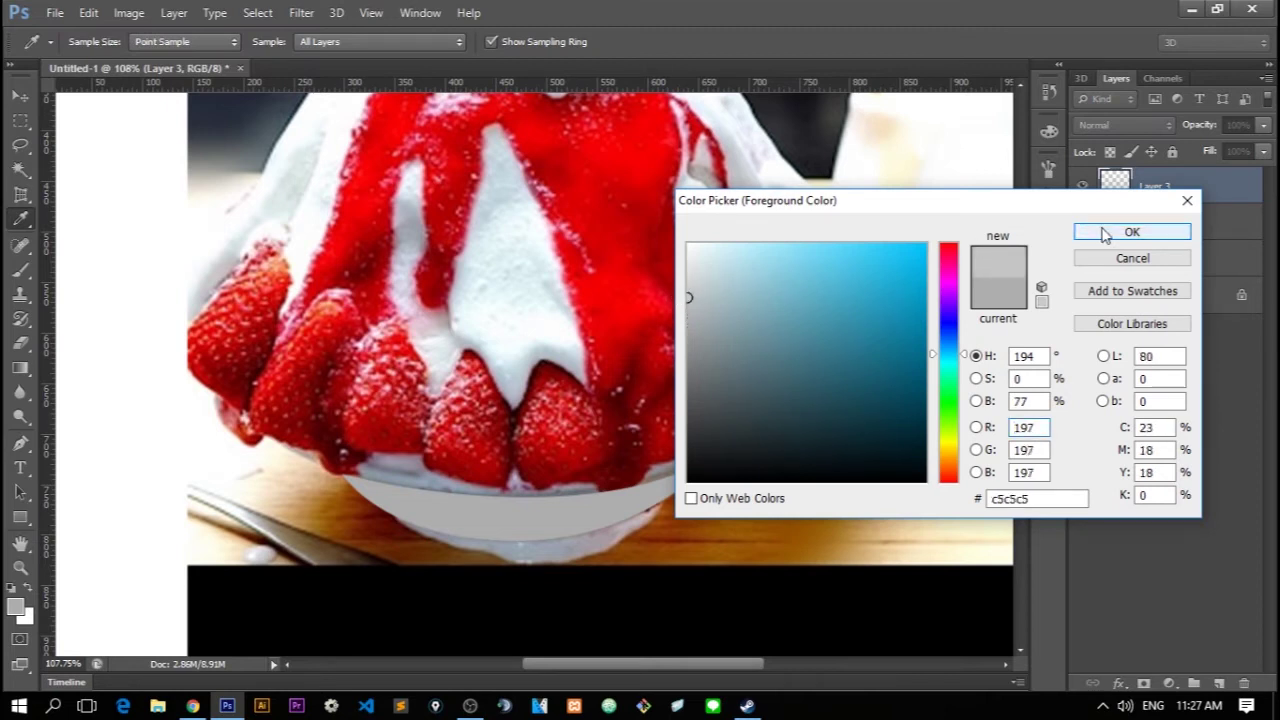
drag(723, 277, 668, 285)
click(1090, 234)
Draw a pen path curving along the bowl's rim and lower edge
key(p)
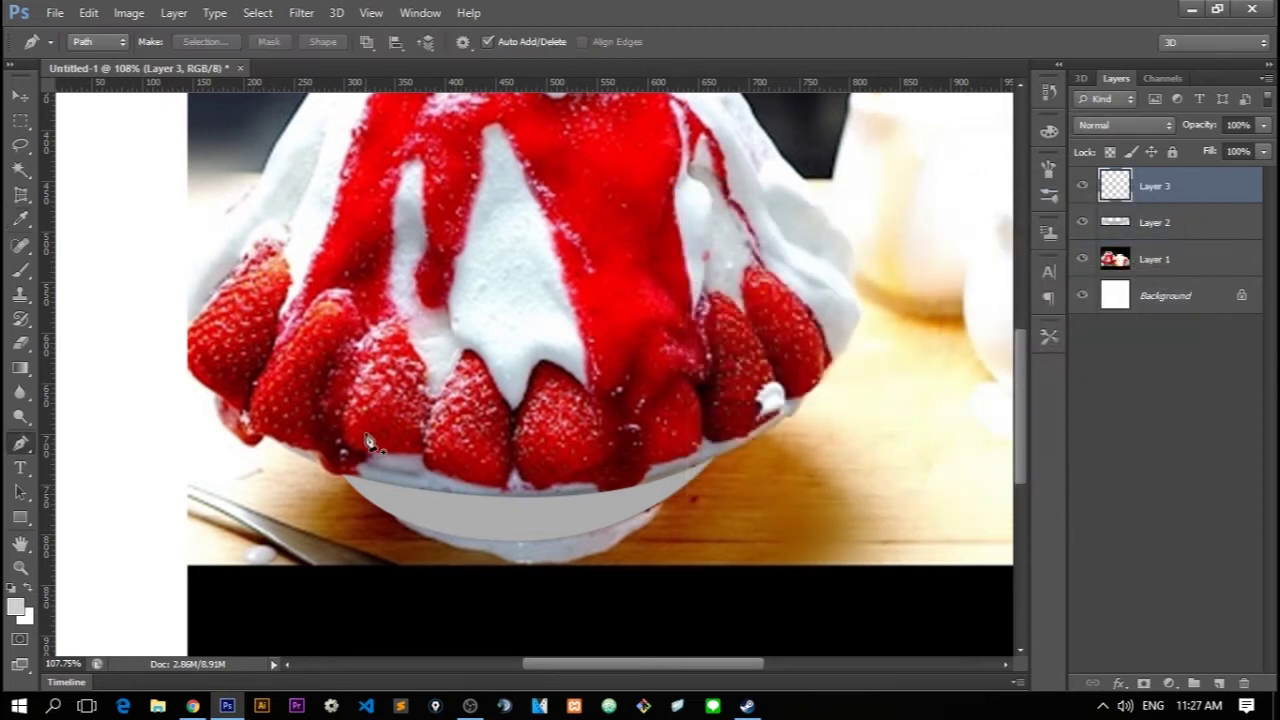
click(266, 437)
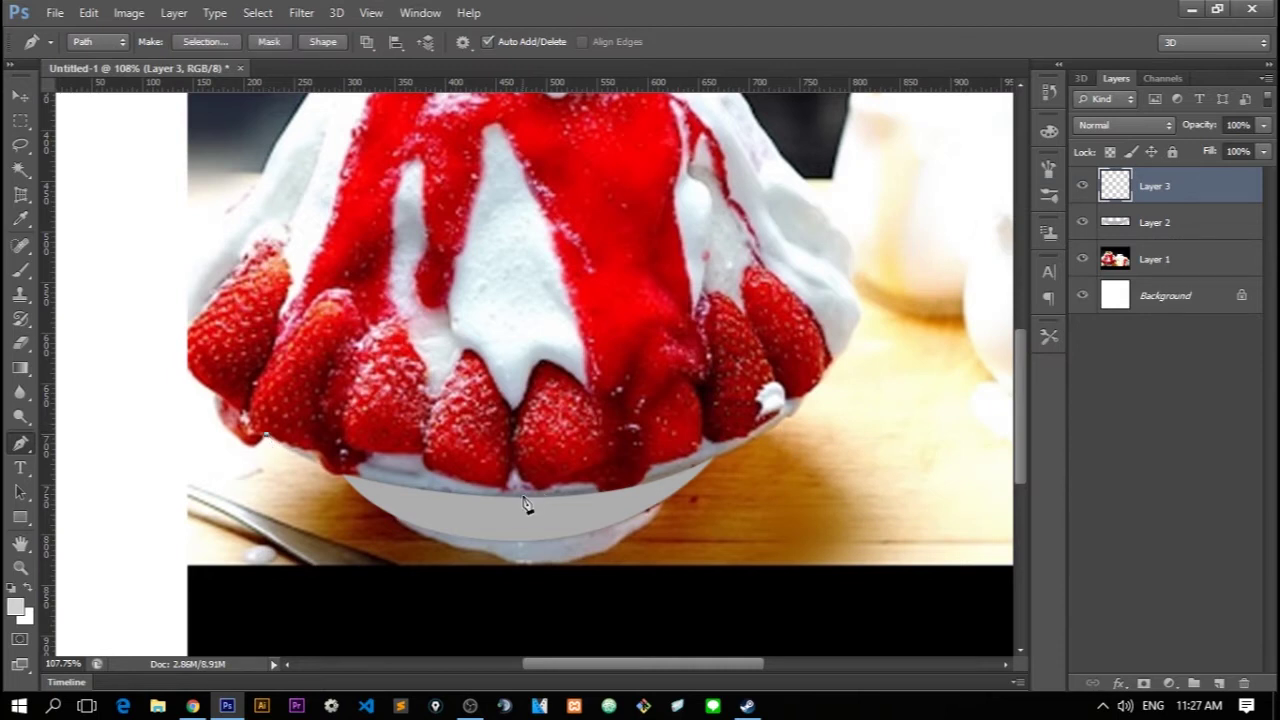
drag(522, 508, 705, 512)
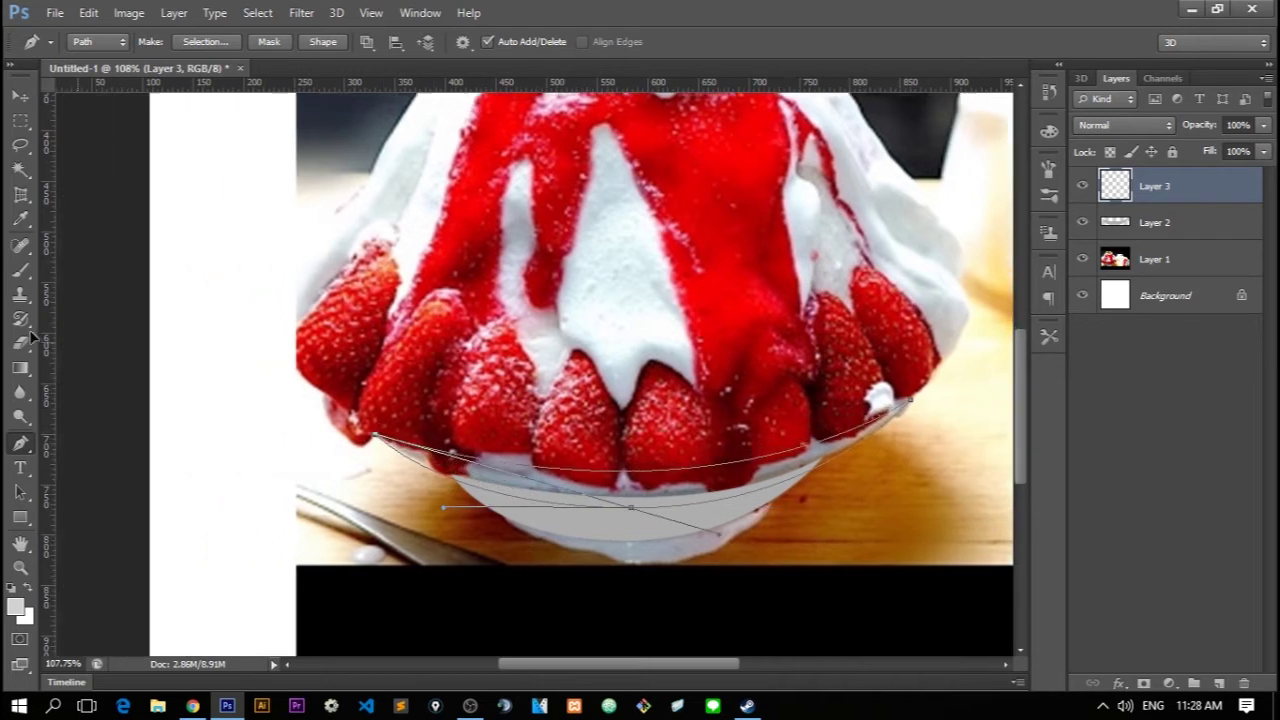
scroll(189, 380, left, 3)
drag(150, 344, 97, 362)
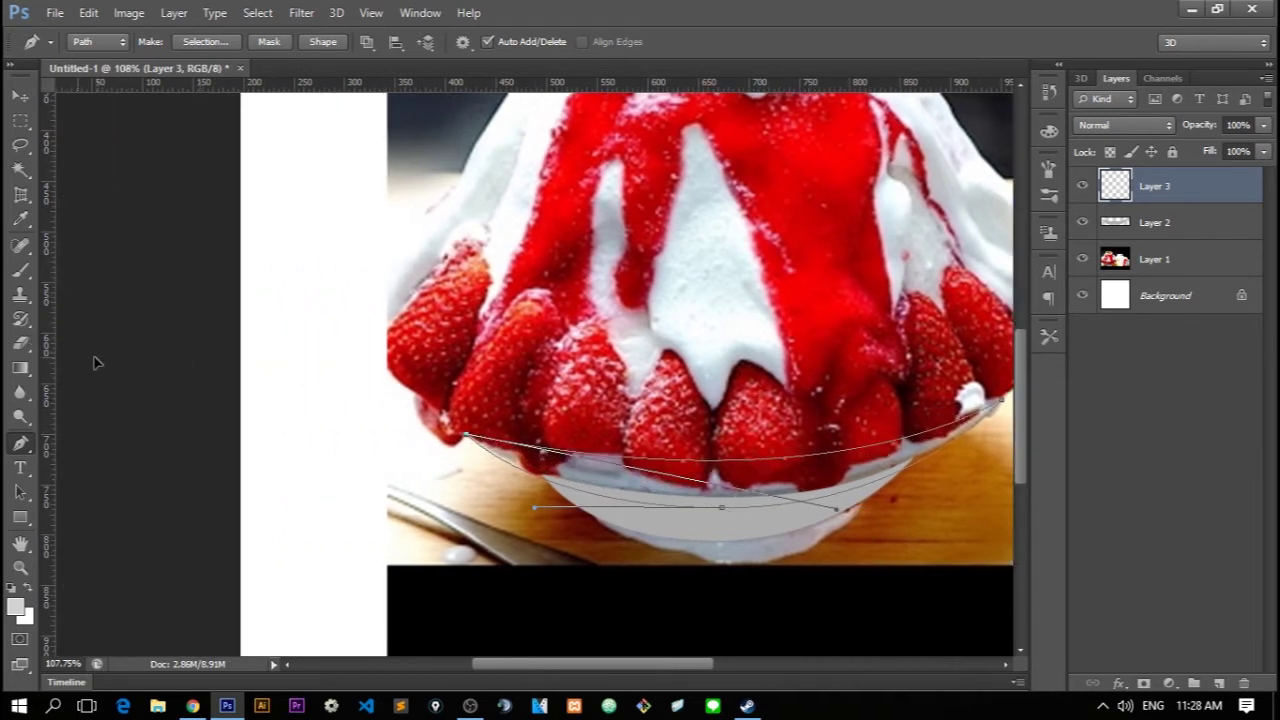
scroll(92, 362, down, 4)
scroll(540, 410, up, 2)
Fill the bowl path with the lighter grey, then delete the path
right_click(500, 420)
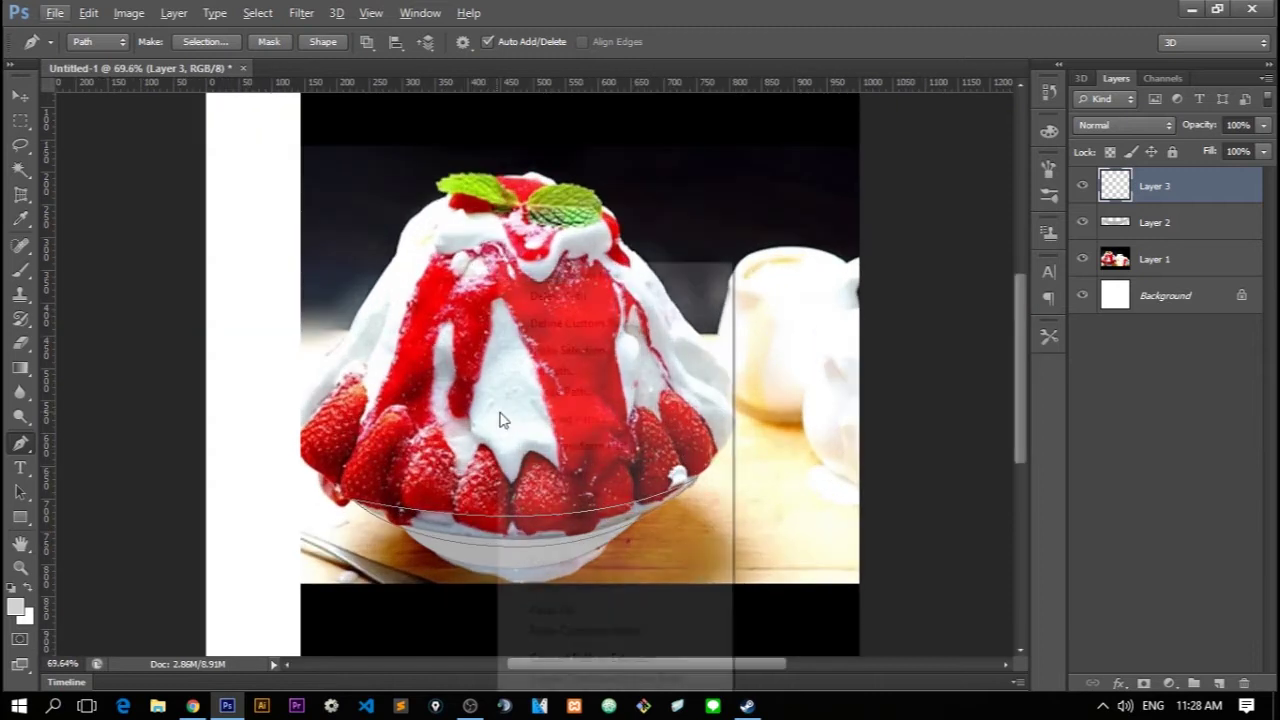
click(552, 371)
key(Return)
right_click(545, 265)
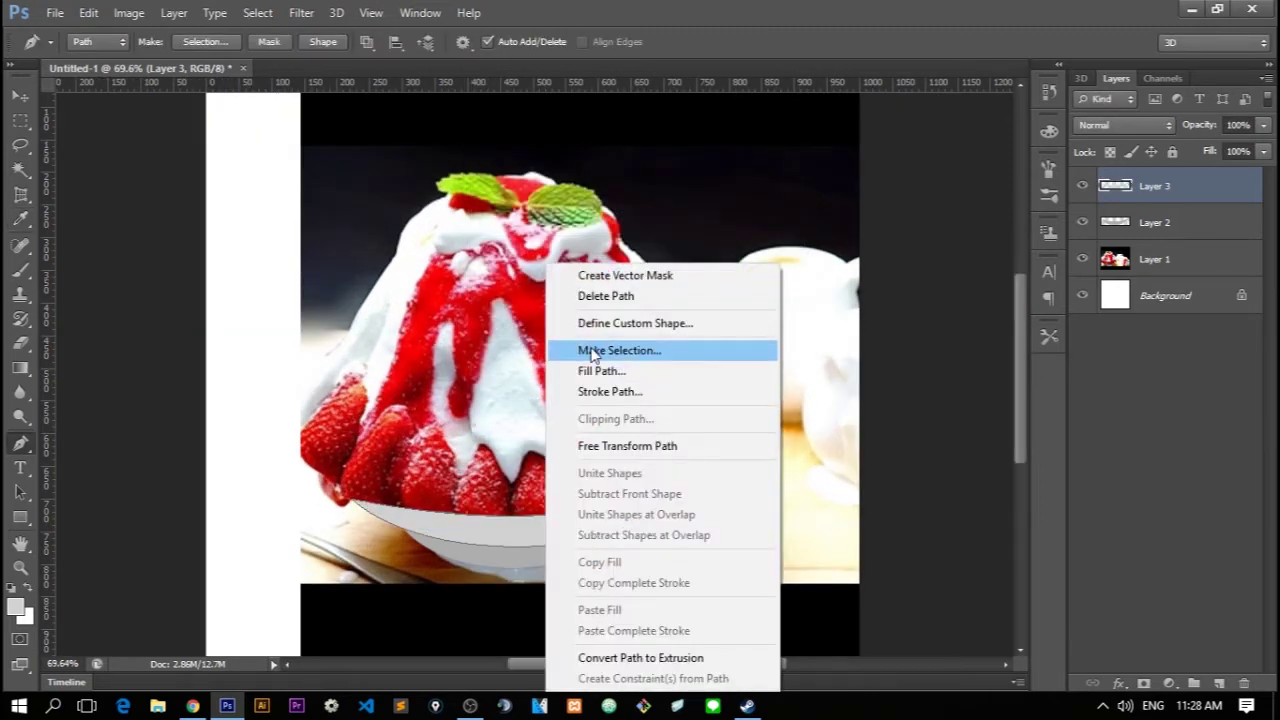
click(589, 297)
scroll(503, 566, down, 2)
scroll(590, 450, up, 3)
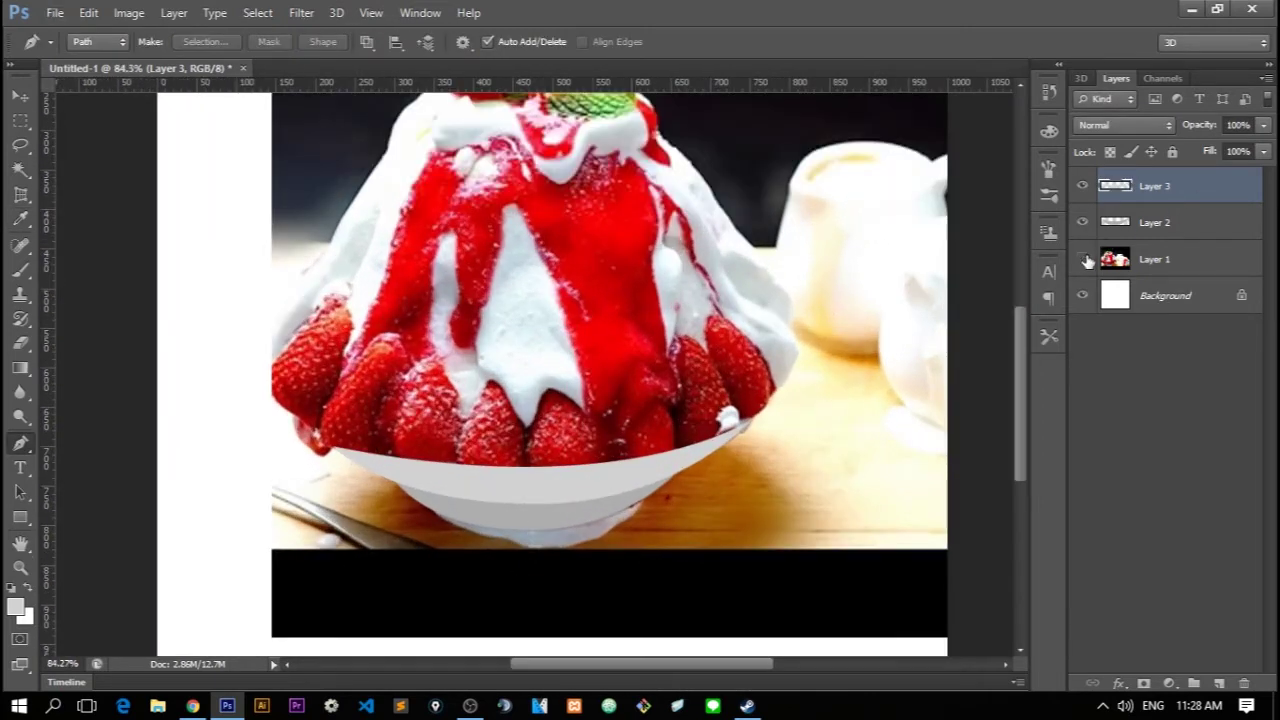
Hide and re-show the reference photo to check the bowl, then add Layer 4
click(1082, 259)
scroll(660, 485, down, 3)
scroll(466, 491, up, 1)
scroll(814, 437, up, 1)
scroll(814, 437, down, 2)
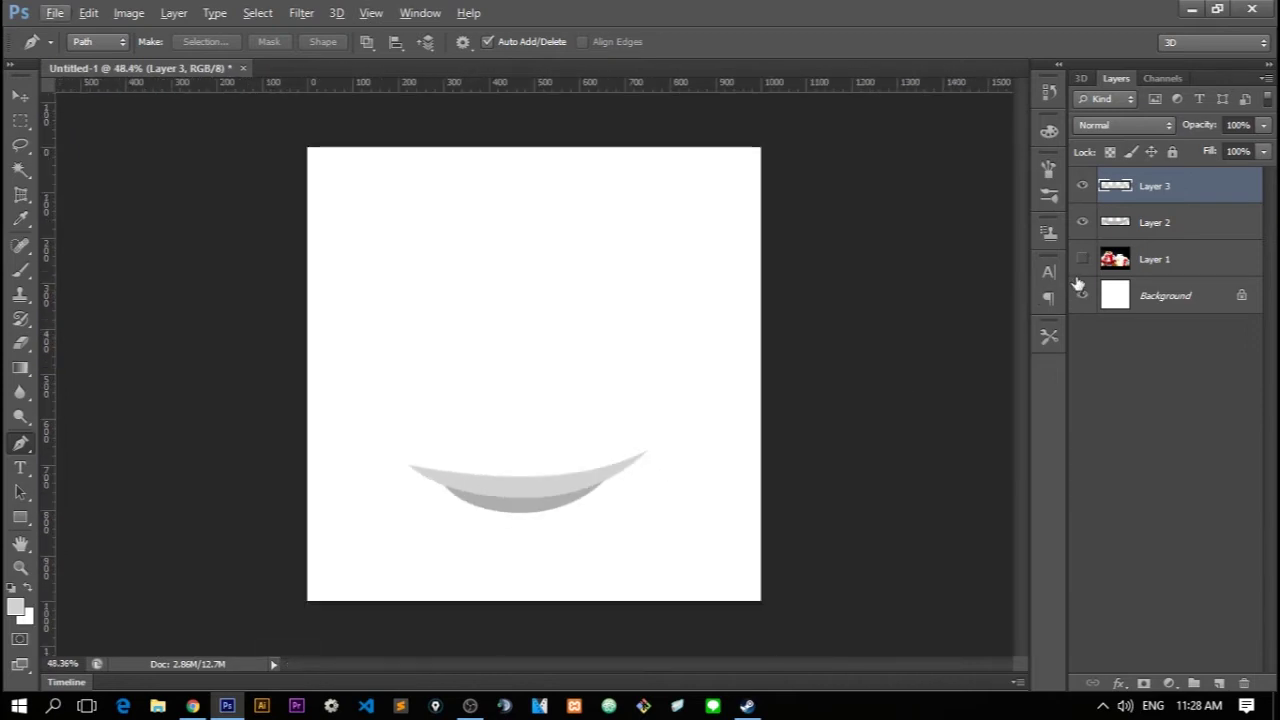
click(1082, 259)
scroll(505, 430, up, 1)
scroll(505, 430, up, 4)
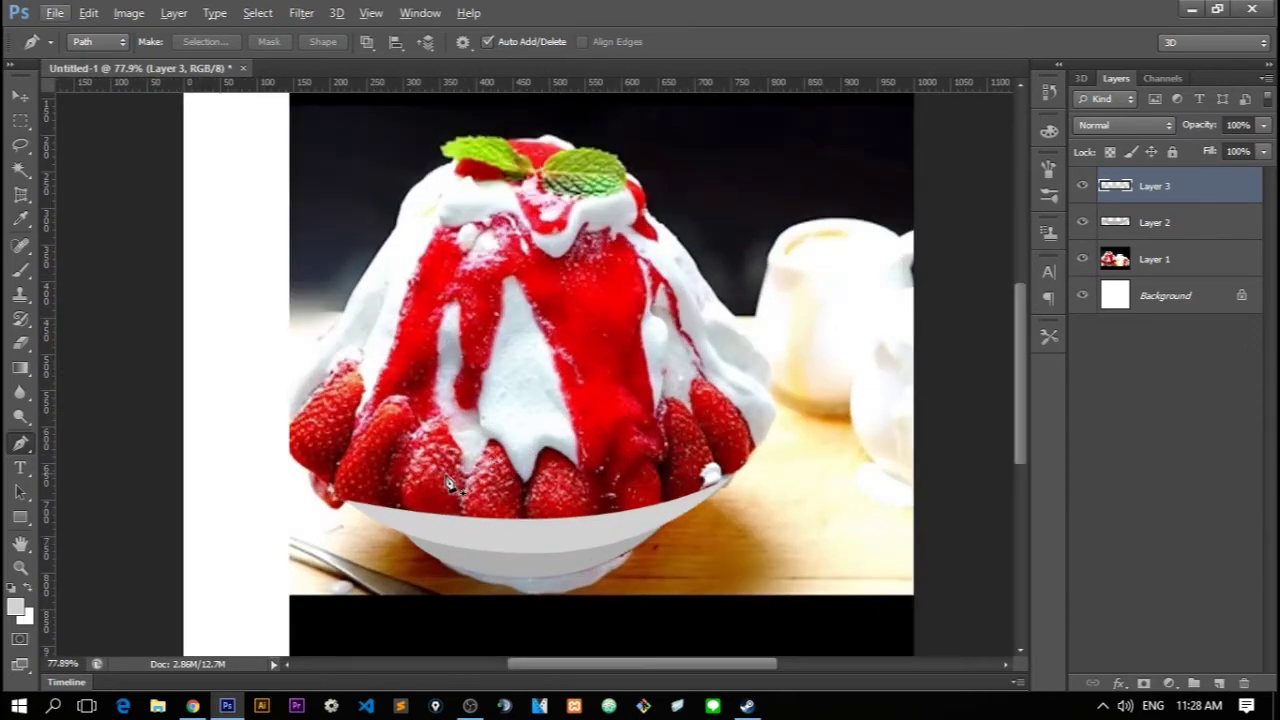
click(1218, 684)
Hide both grey bowl layers
key(alt)
drag(1088, 233, 1081, 260)
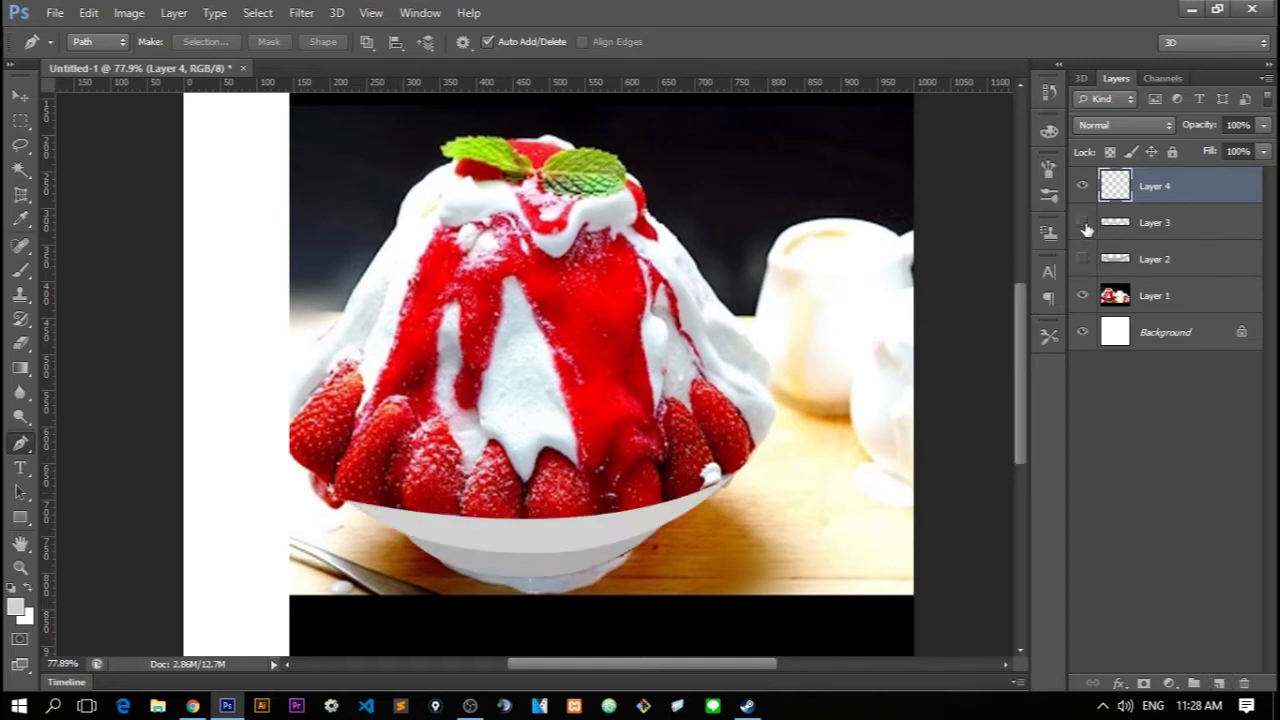
click(1084, 224)
scroll(549, 586, up, 1)
scroll(549, 586, down, 1)
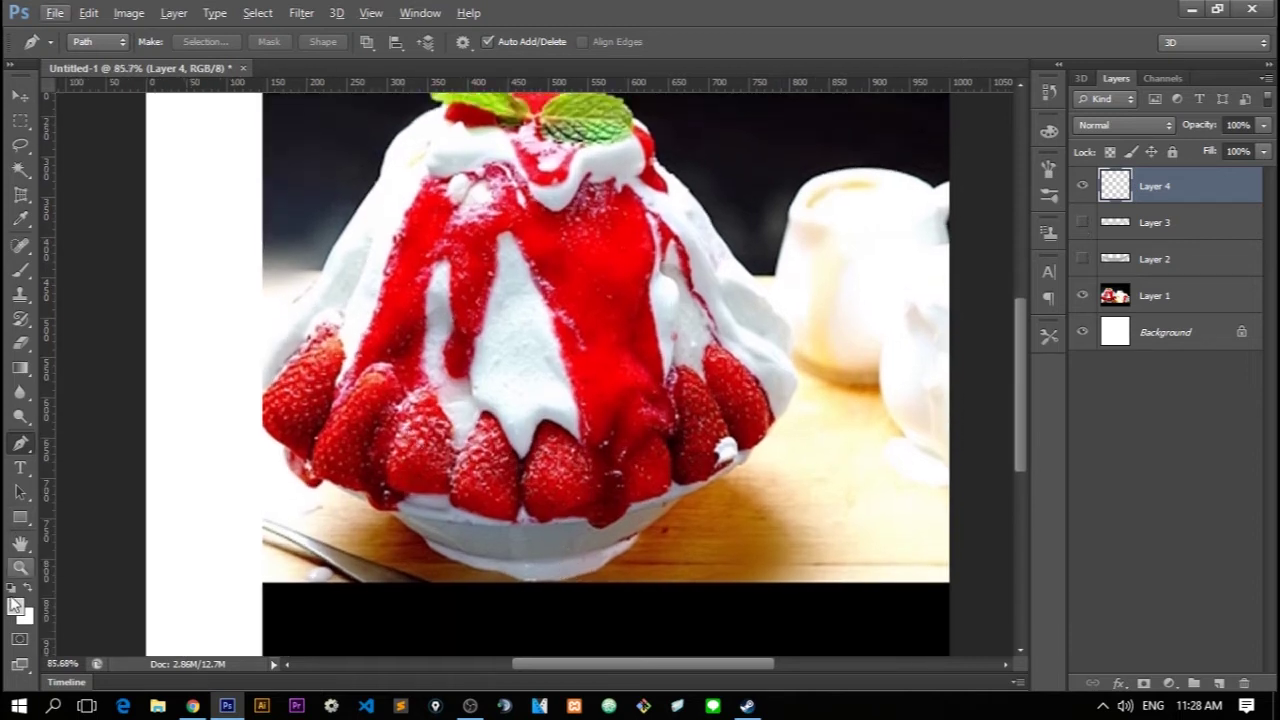
Set the foreground colour to bright red for the strawberries
click(15, 605)
mouse_move(948, 254)
mouse_down()
mouse_move(948, 240)
mouse_move(895, 222)
mouse_up()
click(1105, 238)
key(p)
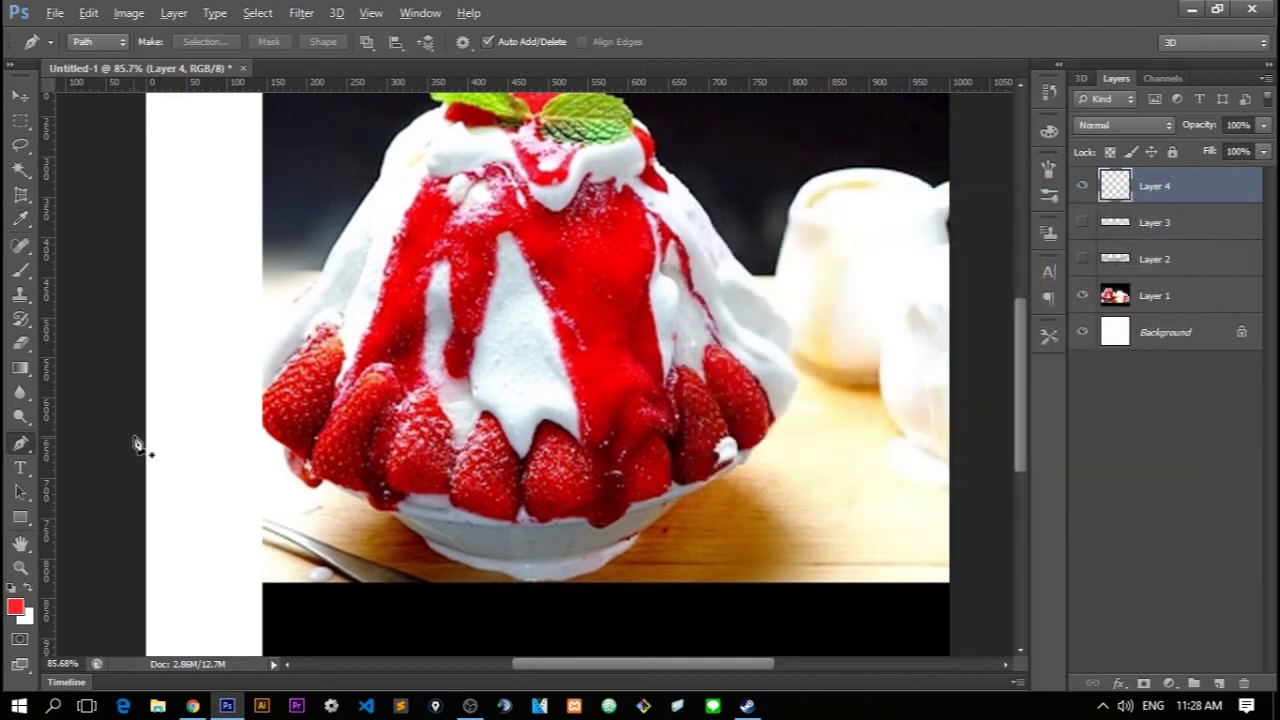
scroll(450, 400, up, 2)
scroll(600, 400, down, 2)
scroll(897, 418, up, 1)
scroll(897, 418, right, 2)
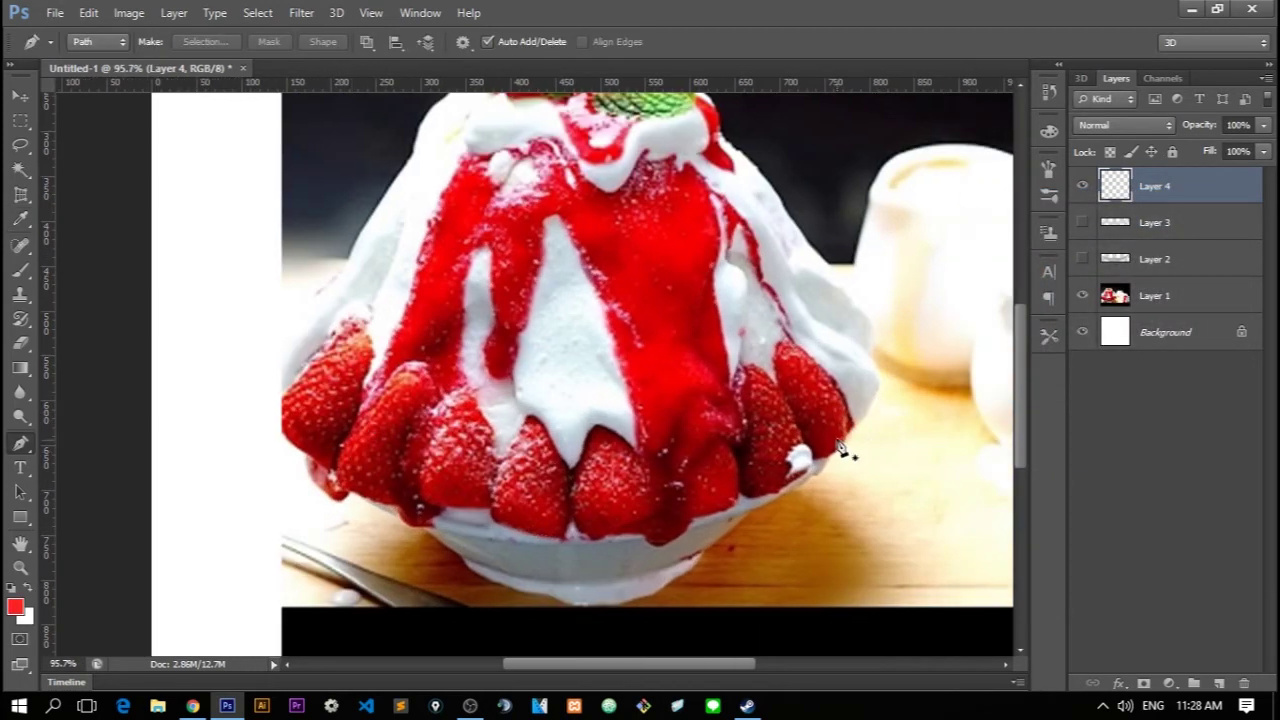
Trace the first strawberry on Layer 4, fill it red and delete the path
click(333, 474)
key(ctrl+z)
click(333, 474)
drag(292, 393, 333, 357)
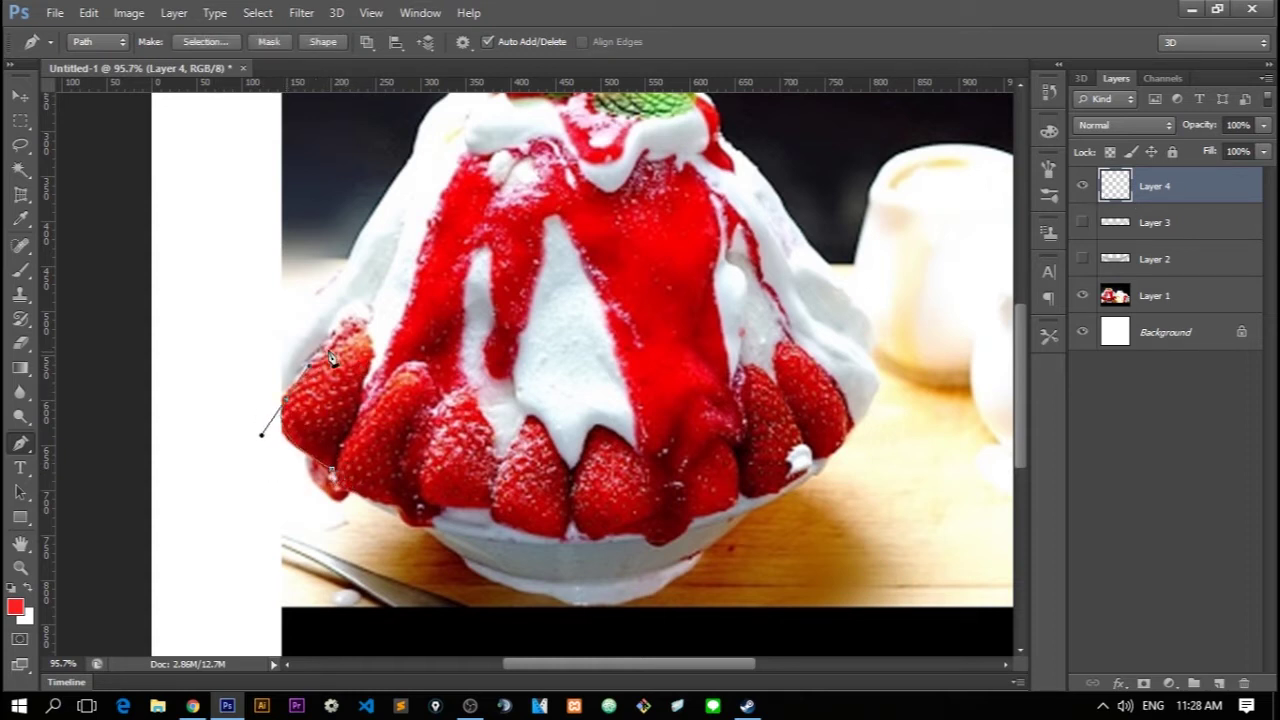
drag(334, 472, 316, 471)
right_click(423, 410)
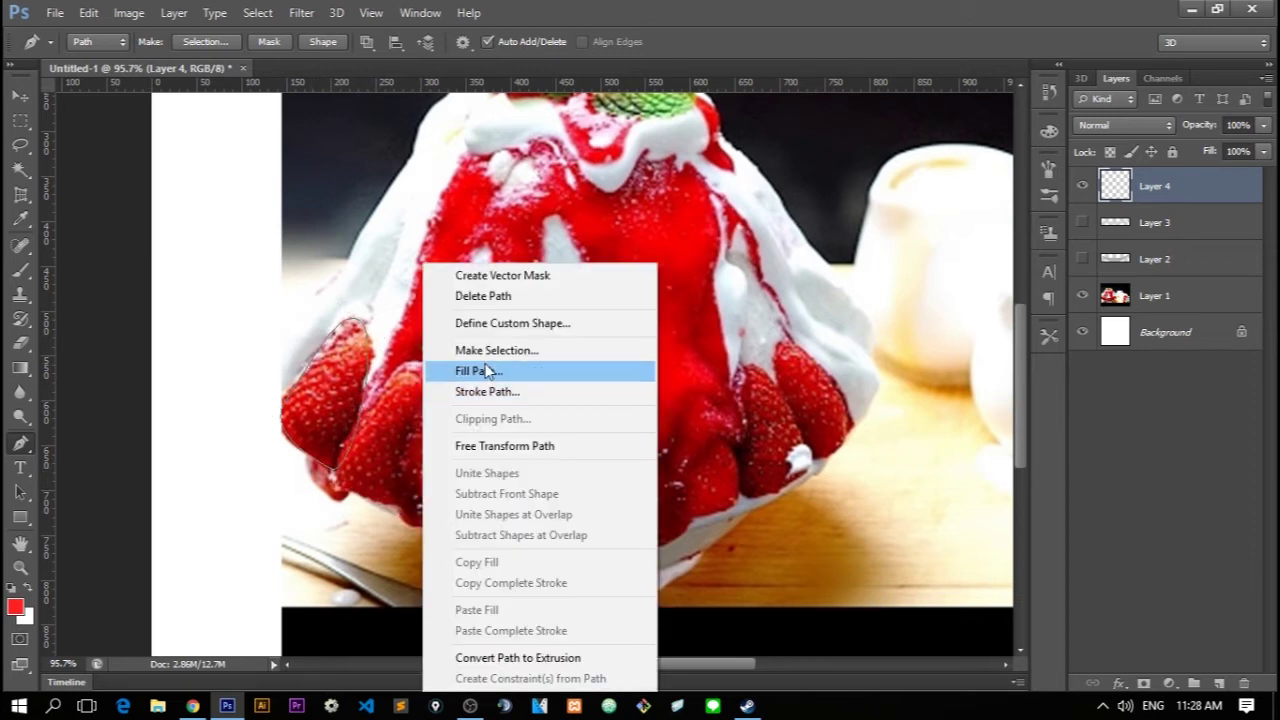
click(486, 369)
click(771, 166)
right_click(614, 216)
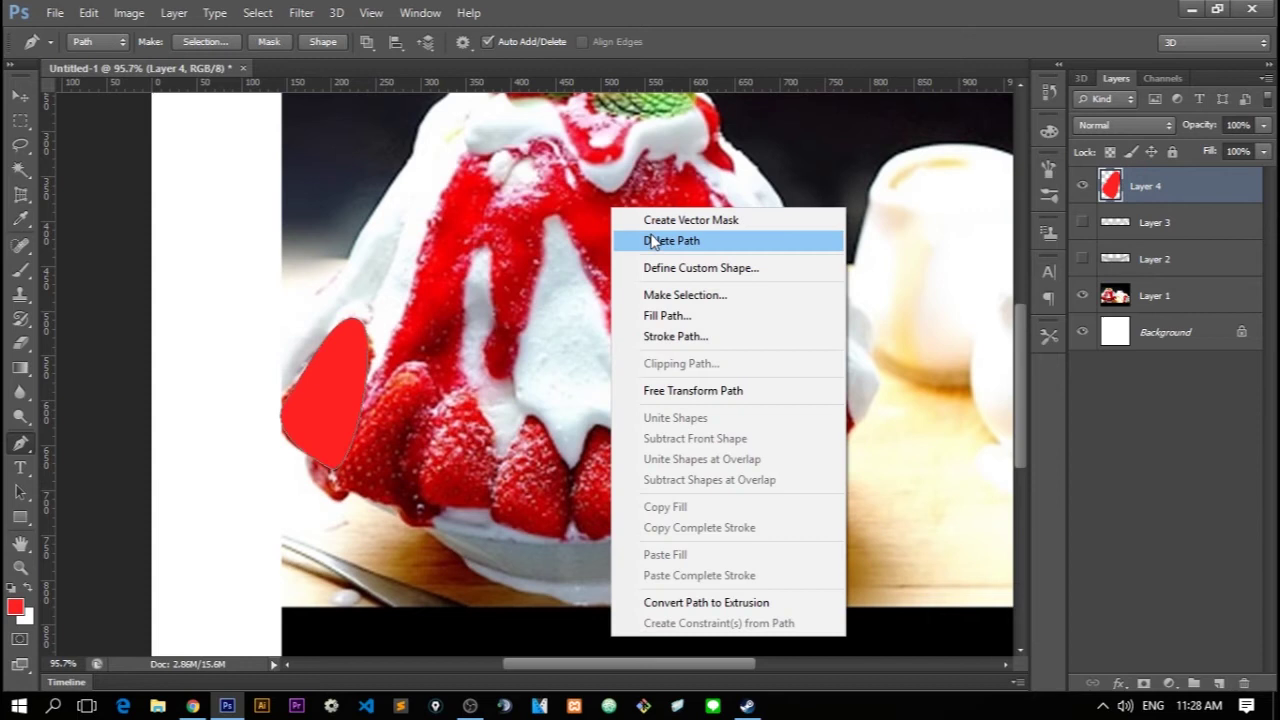
click(651, 240)
Trace and fill the second strawberry red on Layer 5, then start the third on Layer 6
click(1220, 683)
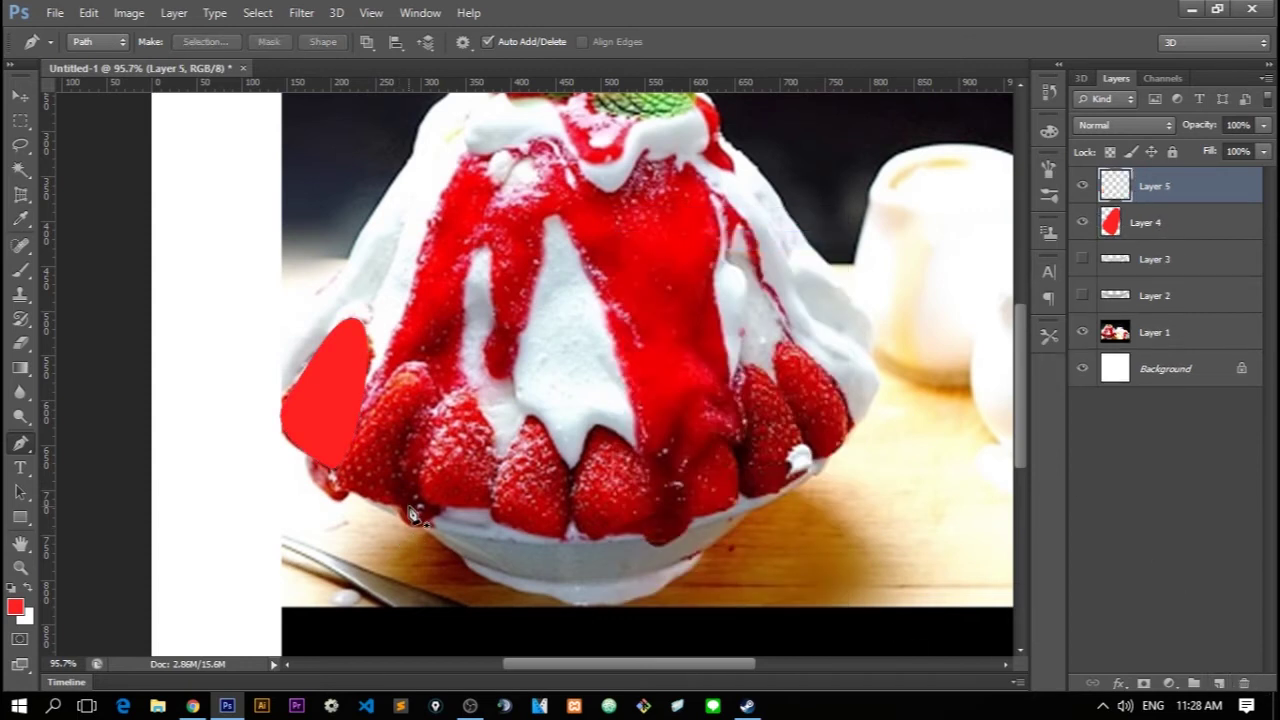
click(409, 510)
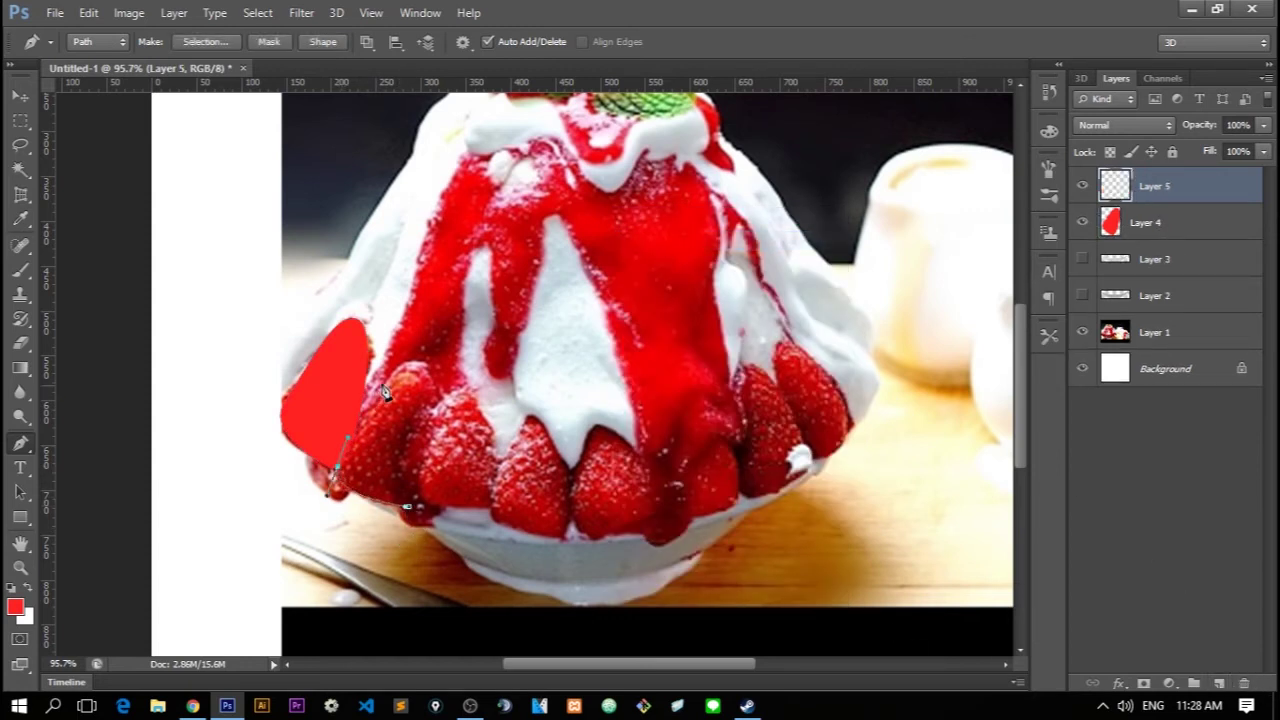
click(410, 509)
right_click(502, 468)
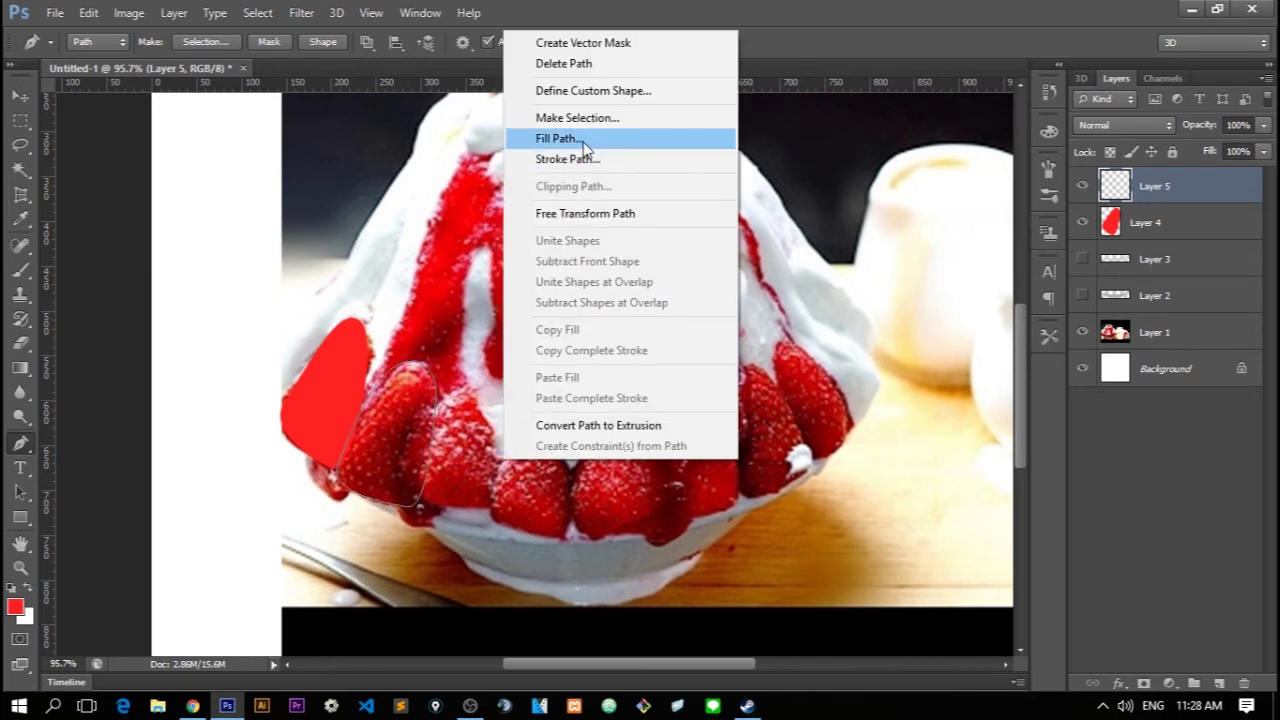
click(586, 134)
click(761, 166)
right_click(620, 262)
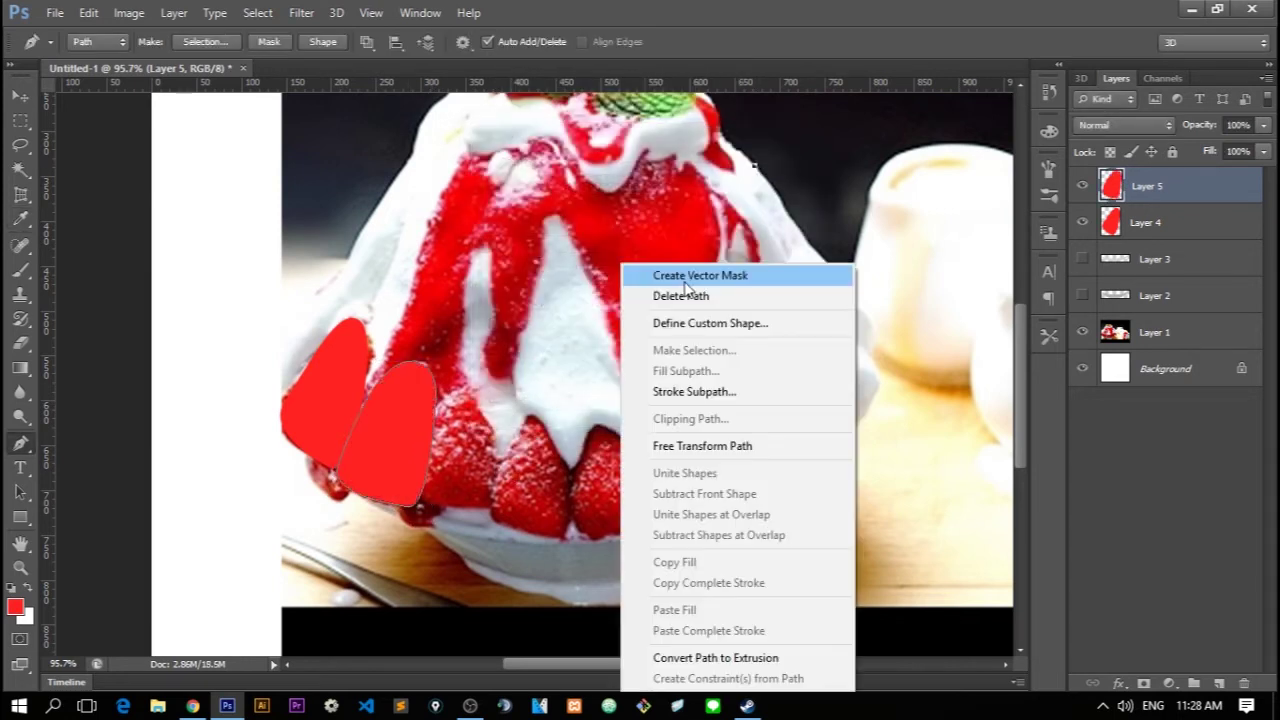
click(650, 294)
click(1218, 686)
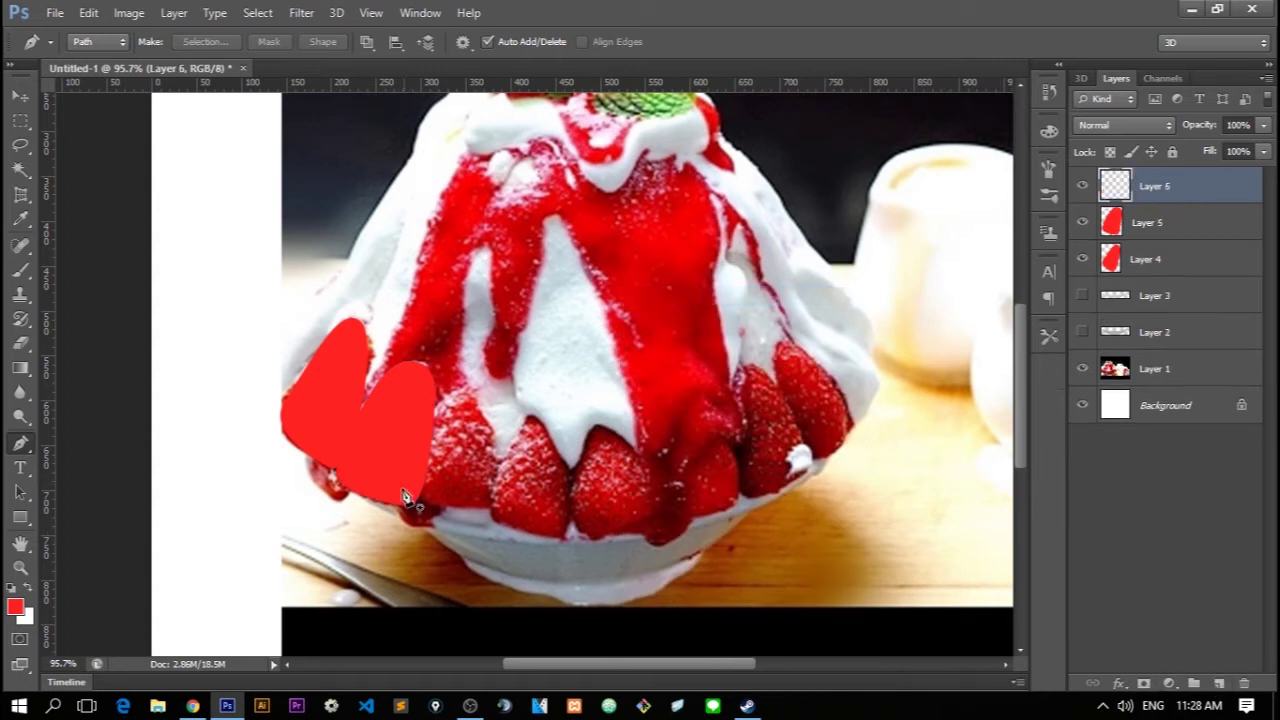
click(492, 511)
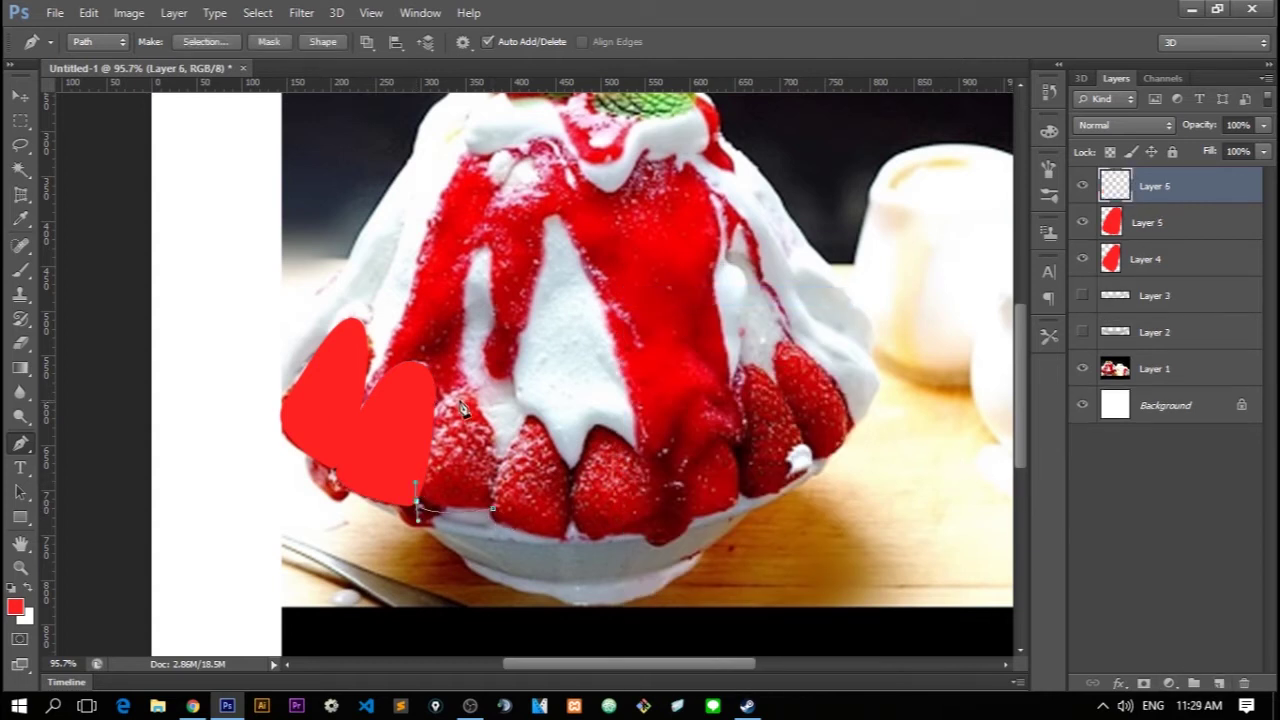
Close the third strawberry outline, fill it red and remove the path
drag(497, 514, 505, 528)
right_click(607, 445)
click(663, 114)
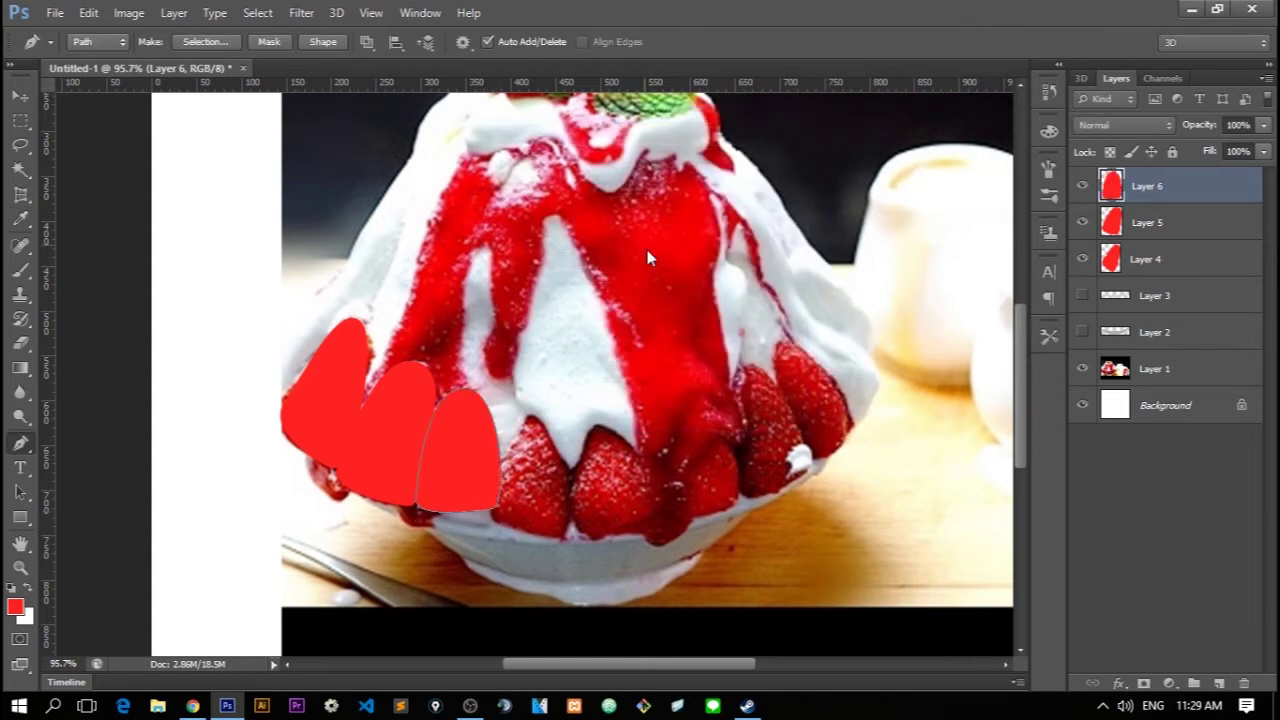
right_click(640, 244)
click(690, 279)
click(1218, 686)
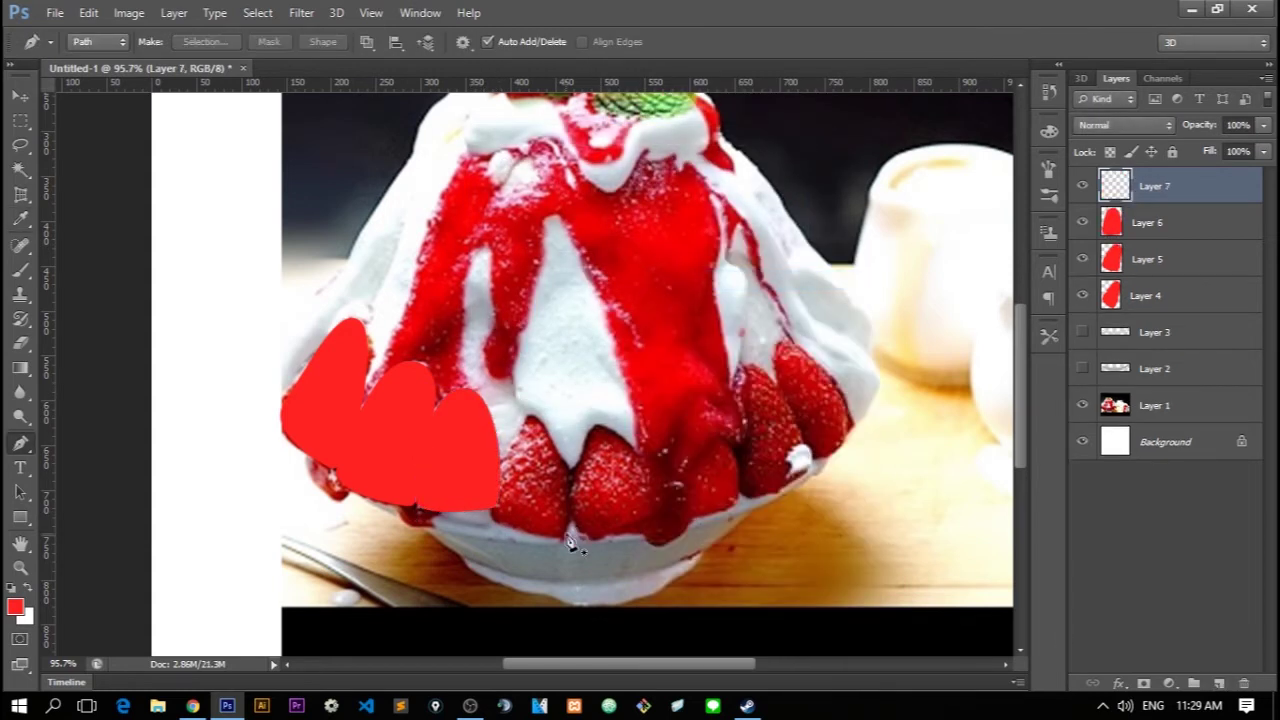
Trace the fourth strawberry, fill it red and delete its path
click(570, 543)
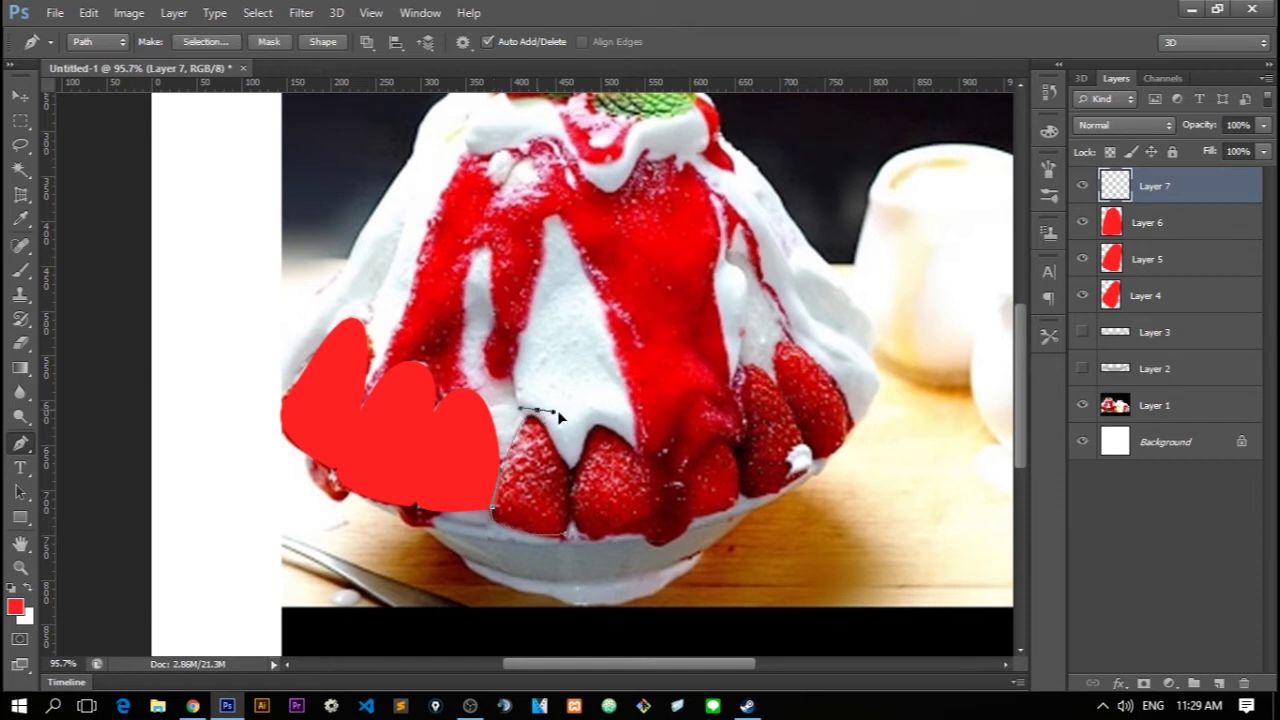
click(571, 545)
right_click(693, 414)
click(738, 372)
right_click(654, 380)
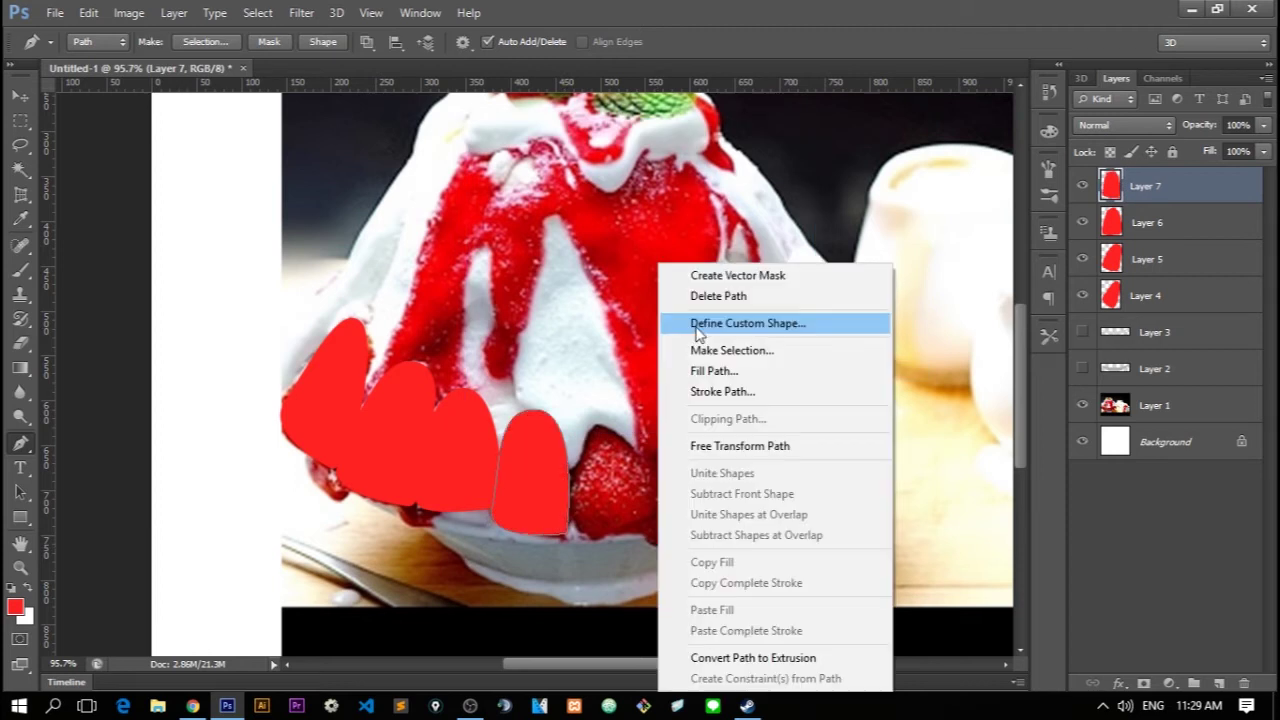
click(700, 297)
On a new layer, trace the fifth strawberry and fill it red, deleting the path
click(1218, 684)
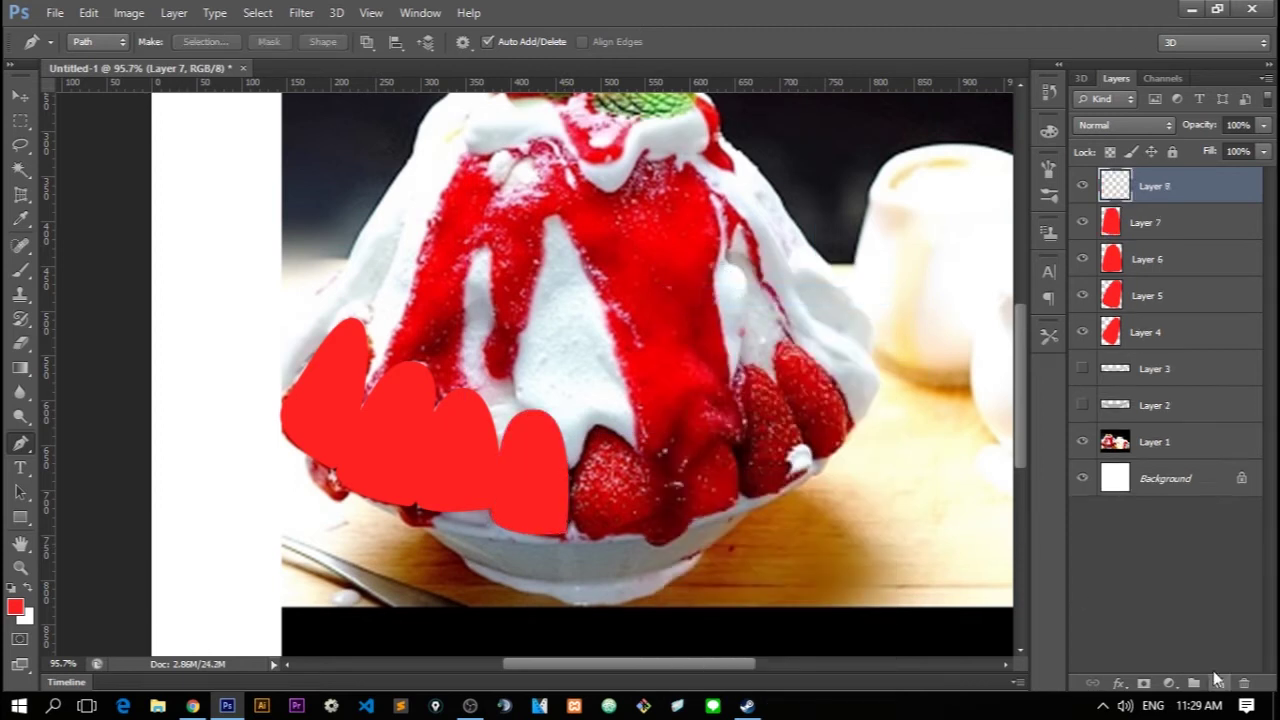
click(667, 516)
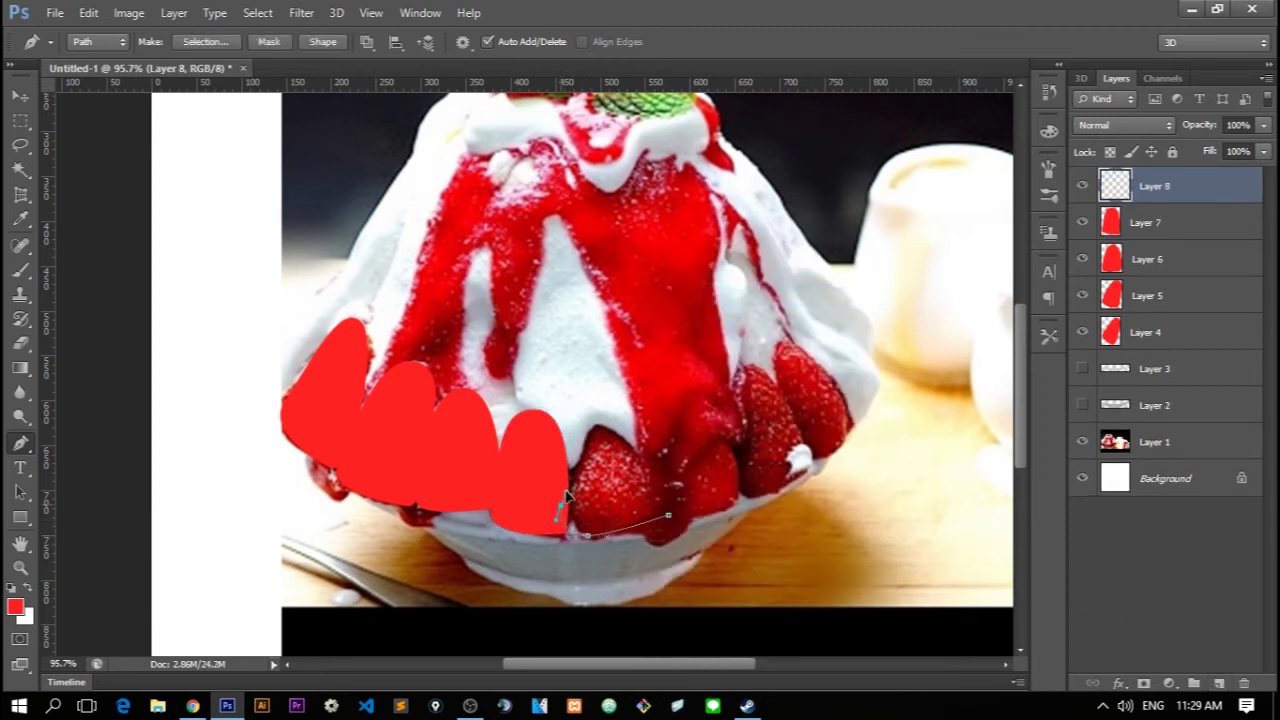
drag(601, 429, 631, 431)
click(669, 518)
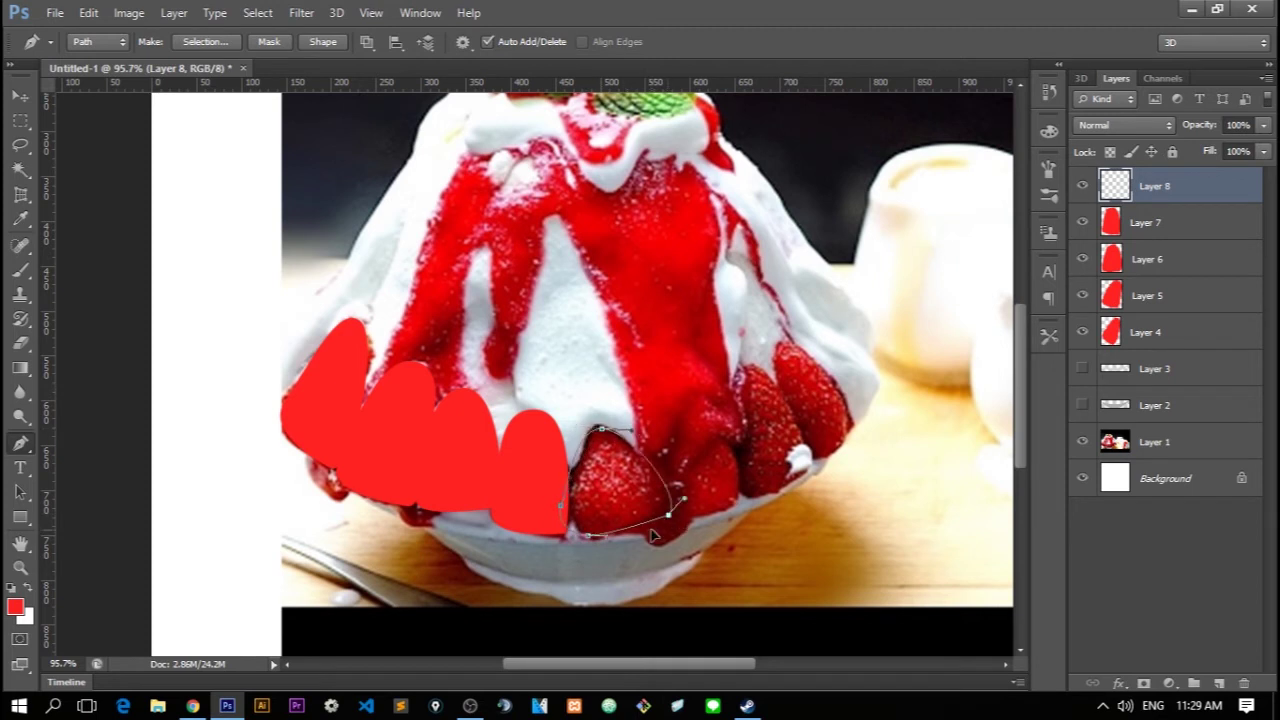
right_click(743, 498)
click(805, 191)
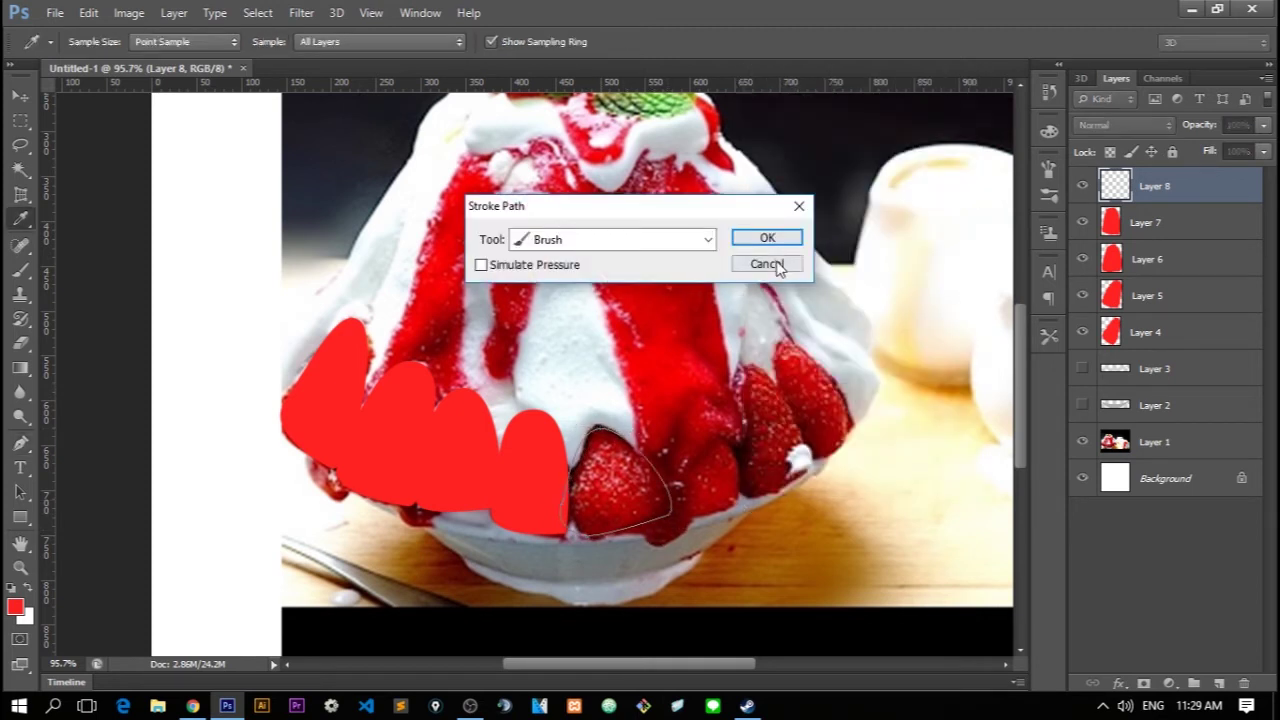
click(775, 263)
right_click(752, 267)
click(786, 369)
key(Return)
right_click(622, 262)
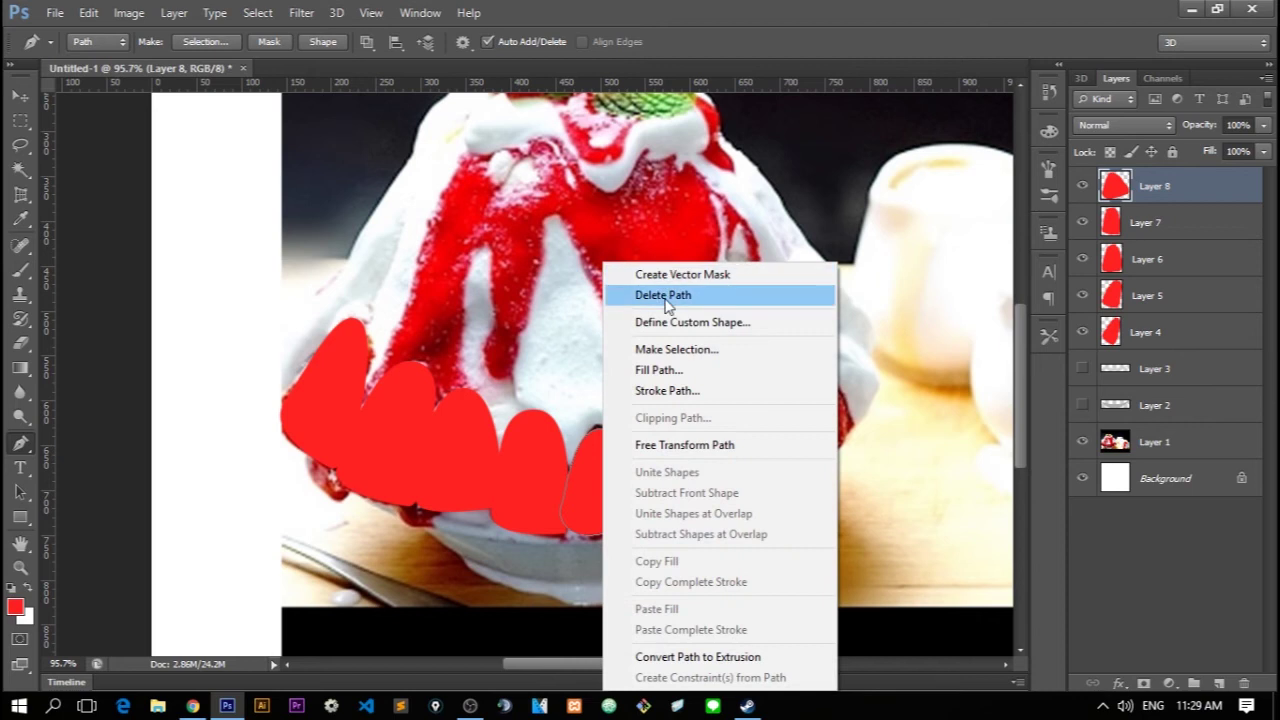
click(663, 295)
On a new layer, trace the sixth strawberry and fill it red, deleting the path
click(1218, 683)
click(712, 511)
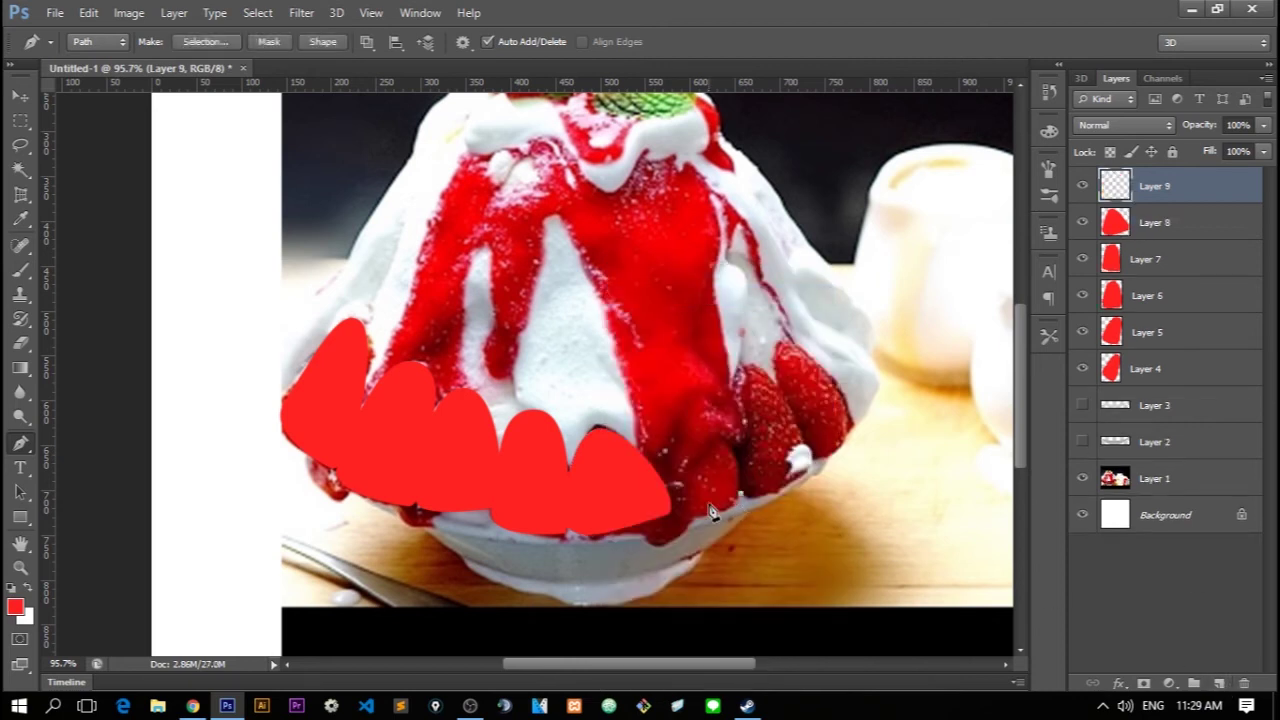
drag(686, 410, 718, 418)
click(745, 500)
right_click(812, 430)
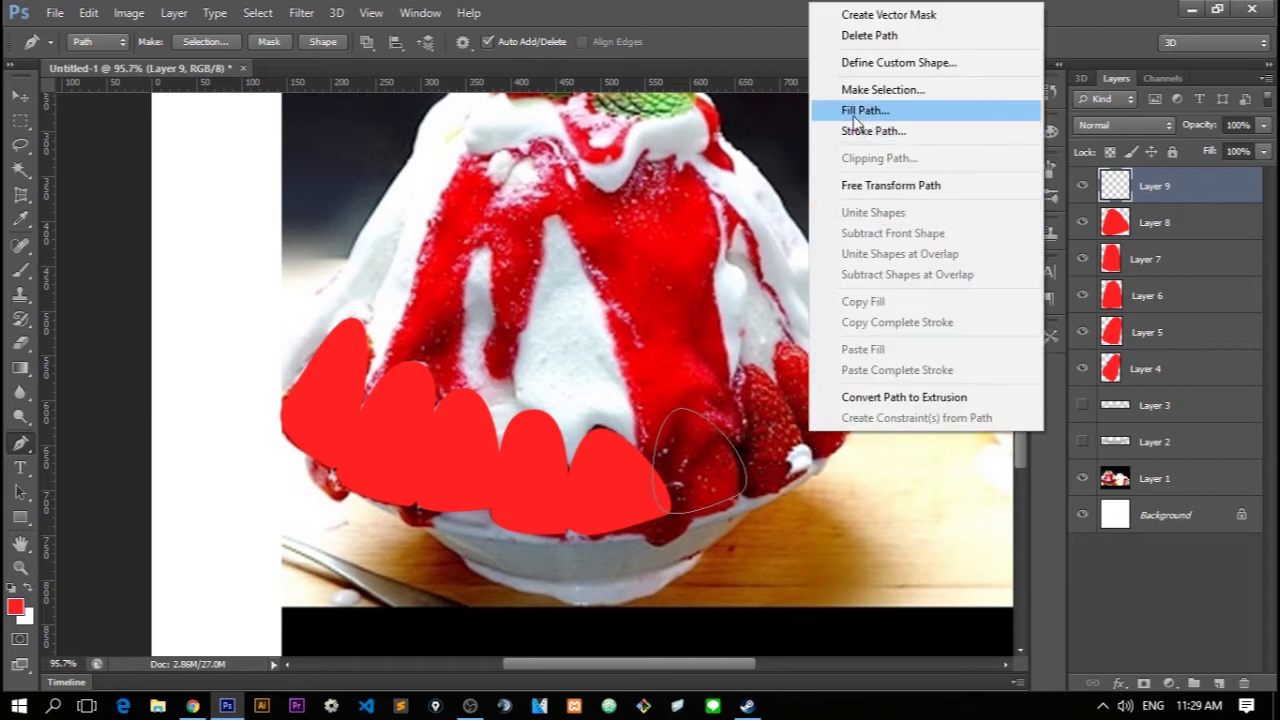
click(857, 109)
right_click(766, 258)
click(808, 289)
On a new layer, trace the seventh strawberry and fill it red, deleting the path
click(1219, 683)
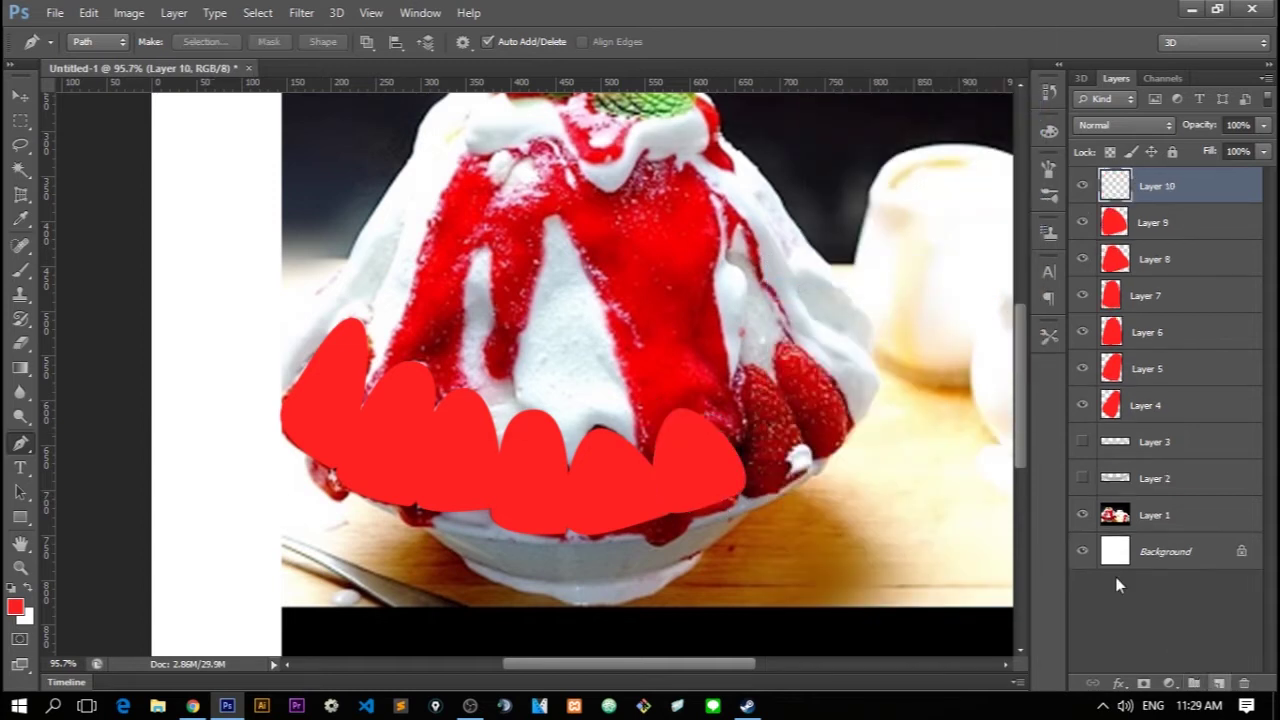
click(806, 468)
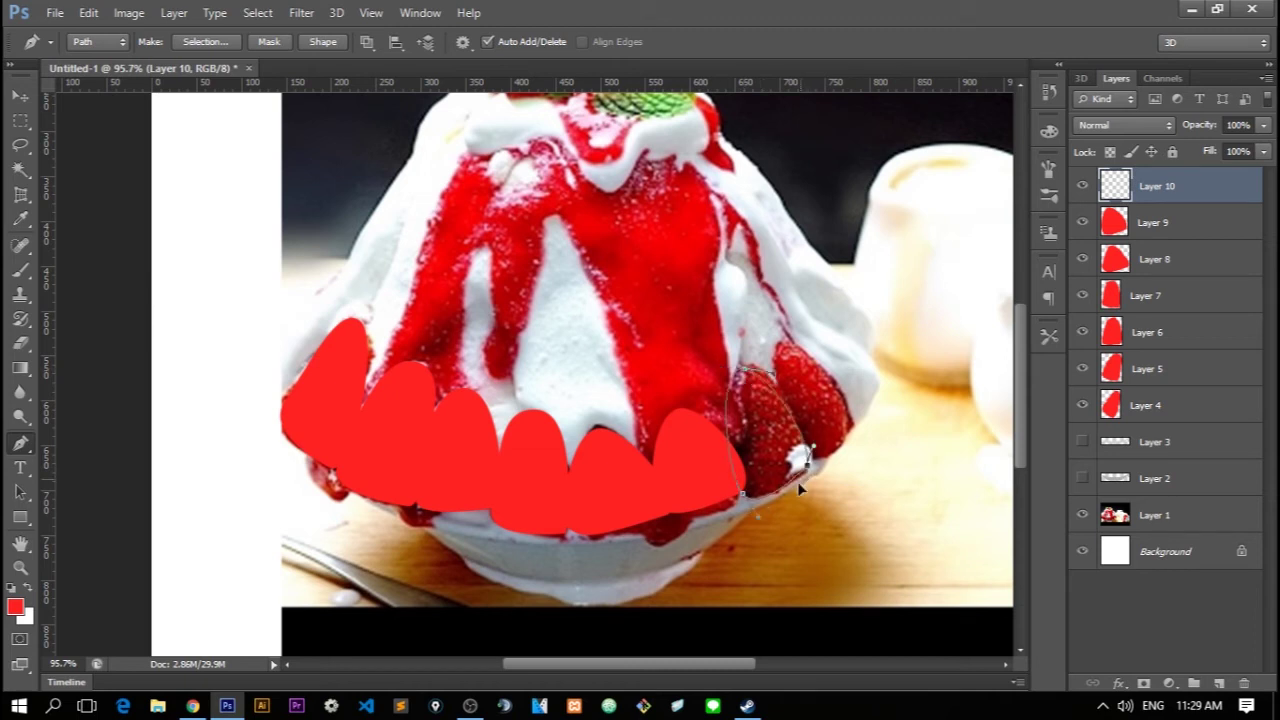
right_click(883, 386)
click(905, 369)
right_click(845, 297)
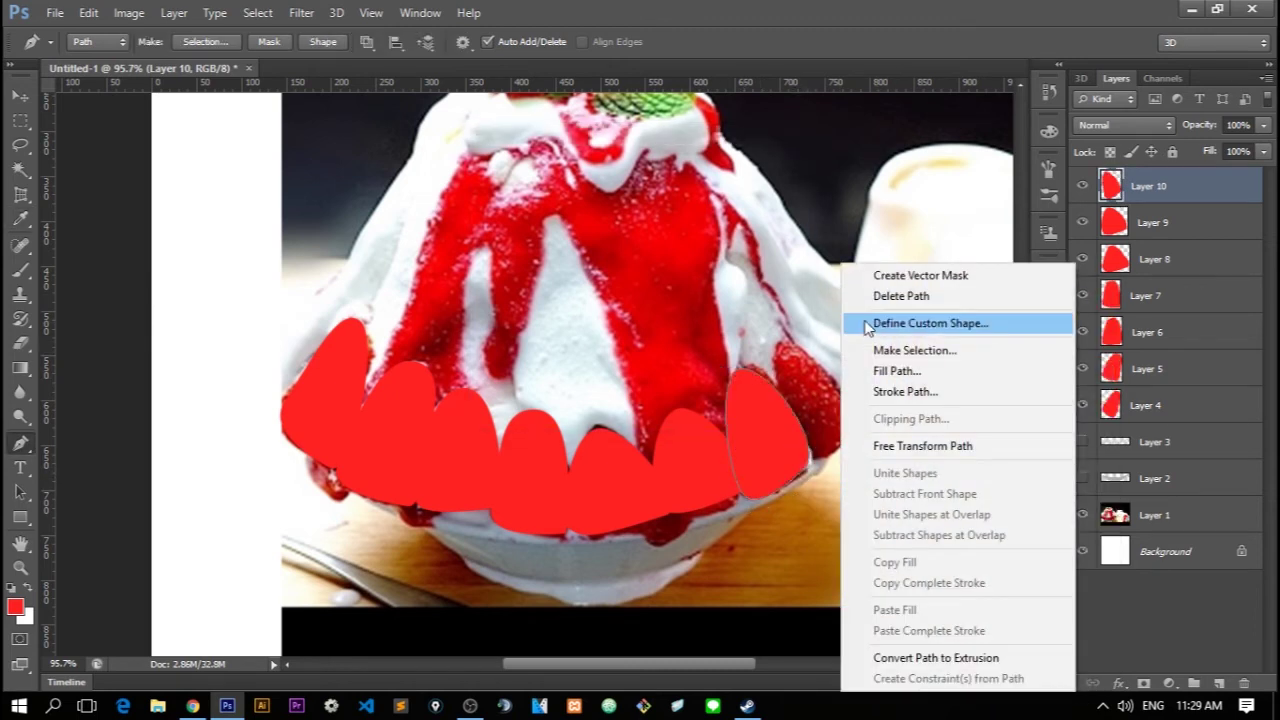
click(900, 296)
On a new layer, trace the eighth strawberry and fill it red, deleting the path
click(1219, 683)
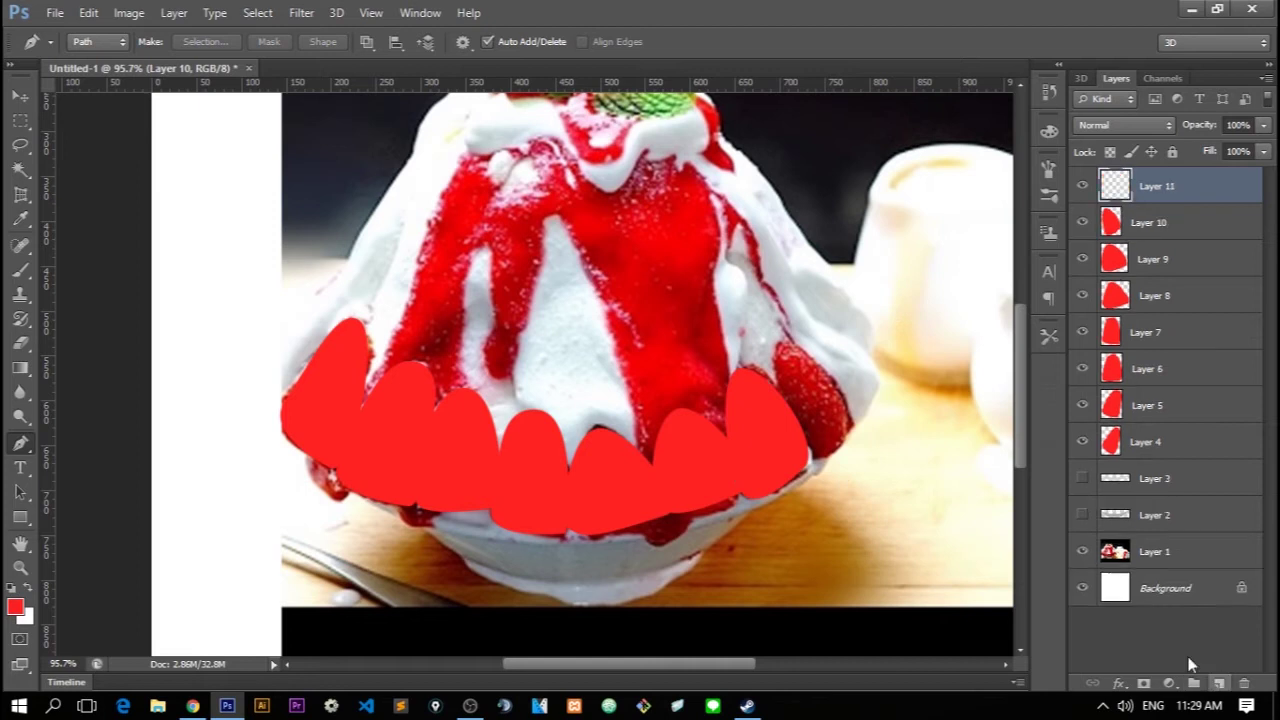
click(855, 431)
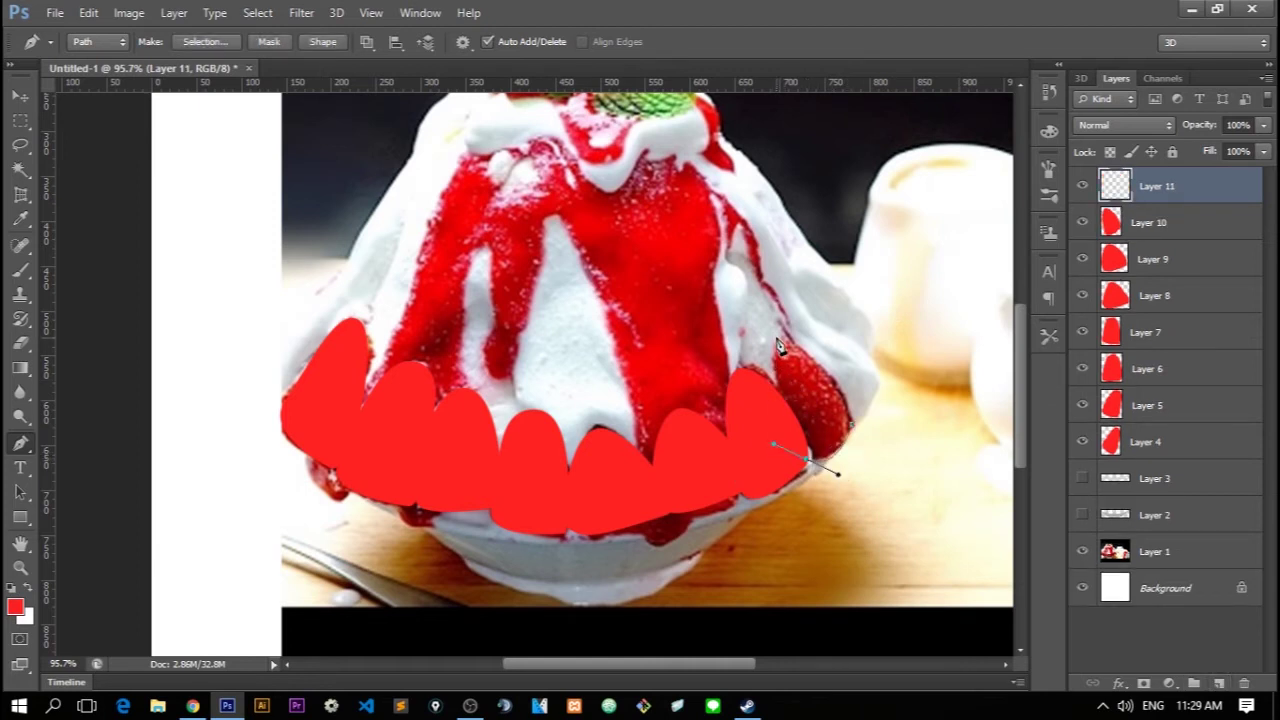
drag(859, 412, 845, 445)
right_click(895, 425)
click(930, 369)
key(Return)
right_click(872, 300)
click(900, 290)
Fit the image on screen and toggle the plate and reference photo layers to check the strawberries
scroll(730, 365, down, 3)
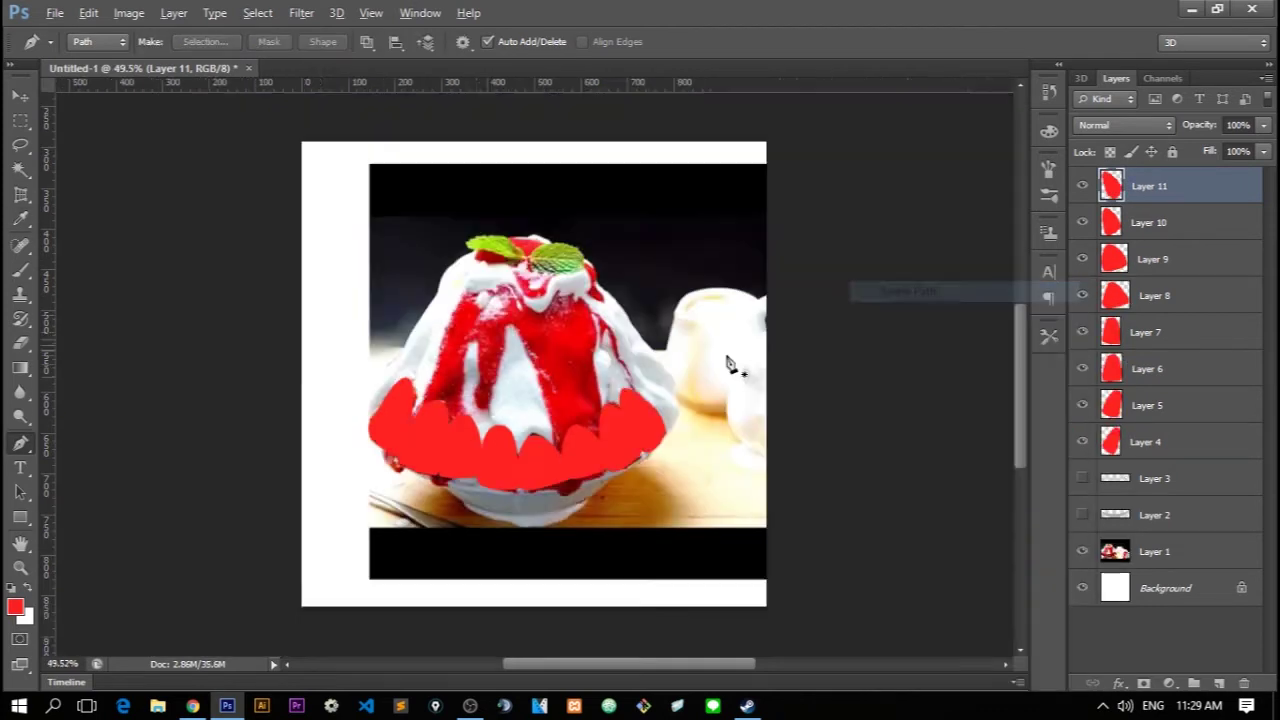
scroll(730, 365, down, 1)
key(ctrl+0)
click(1082, 478)
scroll(686, 549, down, 1)
scroll(529, 509, up, 1)
scroll(541, 507, up, 1)
scroll(706, 500, down, 1)
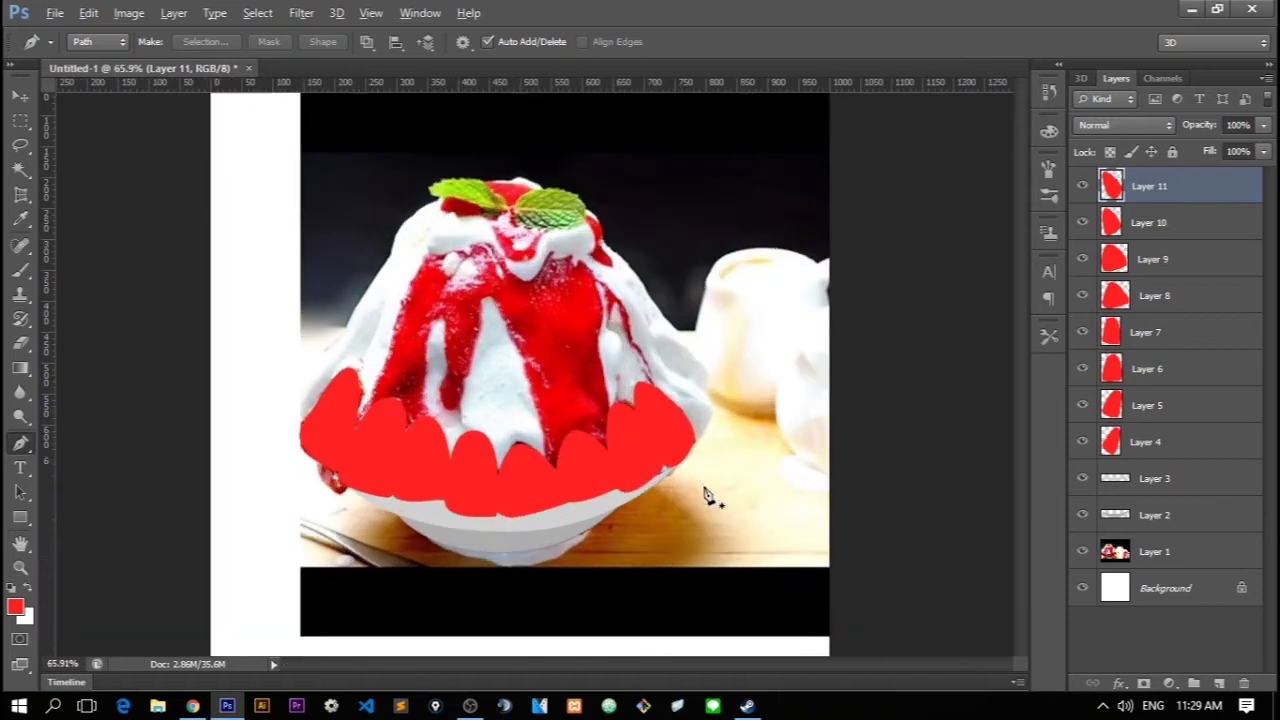
scroll(660, 400, down, 1)
scroll(800, 450, up, 1)
click(1083, 553)
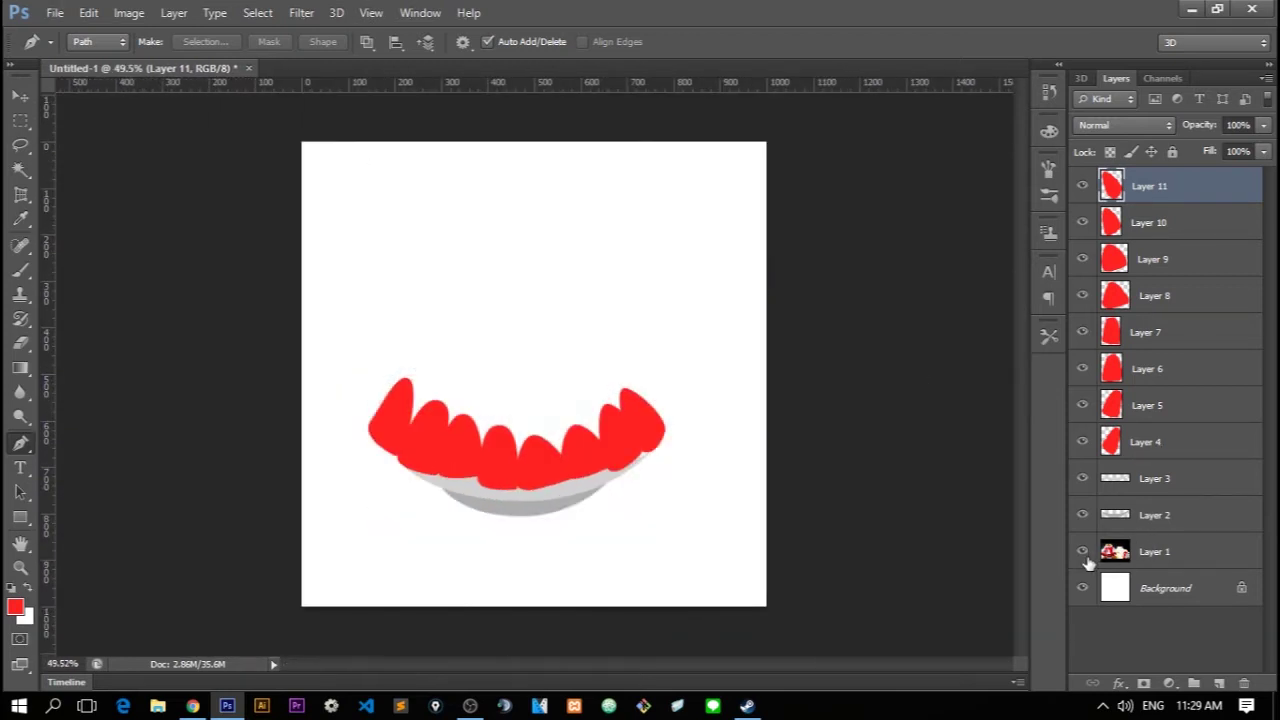
click(1083, 553)
scroll(532, 458, up, 1)
click(1082, 478)
click(1082, 514)
scroll(437, 460, up, 1)
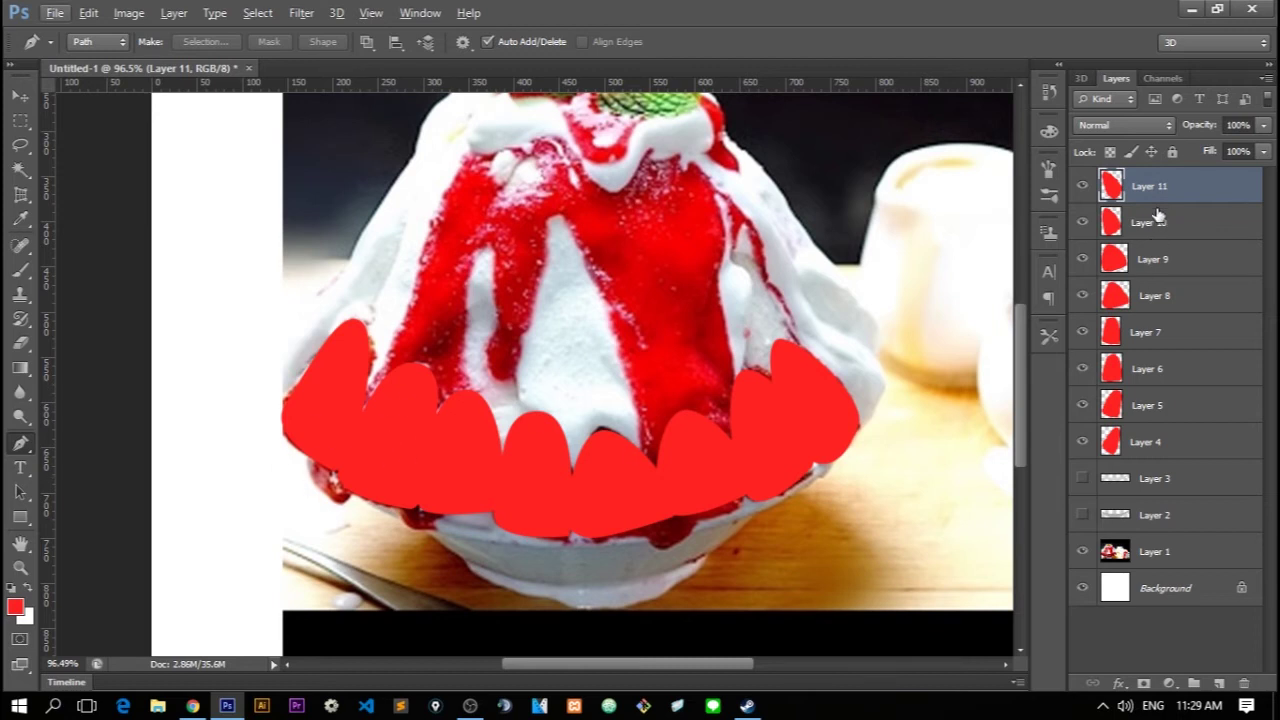
Set the foreground colour to pale orange #ffcf7c
key(b)
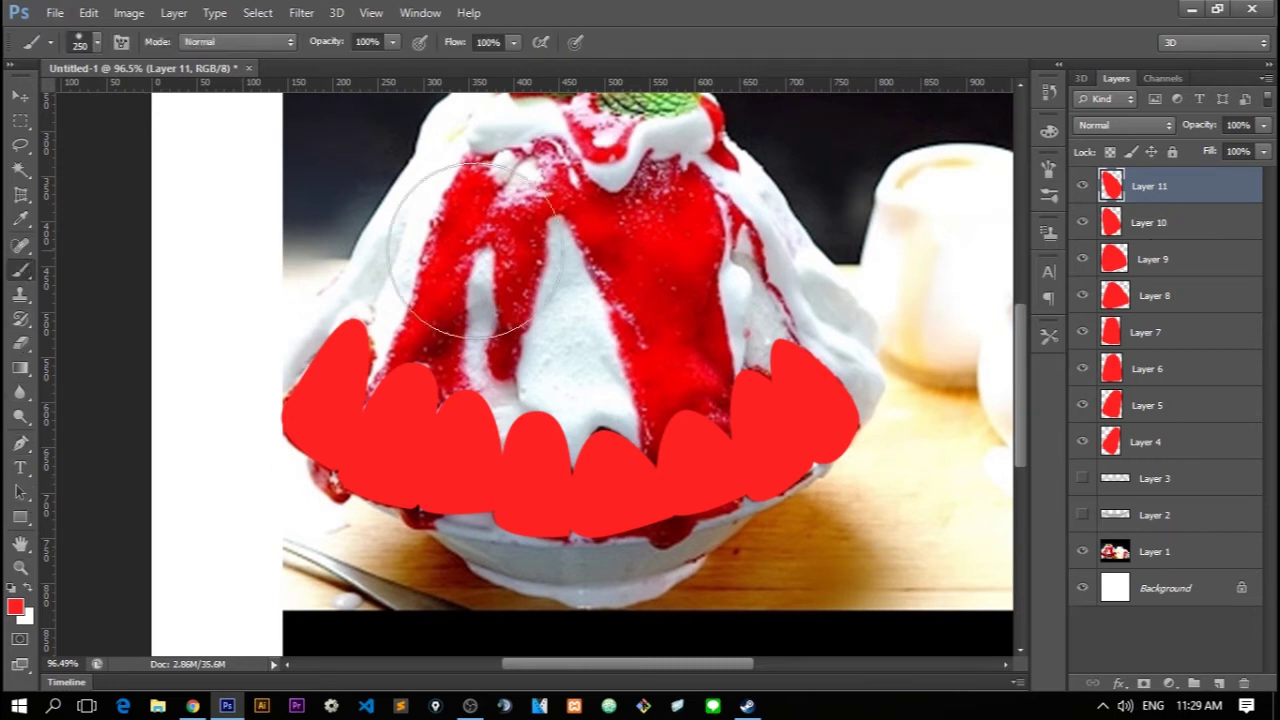
right_click(20, 270)
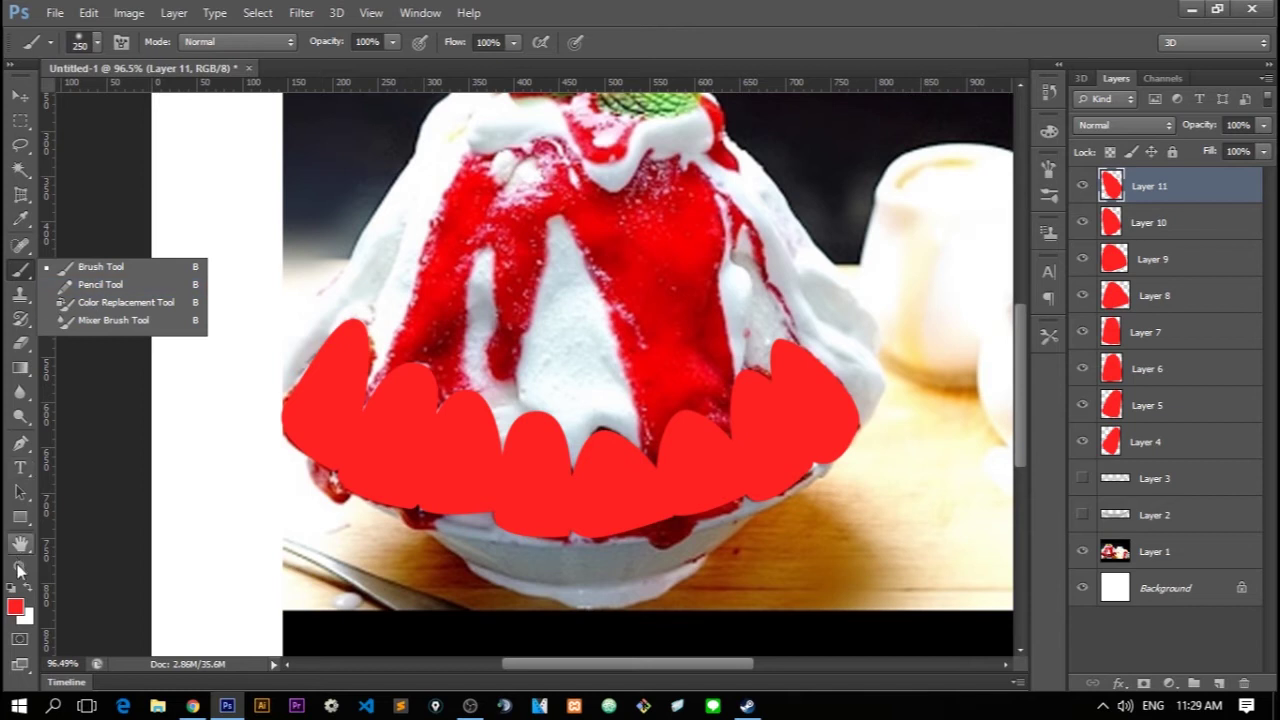
key(i)
click(15, 606)
drag(955, 447, 955, 454)
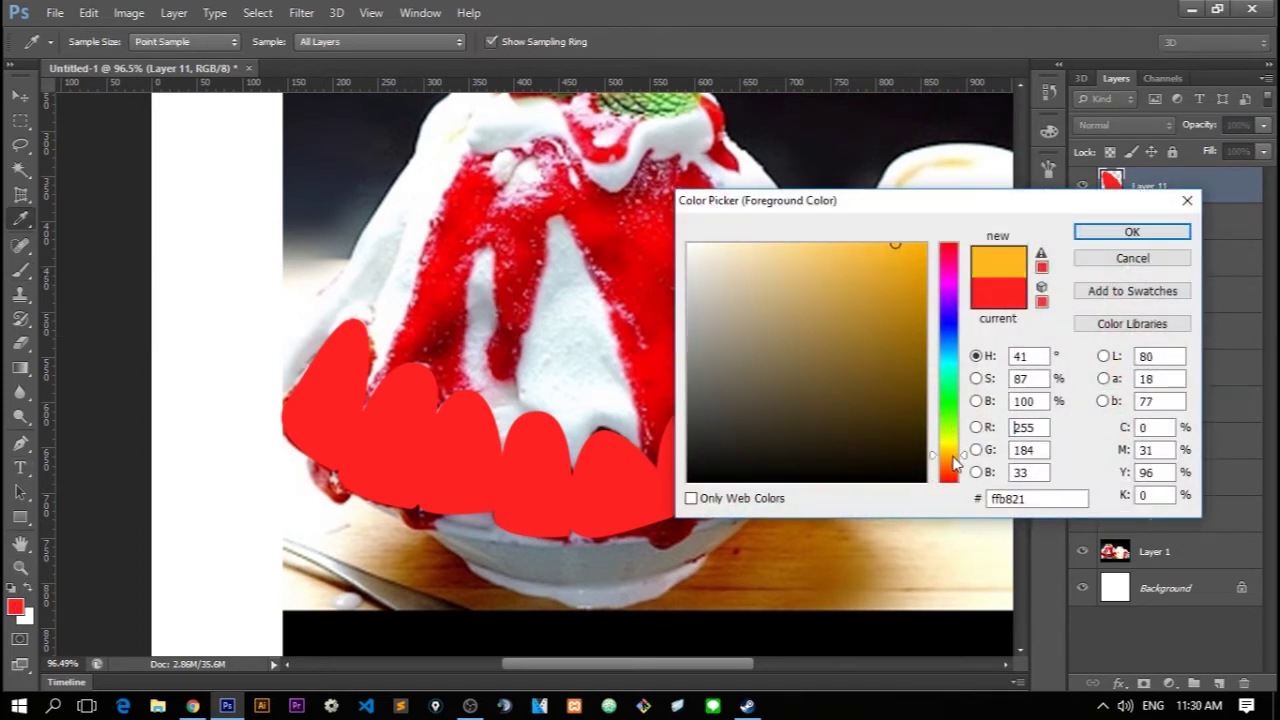
drag(843, 244, 812, 212)
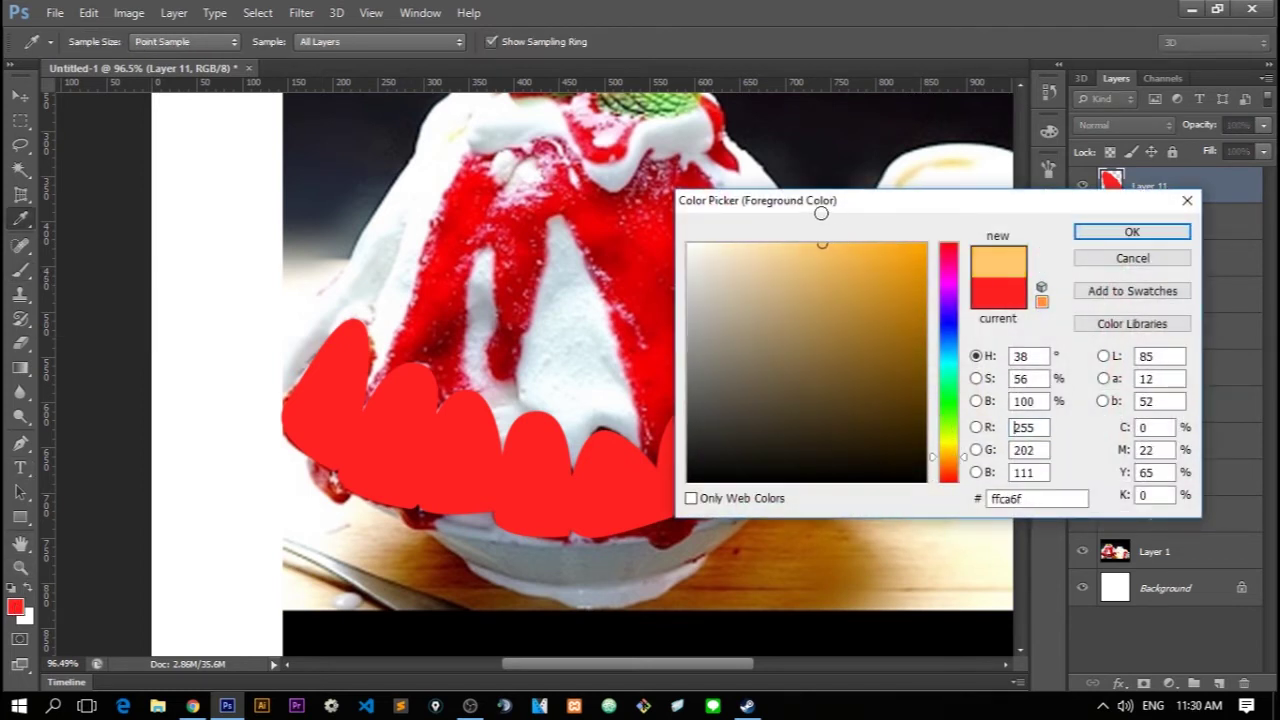
click(1090, 236)
key(b)
scroll(320, 390, up, 3)
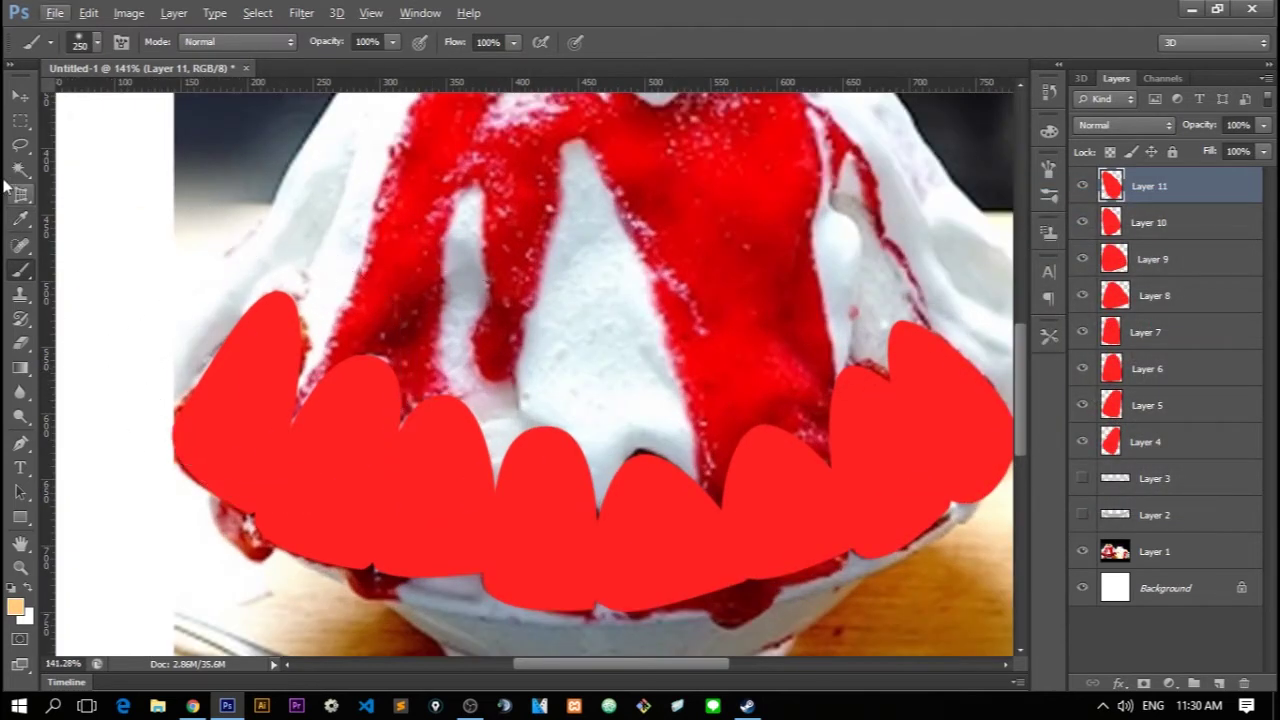
On new Layer 12, paint a tiny oval orange seed on the leftmost strawberry
click(1217, 684)
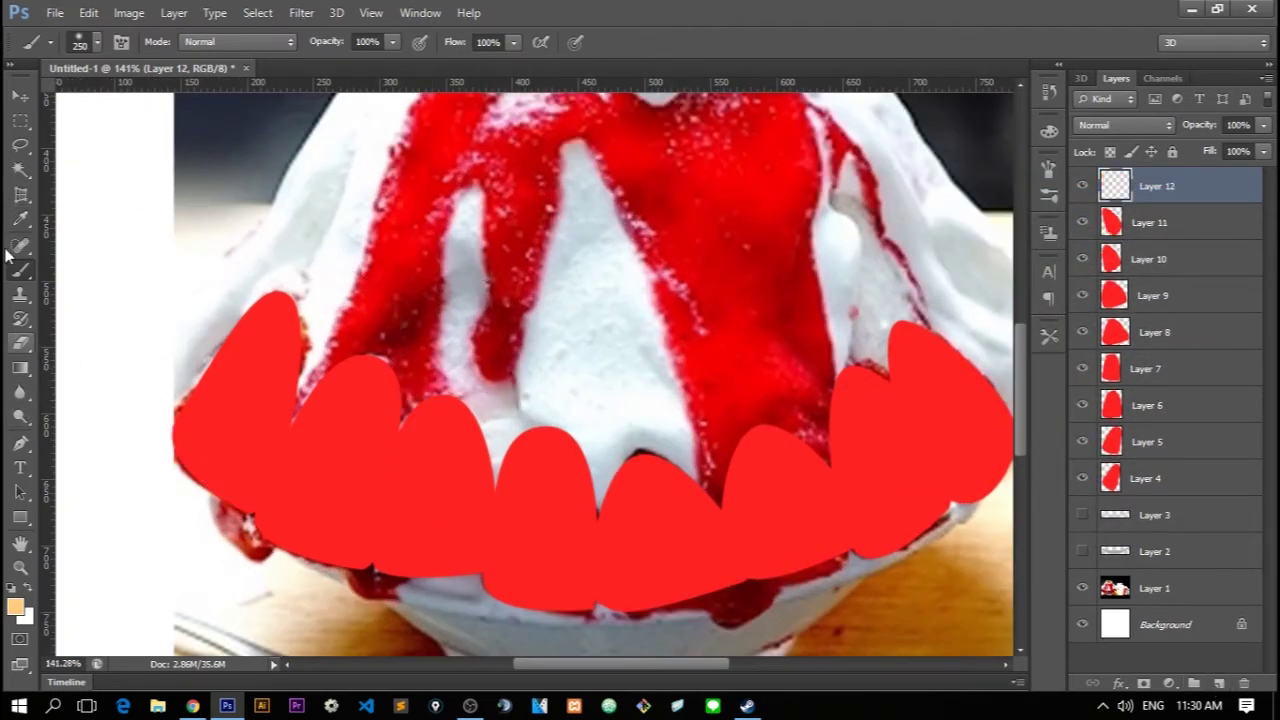
click(20, 120)
right_click(20, 120)
click(85, 136)
drag(219, 393, 221, 398)
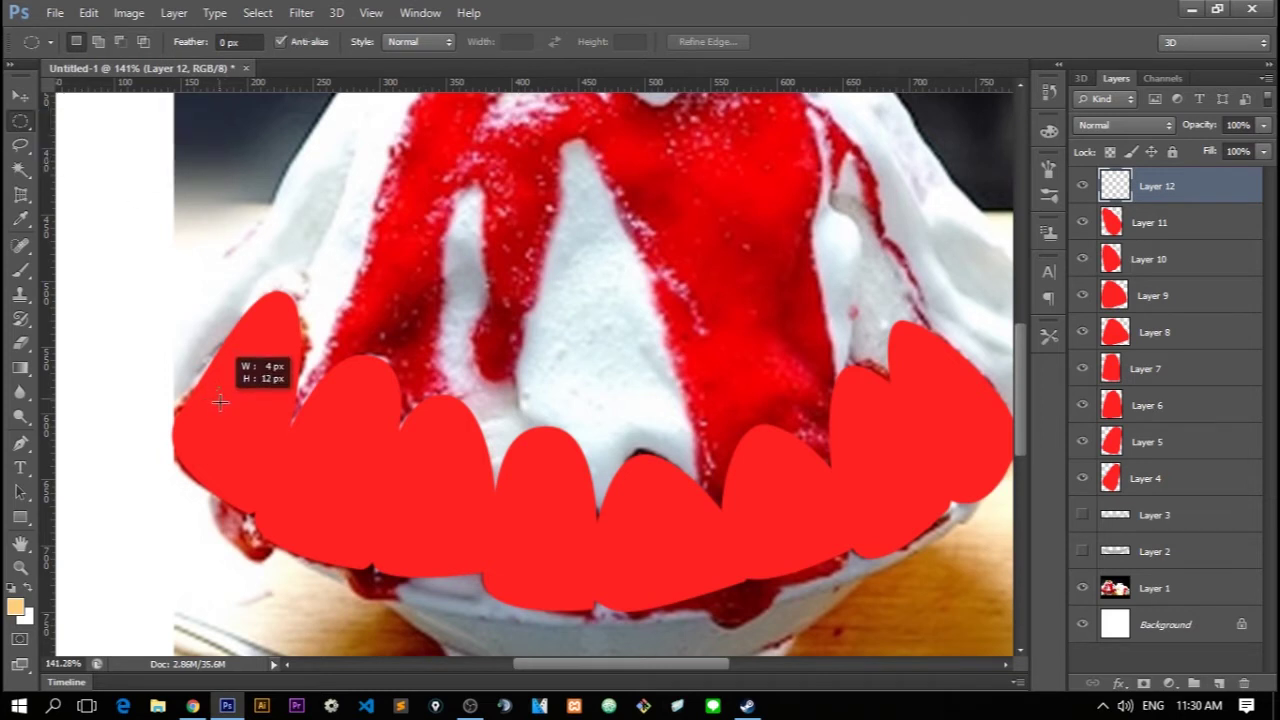
key(b)
click(240, 375)
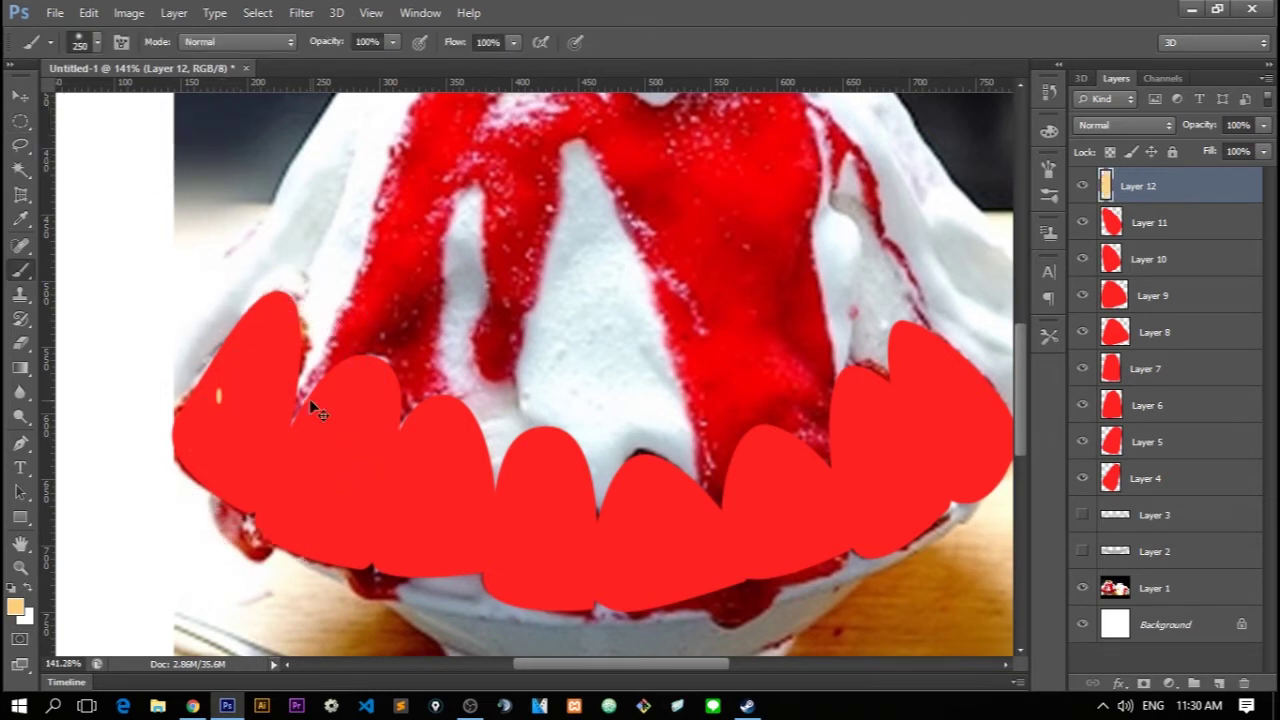
Alt-drag copies of the orange seed onto every red strawberry around the ice base
key(v)
drag(312, 395, 285, 430)
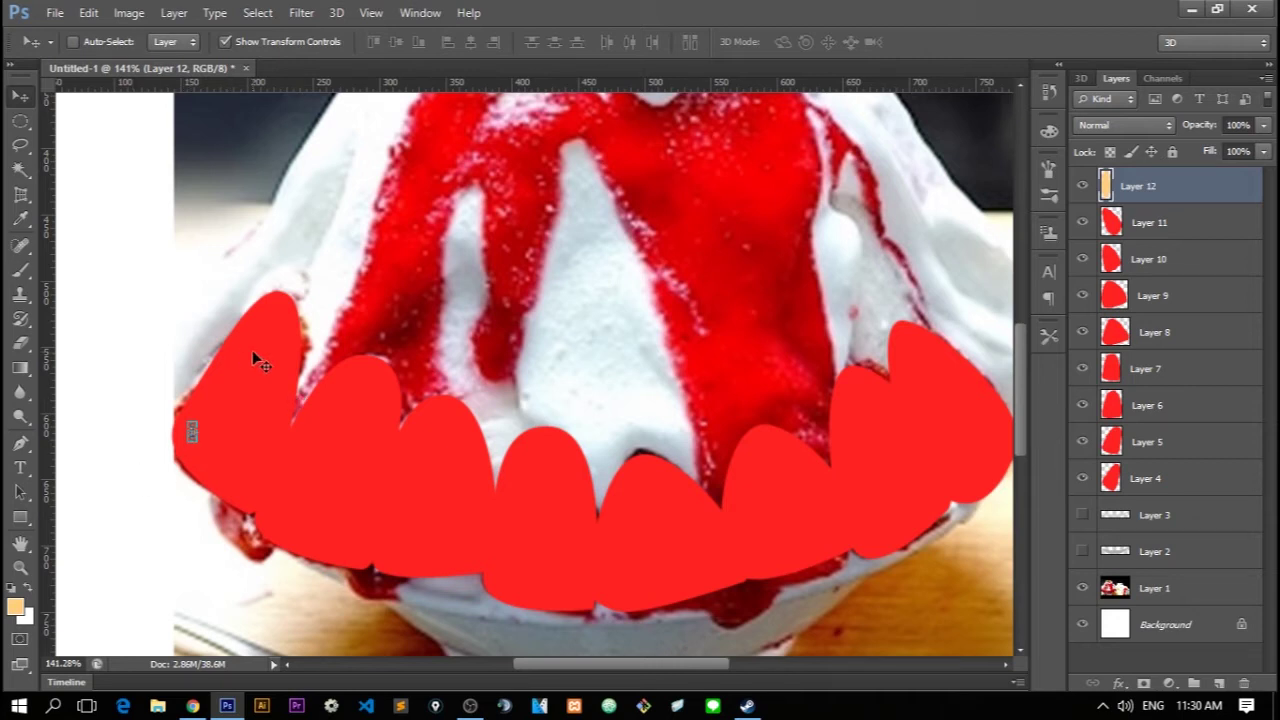
mouse_move(282, 412)
mouse_down()
mouse_move(294, 443)
mouse_move(337, 323)
mouse_move(357, 345)
mouse_move(384, 505)
mouse_move(418, 458)
mouse_move(429, 503)
mouse_move(451, 466)
mouse_move(457, 371)
mouse_move(472, 377)
mouse_move(360, 393)
mouse_move(625, 435)
mouse_move(625, 493)
mouse_up()
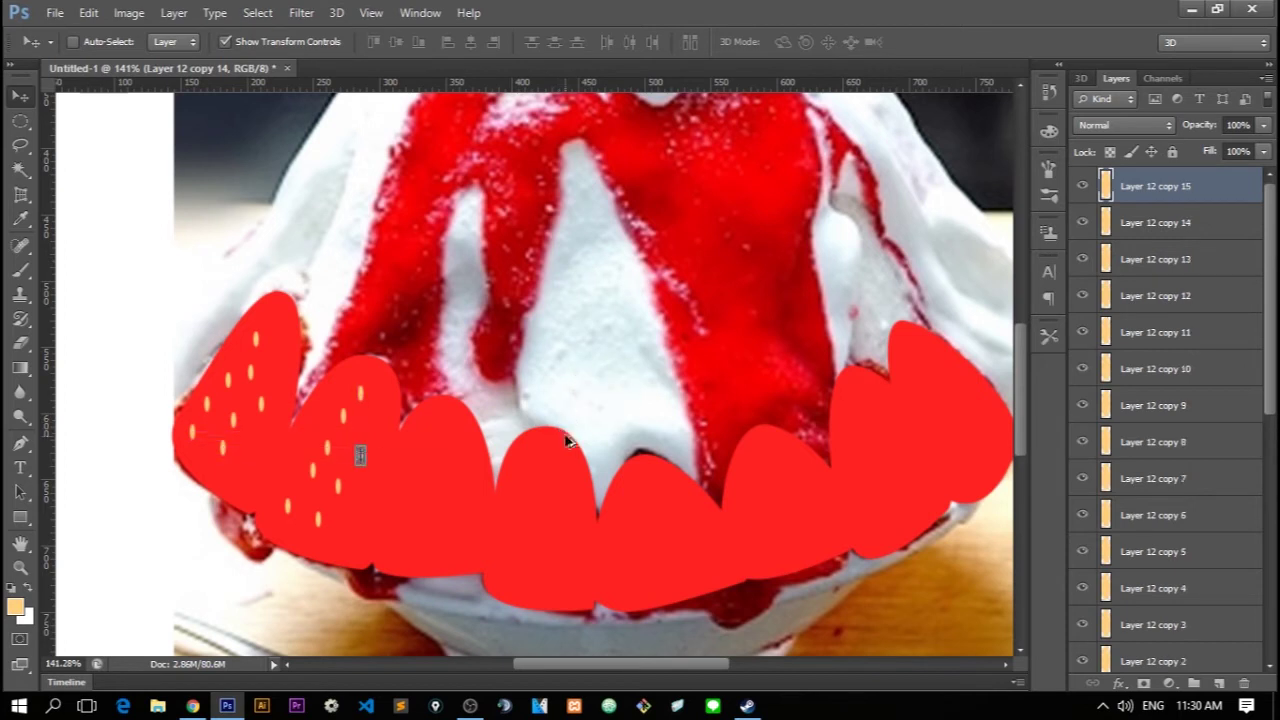
mouse_move(577, 409)
mouse_down()
mouse_move(622, 495)
mouse_move(686, 408)
mouse_move(645, 420)
mouse_move(640, 388)
mouse_move(624, 434)
mouse_move(685, 542)
mouse_move(685, 490)
mouse_move(714, 398)
mouse_move(726, 522)
mouse_move(670, 545)
mouse_up()
scroll(726, 522, down, 3)
scroll(719, 532, up, 2)
mouse_move(738, 496)
mouse_down()
mouse_move(743, 517)
mouse_move(766, 486)
mouse_move(657, 503)
mouse_move(657, 521)
mouse_up()
mouse_move(817, 530)
mouse_down()
mouse_move(877, 541)
mouse_move(893, 505)
mouse_move(871, 486)
mouse_move(886, 463)
mouse_move(894, 514)
mouse_move(920, 514)
mouse_move(920, 530)
mouse_move(977, 508)
mouse_move(971, 486)
mouse_move(968, 520)
mouse_move(960, 471)
mouse_move(940, 480)
mouse_move(981, 468)
mouse_move(971, 457)
mouse_move(926, 485)
mouse_move(943, 449)
mouse_move(929, 429)
mouse_move(930, 469)
mouse_move(930, 440)
mouse_up()
Select the seed layers from the top copy down to Layer 12 and group them as Group 1
scroll(930, 440, down, 3)
scroll(930, 440, up, 1)
scroll(1190, 280, down, 3)
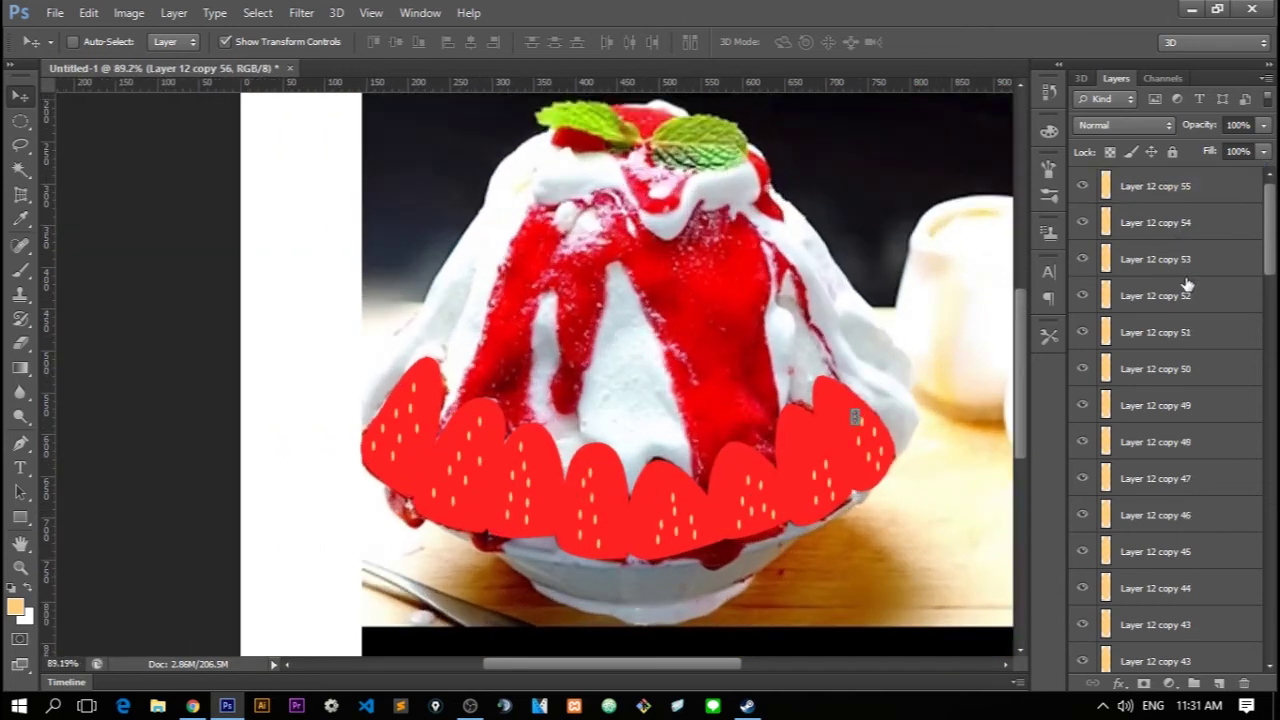
scroll(1186, 286, down, 5)
scroll(1186, 300, down, 3)
scroll(486, 480, down, 3)
scroll(740, 420, up, 1)
scroll(740, 420, down, 5)
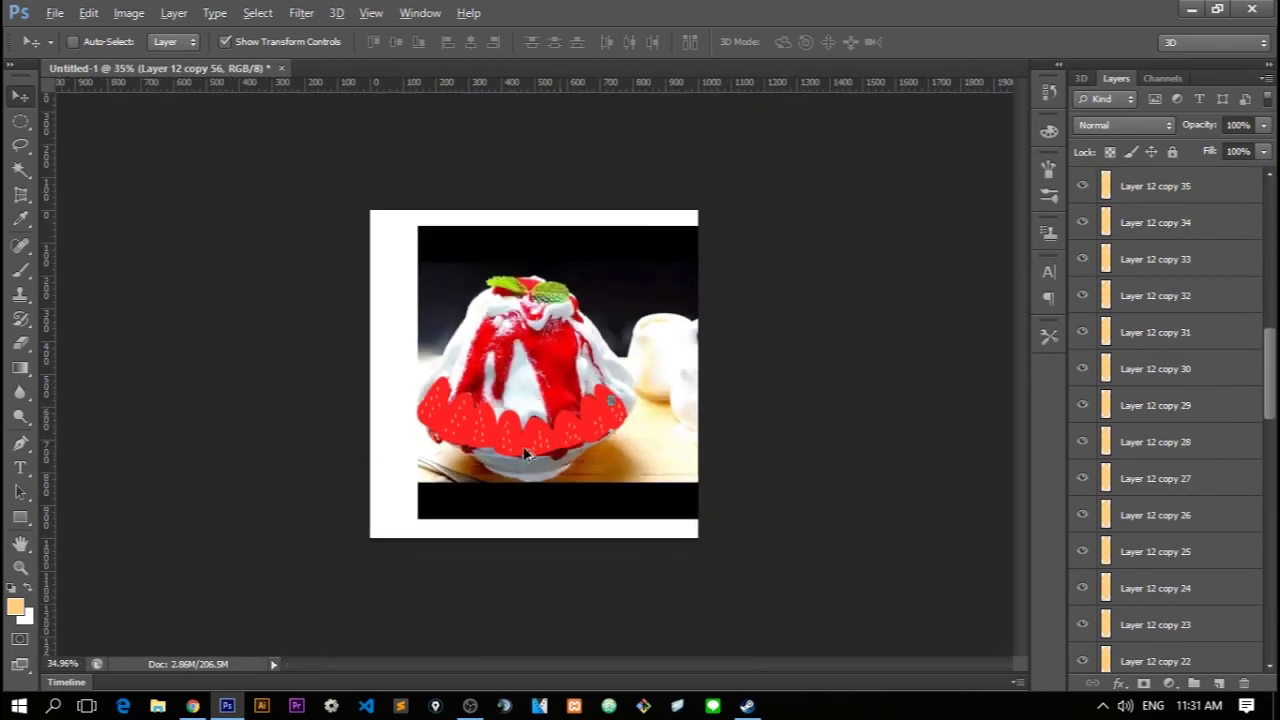
scroll(600, 440, up, 5)
scroll(528, 462, down, 1)
scroll(528, 462, up, 1)
scroll(528, 462, left, 2)
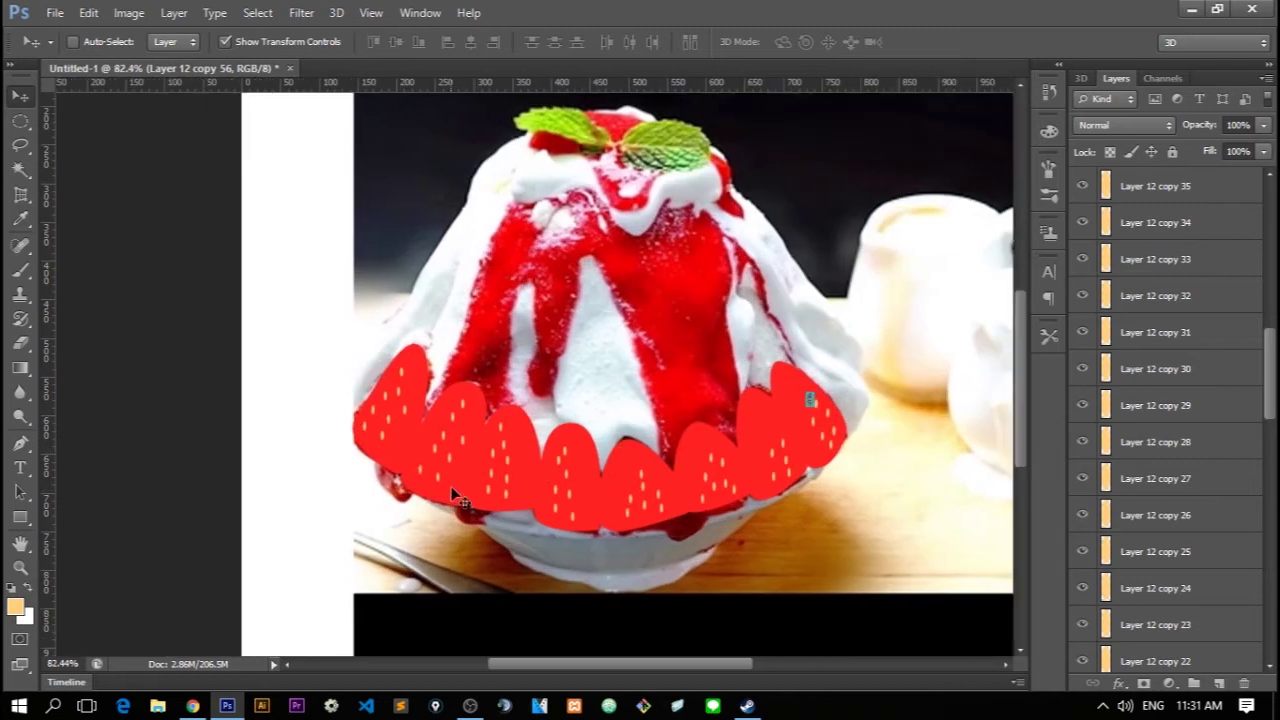
scroll(466, 446, right, 3)
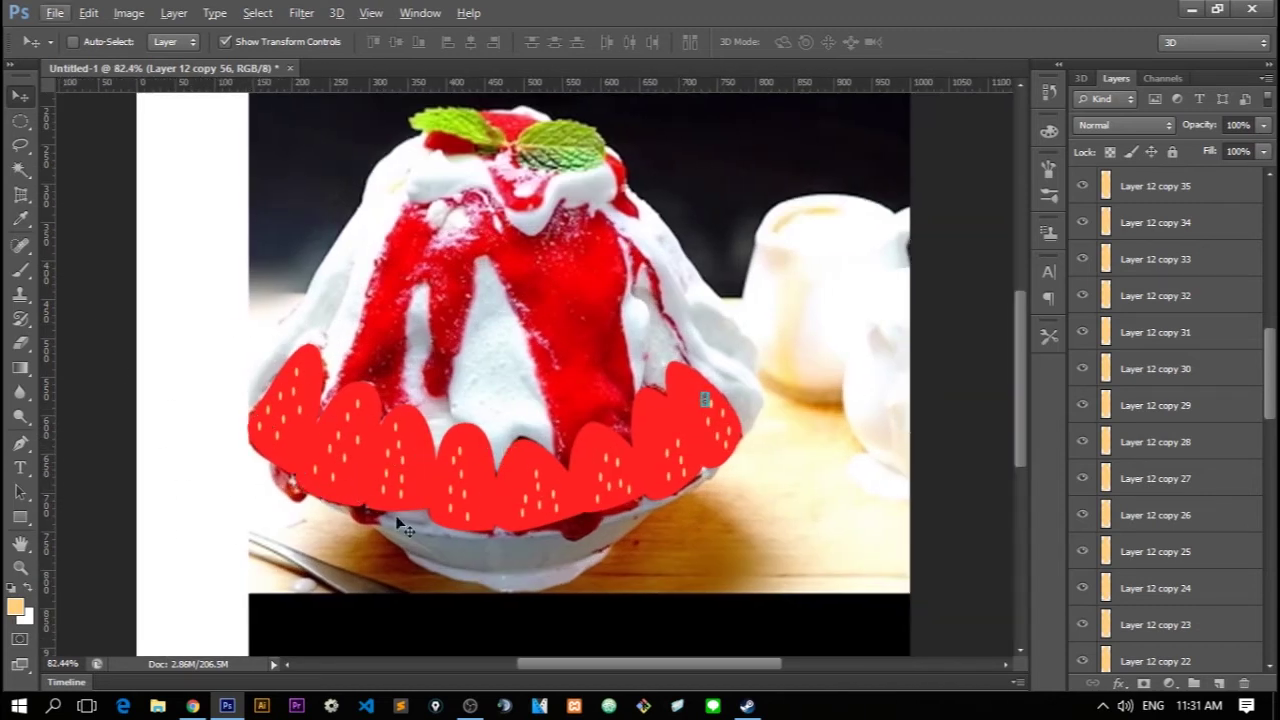
scroll(436, 520, right, 3)
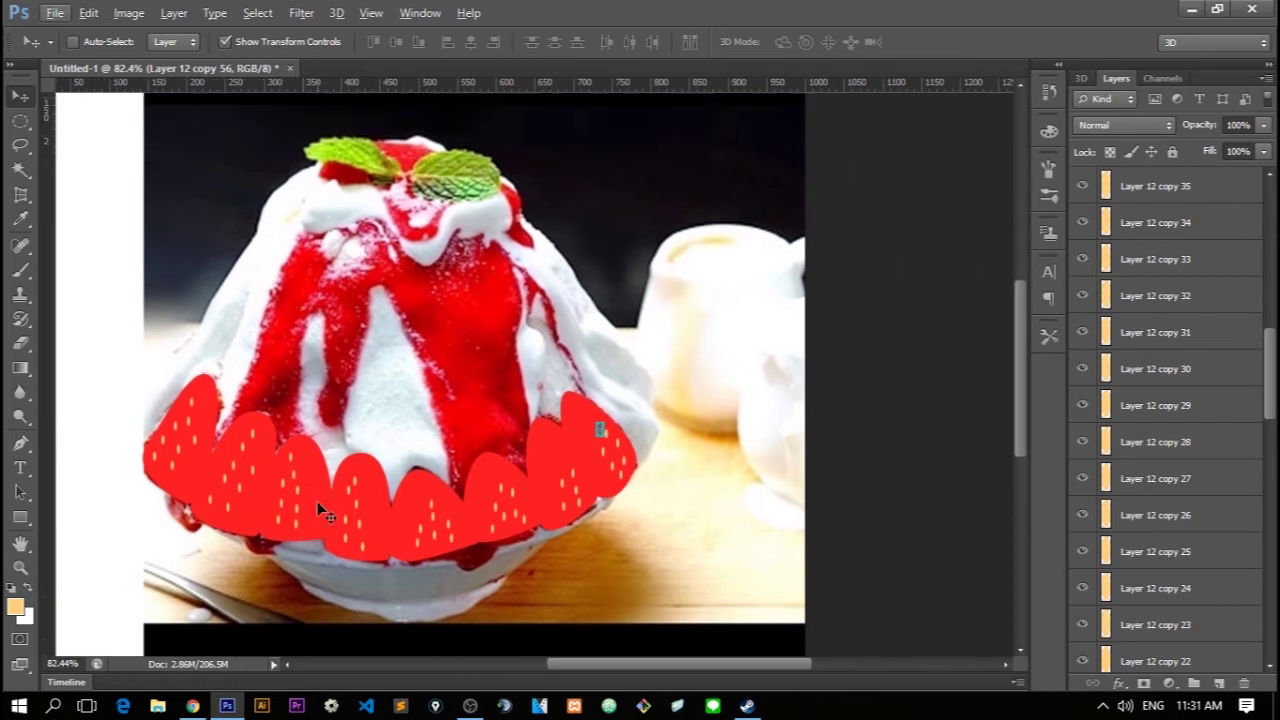
scroll(380, 560, left, 1)
scroll(455, 556, left, 2)
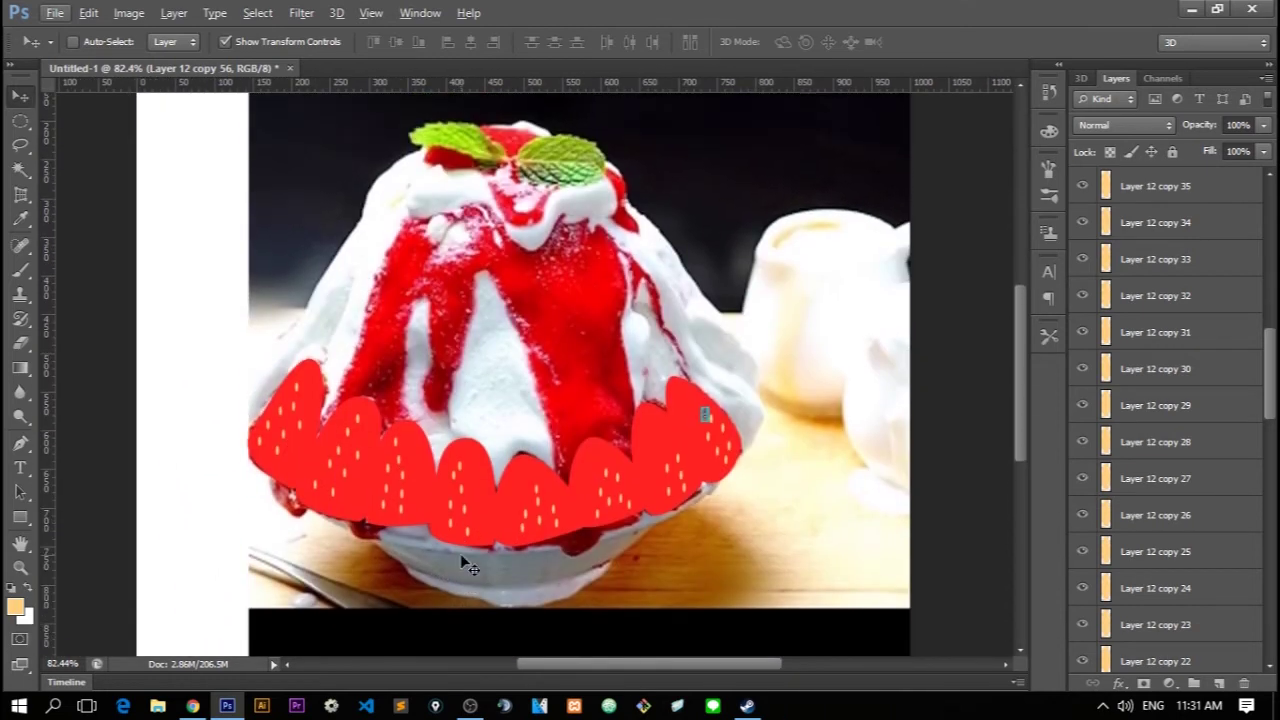
scroll(456, 554, down, 1)
scroll(737, 494, up, 2)
scroll(846, 391, up, 1)
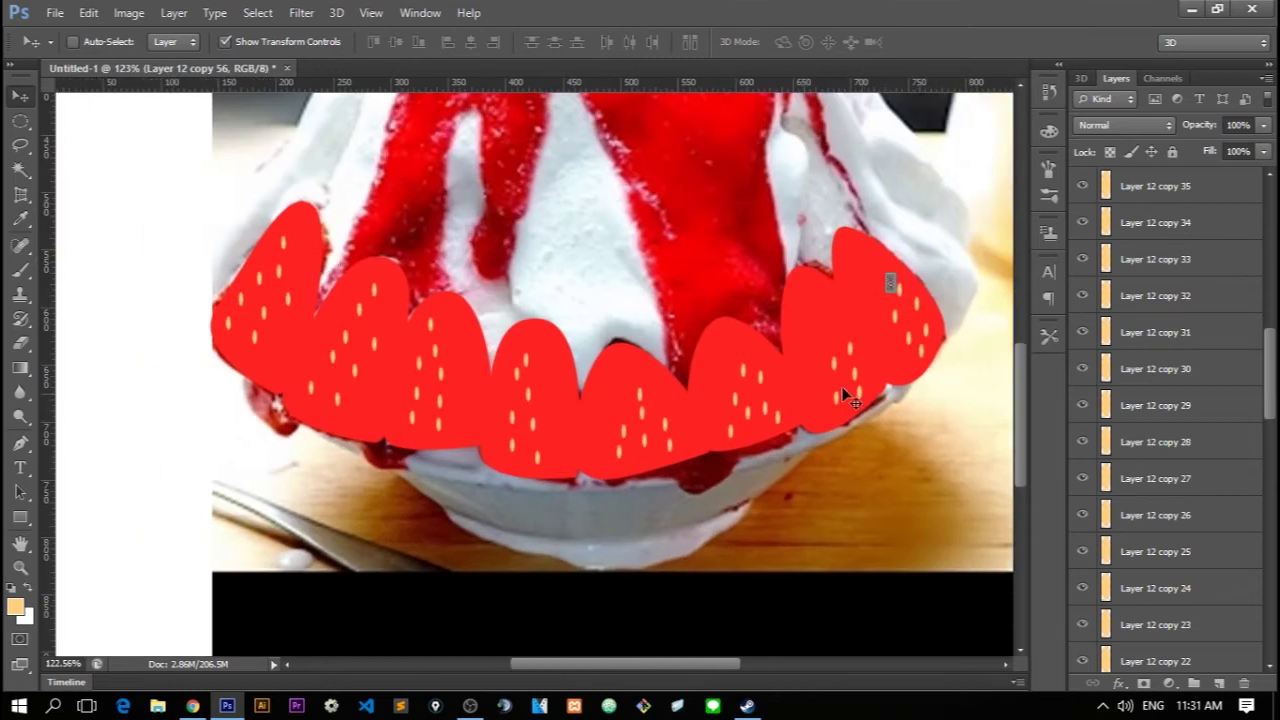
scroll(851, 406, down, 3)
scroll(476, 541, up, 2)
scroll(476, 541, up, 1)
click(1200, 258)
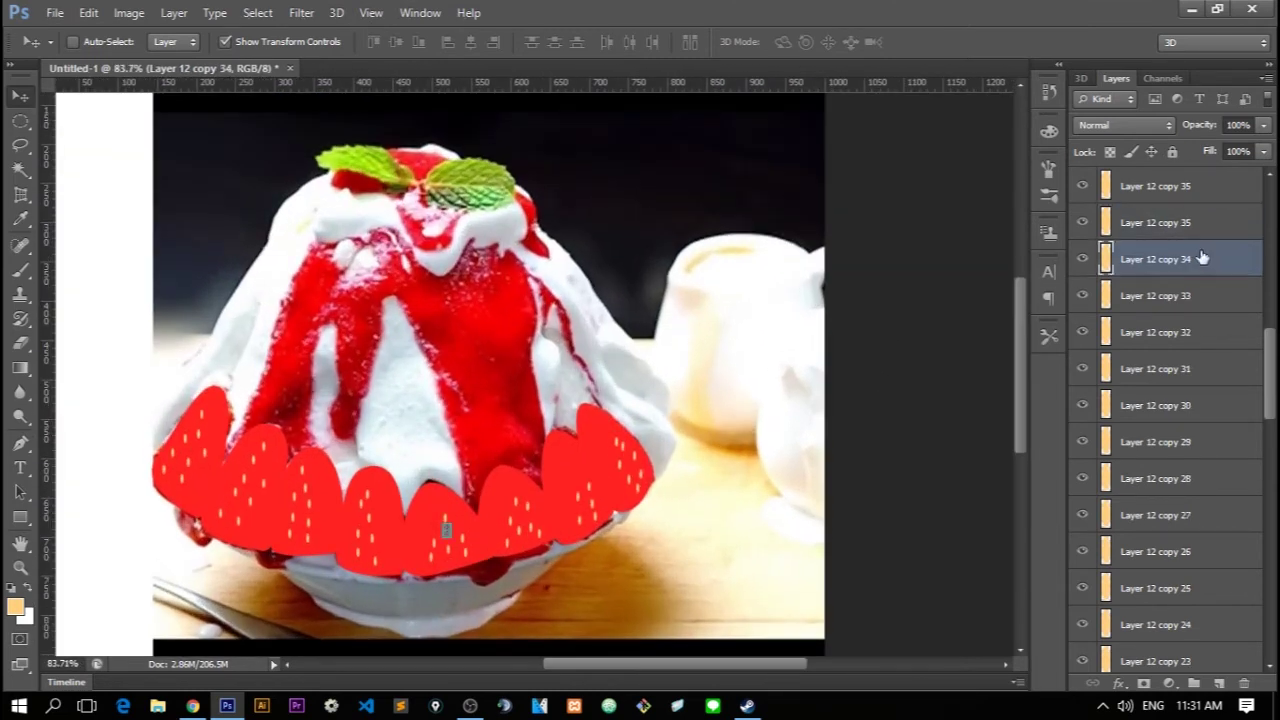
scroll(1200, 258, up, 5)
scroll(1208, 224, up, 5)
click(1203, 195)
scroll(1214, 266, down, 3)
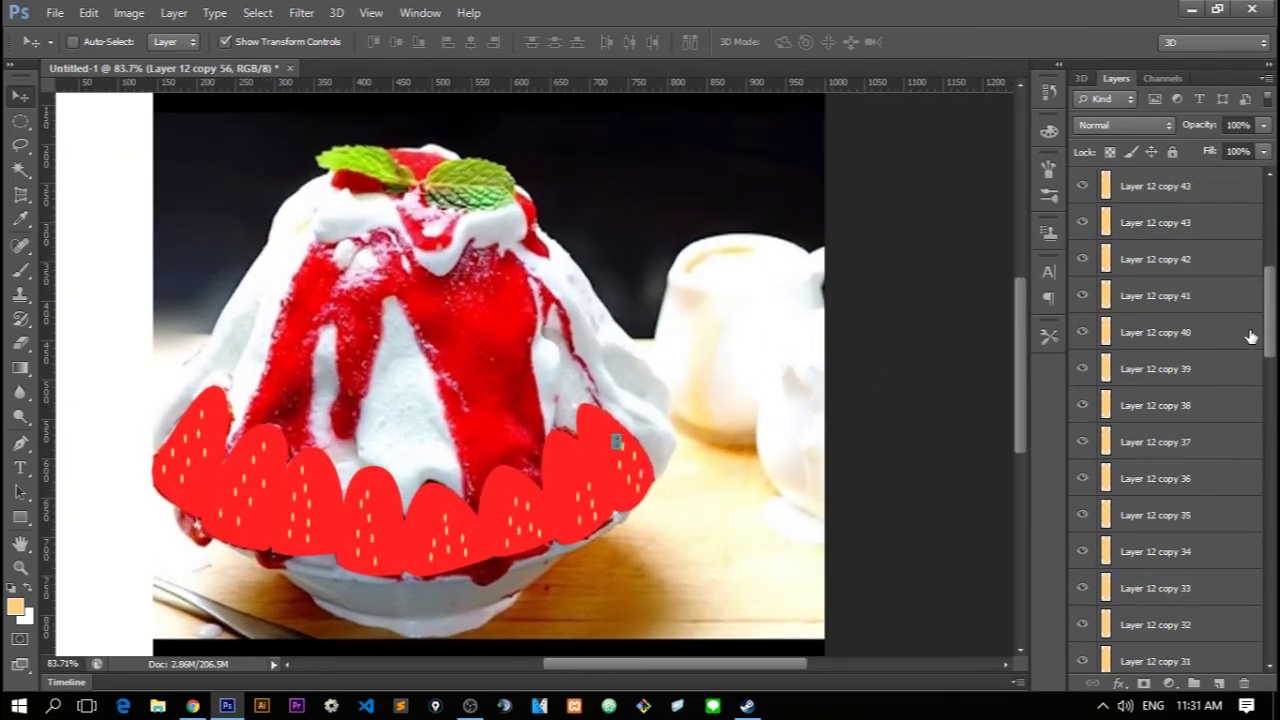
mouse_move(1270, 253)
mouse_down()
mouse_move(1270, 176)
mouse_move(1258, 522)
mouse_up()
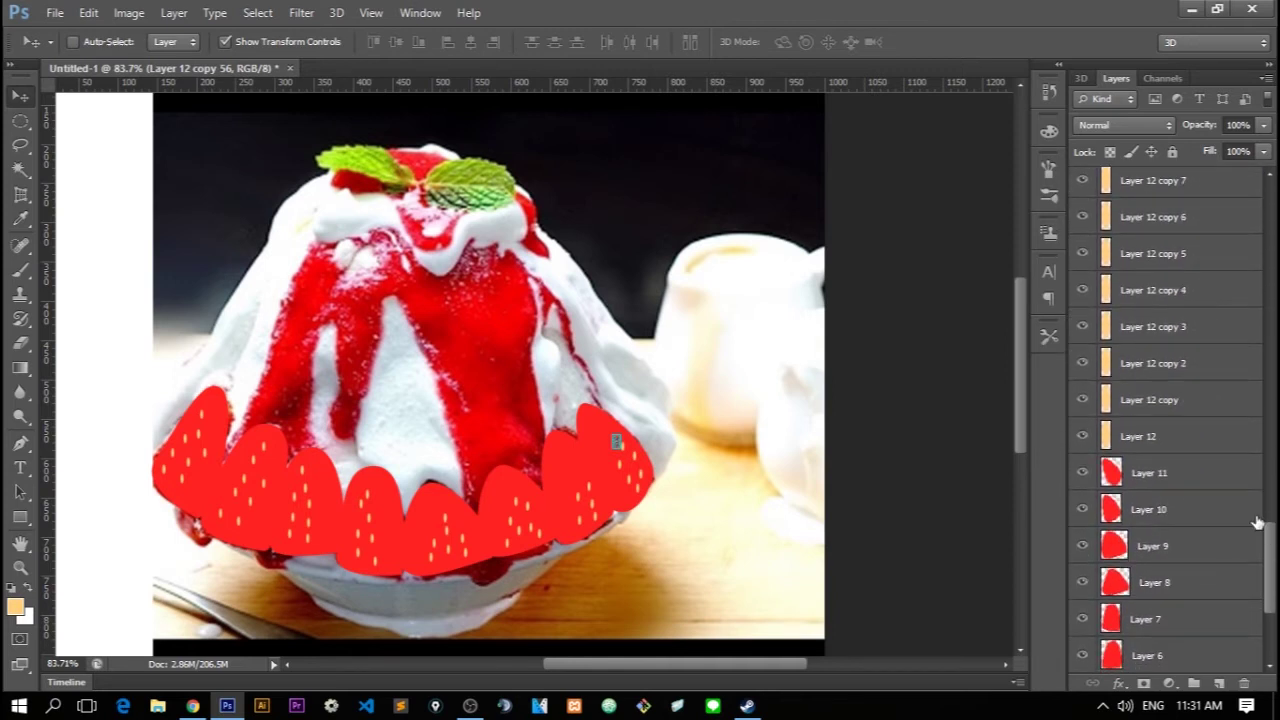
shift+click(1171, 443)
key(ctrl+g)
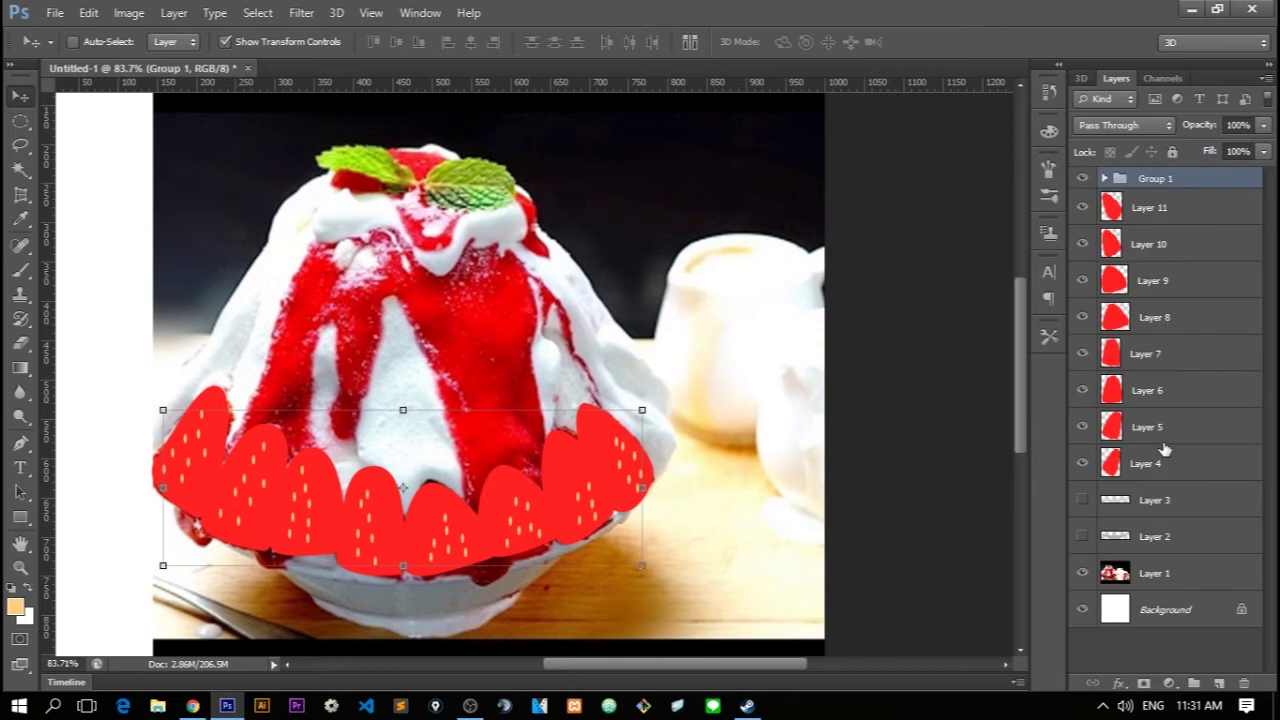
Select Layer 4, the leftmost strawberry's layer
scroll(521, 560, up, 2)
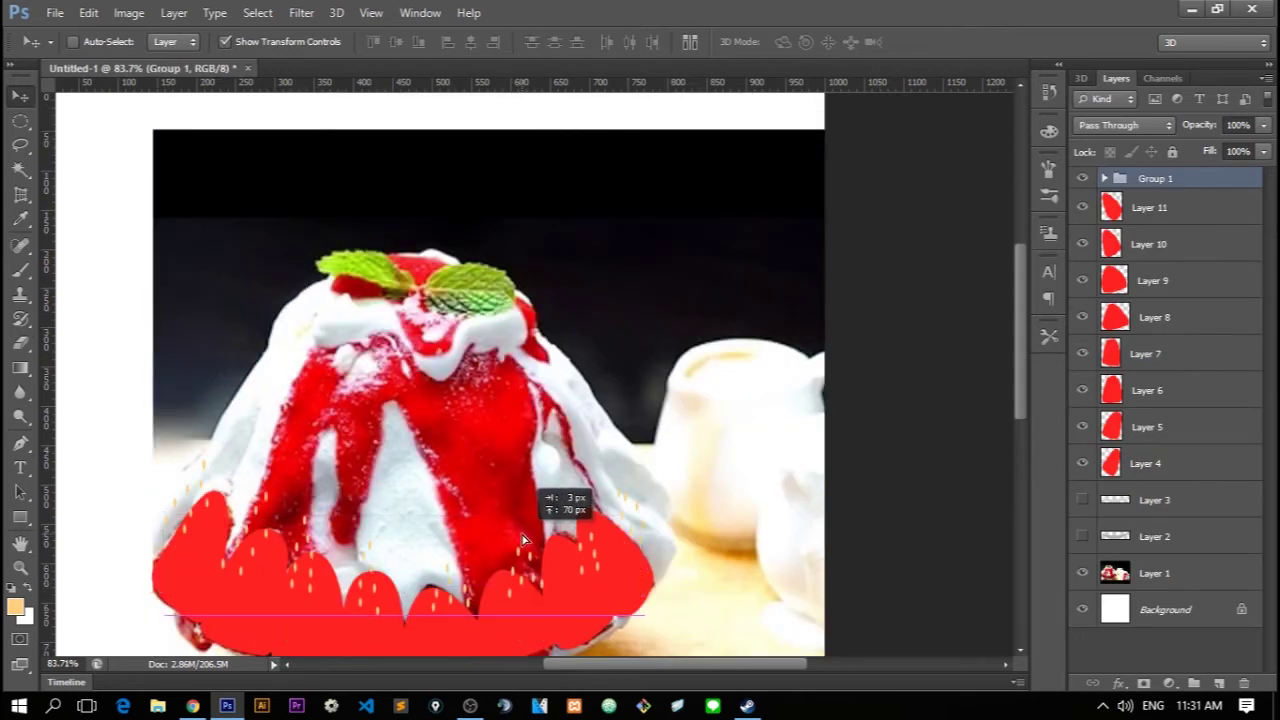
scroll(521, 532, up, 1)
scroll(521, 532, down, 1)
scroll(521, 532, up, 2)
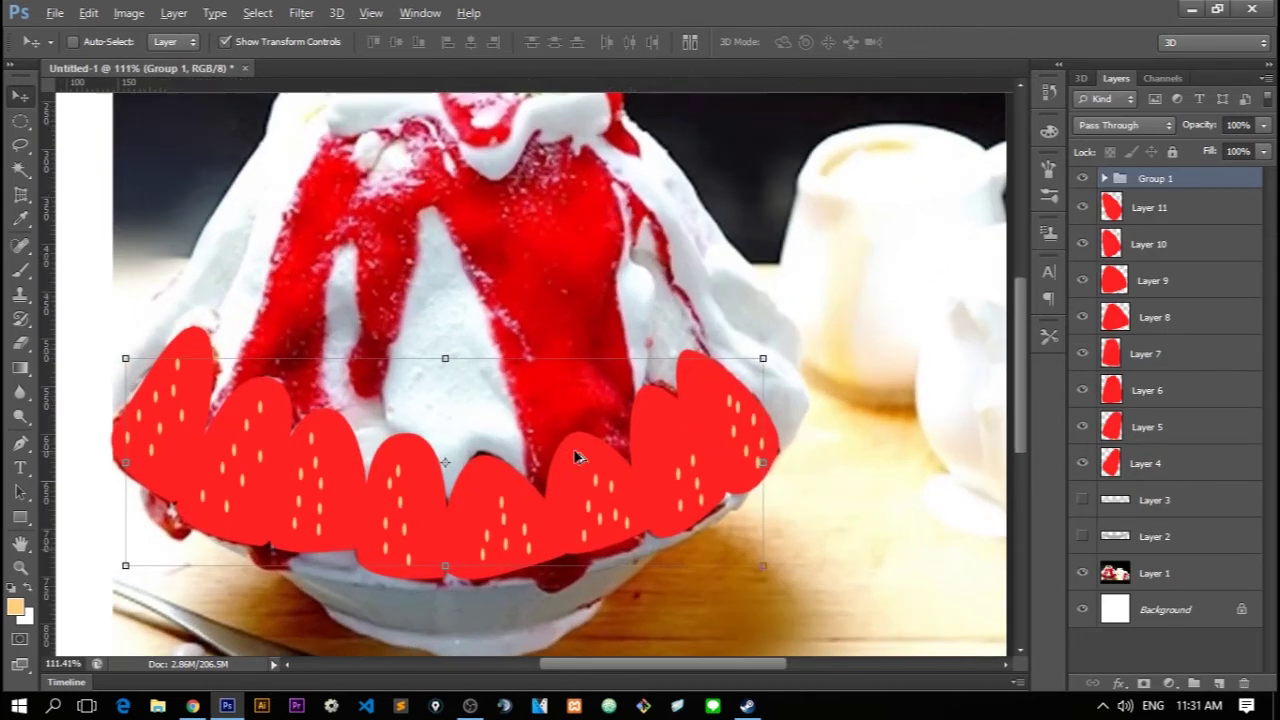
click(1178, 467)
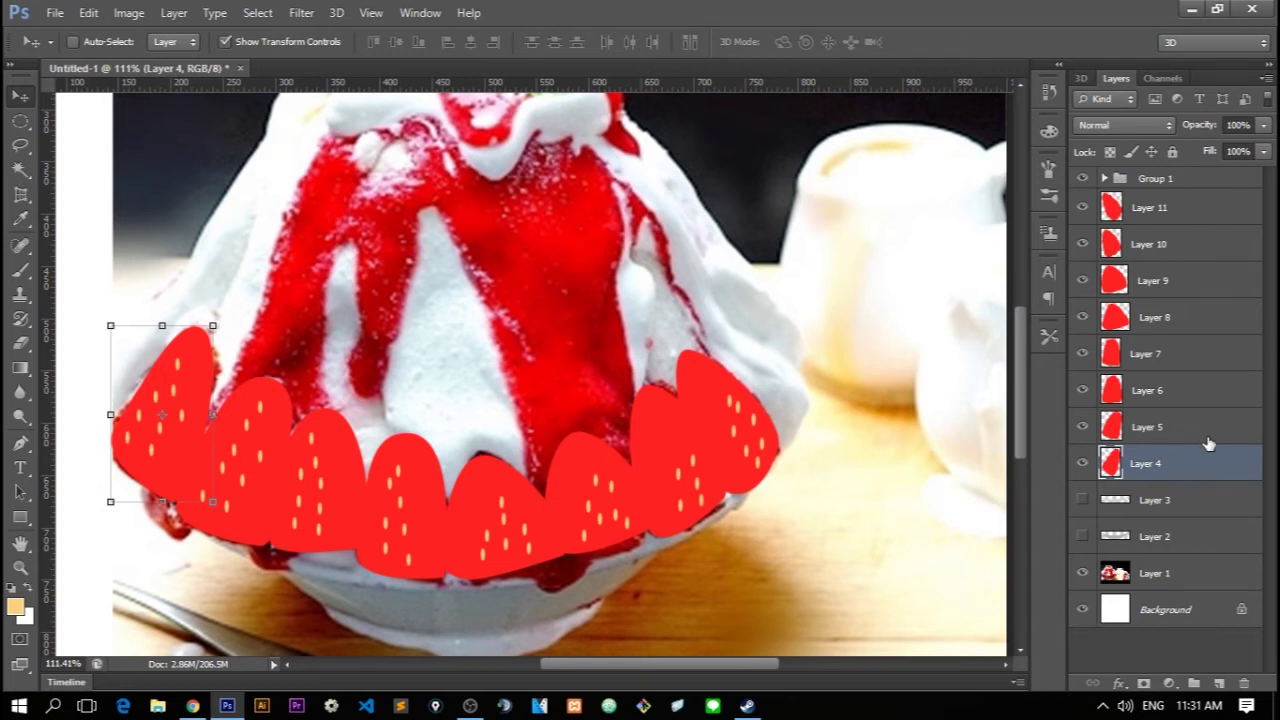
Give Layer 4 a Gradient Overlay running from dark red #700000 to bright red #ee0000
double_click(1191, 472)
click(728, 418)
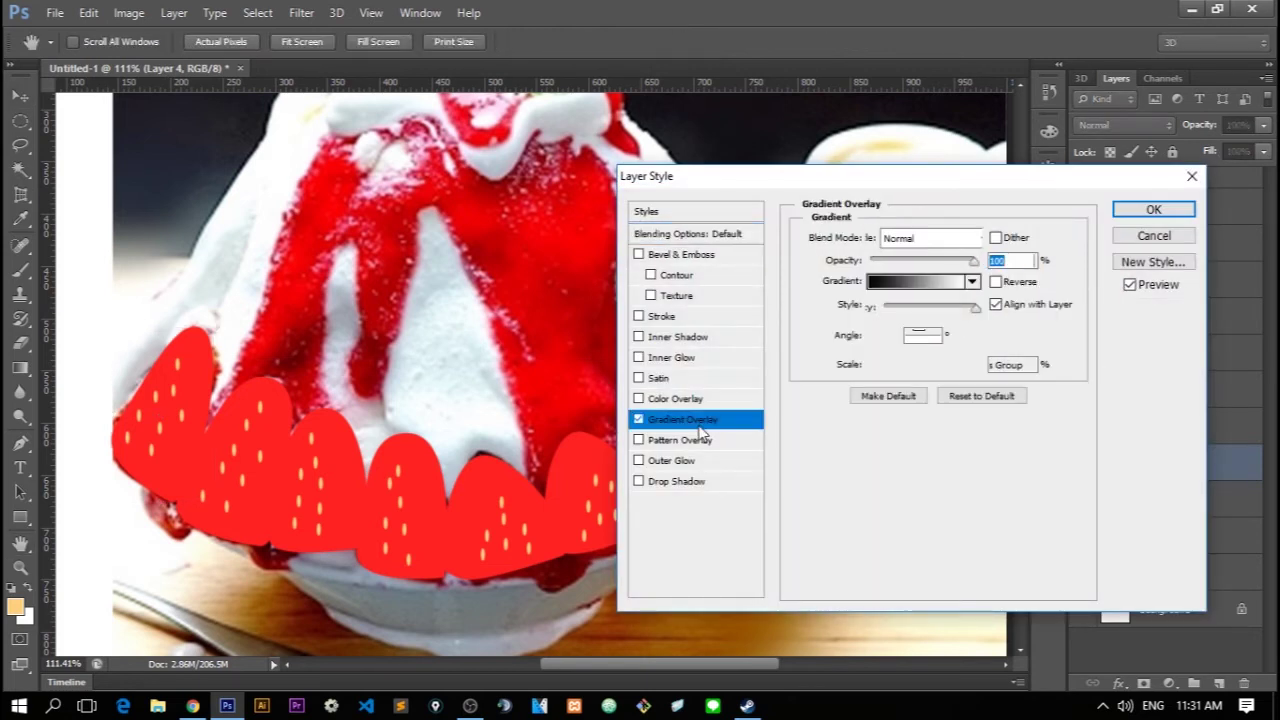
click(955, 284)
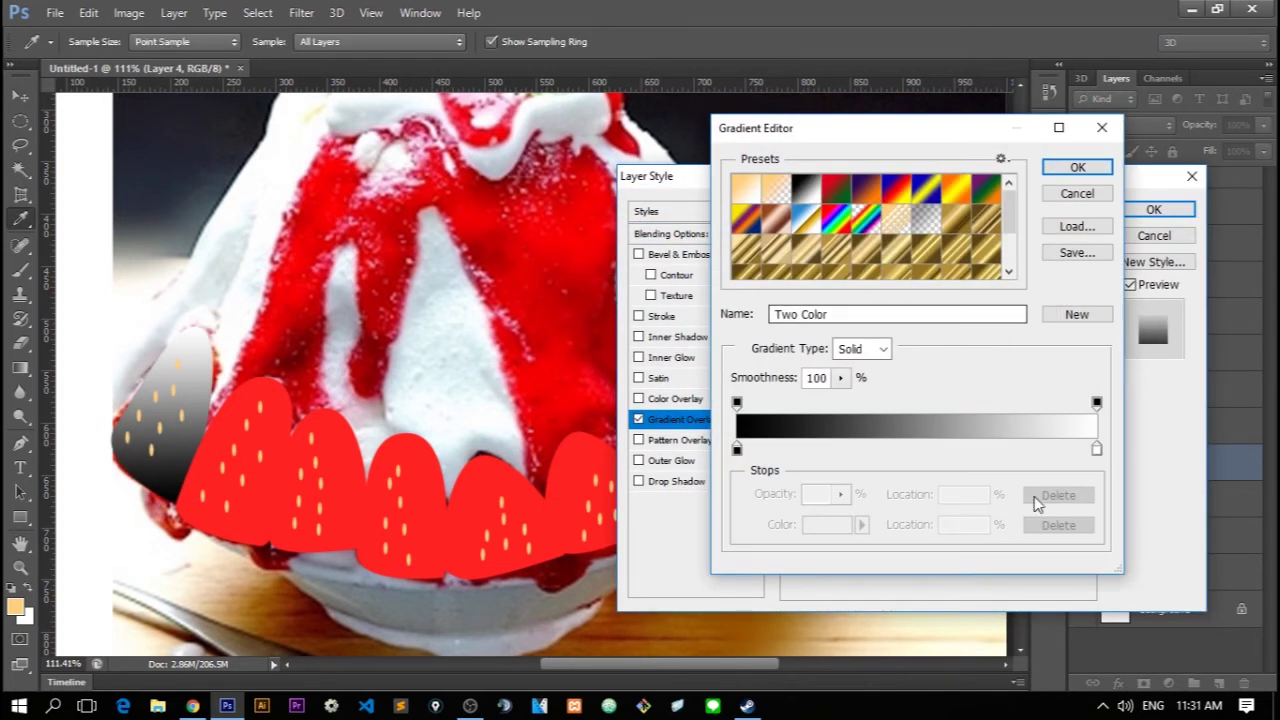
double_click(737, 452)
text(112)
key(Return)
double_click(1097, 451)
click(924, 260)
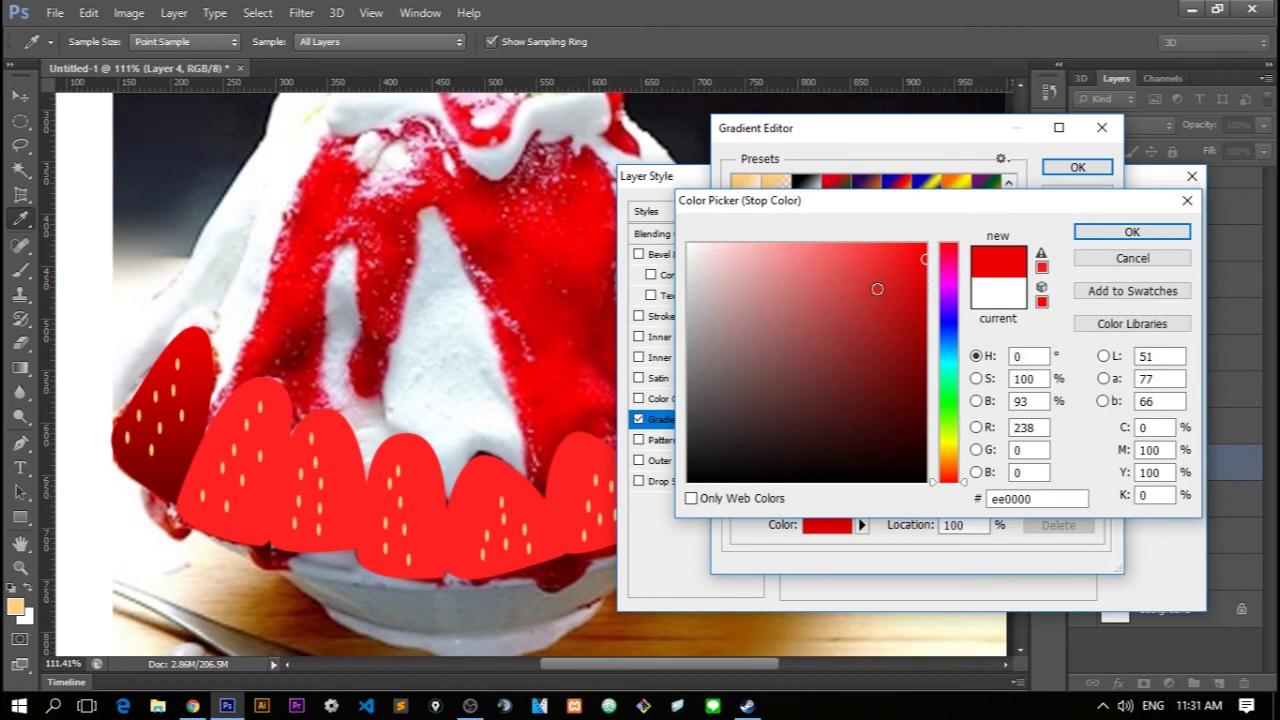
key(Return)
key(Return)
key(Return)
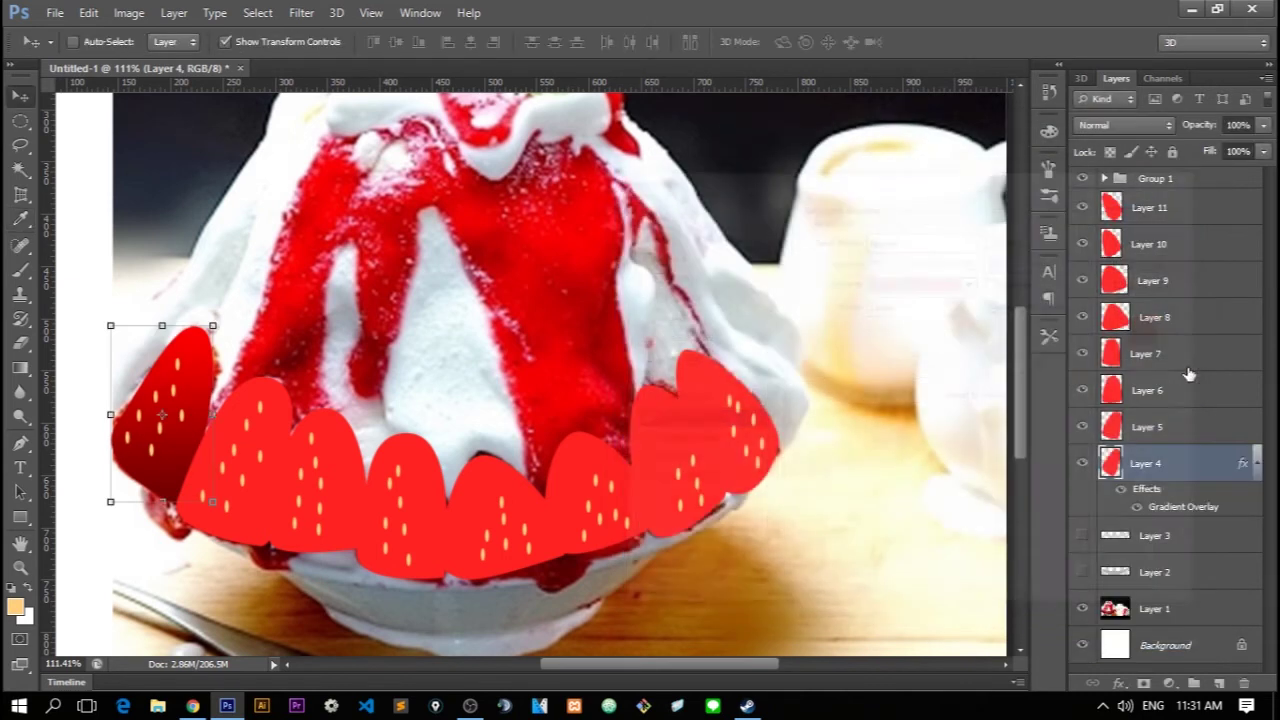
Copy Layer 4's layer style and paste it onto strawberry Layers 5–11
right_click(1198, 465)
click(940, 378)
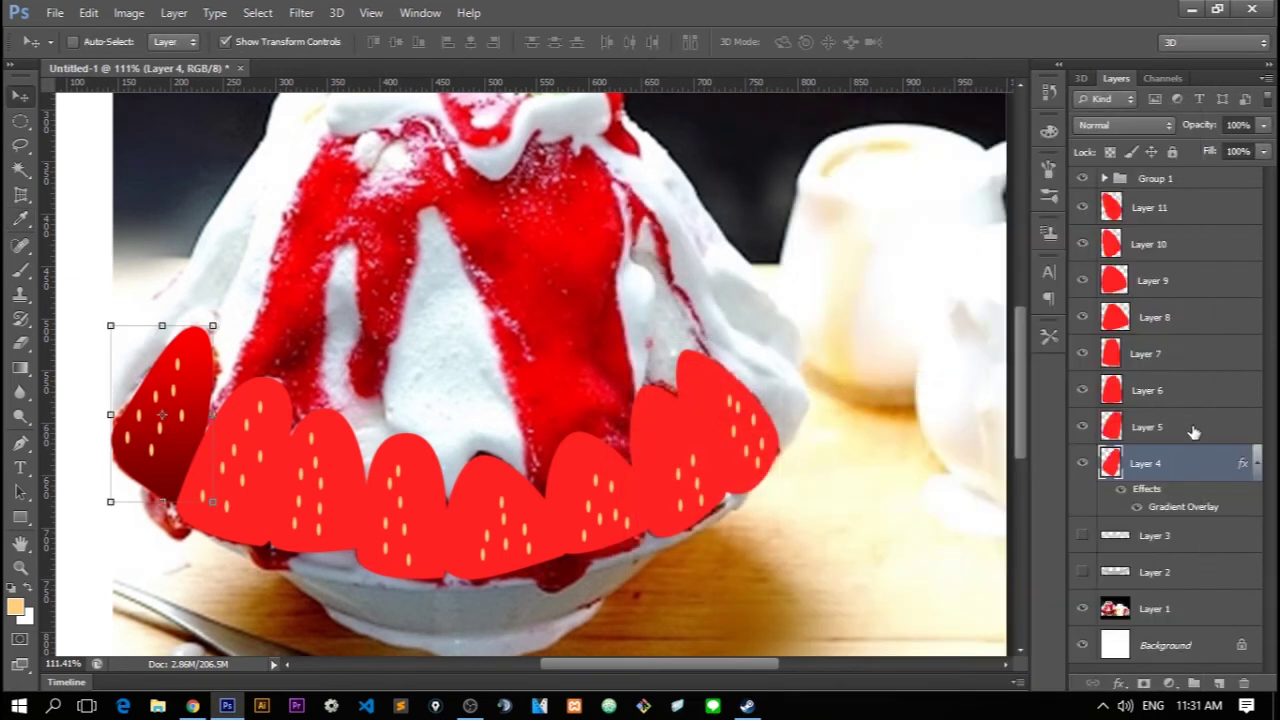
click(1193, 431)
shift+click(1200, 216)
right_click(1200, 216)
click(924, 398)
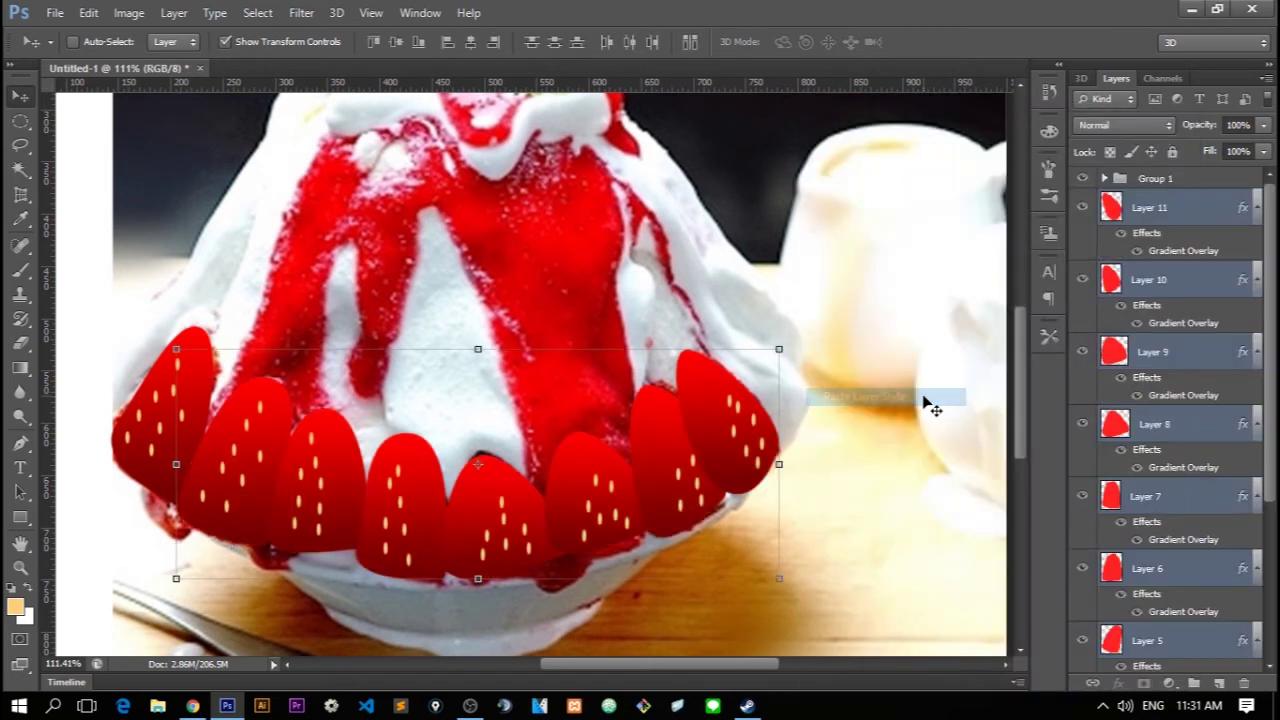
scroll(864, 393, down, 5)
scroll(700, 480, up, 3)
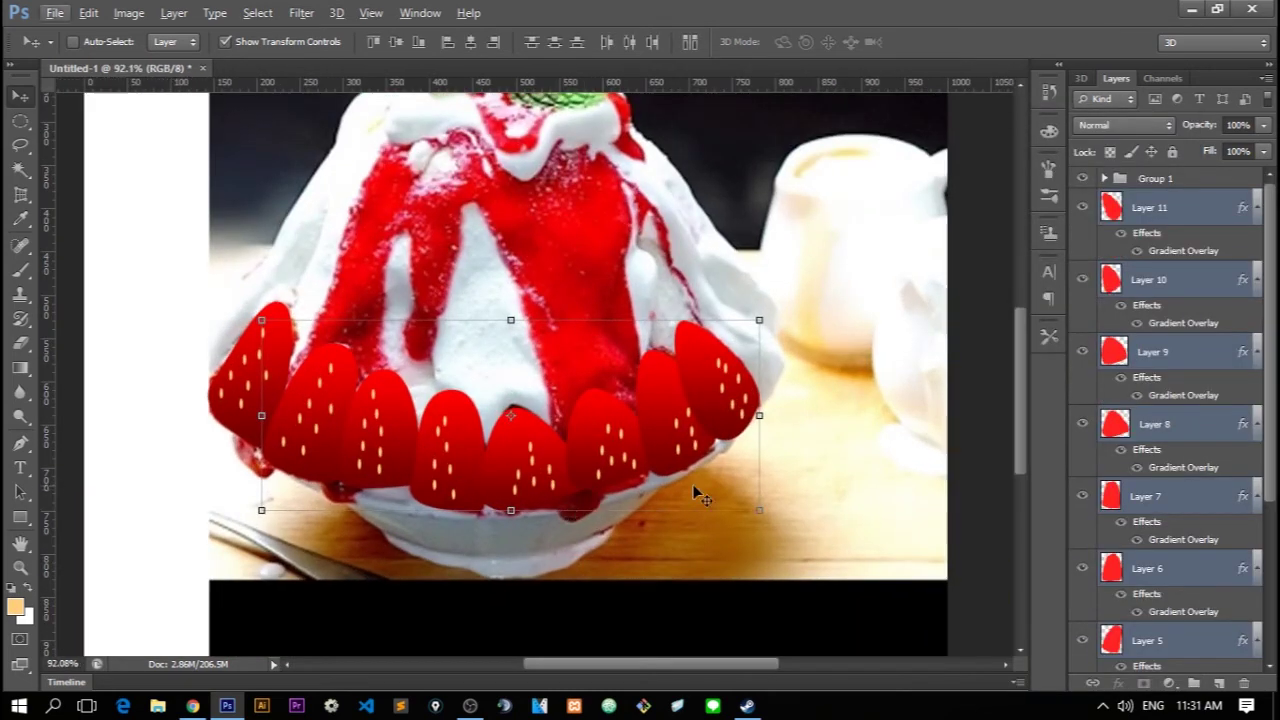
Show the grey bowl shape and briefly hide the reference photo to check the strawberries
scroll(1095, 560, down, 3)
scroll(1095, 560, down, 2)
click(1082, 581)
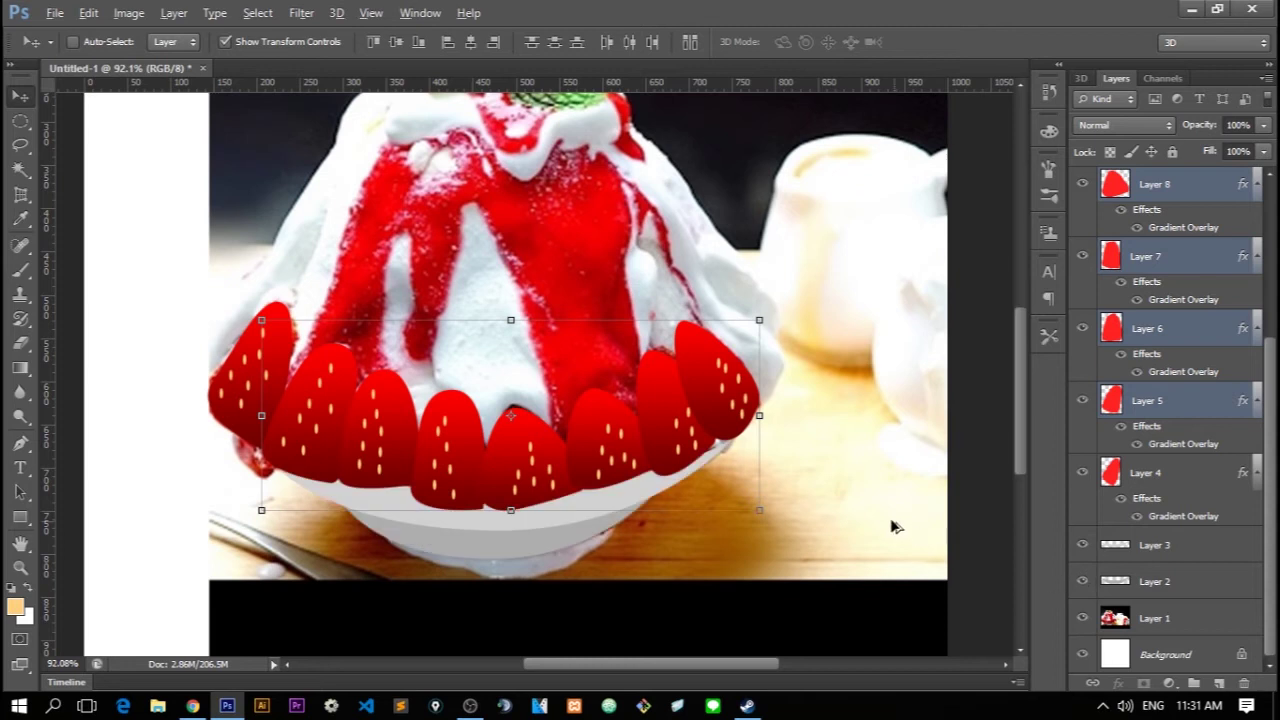
scroll(880, 520, down, 3)
scroll(786, 514, up, 2)
scroll(786, 514, down, 1)
scroll(820, 510, down, 1)
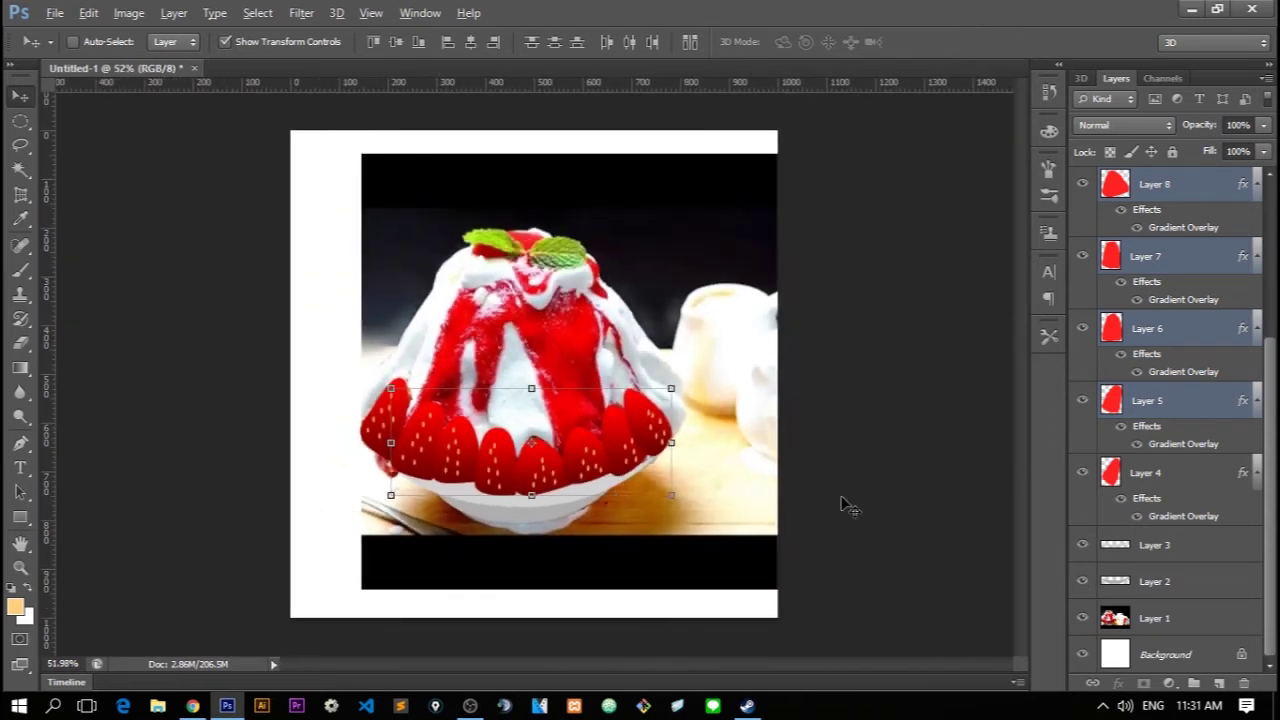
click(1082, 618)
scroll(571, 451, down, 1)
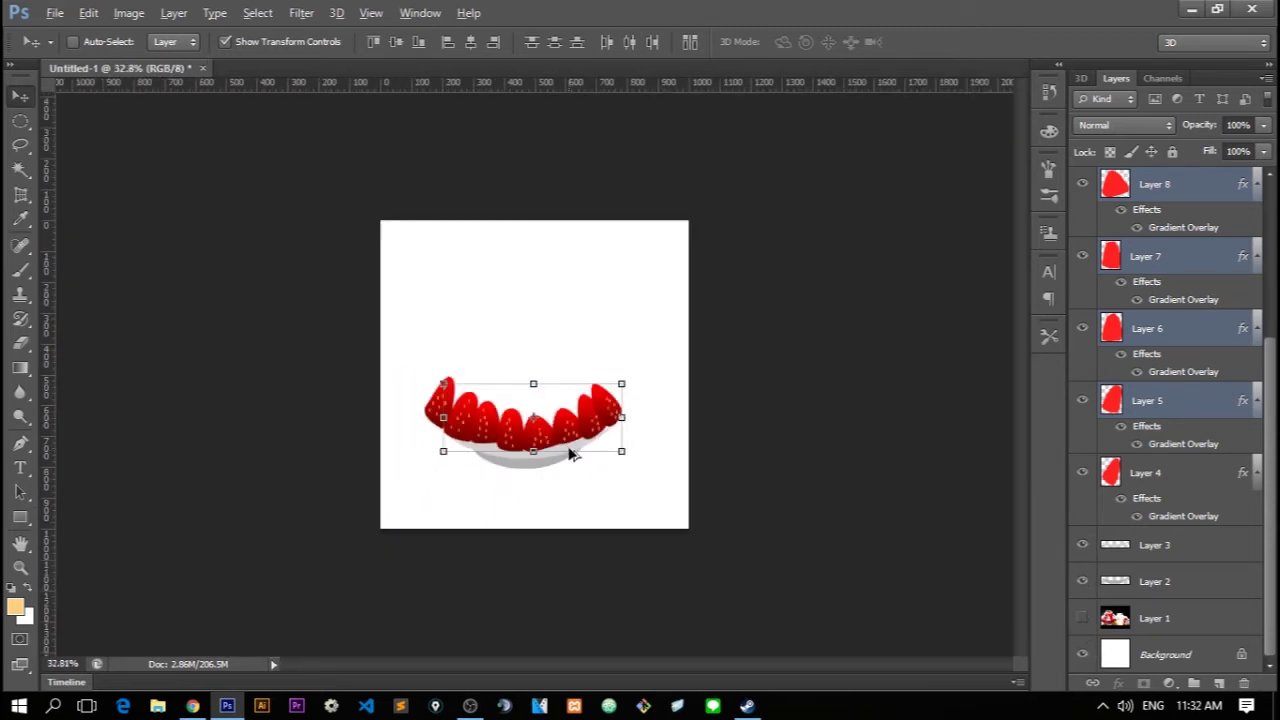
scroll(571, 451, up, 2)
click(1082, 618)
scroll(735, 400, up, 1)
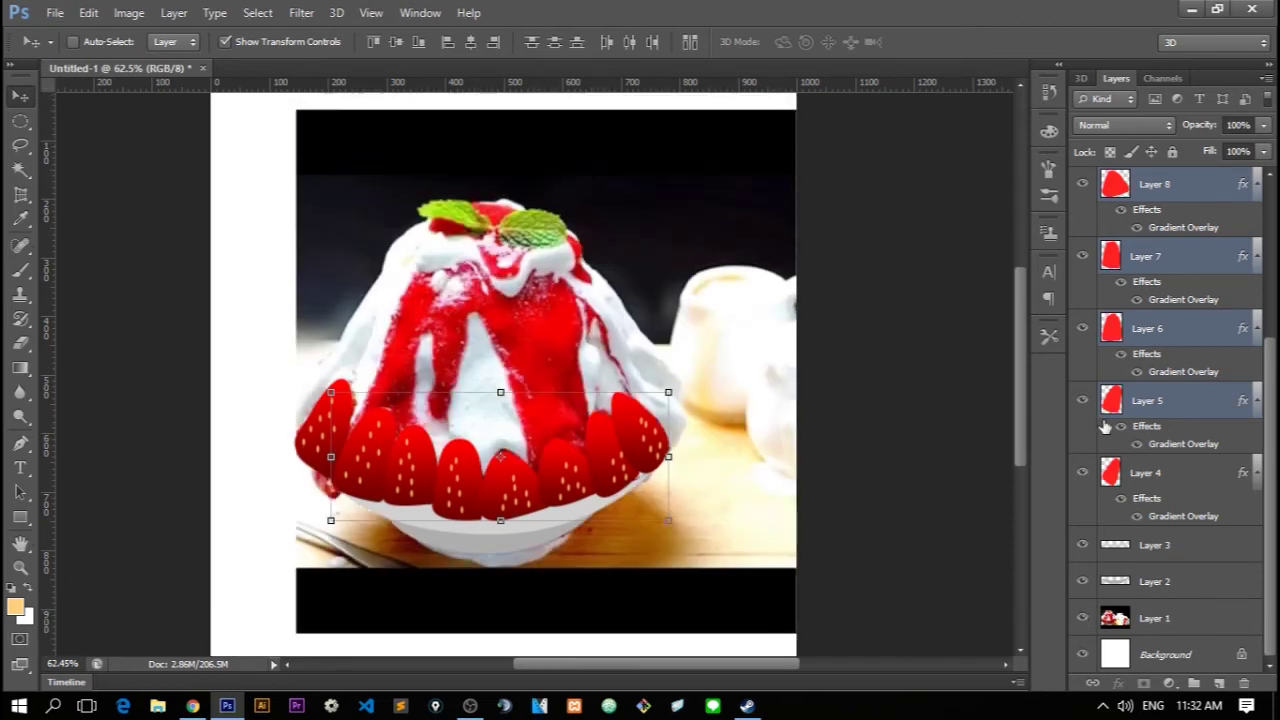
scroll(1200, 300, up, 3)
Group strawberry Layers 5–11 into Group 2
key(ctrl+g)
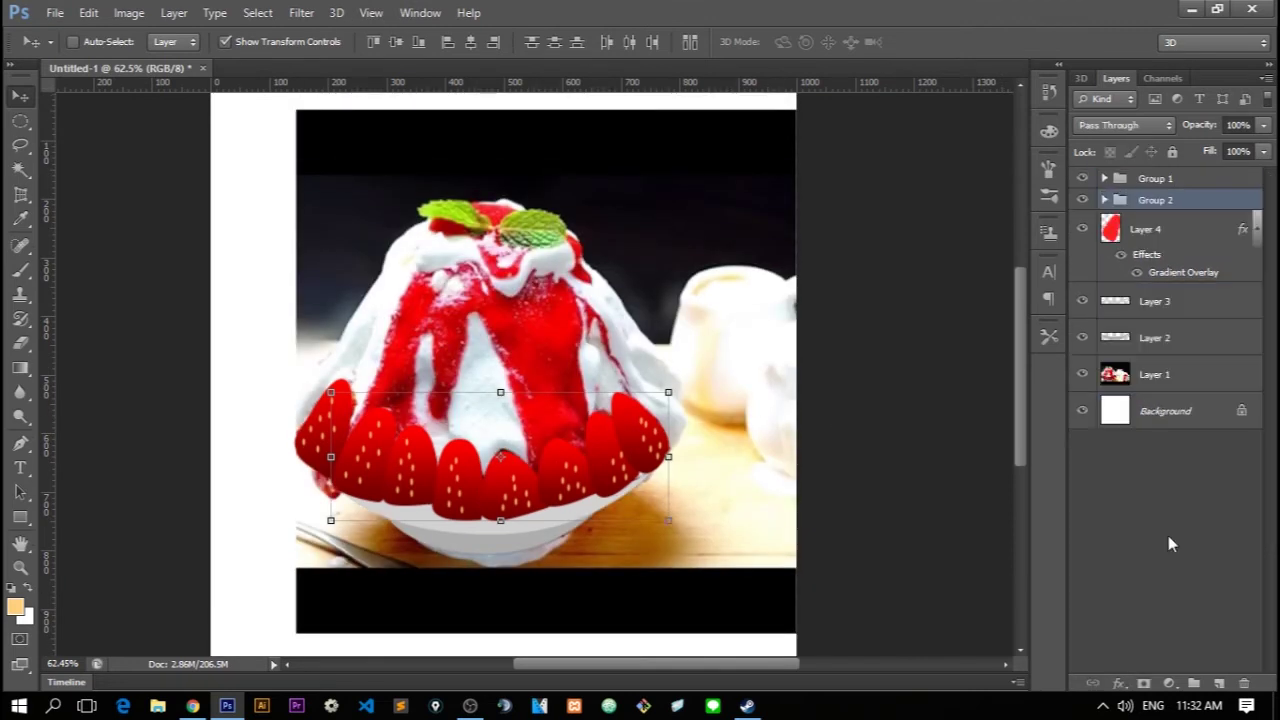
key(ctrl+z)
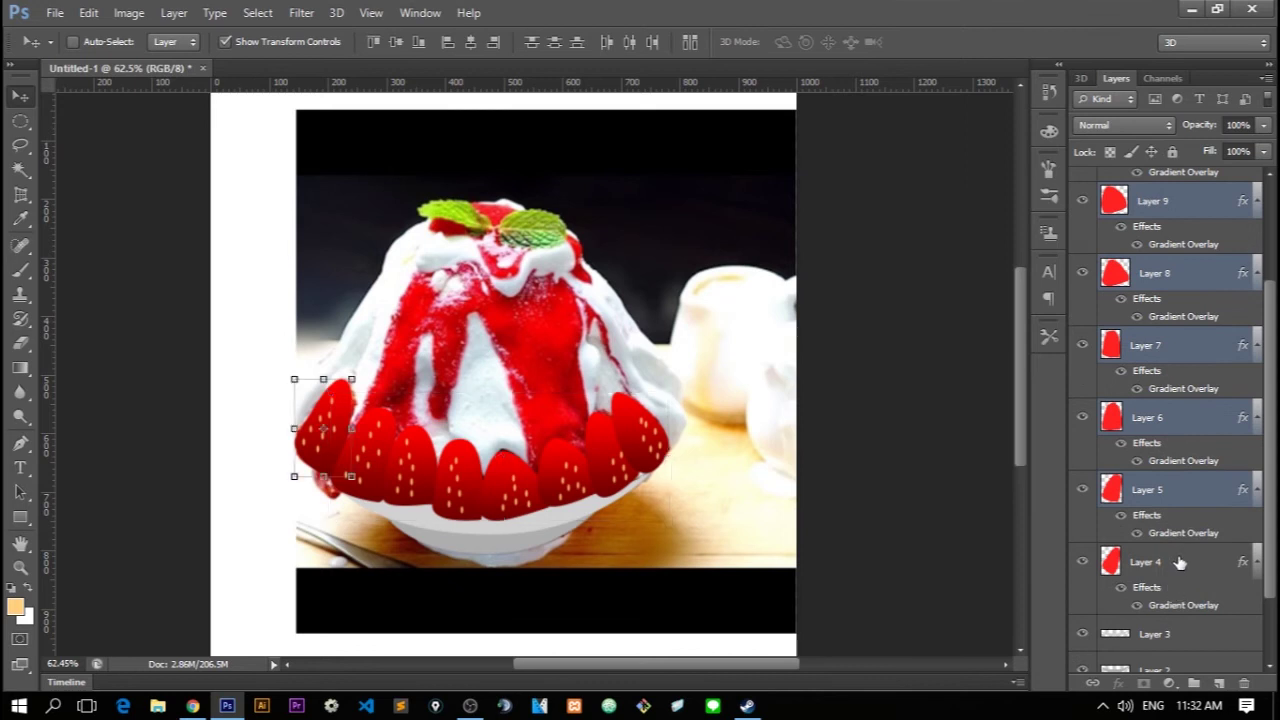
scroll(1180, 274, up, 5)
key(ctrl+g)
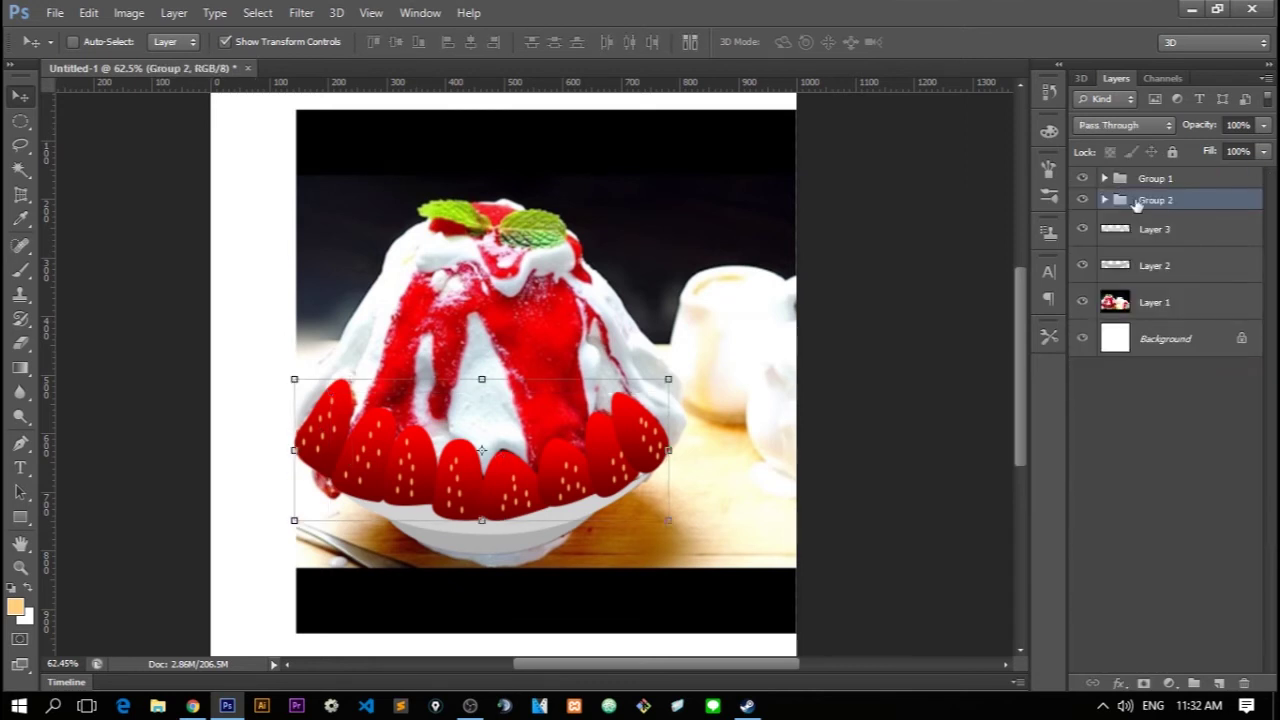
Select Group 1 and add a new empty layer at the top of the stack
click(1155, 178)
scroll(506, 357, up, 1)
scroll(506, 357, up, 3)
scroll(506, 360, down, 2)
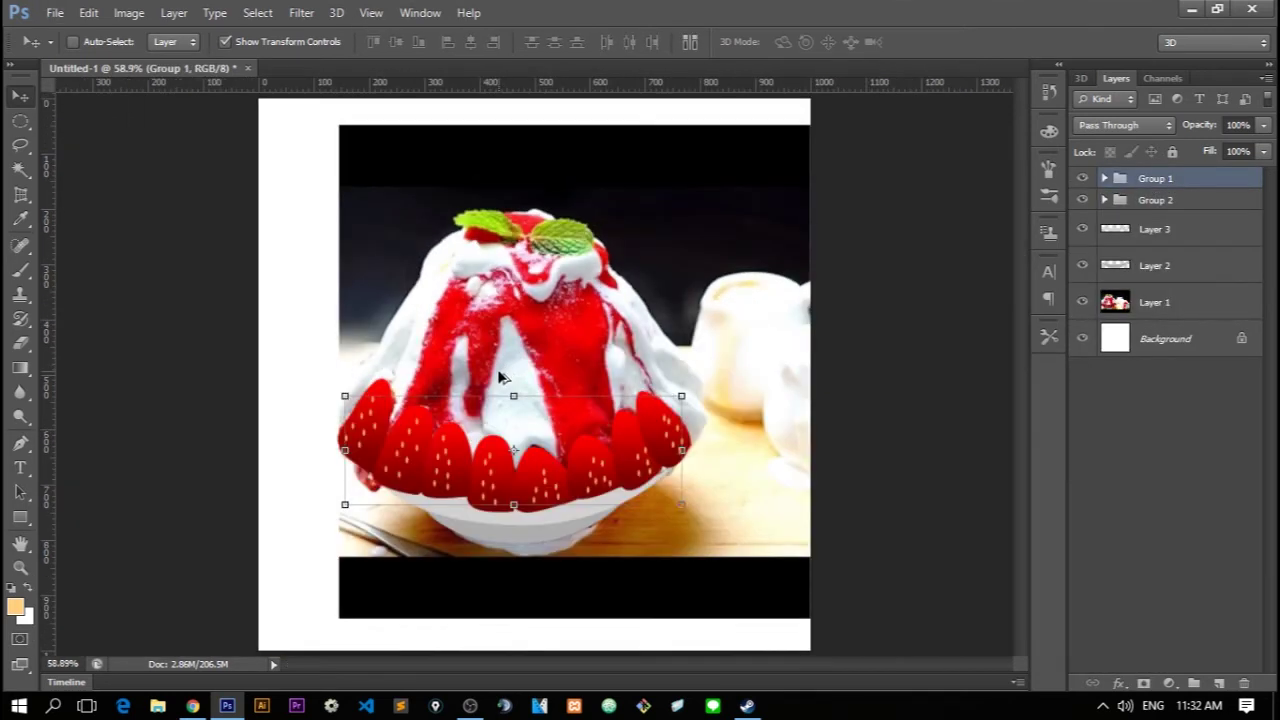
scroll(500, 371, up, 3)
scroll(555, 348, down, 1)
scroll(431, 424, down, 3)
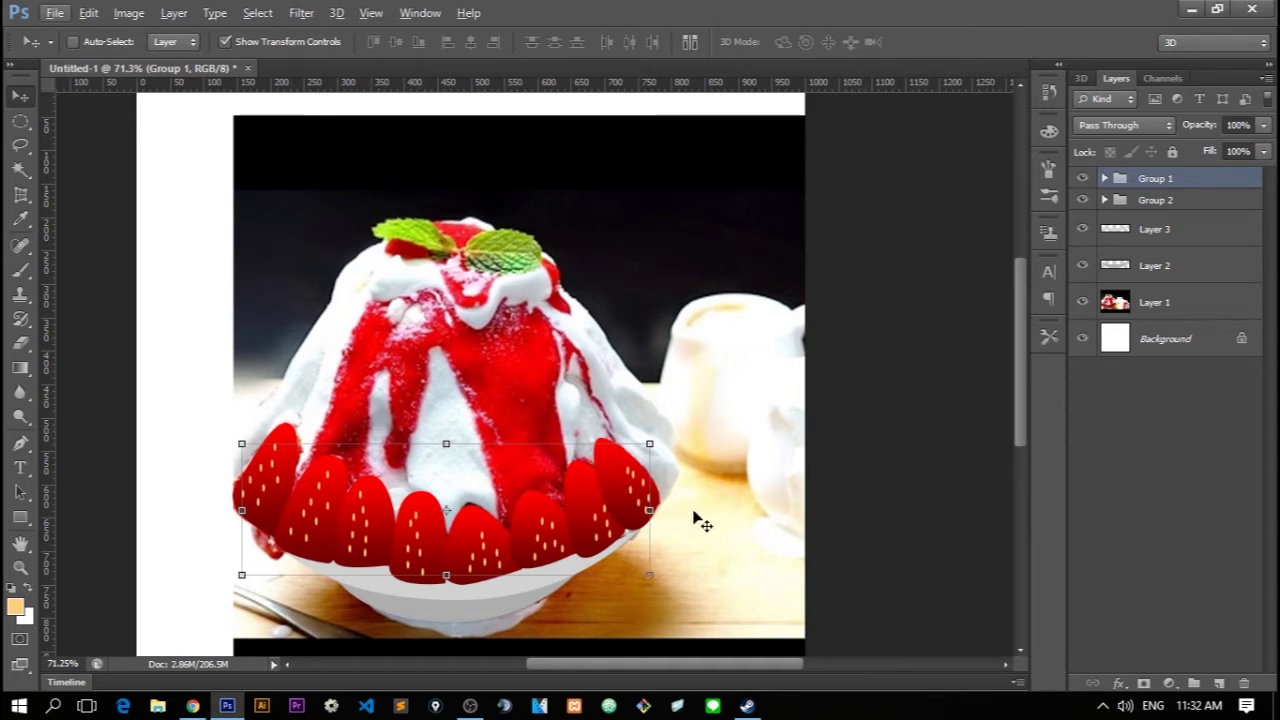
click(1217, 684)
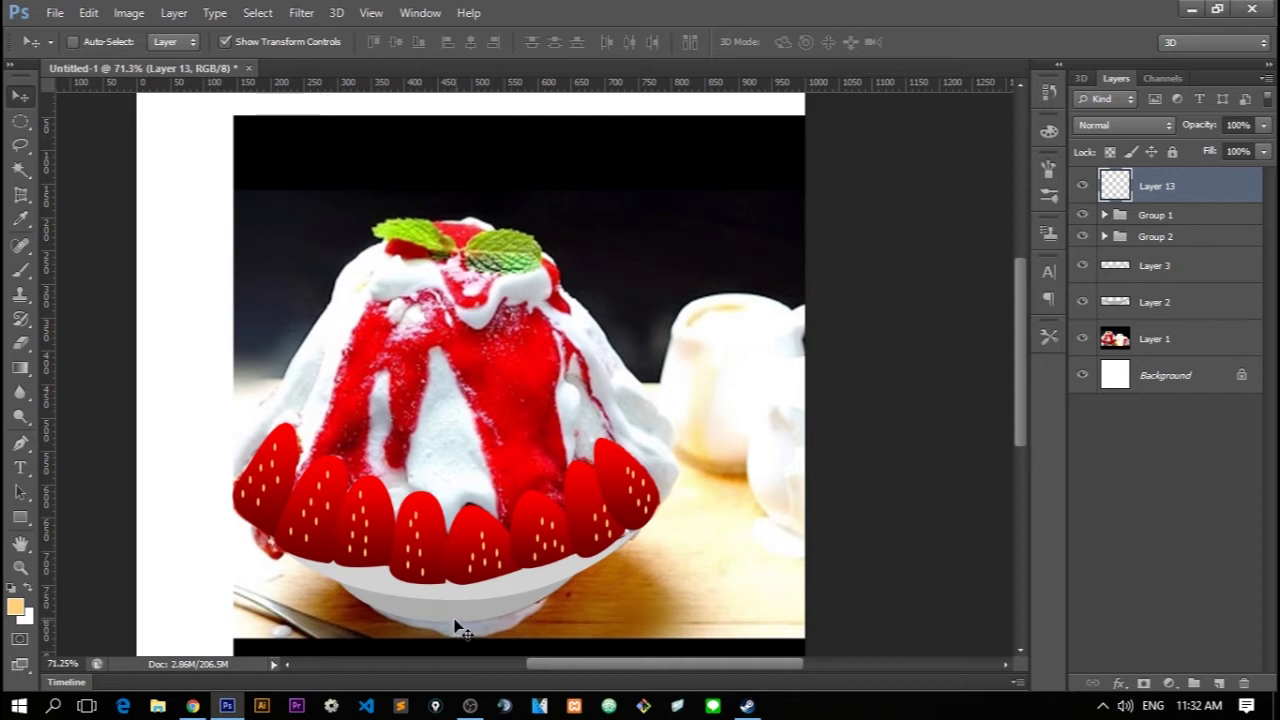
Pen-trace the ice mound outline and fill it with the bowl's sampled light grey
key(i)
click(503, 578)
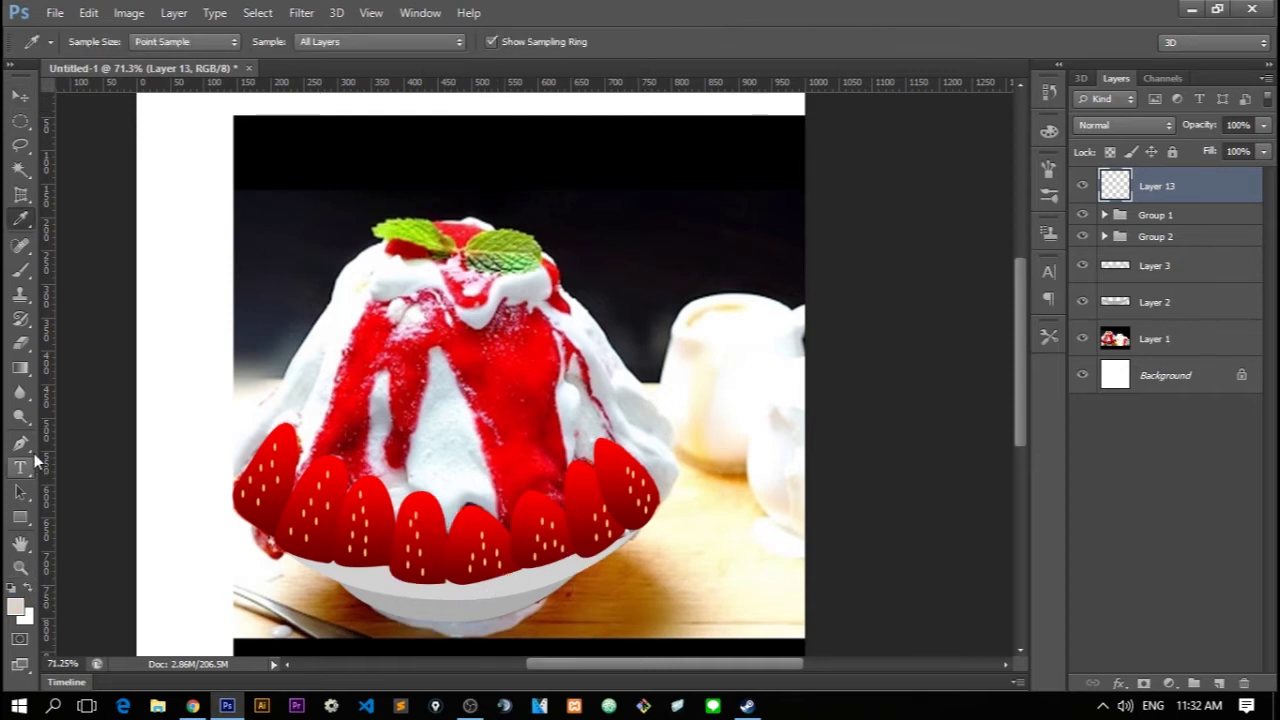
click(21, 444)
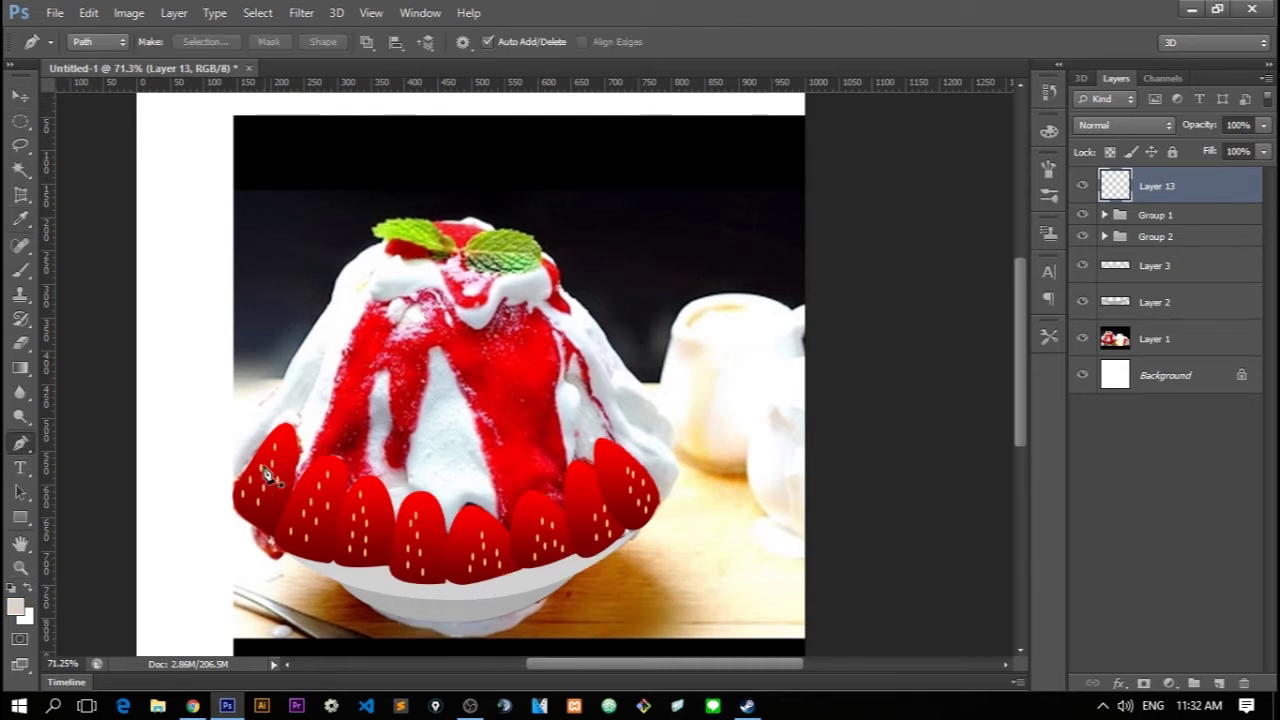
click(259, 502)
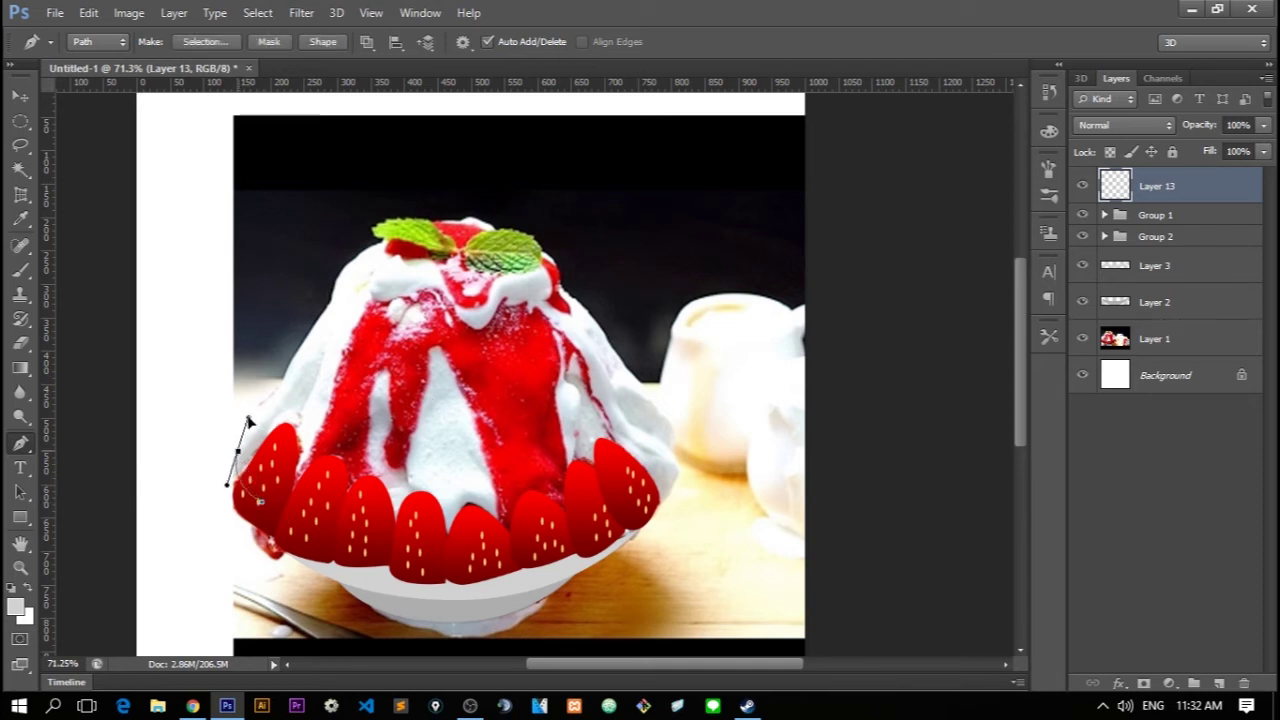
mouse_move(288, 380)
mouse_down()
mouse_move(314, 357)
mouse_move(337, 293)
mouse_move(383, 250)
mouse_up()
drag(445, 216, 497, 237)
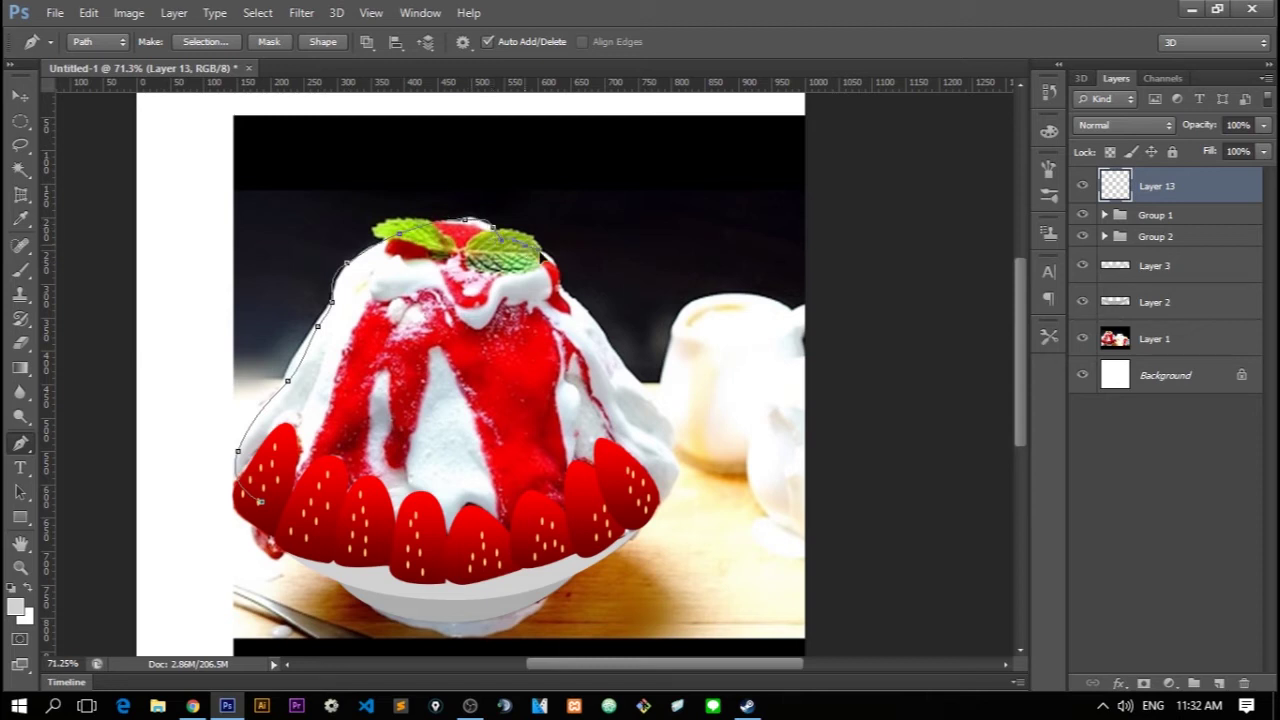
drag(665, 417, 673, 459)
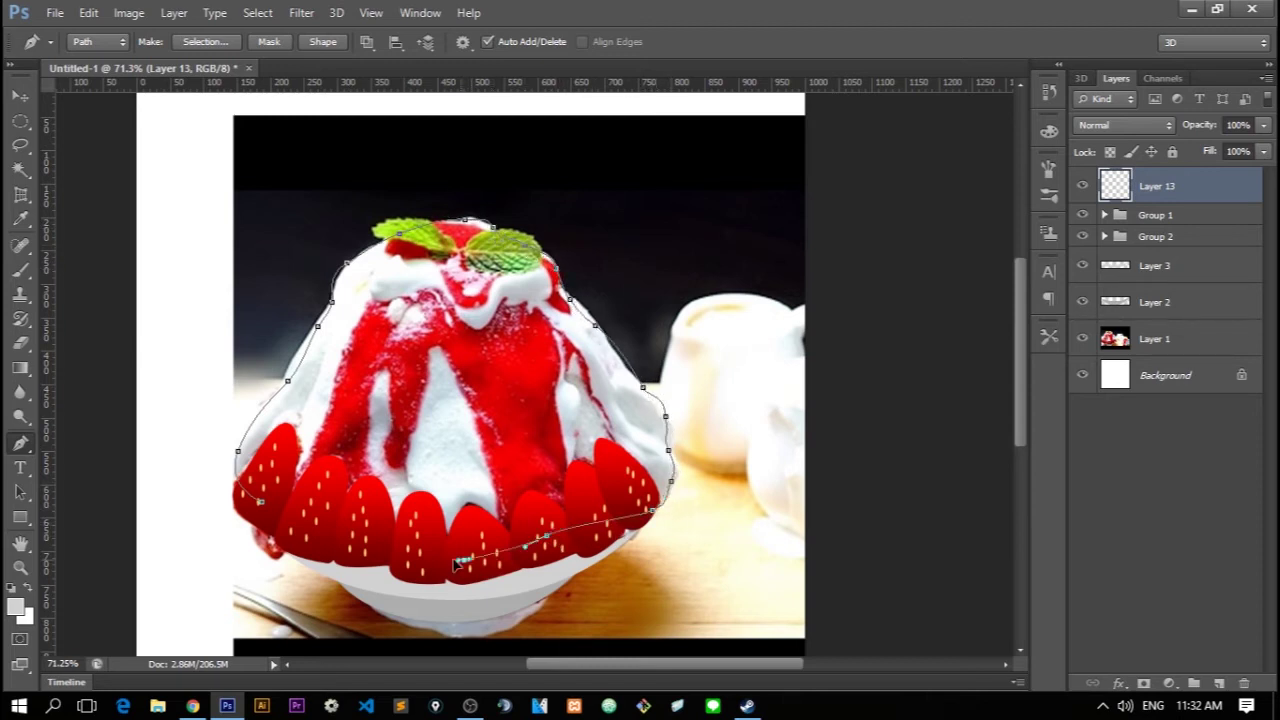
click(260, 501)
right_click(376, 418)
click(430, 368)
key(Return)
right_click(440, 300)
click(530, 296)
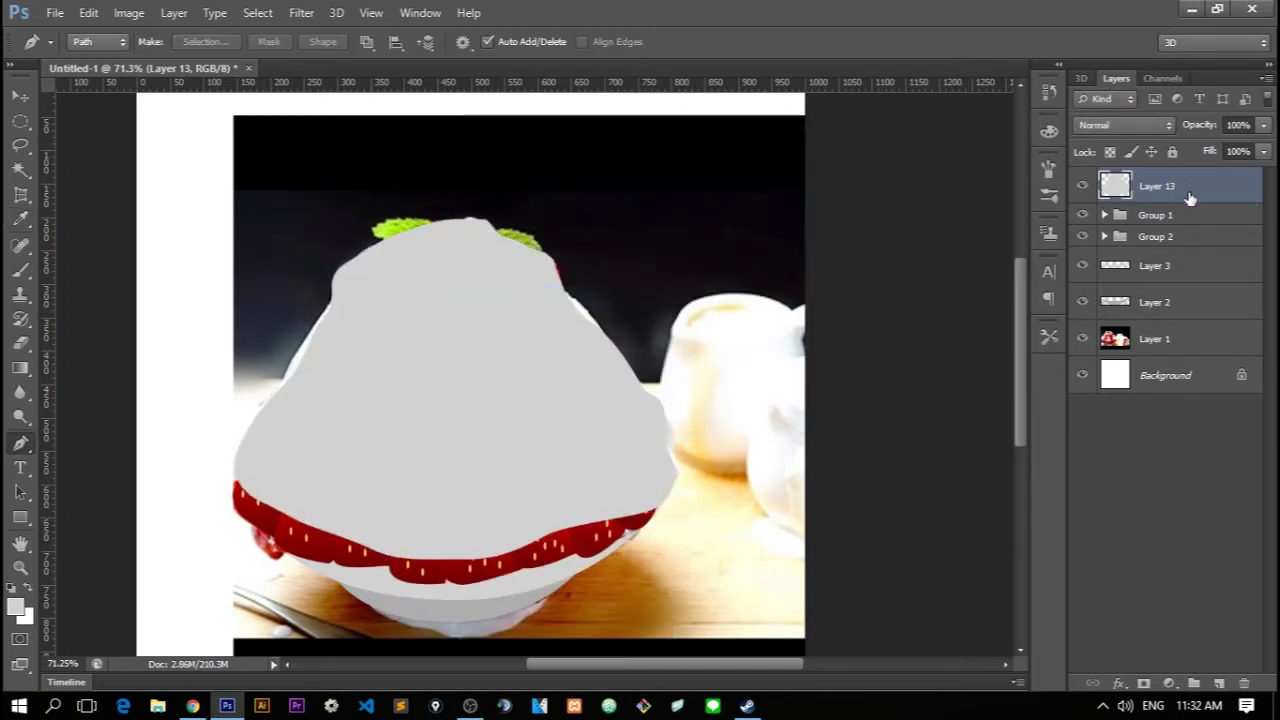
Raise the ice shape's lightness with Hue/Saturation
key(ctrl+u)
key(Escape)
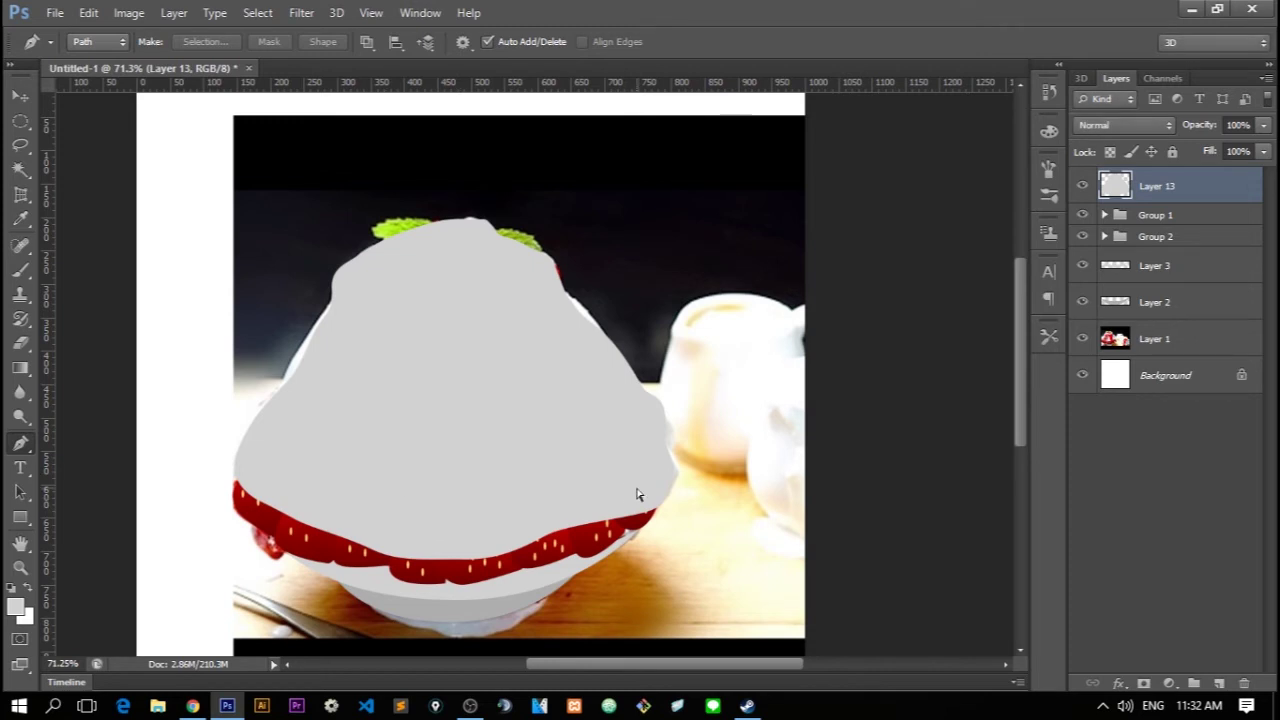
key(ctrl+u)
drag(958, 494, 990, 500)
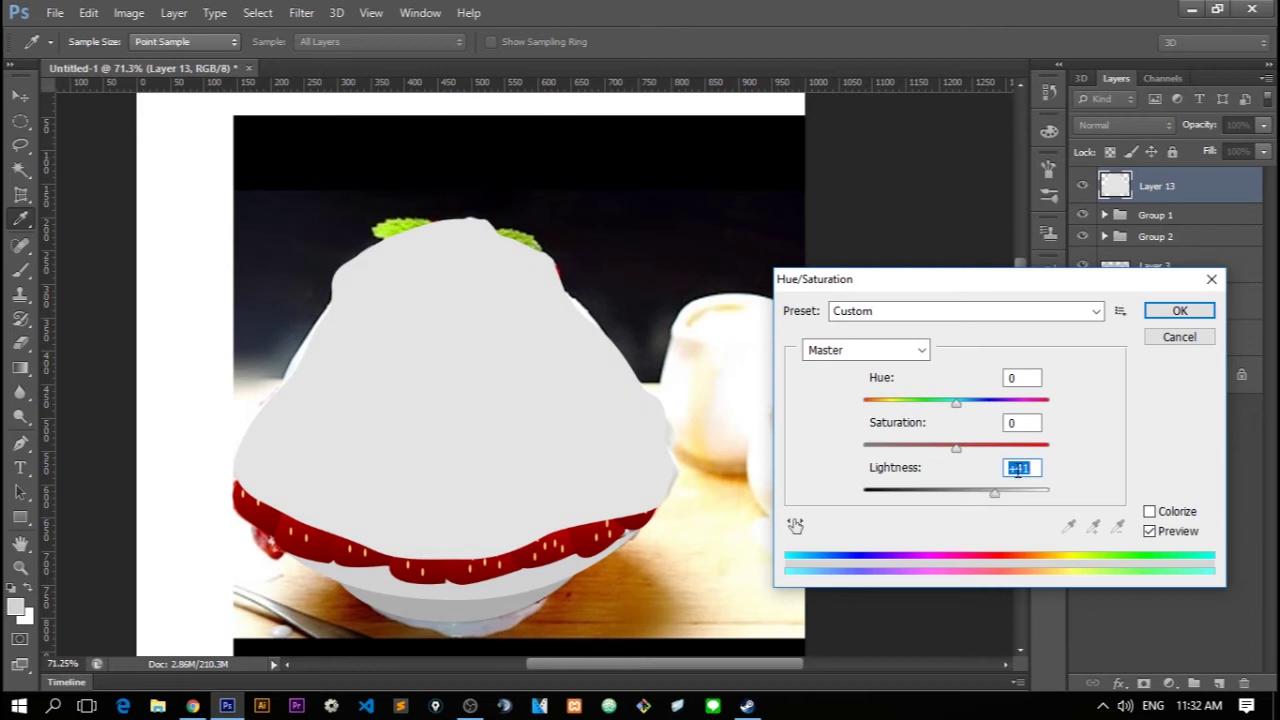
text(+4)
key(Return)
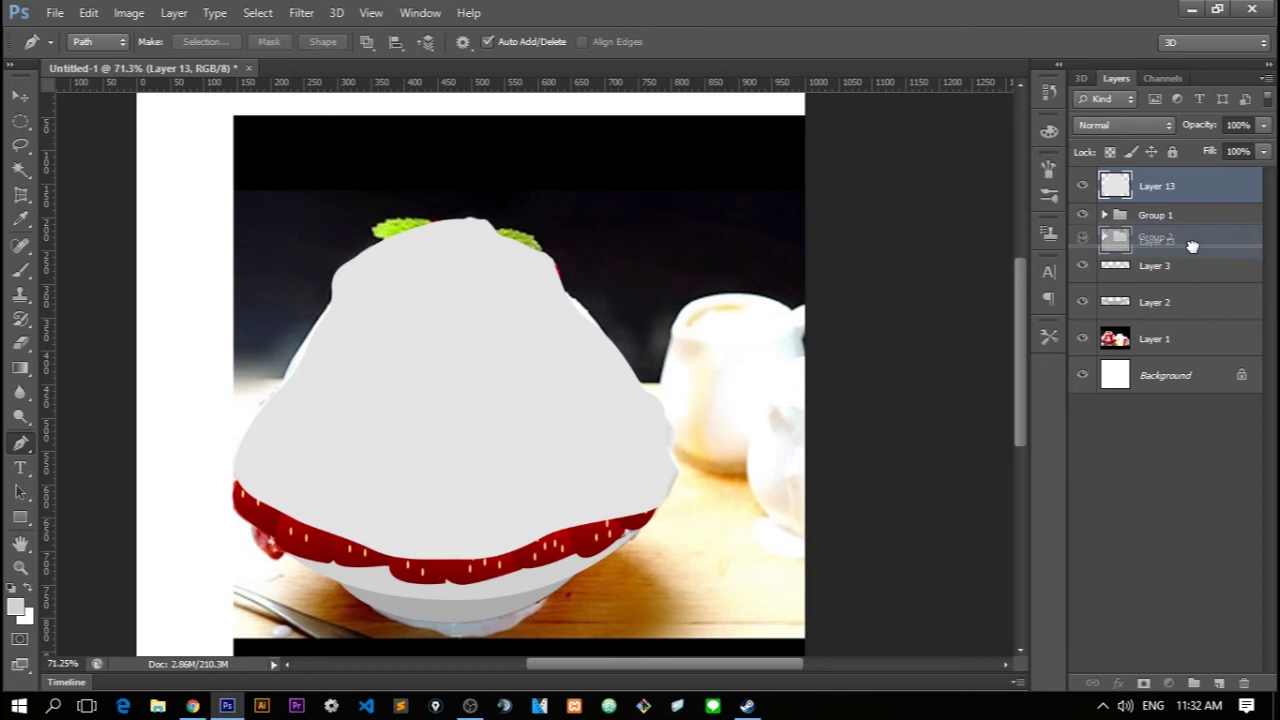
Move the ice layer below the strawberry group, hide it, and add a new layer above
drag(1188, 198, 1190, 250)
key(ctrl+0)
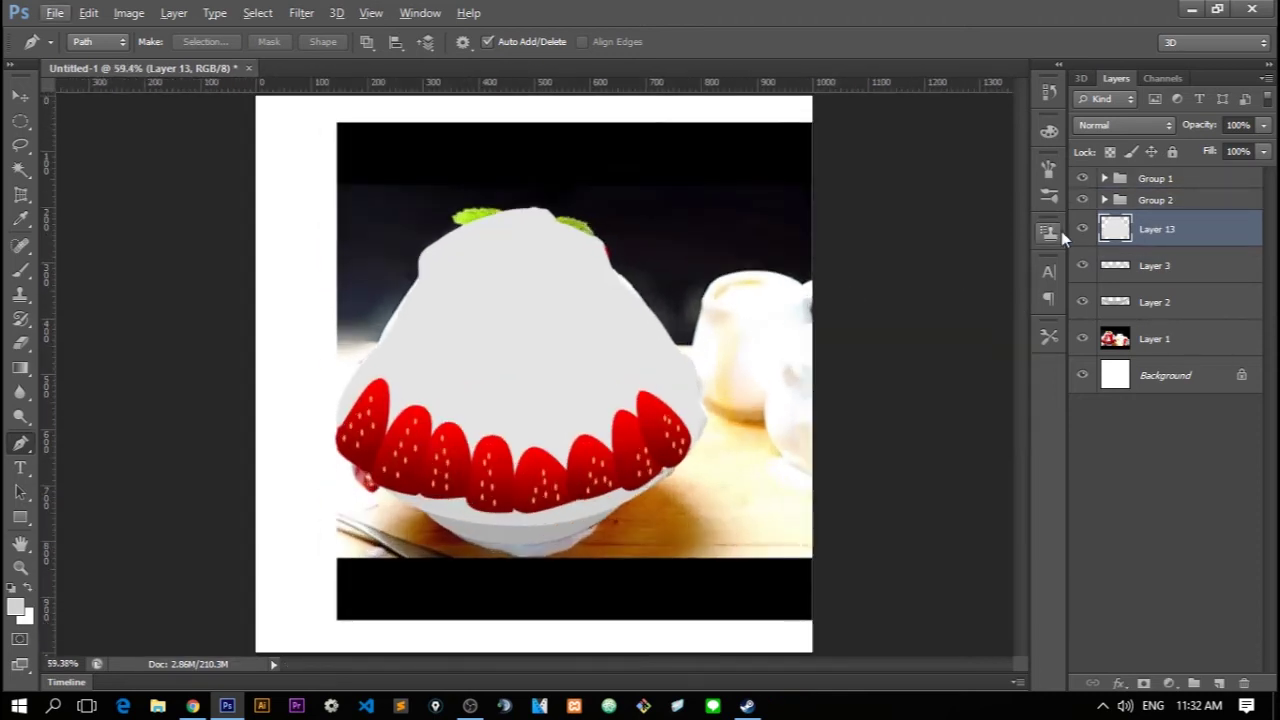
click(1082, 229)
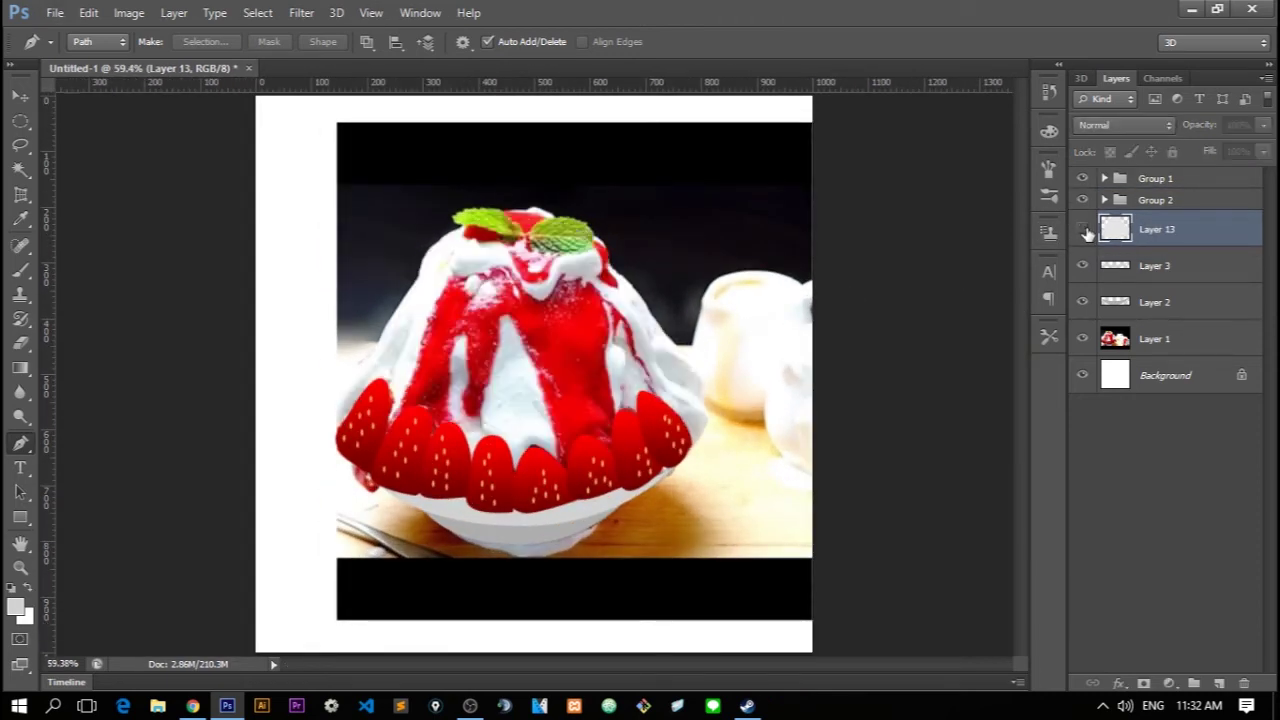
click(1082, 229)
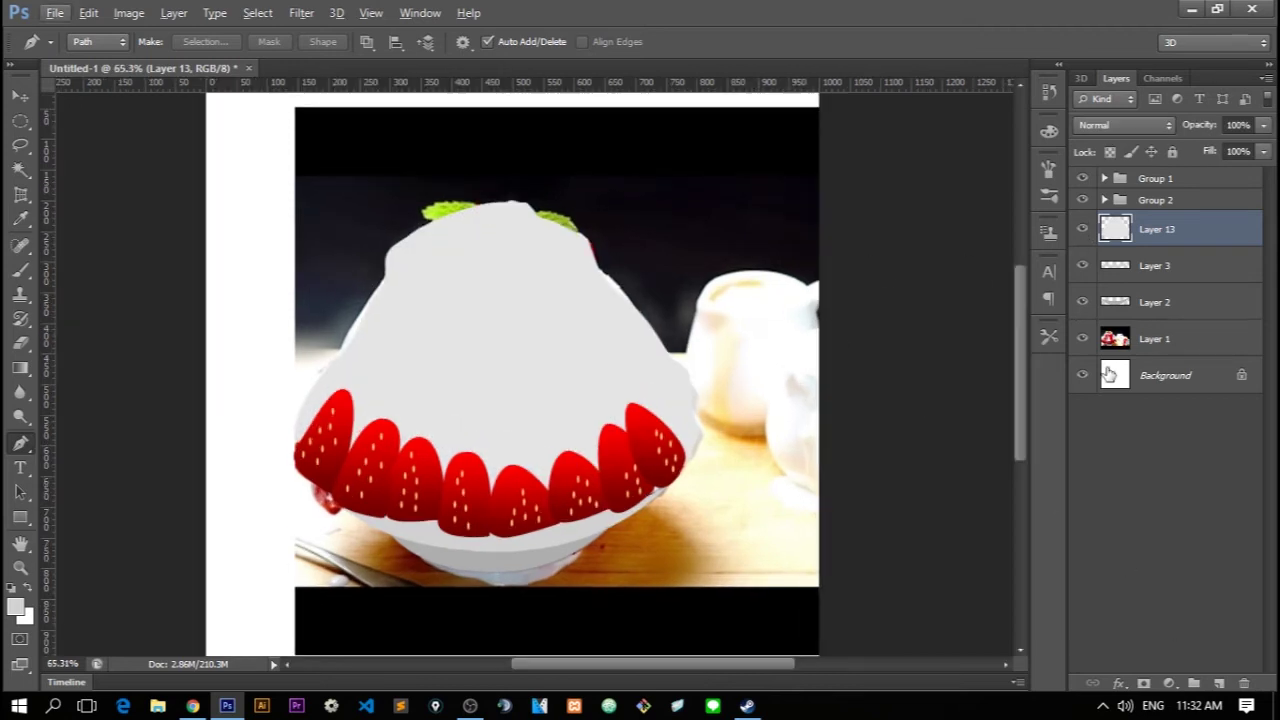
click(1082, 229)
click(1219, 683)
scroll(485, 373, up, 2)
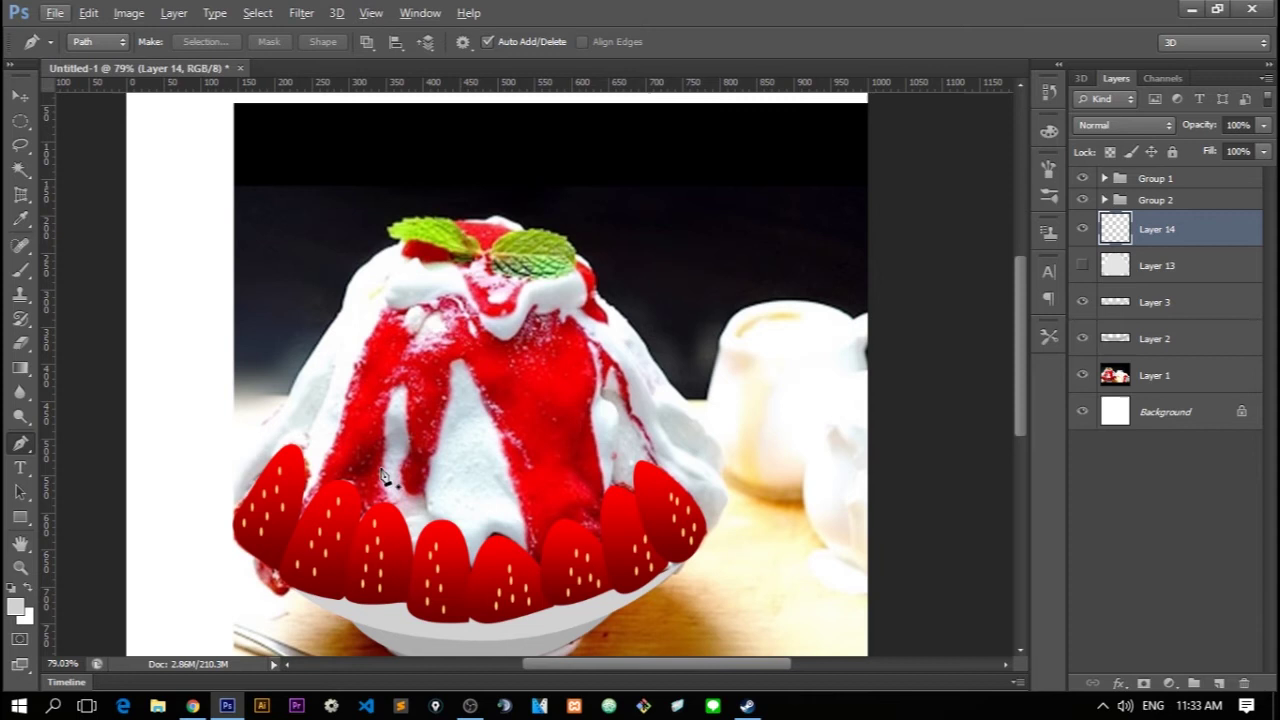
Sample the syrup red and trace the syrup-drip outline over the ice mound
key(i)
drag(533, 395, 497, 360)
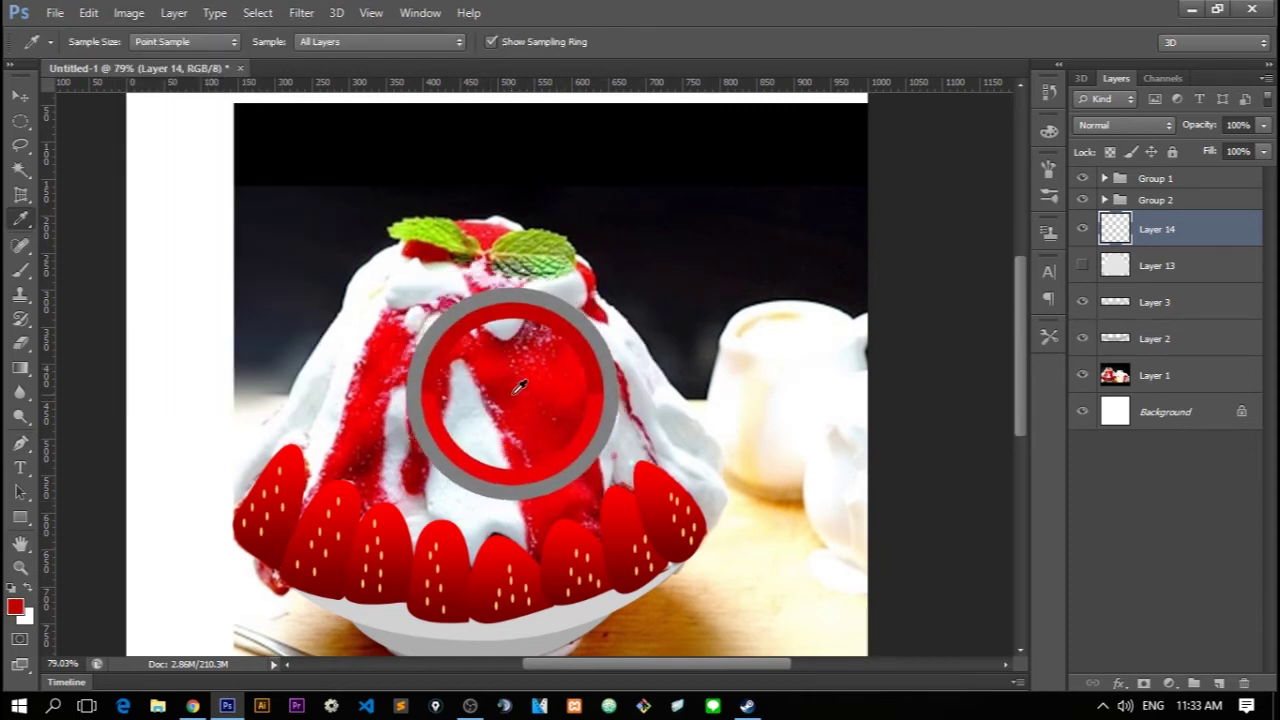
drag(497, 360, 520, 395)
key(p)
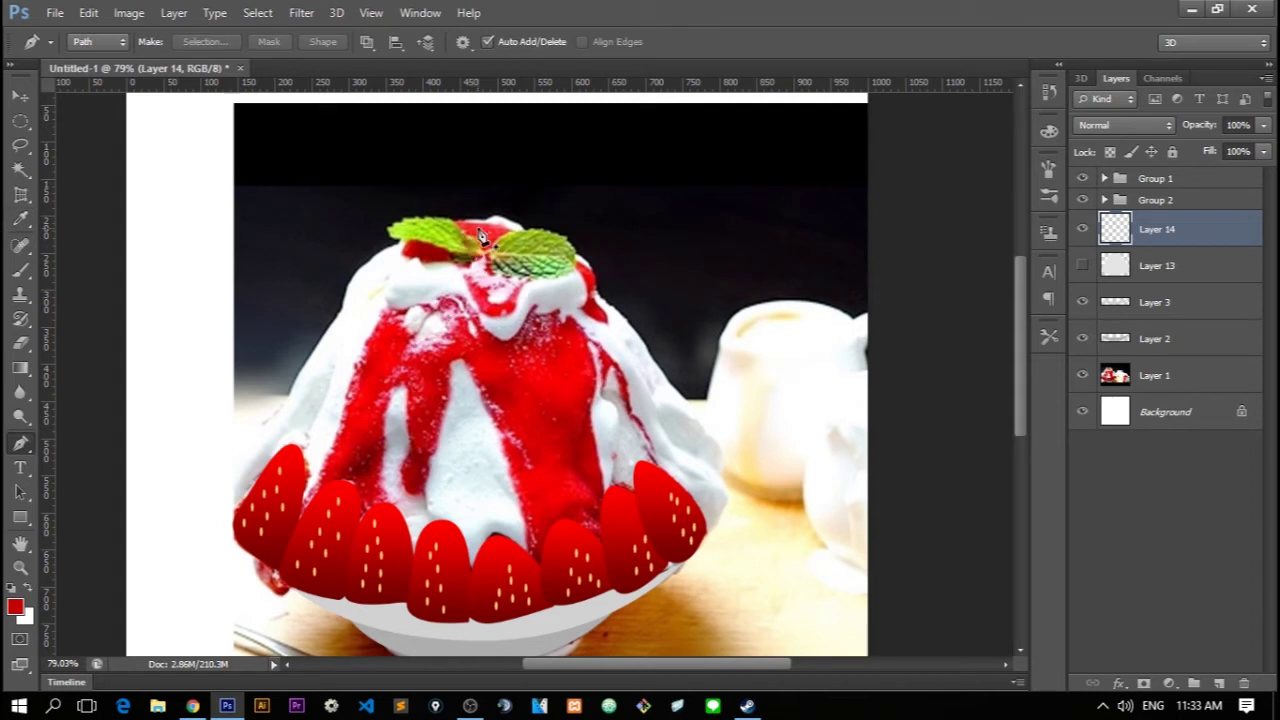
click(448, 243)
click(401, 282)
drag(358, 358, 342, 425)
drag(316, 508, 362, 518)
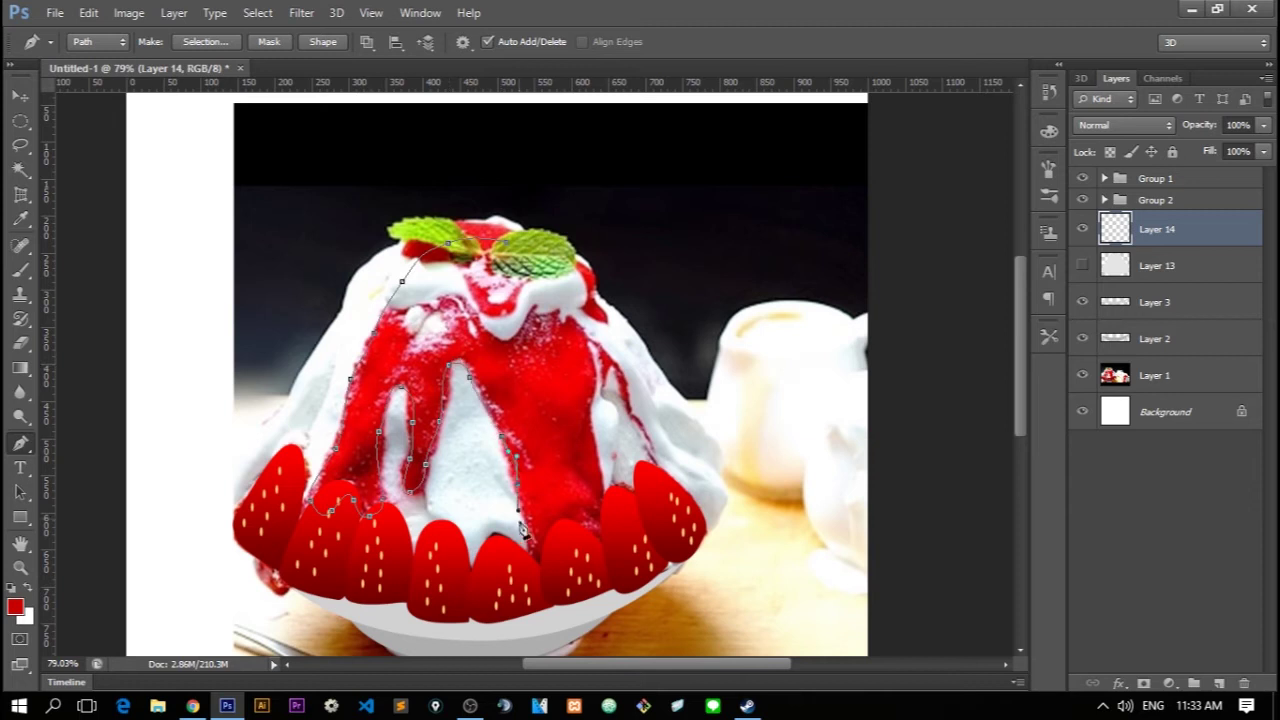
drag(595, 549, 615, 521)
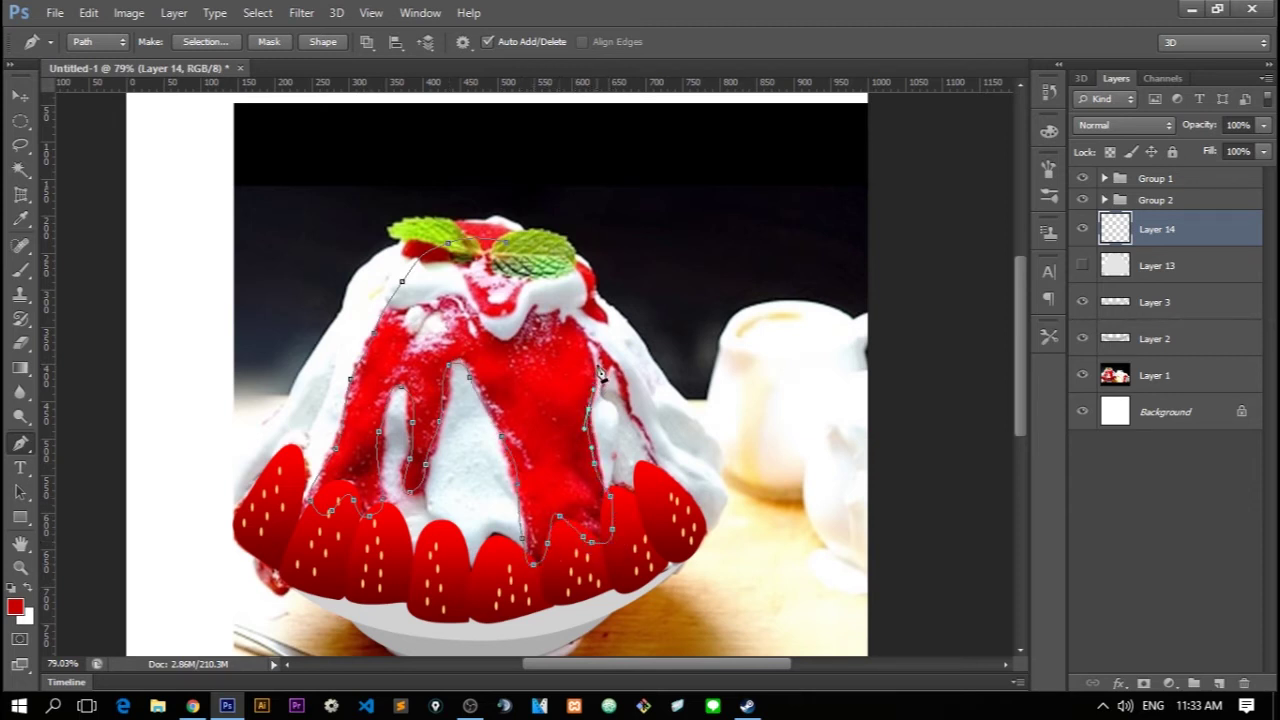
Fill the syrup path with red, delete the path, and move the syrup layer to the top
right_click(490, 256)
click(556, 373)
right_click(598, 250)
click(628, 289)
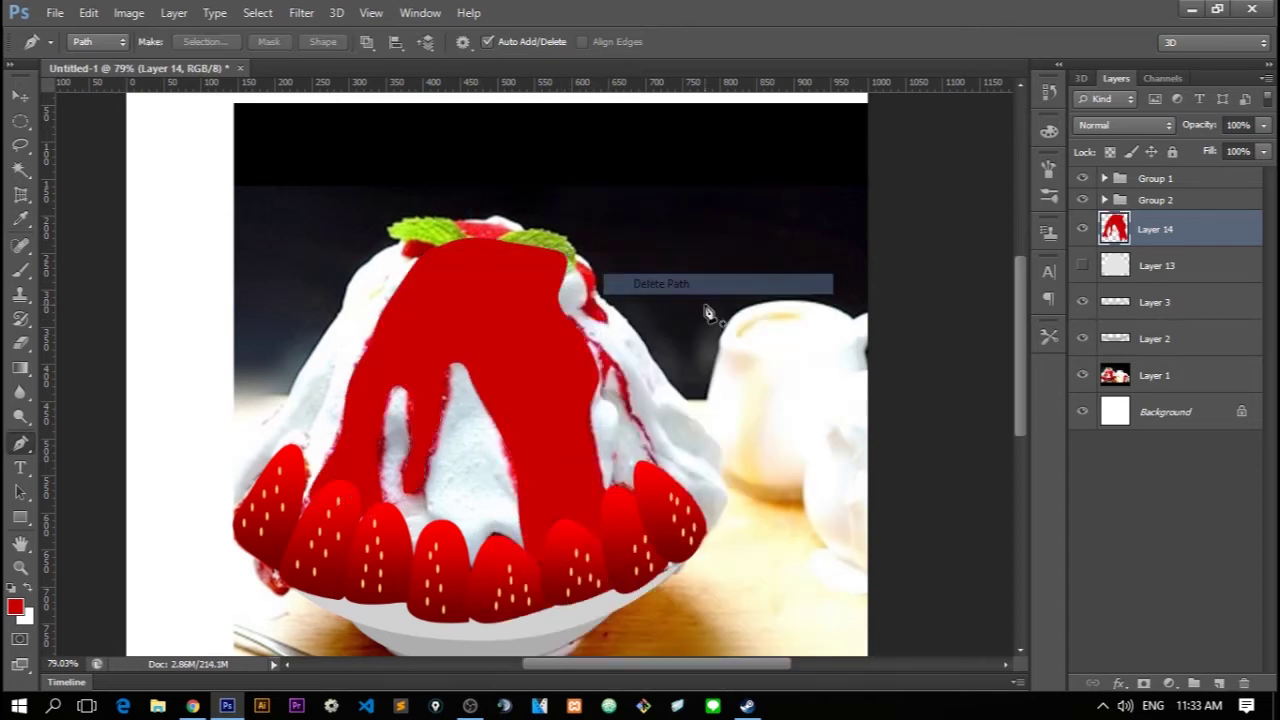
drag(1168, 231, 1185, 172)
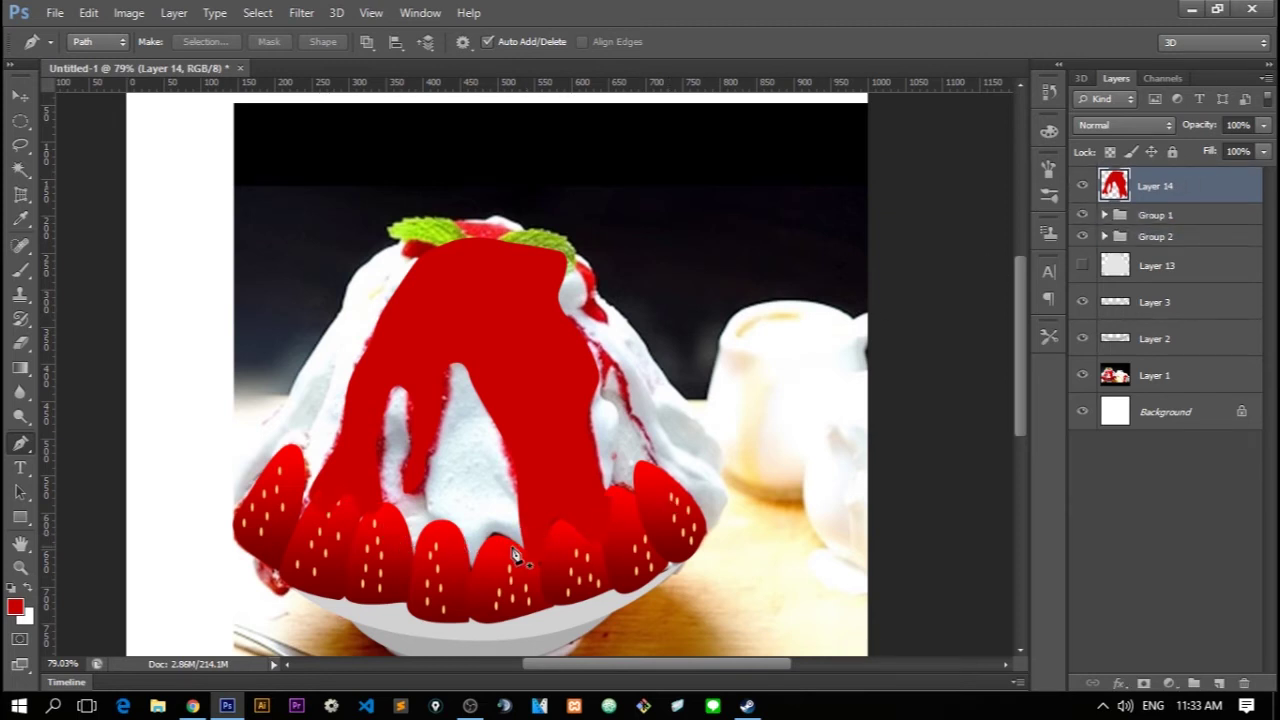
Give the syrup Layer 14 a Gradient Overlay layer style
double_click(1196, 195)
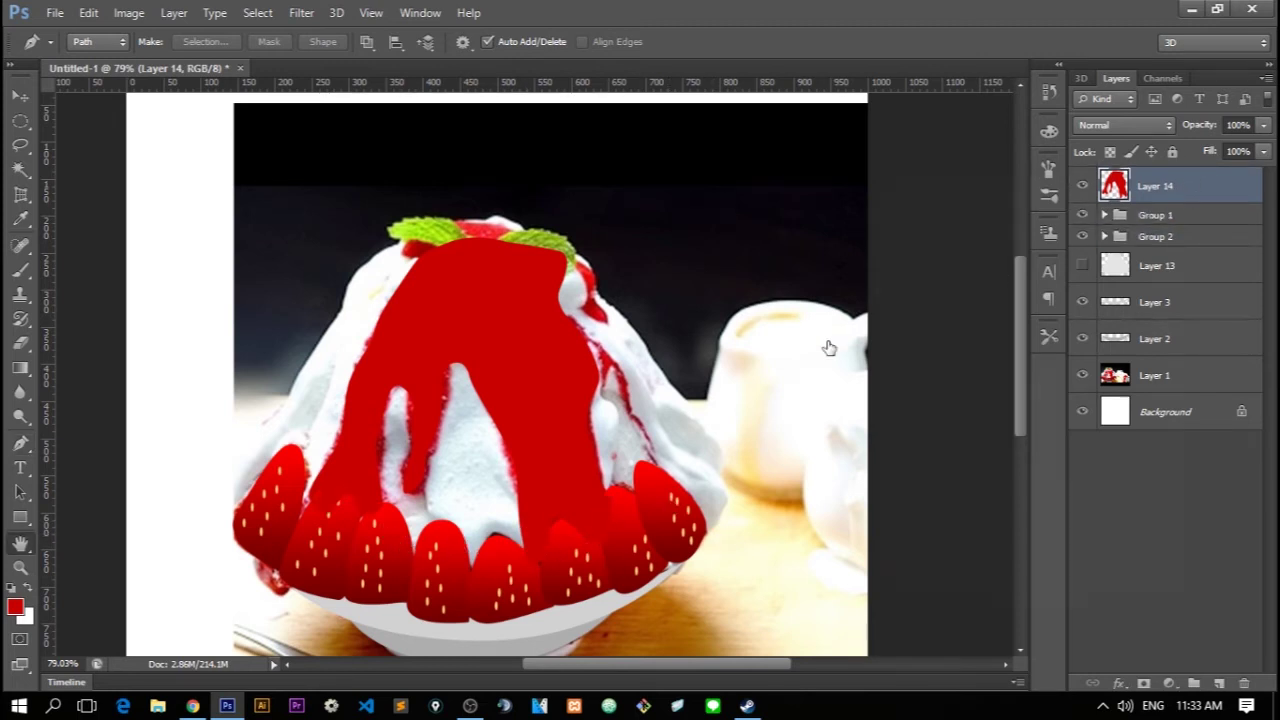
click(690, 420)
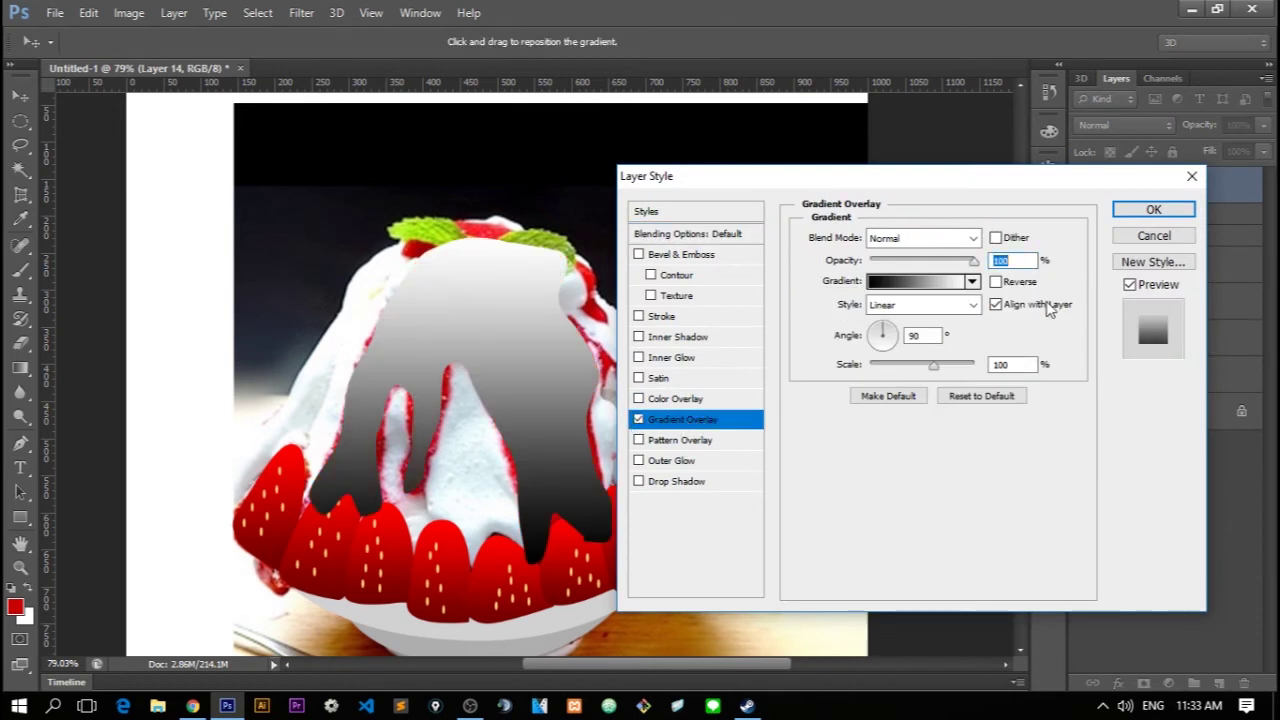
click(1153, 235)
right_click(1240, 186)
click(951, 405)
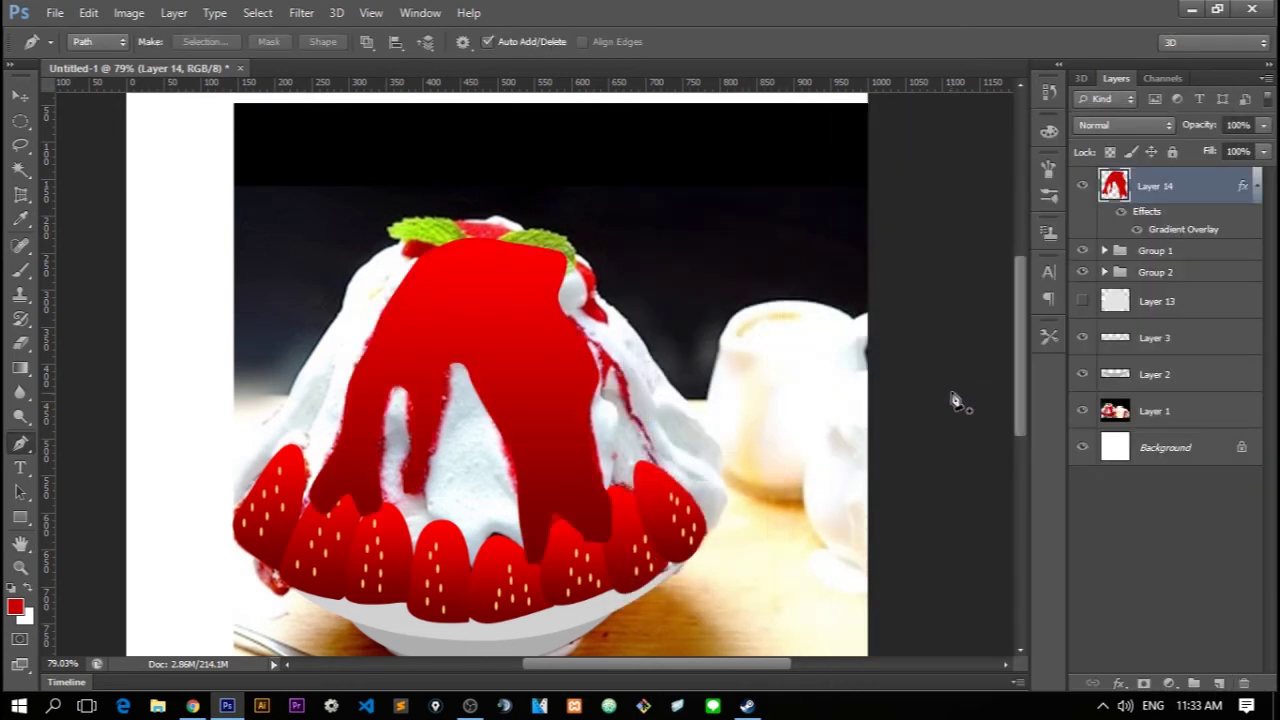
Hide the syrup Layer 14 and grey ice Layer 13, leaving Layer 14 selected
scroll(492, 487, down, 3)
scroll(586, 343, up, 2)
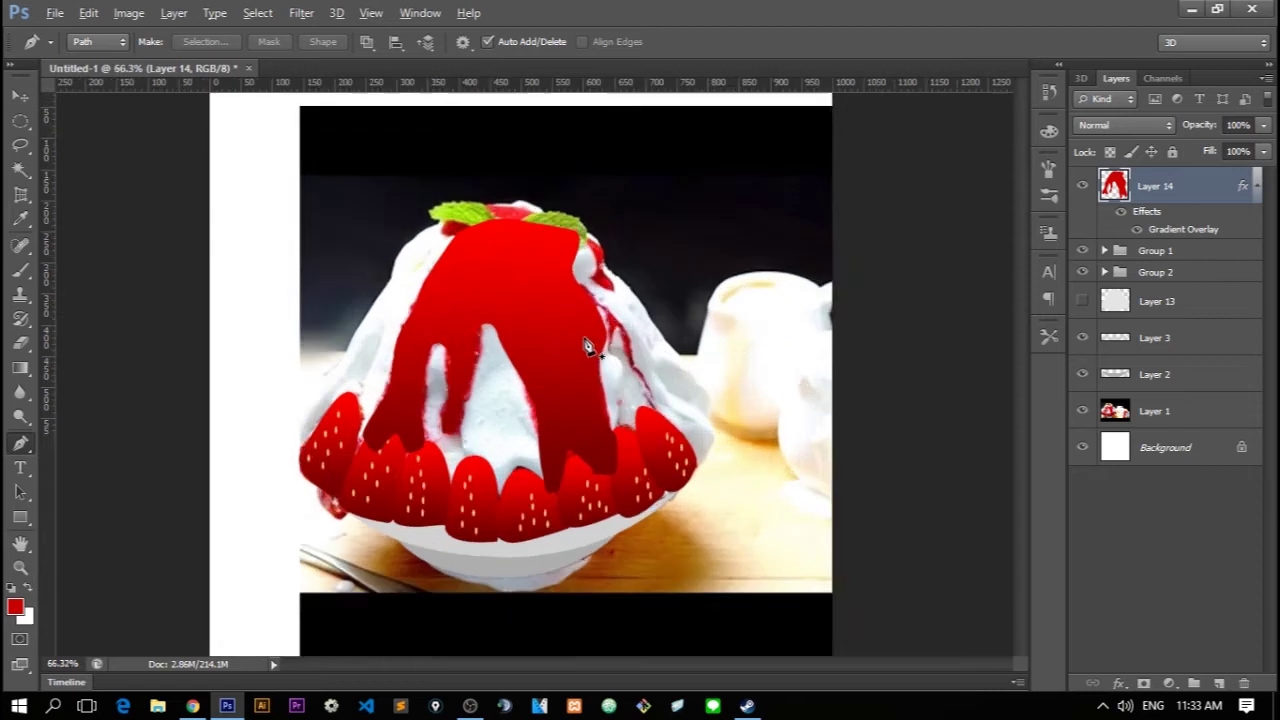
scroll(586, 343, up, 2)
click(1081, 308)
scroll(560, 385, down, 2)
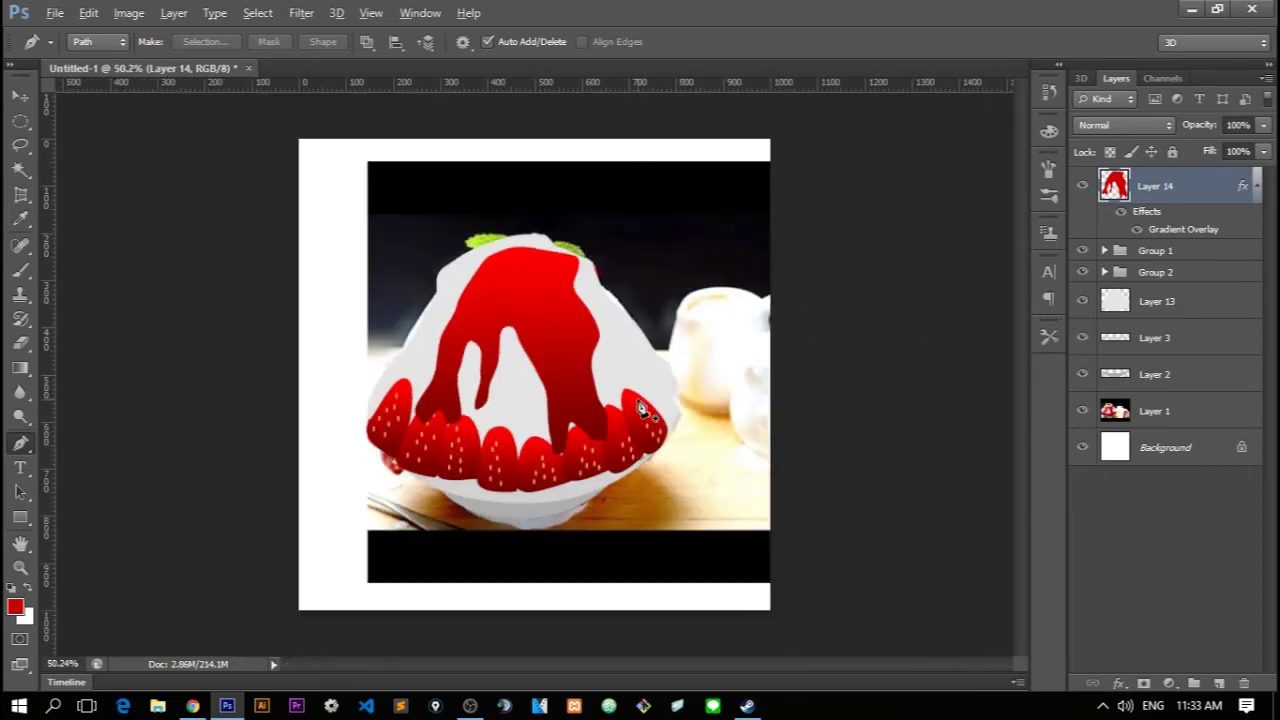
scroll(557, 386, down, 1)
scroll(528, 387, up, 3)
scroll(528, 387, down, 2)
scroll(537, 363, up, 1)
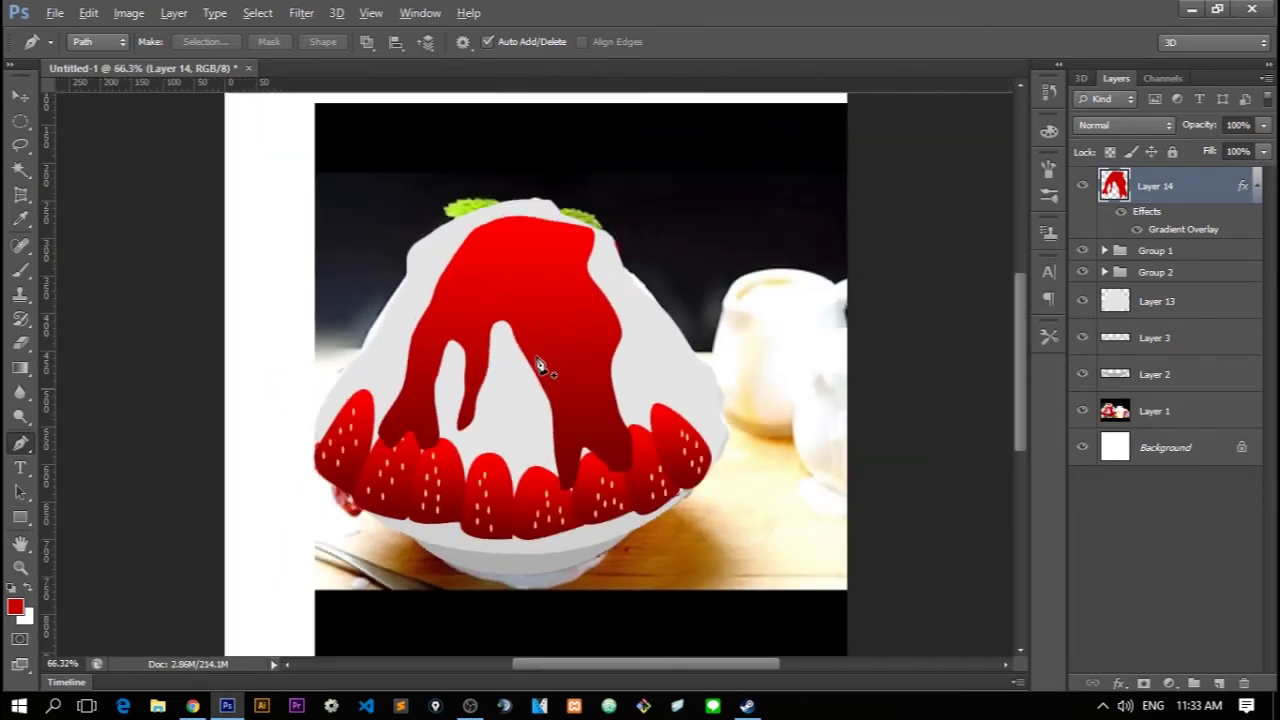
scroll(921, 302, up, 1)
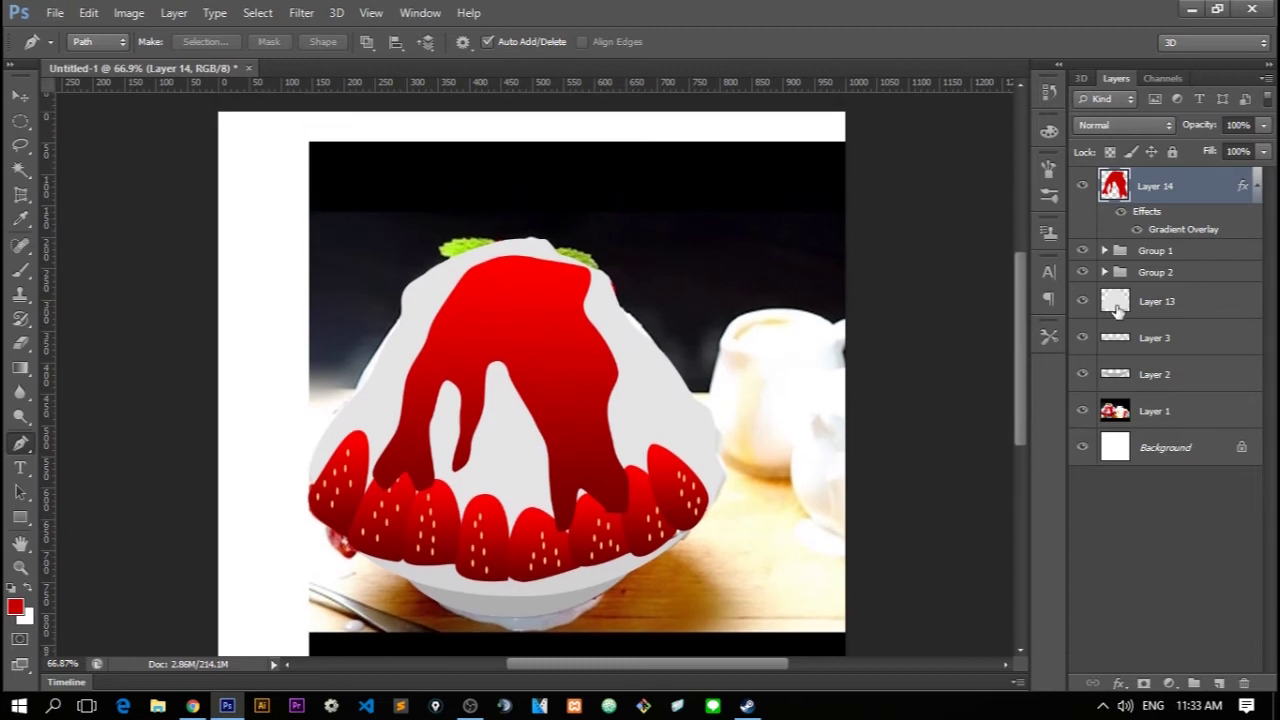
click(1082, 185)
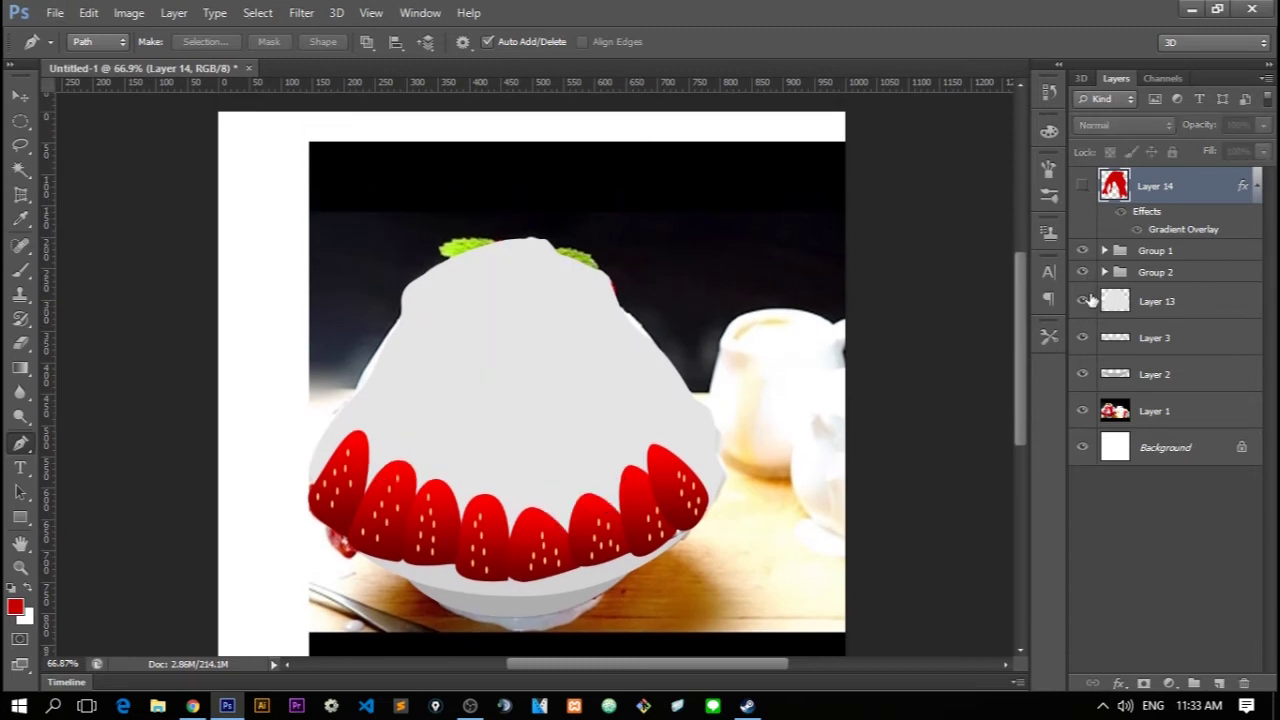
click(1082, 301)
click(1200, 304)
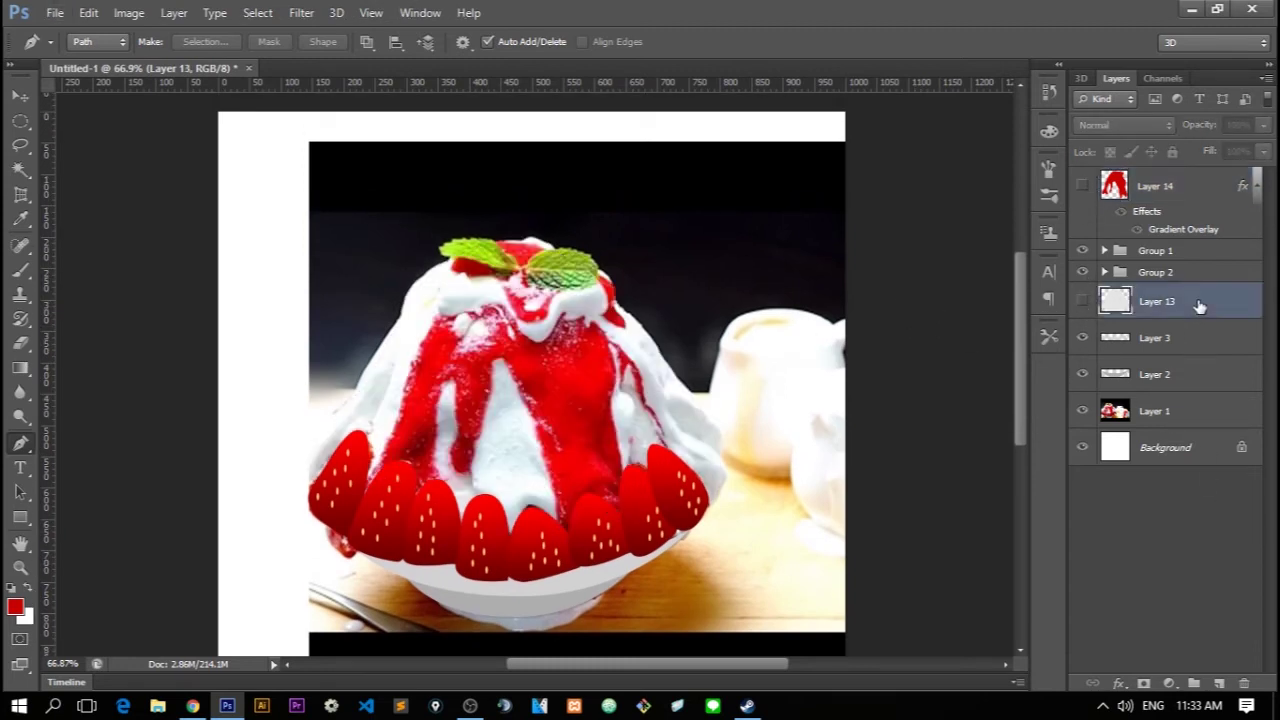
click(1186, 200)
Add a new layer on top and sample the mint-leaf green
click(1222, 684)
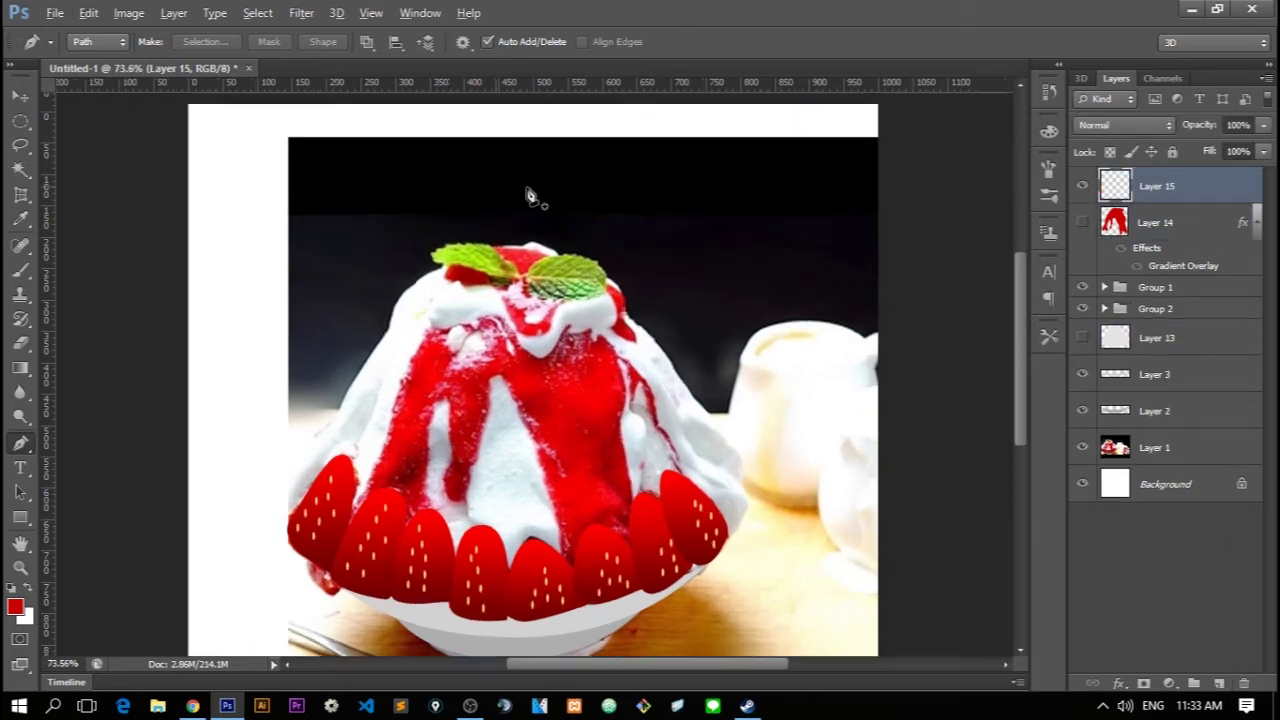
scroll(526, 194, up, 3)
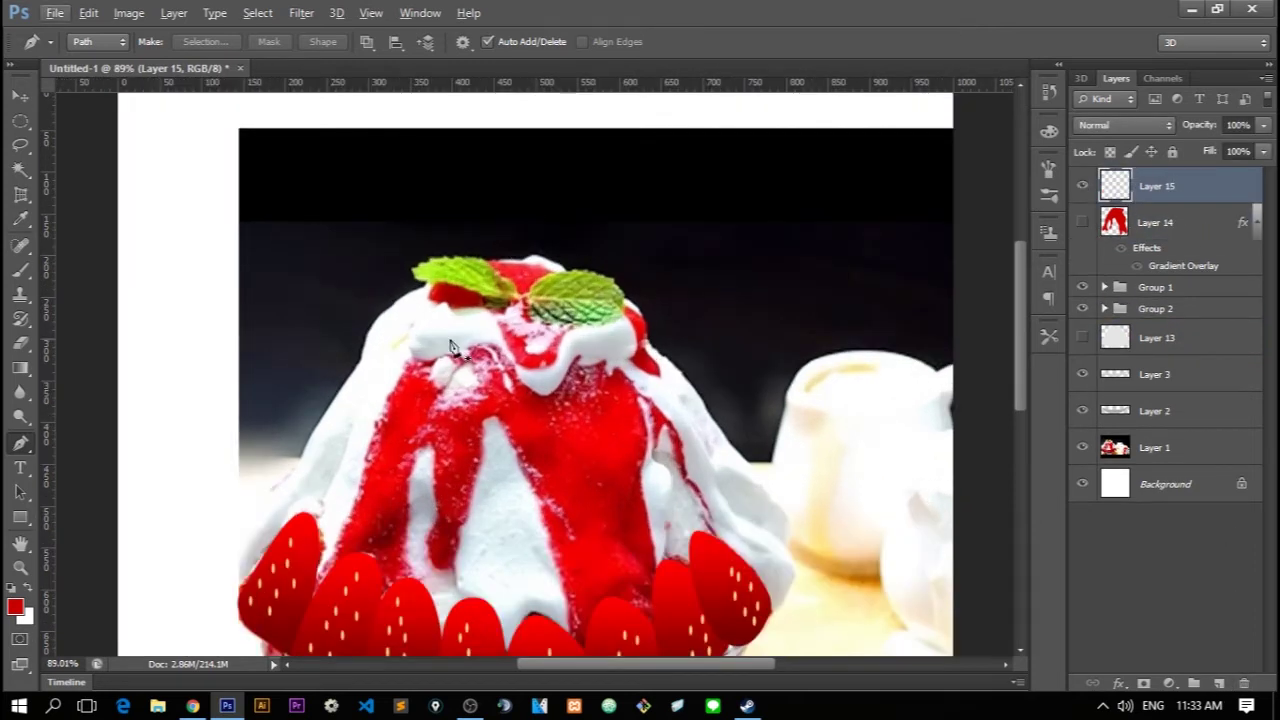
key(i)
click(519, 303)
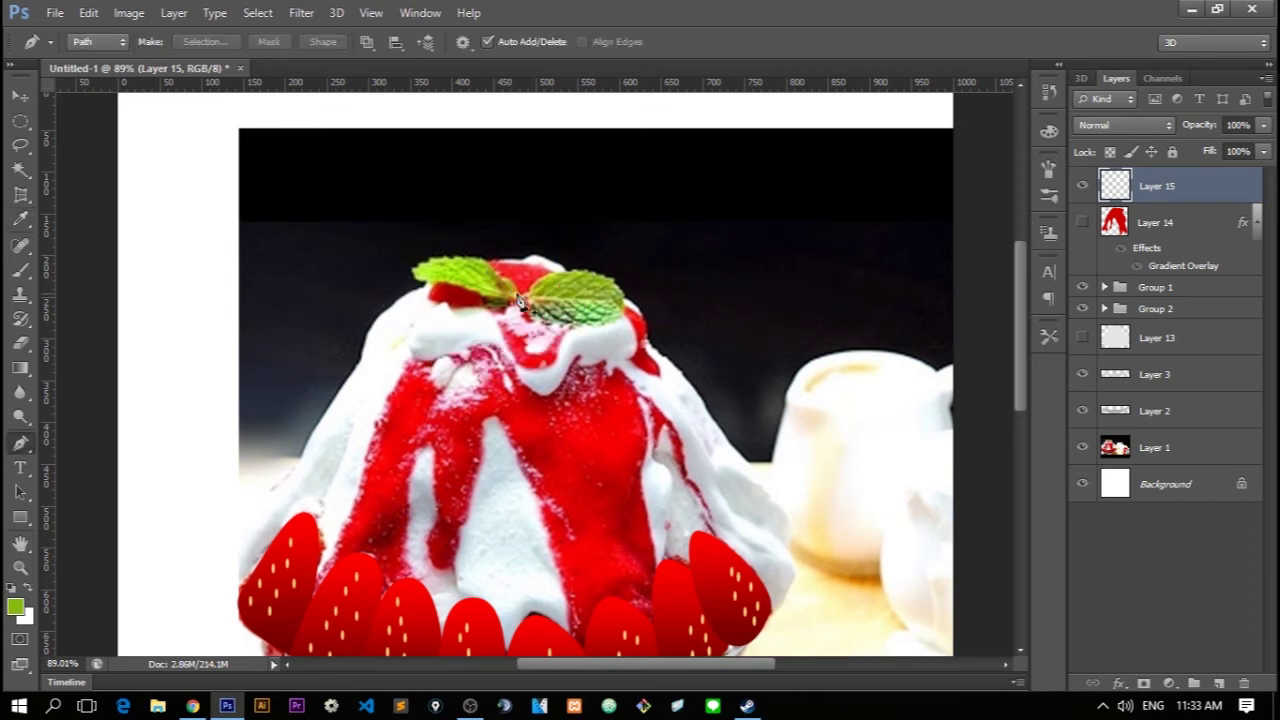
Trace the left mint leaf, fill it green, and delete its path
click(527, 307)
drag(414, 269, 446, 296)
click(492, 302)
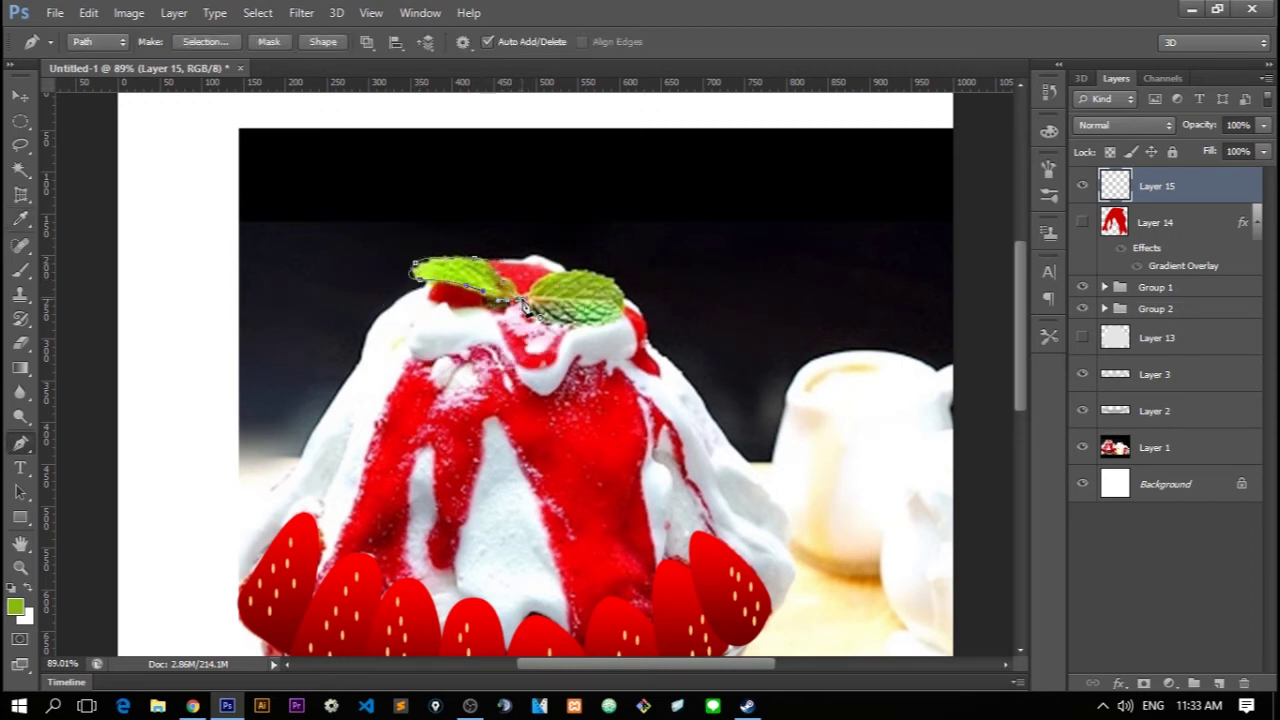
right_click(532, 300)
click(614, 365)
right_click(594, 276)
click(612, 296)
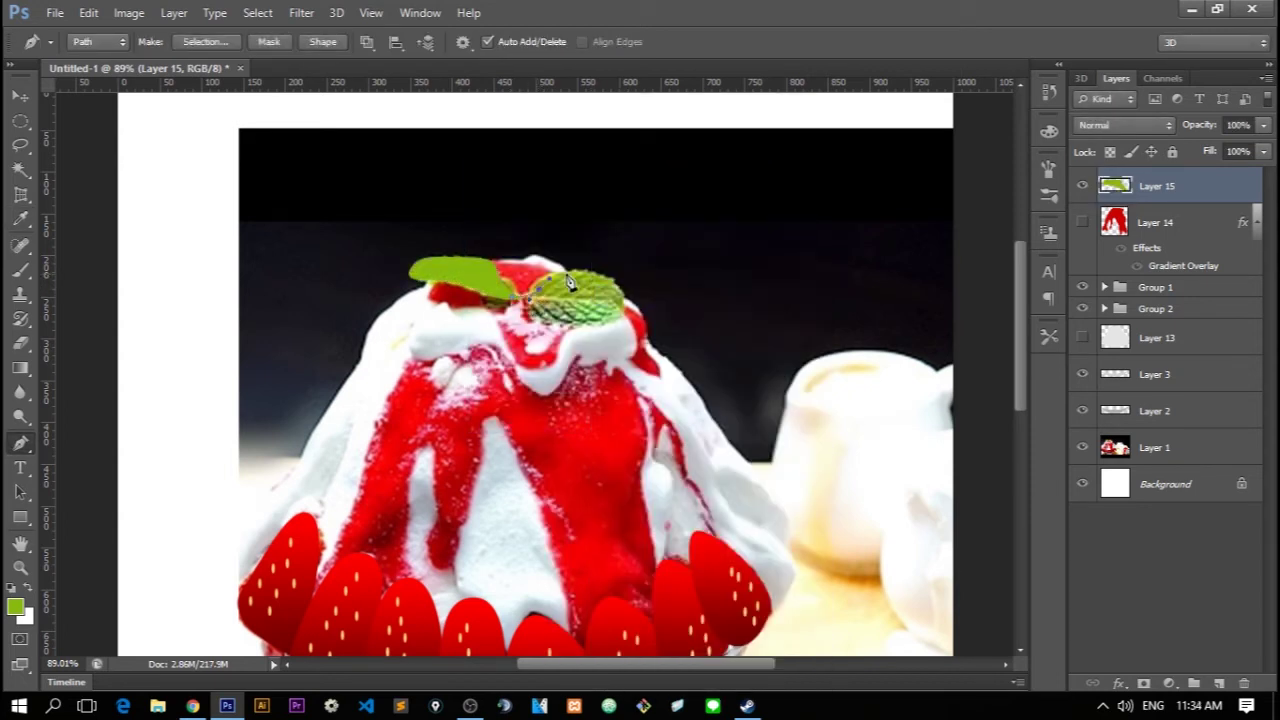
Trace the right mint leaf, fill it green, and delete its path
click(538, 314)
right_click(532, 246)
click(590, 356)
right_click(543, 210)
click(574, 243)
Toggle the reference photo, ice and syrup layers to check the leaves, ending with the ice visible
scroll(617, 286, down, 3)
scroll(567, 307, up, 4)
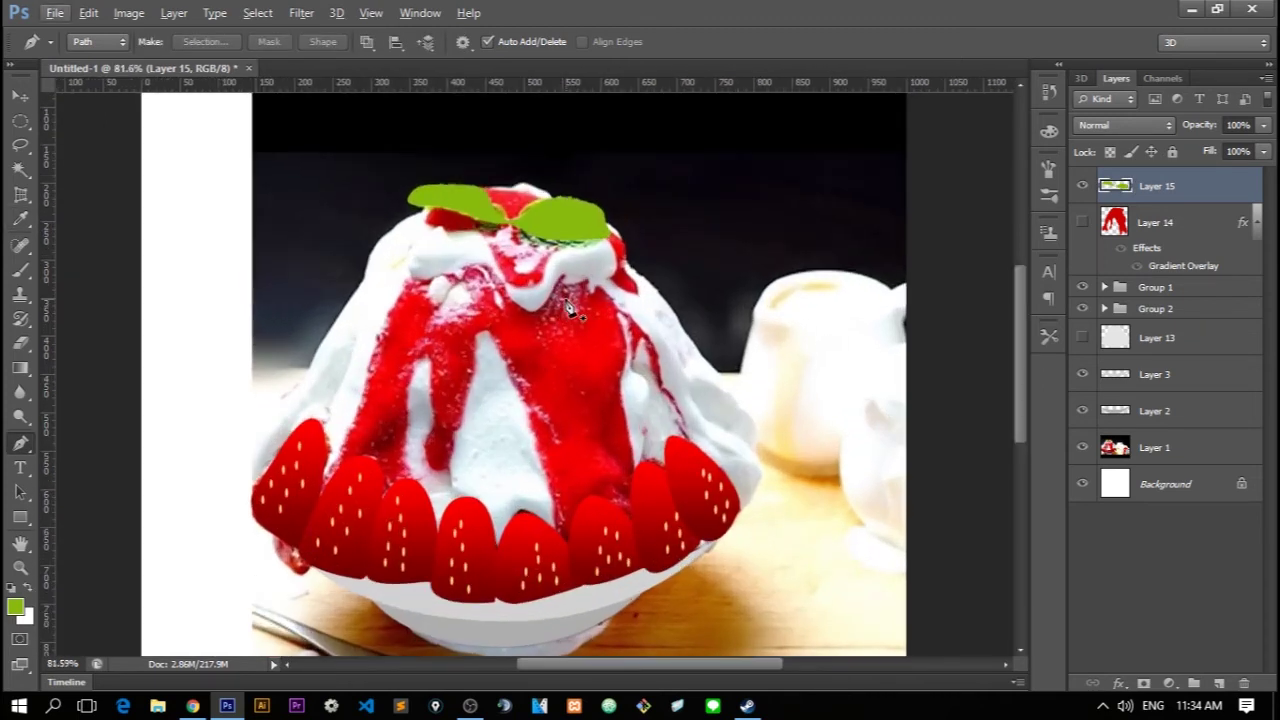
scroll(877, 363, down, 3)
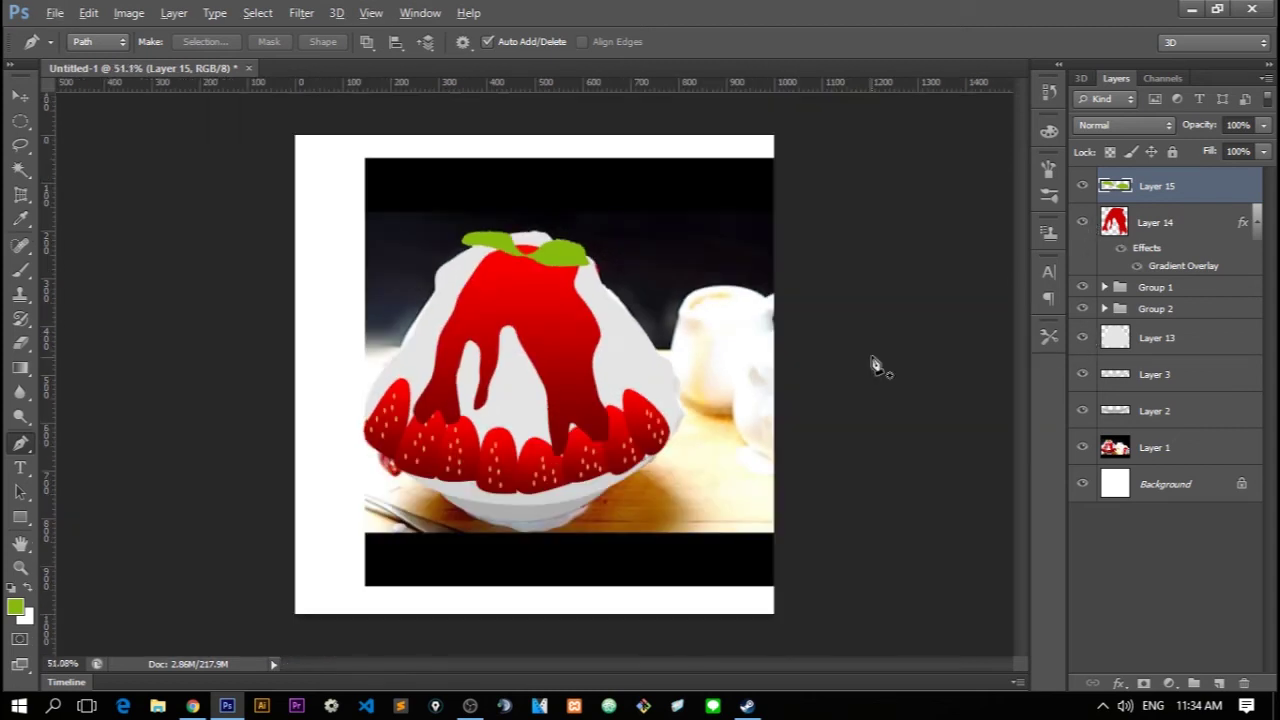
scroll(877, 363, up, 2)
click(1081, 450)
scroll(726, 457, down, 2)
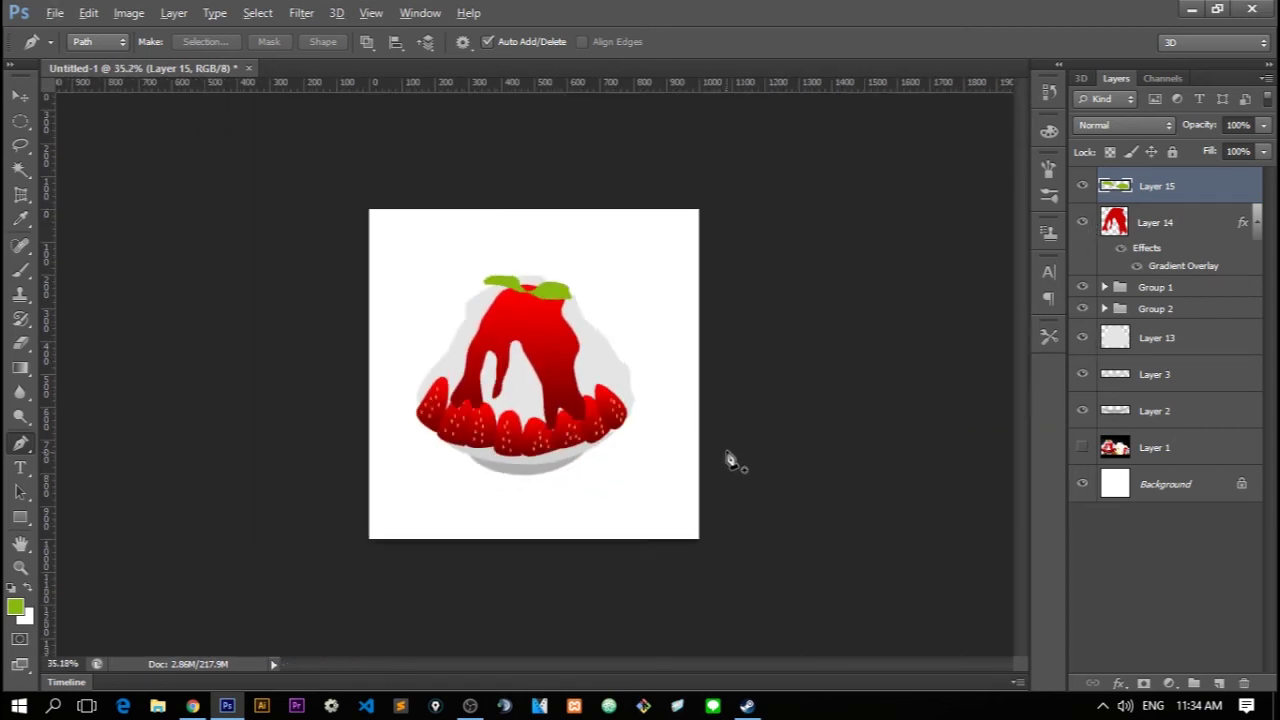
scroll(726, 457, down, 1)
scroll(563, 423, up, 3)
click(1082, 447)
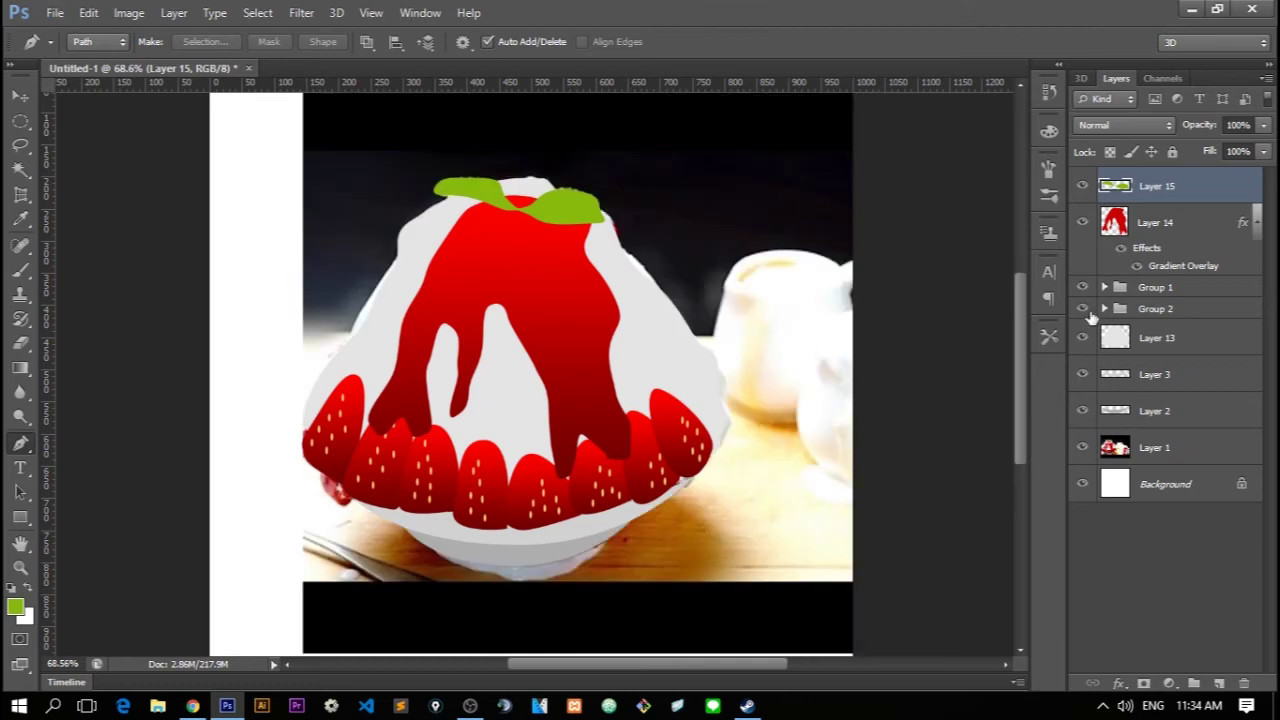
click(1082, 338)
click(1082, 222)
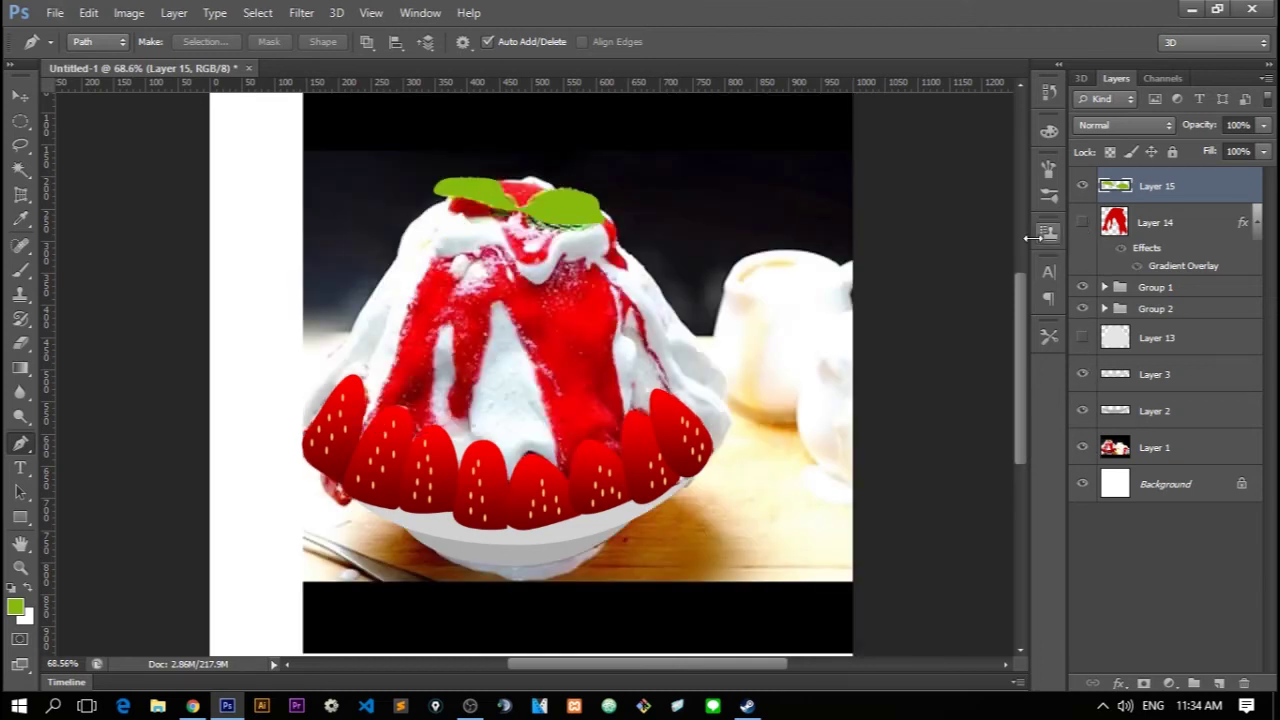
scroll(513, 357, up, 2)
scroll(513, 357, down, 3)
scroll(513, 357, up, 2)
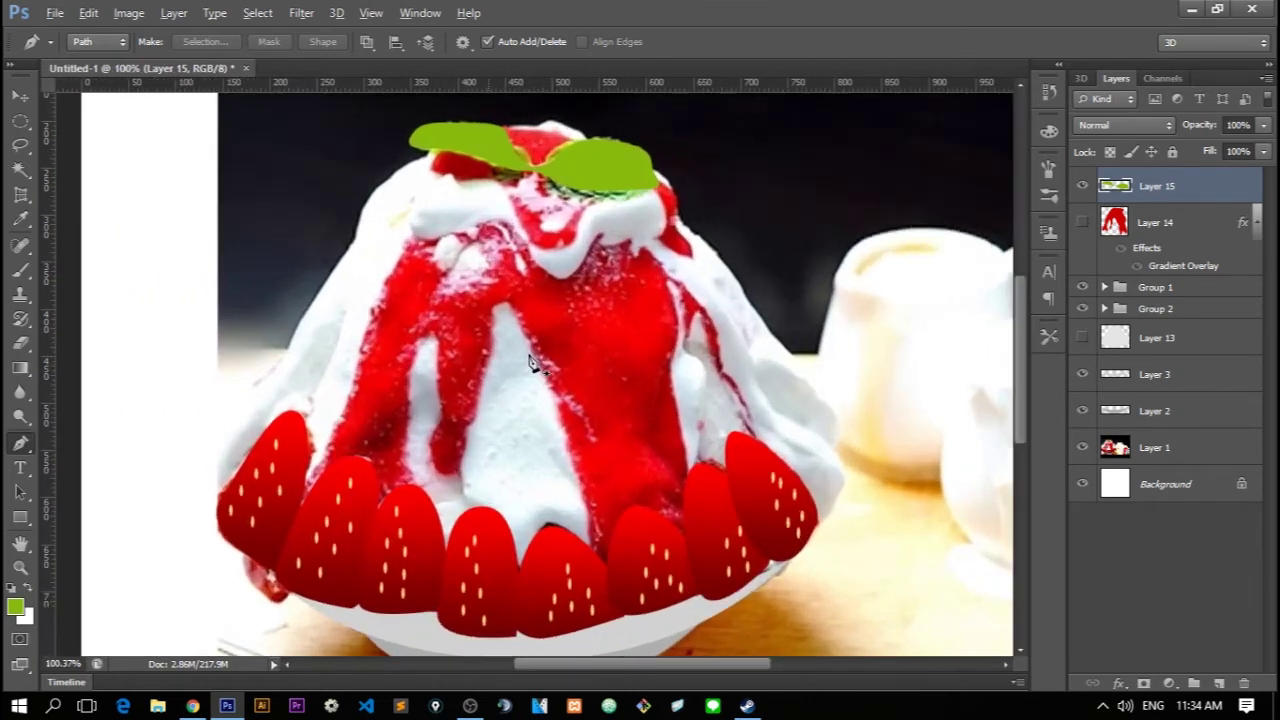
click(1082, 340)
Lighten ice Layer 13 to near-white with Hue/Saturation Lightness +68 and add Layer 16 above
click(1082, 338)
click(1088, 340)
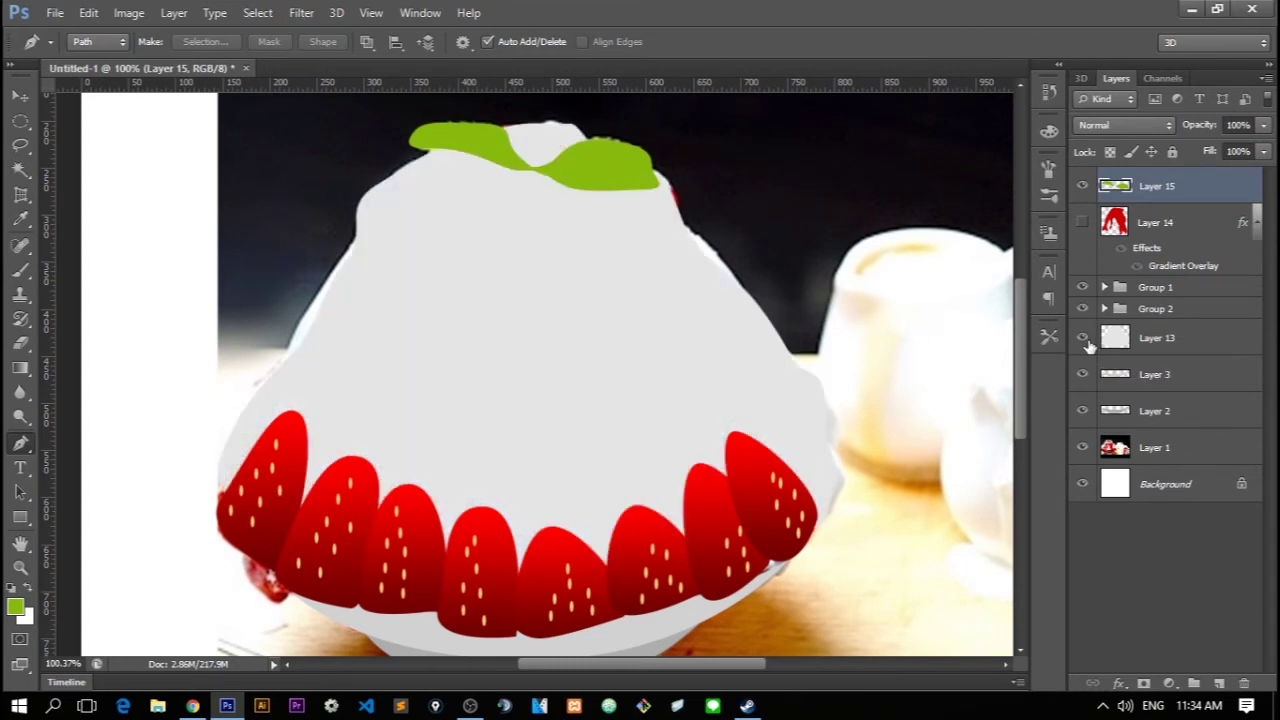
click(1148, 340)
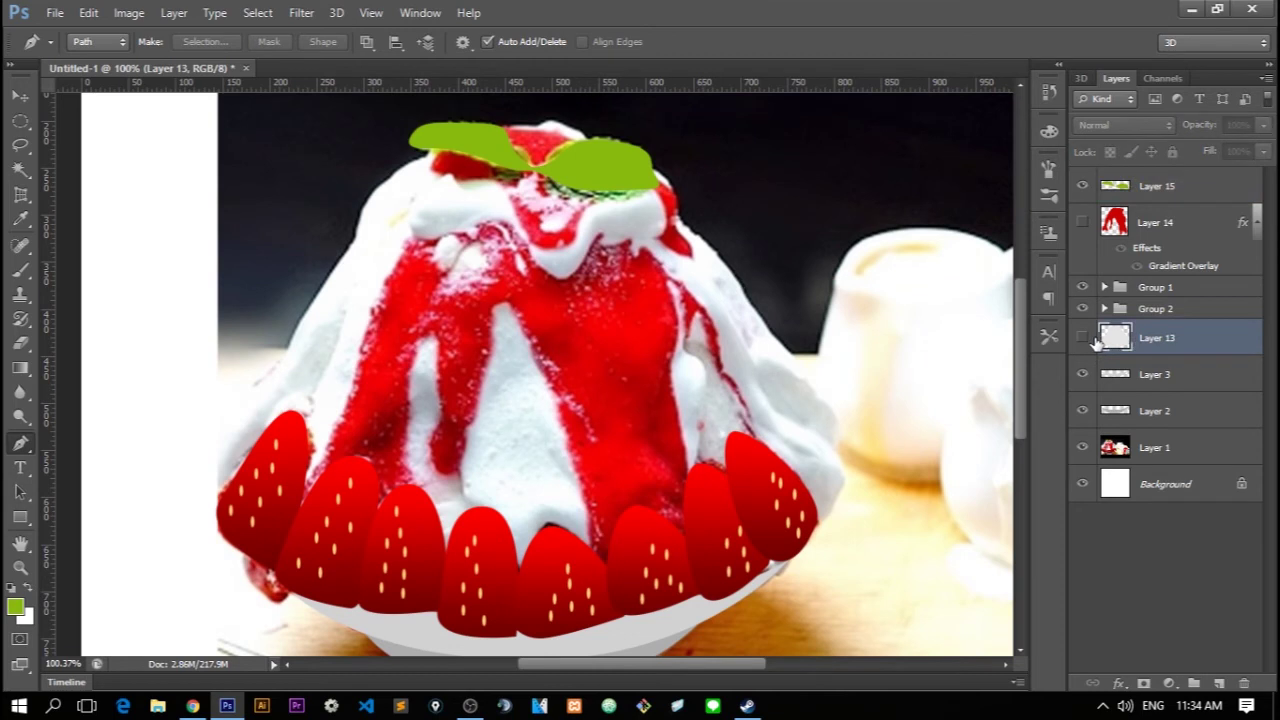
click(1083, 338)
key(ctrl+u)
drag(986, 491, 1022, 498)
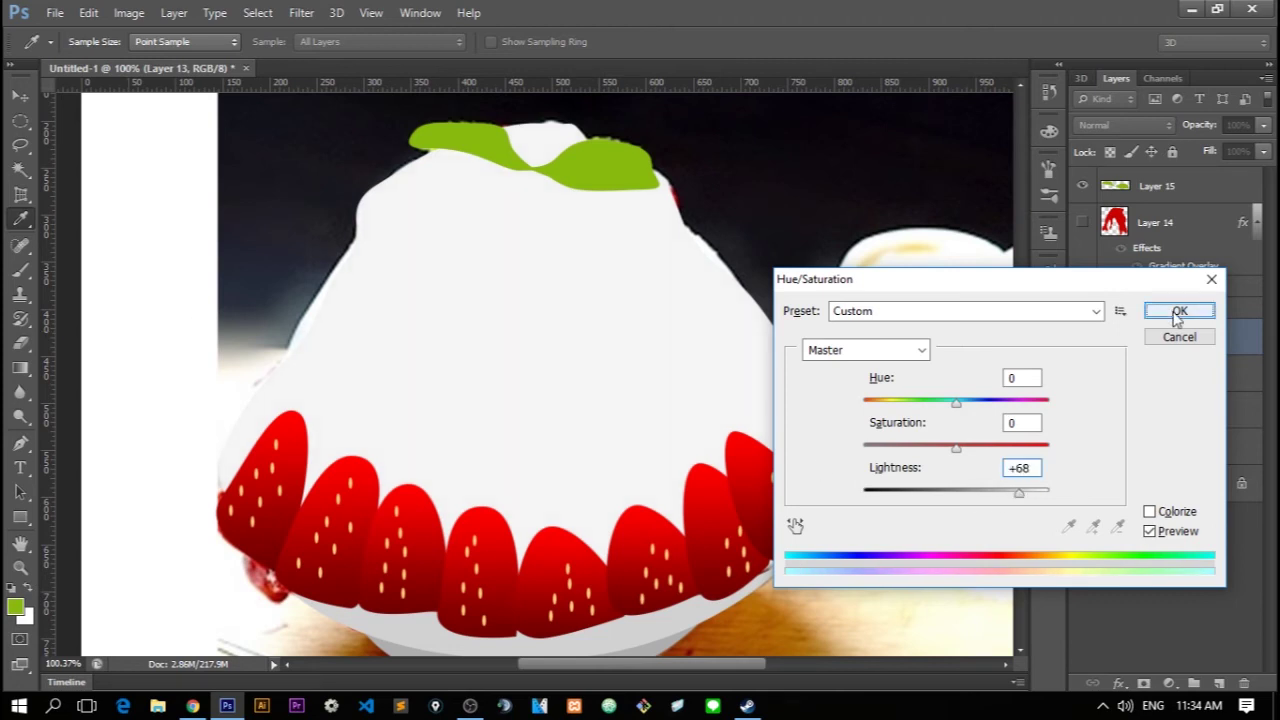
click(1178, 311)
key(p)
click(1220, 686)
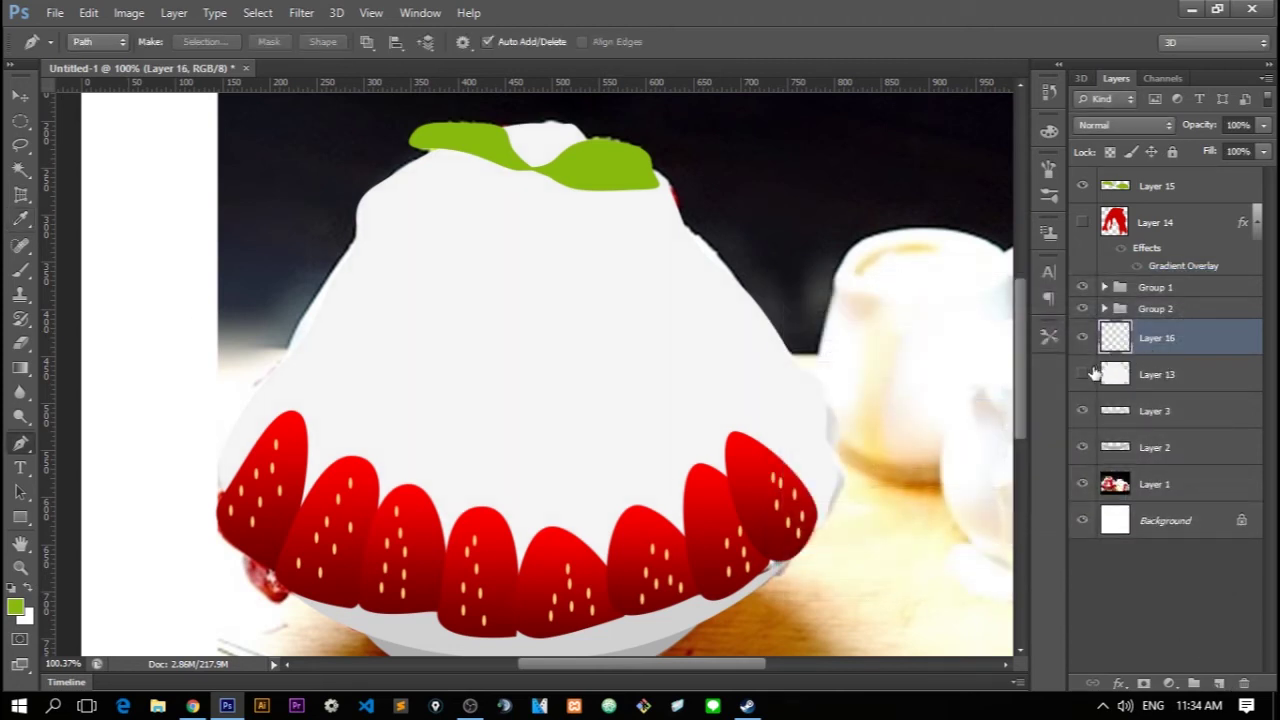
Hide the white ice layer and set the foreground to a grey shadow tone sampled from the ice
click(1083, 374)
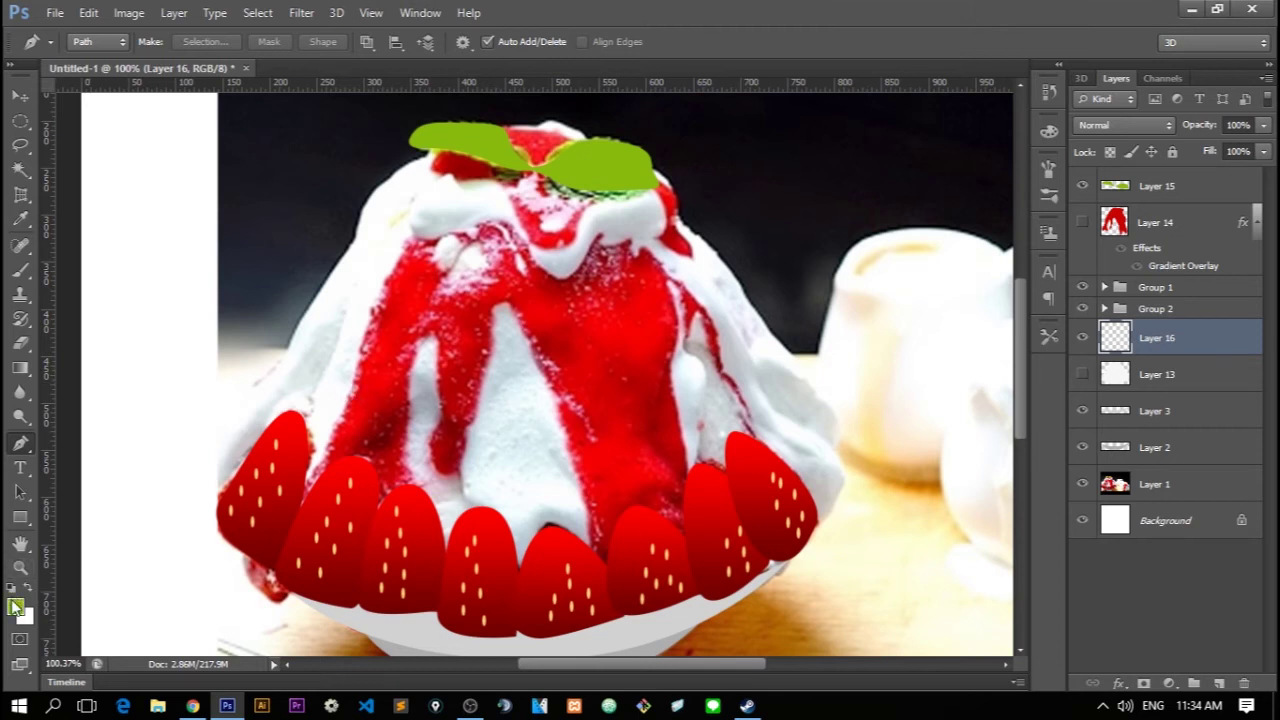
click(15, 606)
click(307, 366)
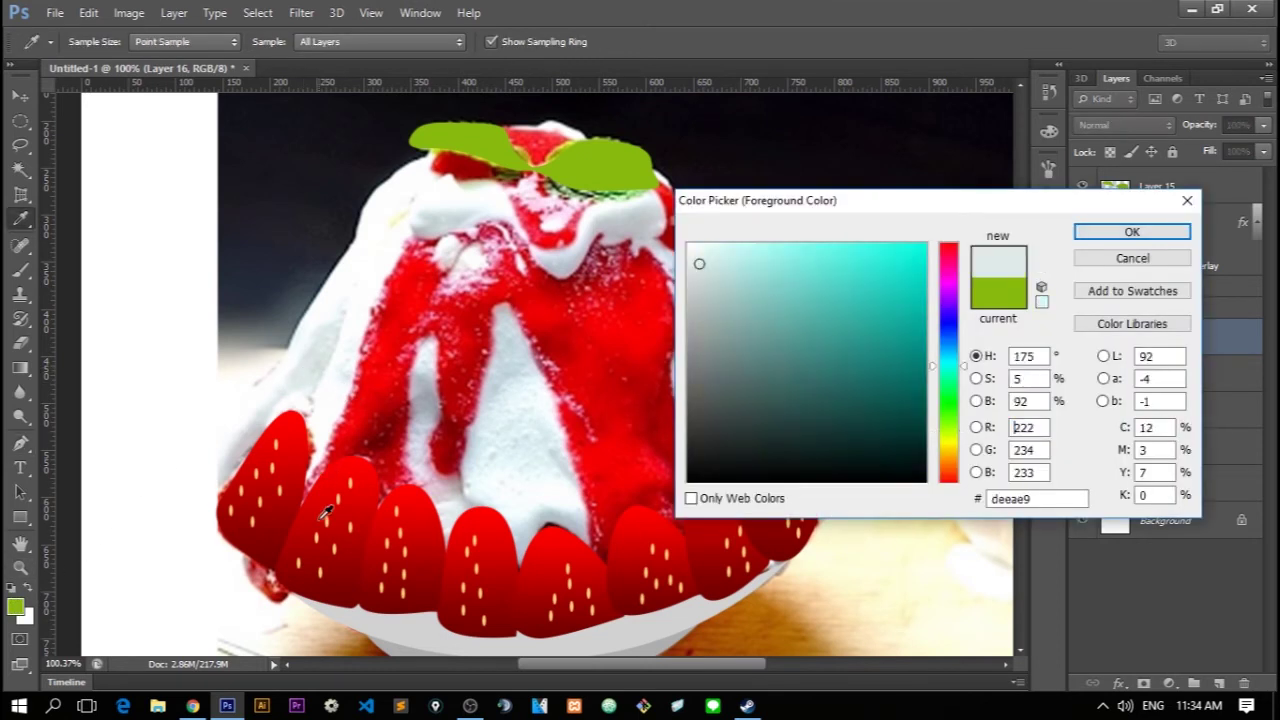
click(407, 620)
key(Return)
Trace three shadow outlines on the left and centre of the ice mound
key(p)
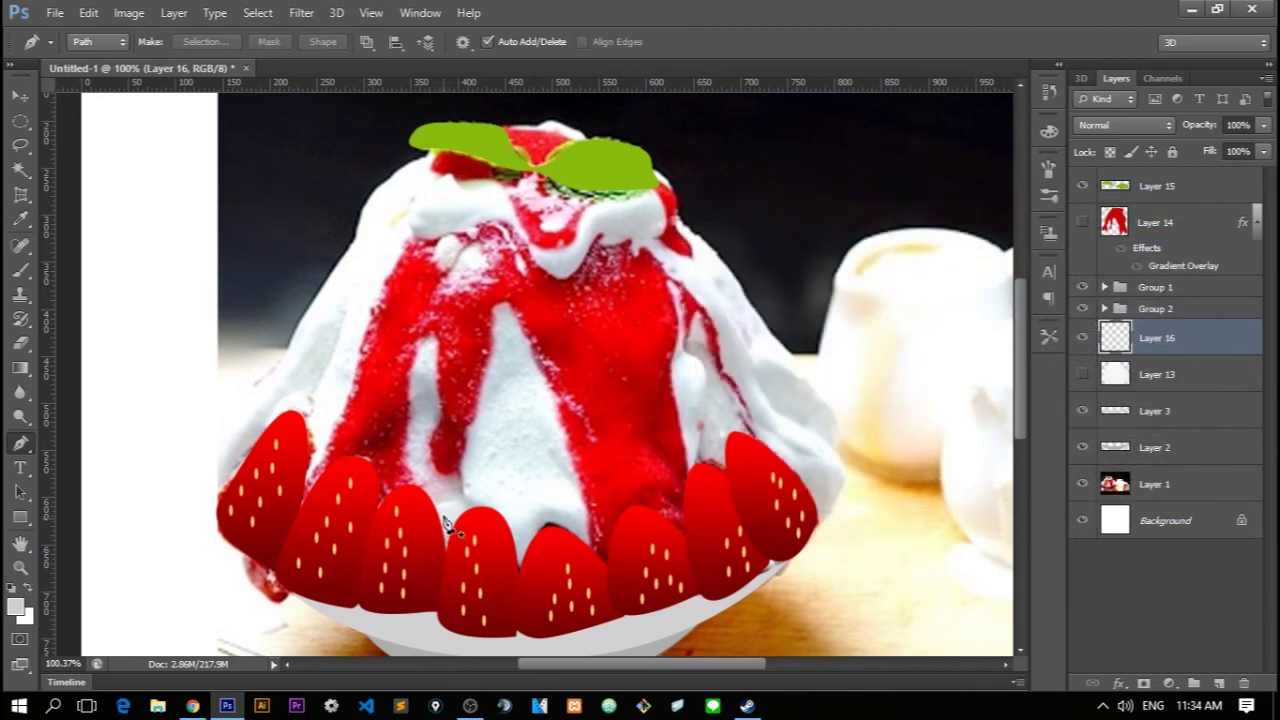
click(227, 494)
drag(238, 436, 289, 371)
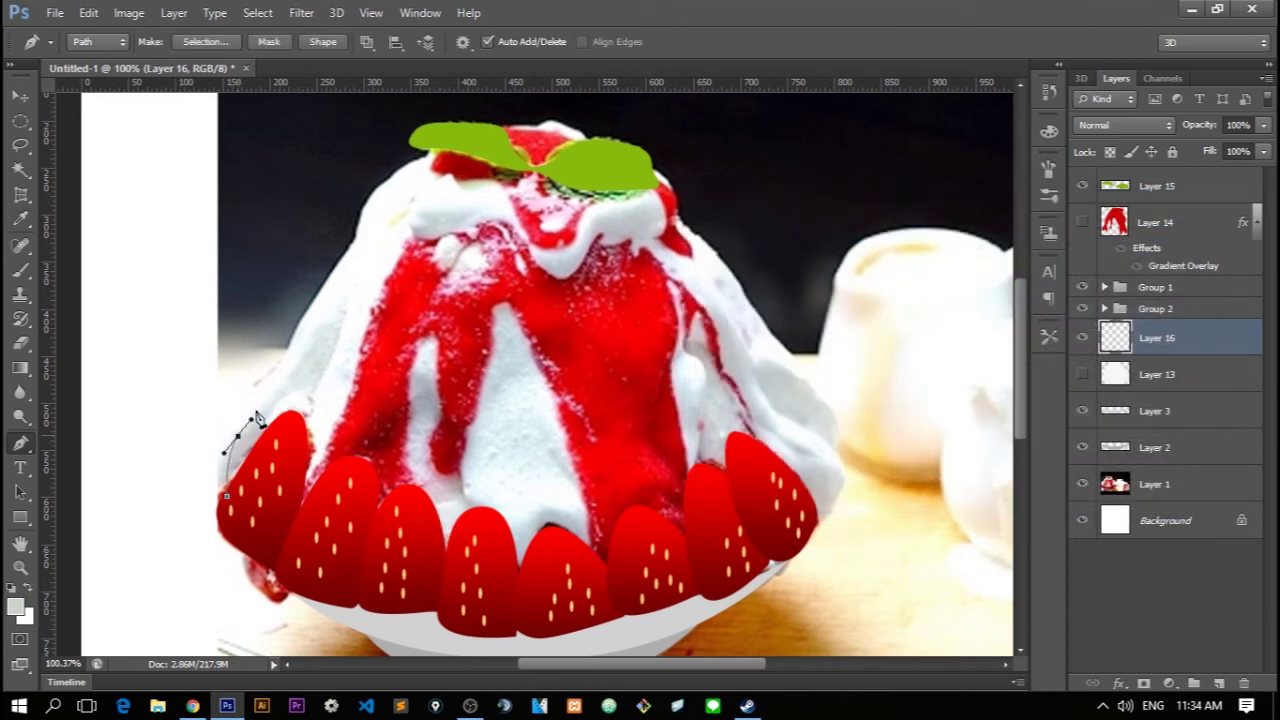
click(348, 297)
drag(328, 383, 312, 416)
drag(271, 490, 240, 510)
click(228, 495)
mouse_move(403, 508)
mouse_down()
mouse_move(408, 398)
mouse_move(455, 452)
mouse_up()
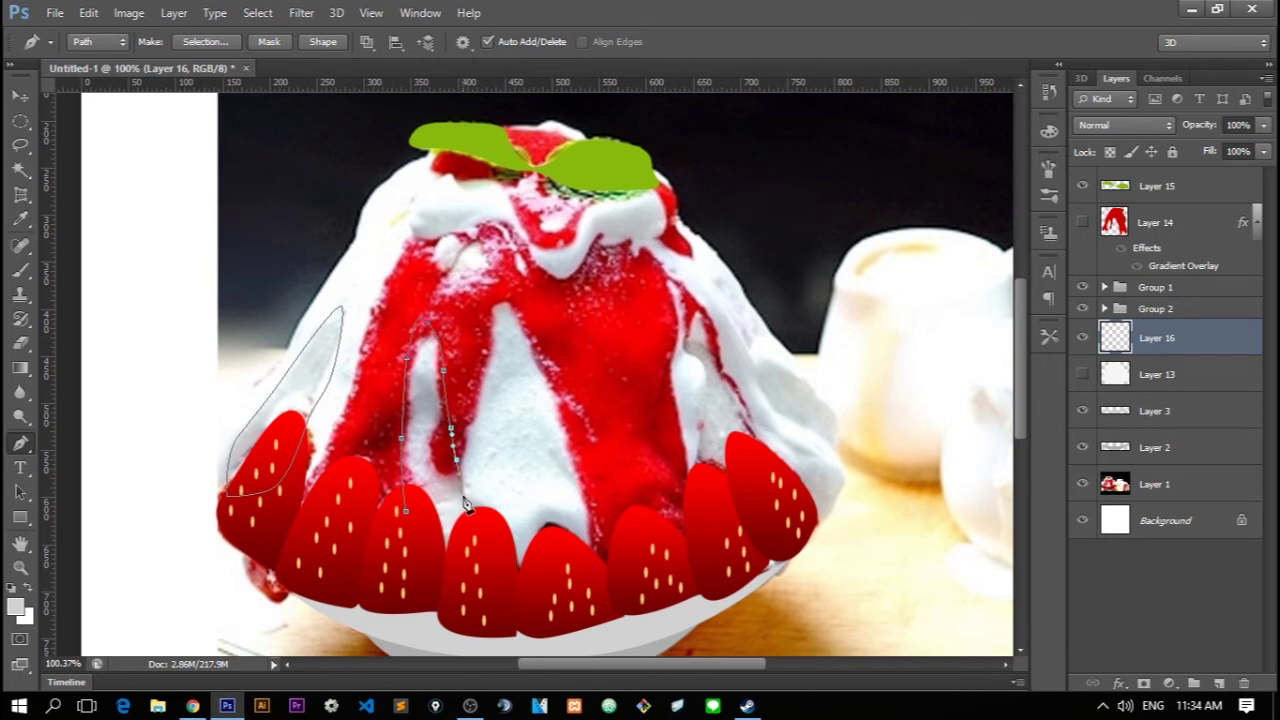
mouse_move(458, 542)
mouse_down()
mouse_move(410, 527)
mouse_move(421, 548)
mouse_up()
click(407, 513)
click(528, 560)
mouse_move(548, 511)
mouse_down()
mouse_move(570, 528)
mouse_move(595, 598)
mouse_up()
click(530, 562)
Trace further shadow outlines on the right and upper-right of the mound
drag(552, 438, 543, 418)
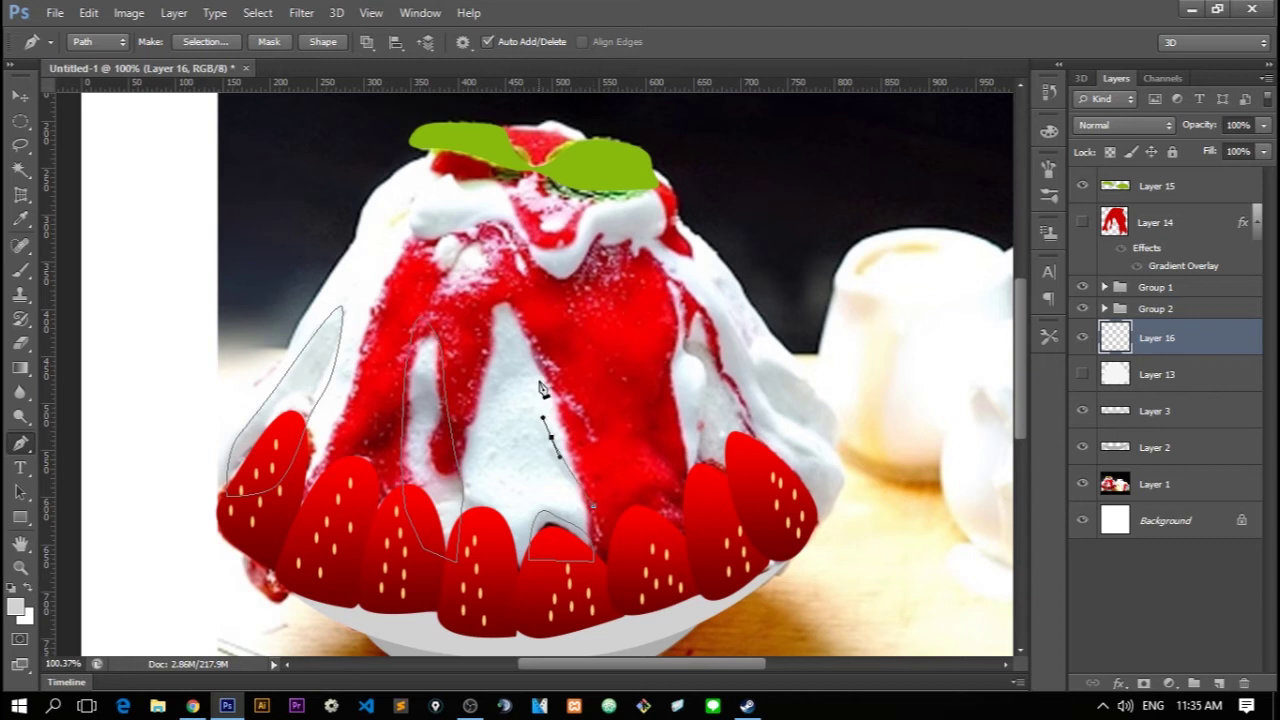
drag(532, 322, 552, 350)
click(596, 506)
drag(693, 367, 690, 338)
click(754, 455)
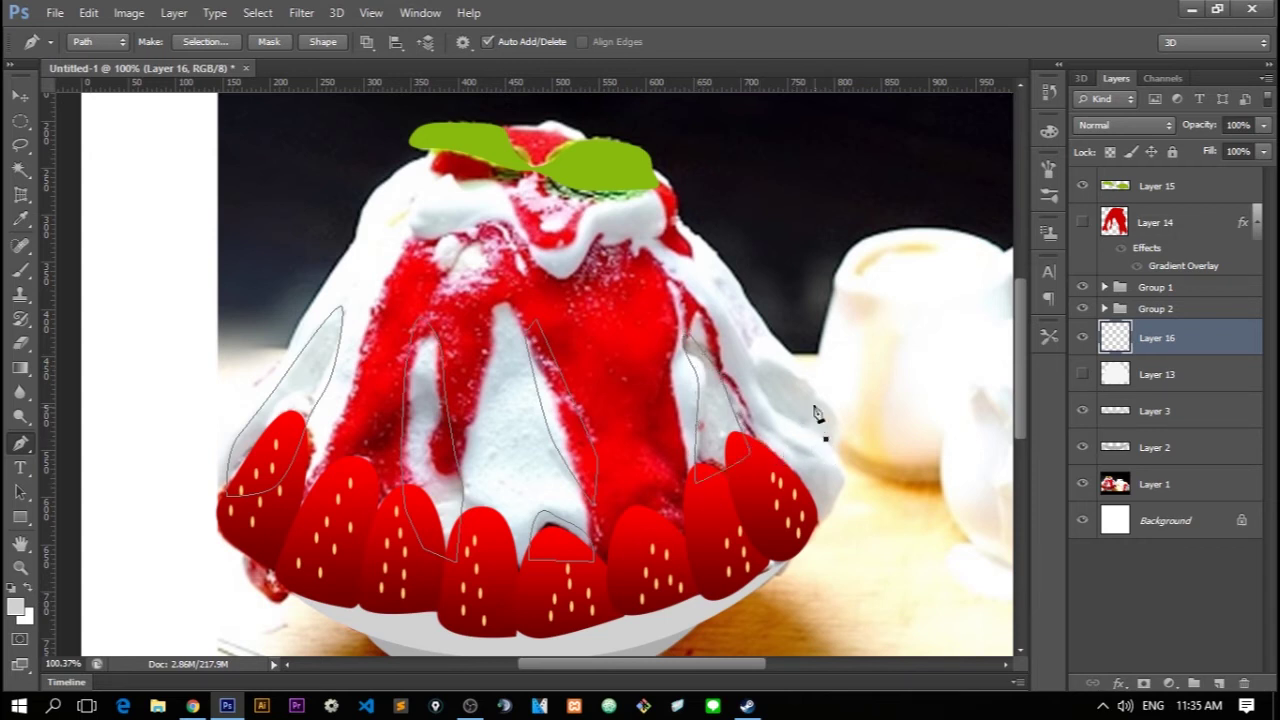
click(754, 347)
drag(790, 419, 824, 447)
click(754, 348)
drag(712, 281, 729, 299)
scroll(760, 300, down, 1)
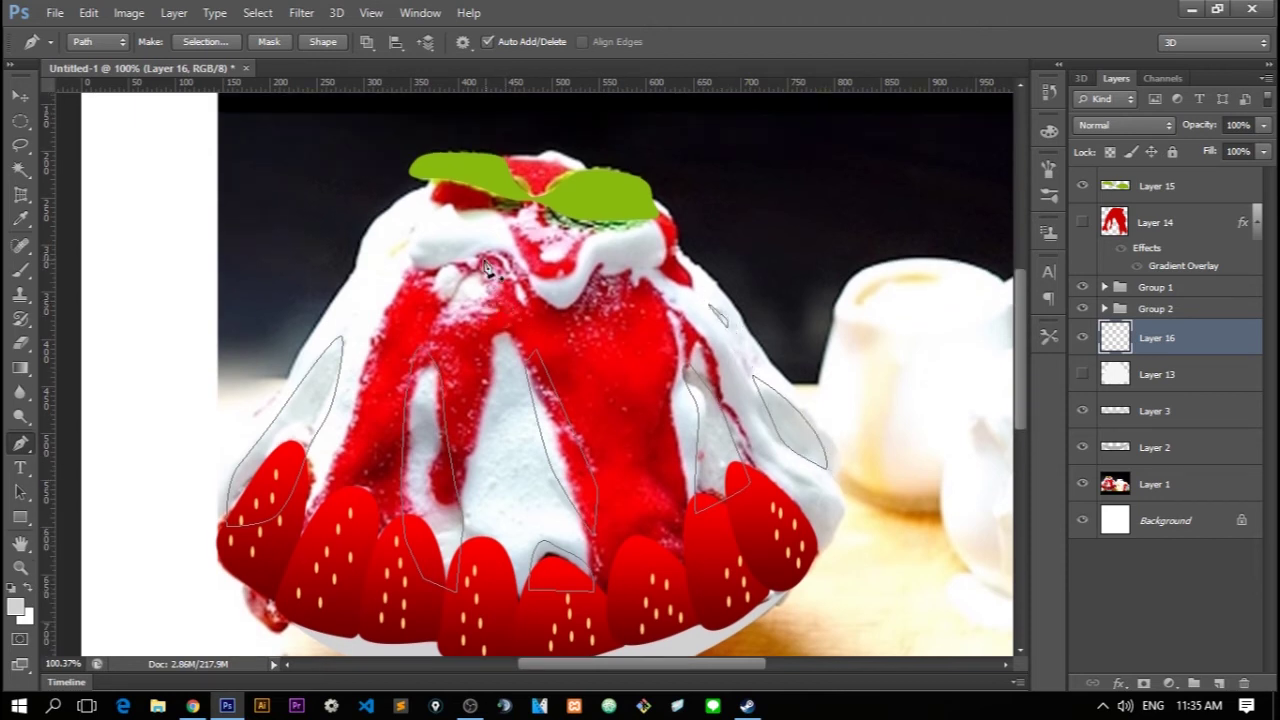
scroll(697, 318, down, 2)
Fill the shadow paths with the grey colour and delete the paths
right_click(697, 318)
click(776, 371)
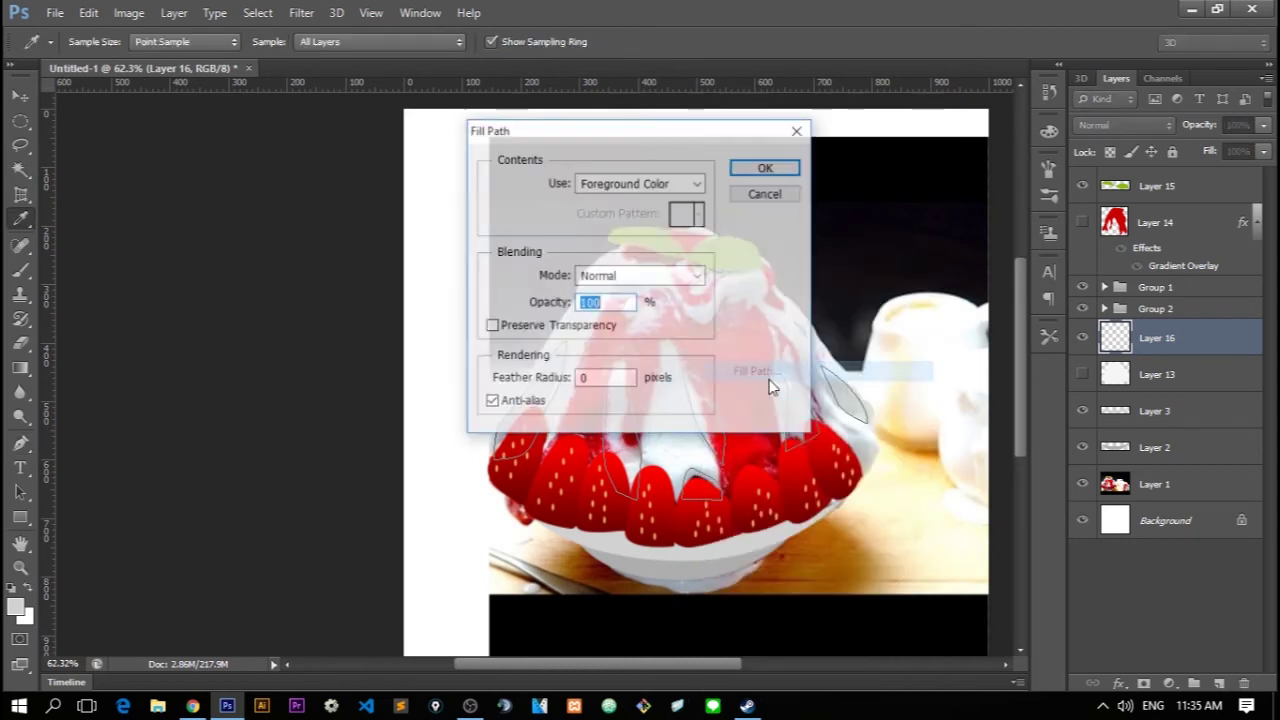
key(Return)
right_click(784, 302)
click(839, 296)
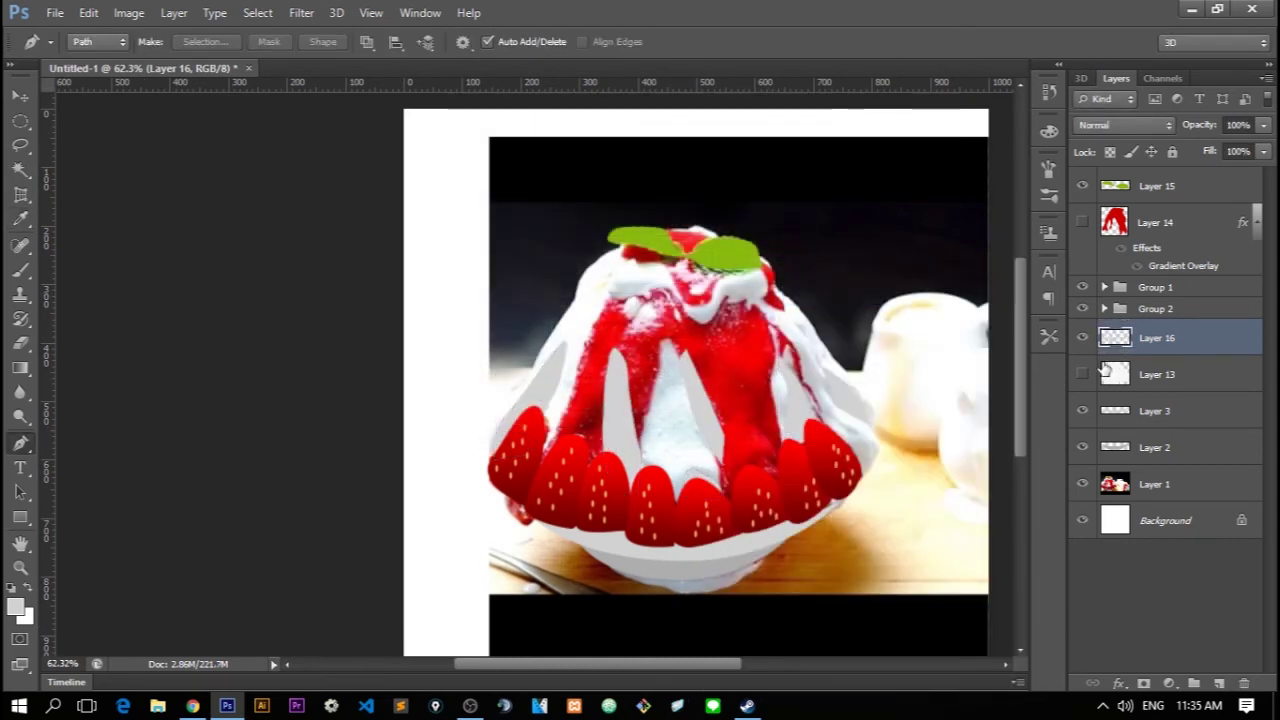
Show the white ice and red syrup layers again
click(1082, 374)
scroll(800, 397, down, 1)
scroll(540, 383, up, 1)
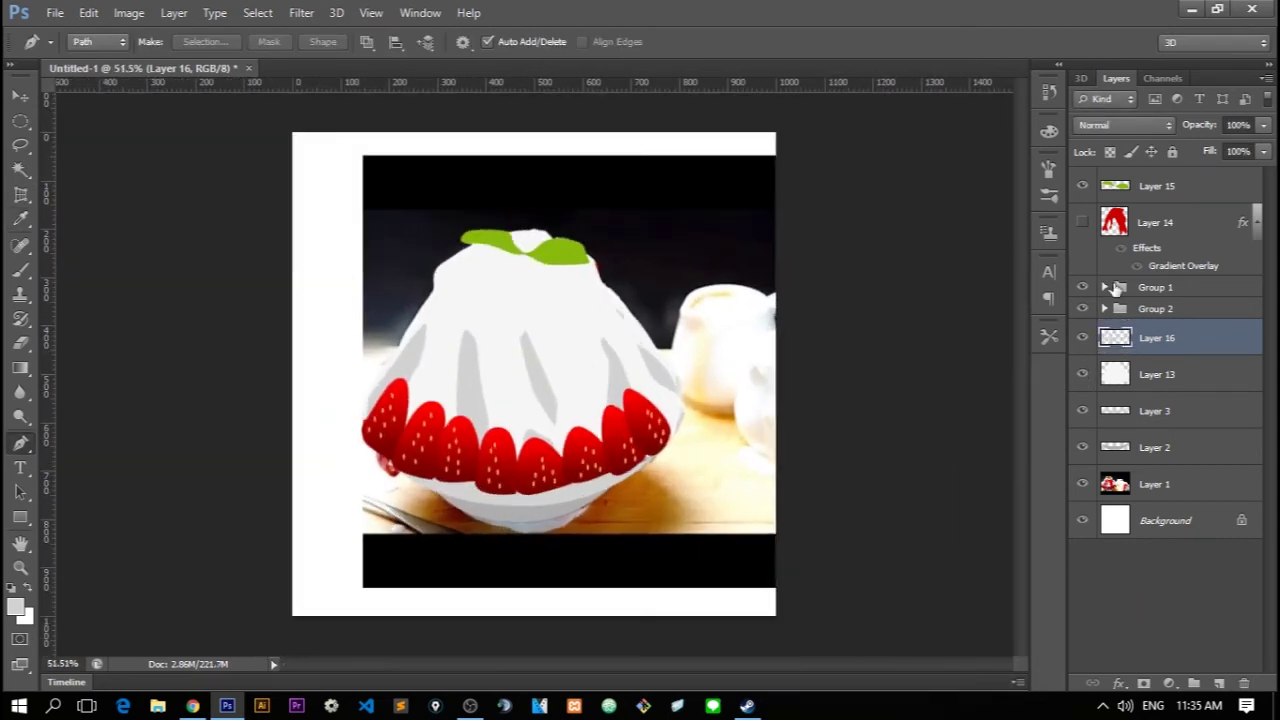
click(1082, 221)
scroll(586, 349, down, 4)
scroll(537, 357, up, 8)
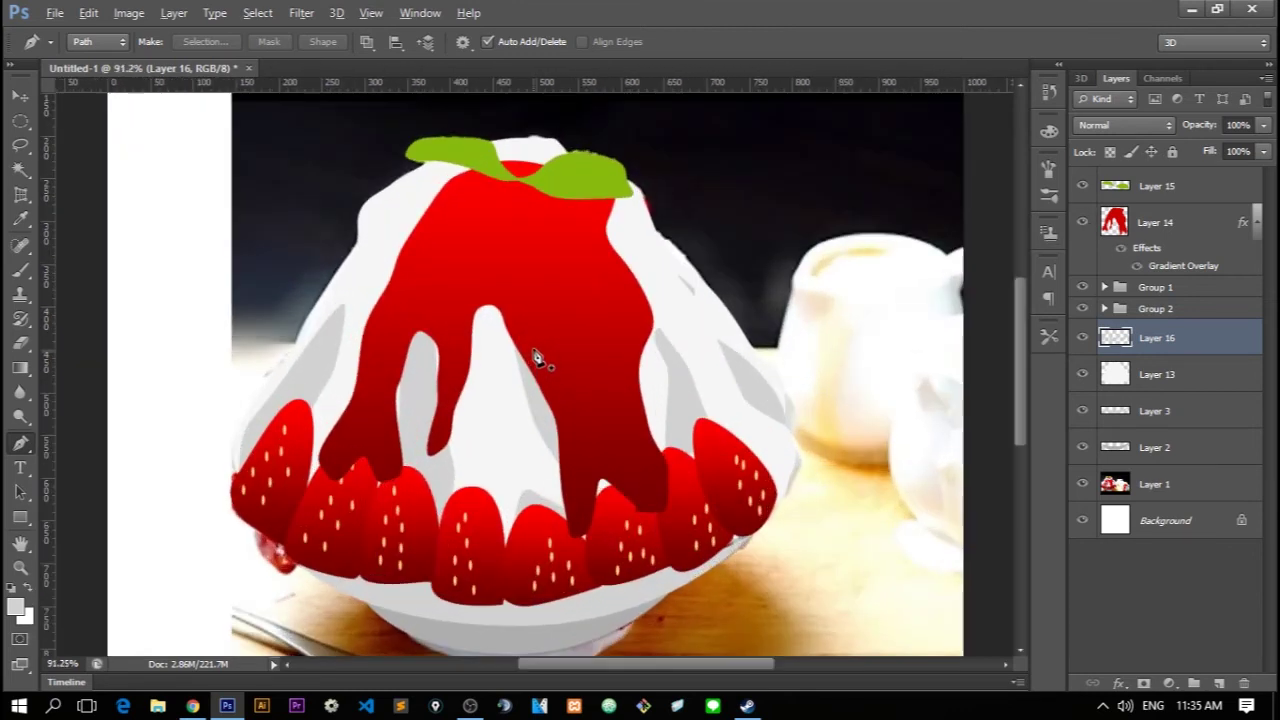
scroll(550, 345, down, 2)
scroll(553, 341, down, 2)
scroll(609, 277, up, 7)
scroll(586, 300, down, 7)
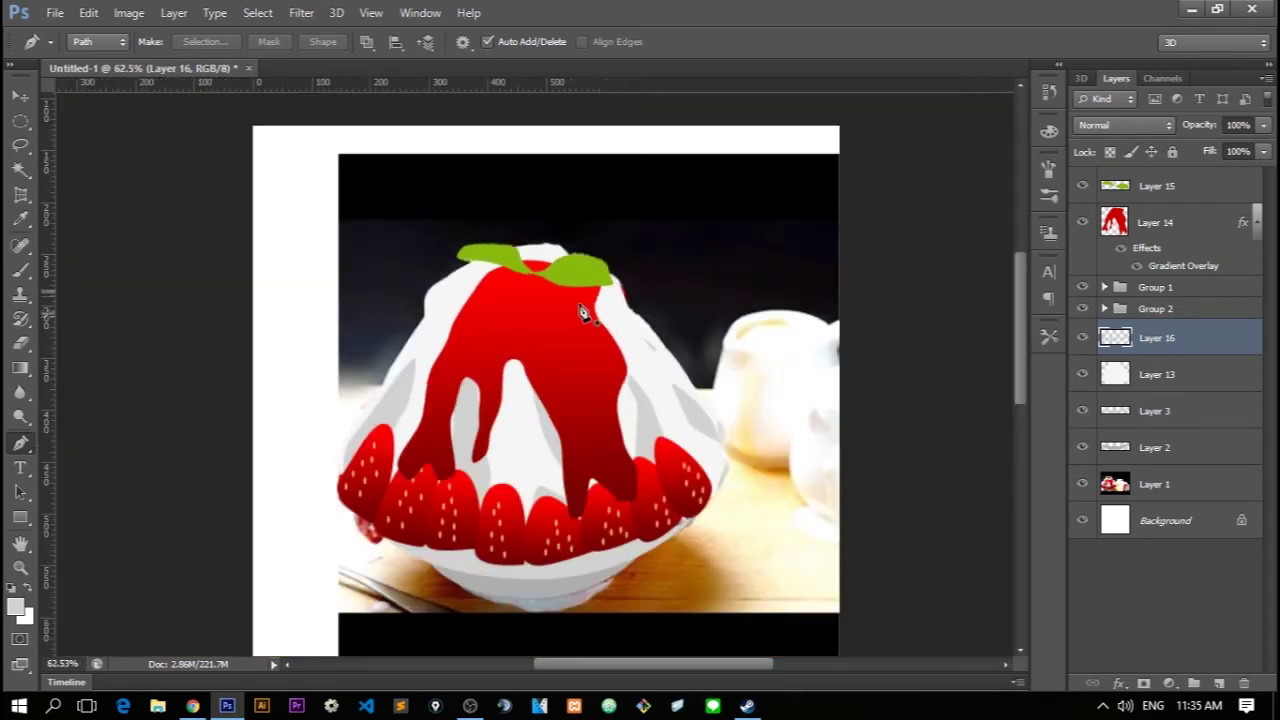
scroll(700, 440, down, 1)
Compare the drawing with and without the reference photo, then add empty Layer 17 above Layer 16
click(1082, 484)
scroll(595, 400, down, 4)
scroll(595, 400, up, 1)
scroll(590, 400, down, 3)
scroll(585, 395, up, 1)
scroll(700, 410, up, 3)
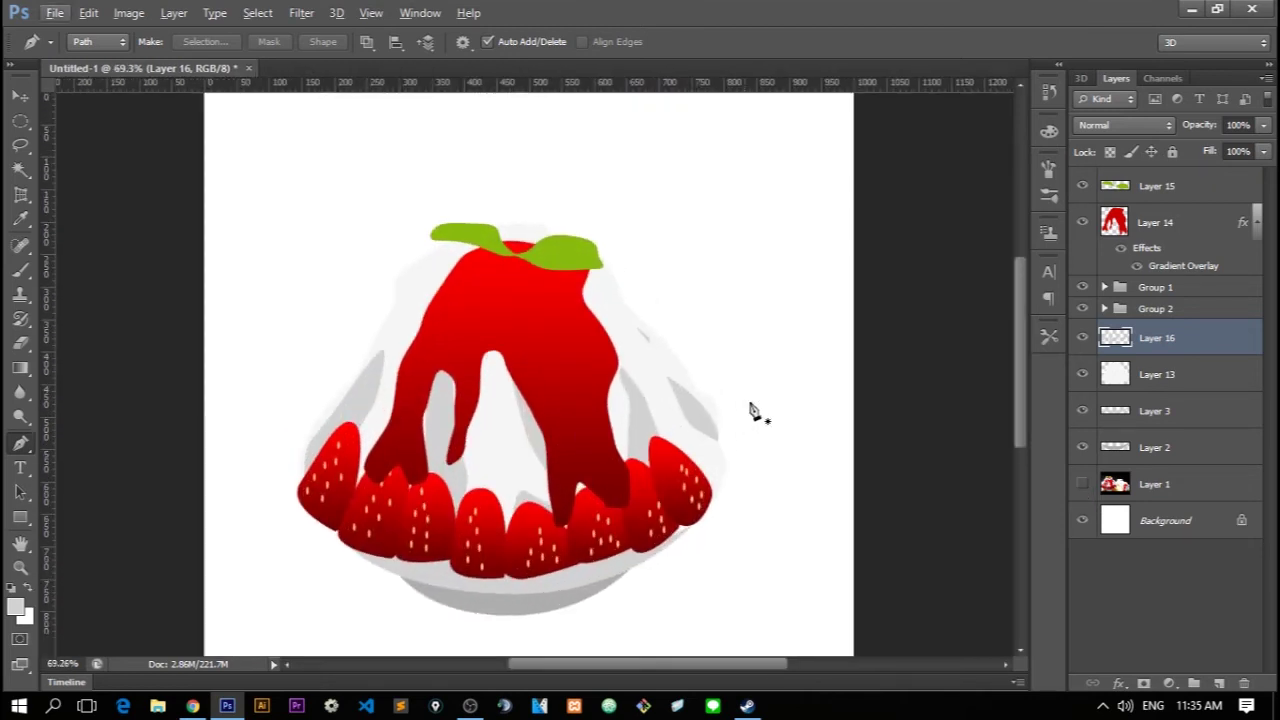
click(1082, 484)
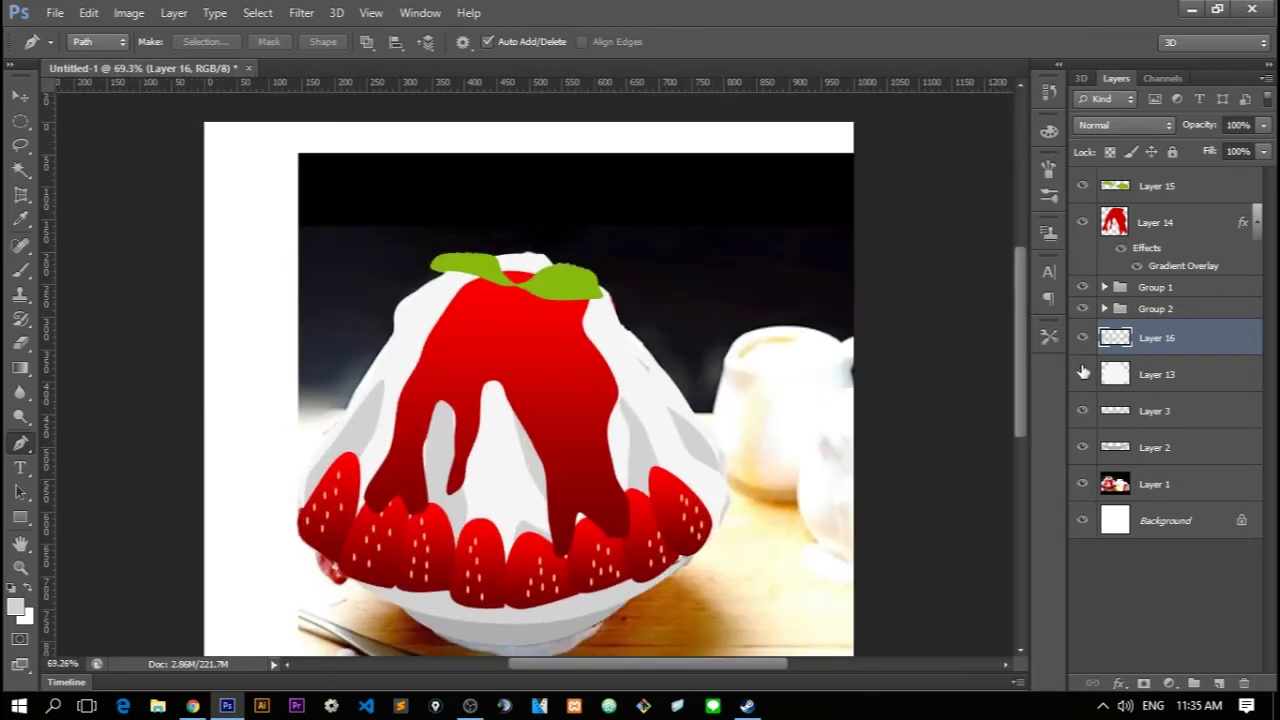
scroll(511, 374, up, 1)
scroll(470, 432, up, 1)
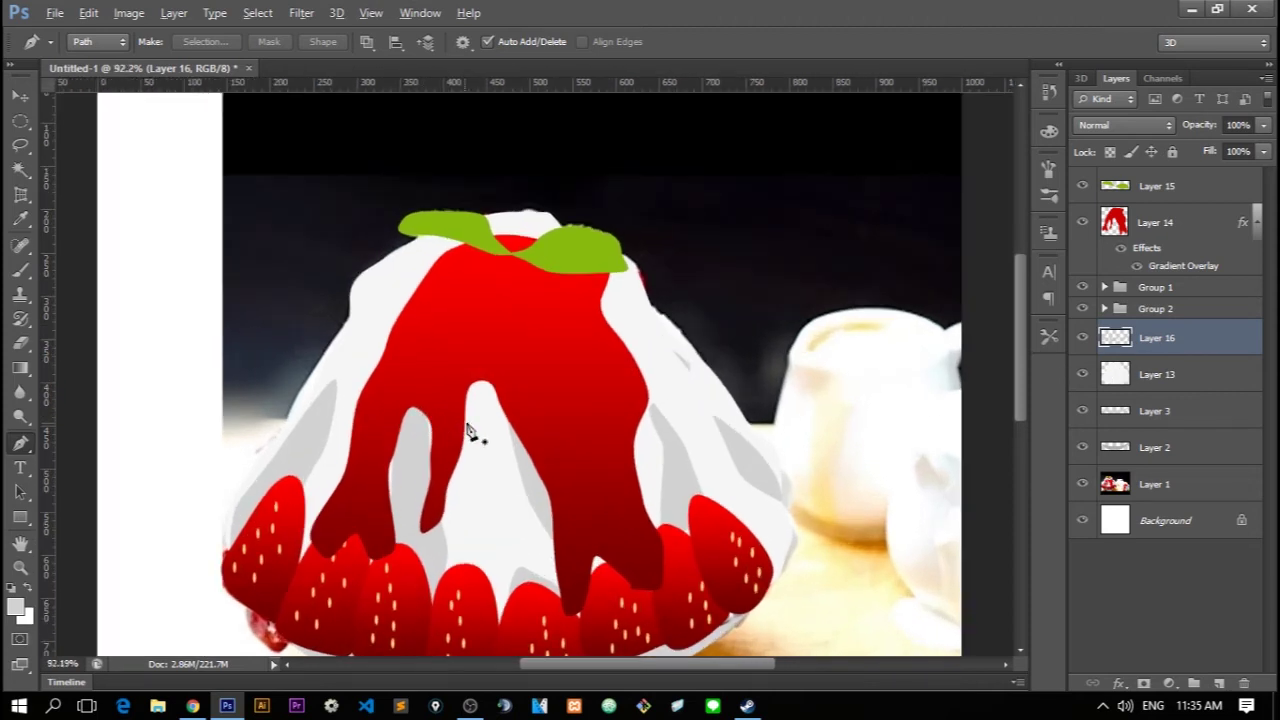
click(1218, 684)
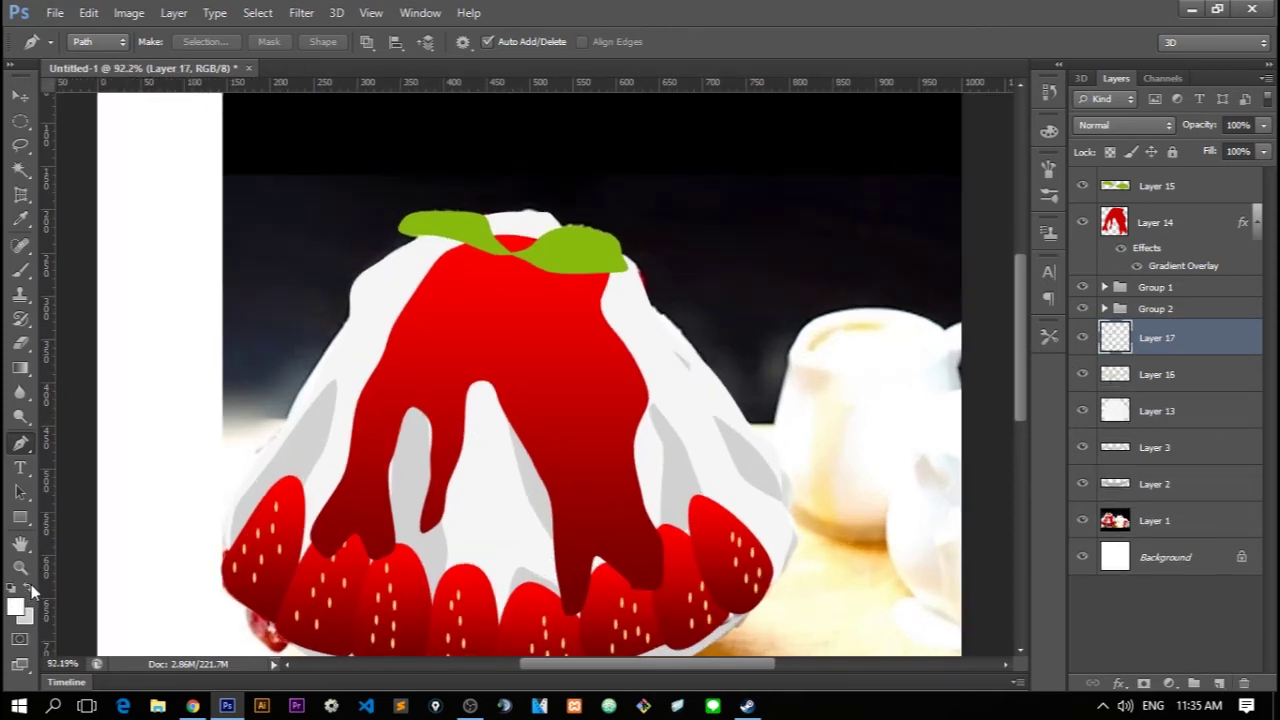
Outline two thin leaf-shaped highlight streaks along the ice mound's left edge with the Pen tool
click(373, 295)
click(370, 320)
click(367, 344)
drag(373, 296, 360, 281)
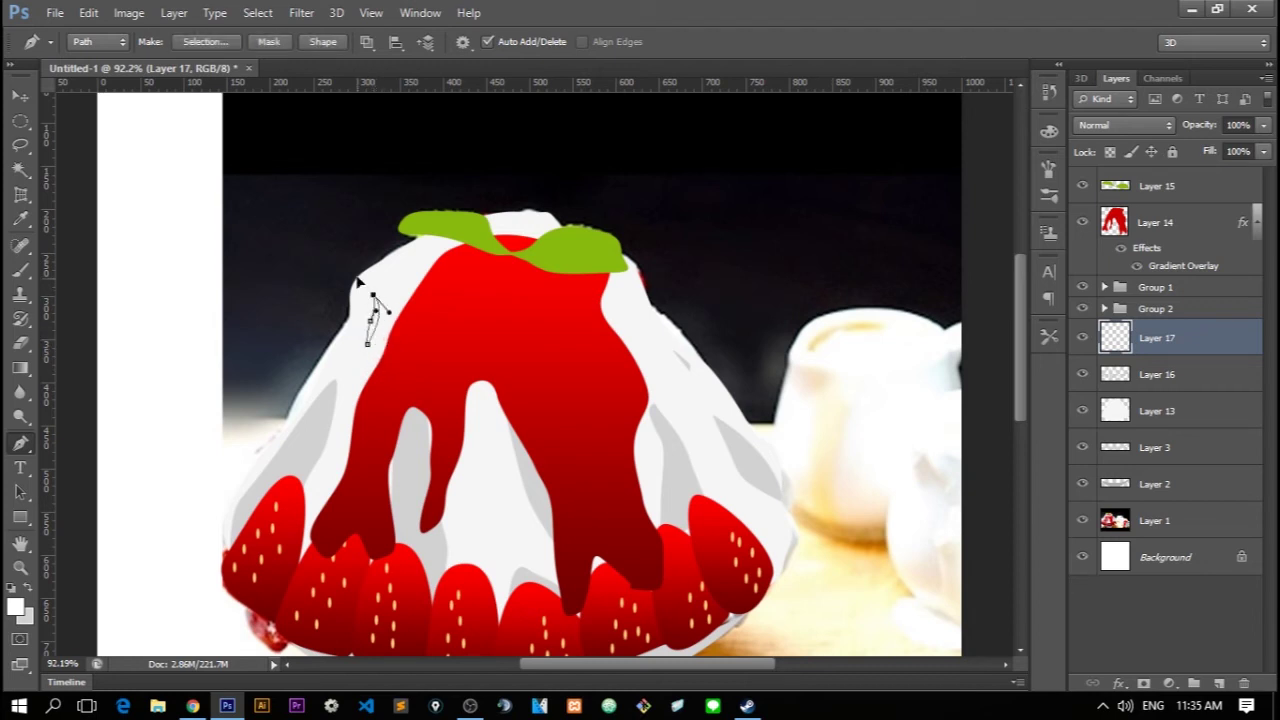
click(350, 365)
click(474, 416)
click(467, 459)
click(463, 513)
click(466, 528)
click(474, 418)
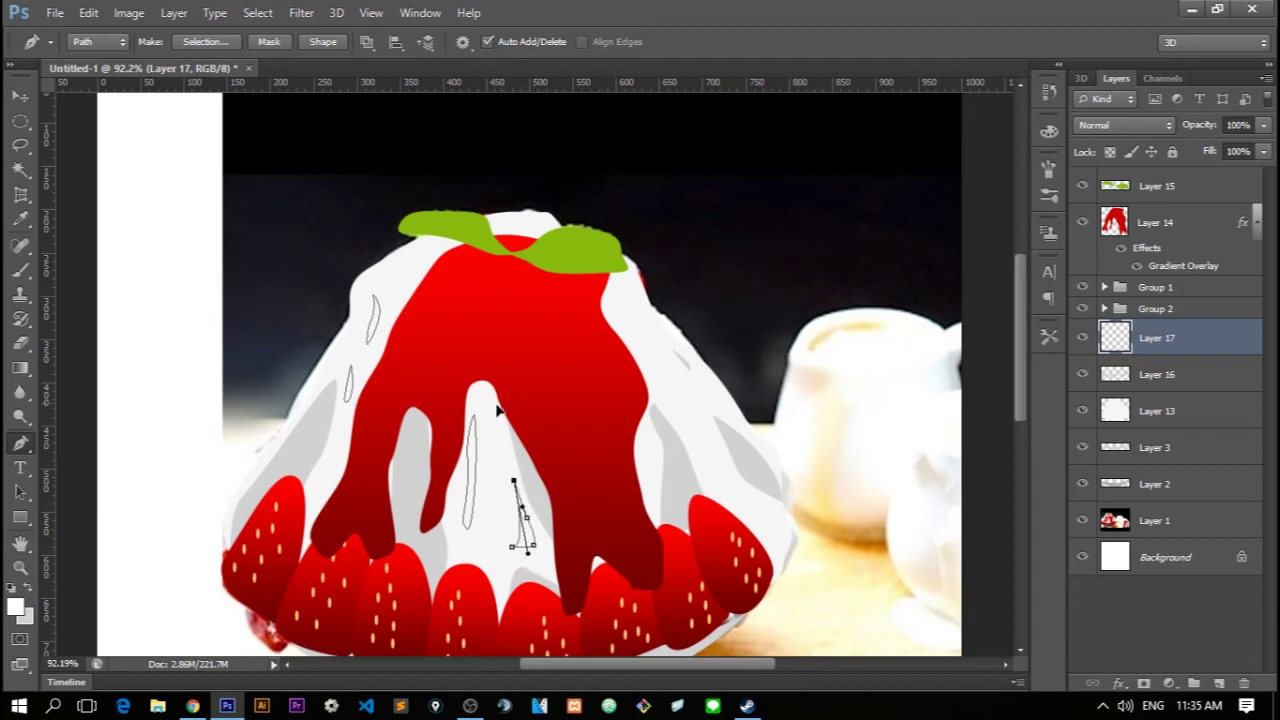
Add curved highlight outlines toward the ice's right side, then delete the paths
click(513, 481)
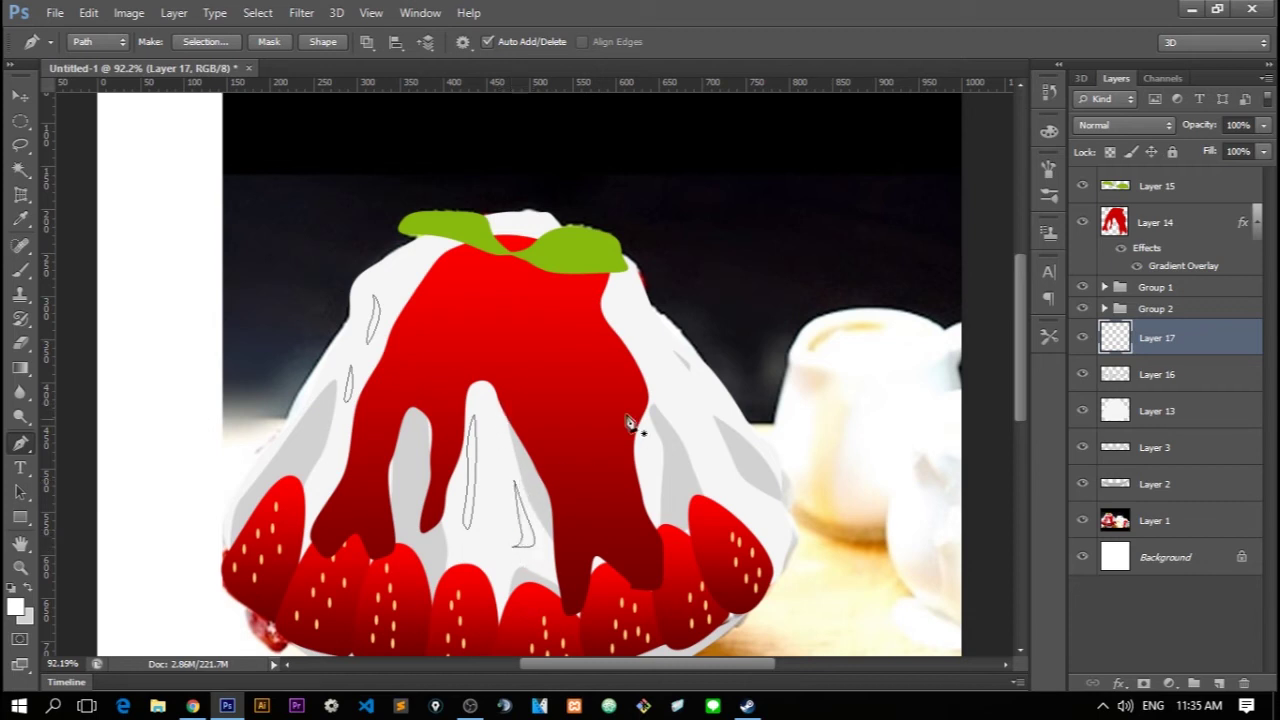
drag(620, 290, 631, 284)
drag(718, 467, 713, 476)
click(704, 424)
right_click(652, 362)
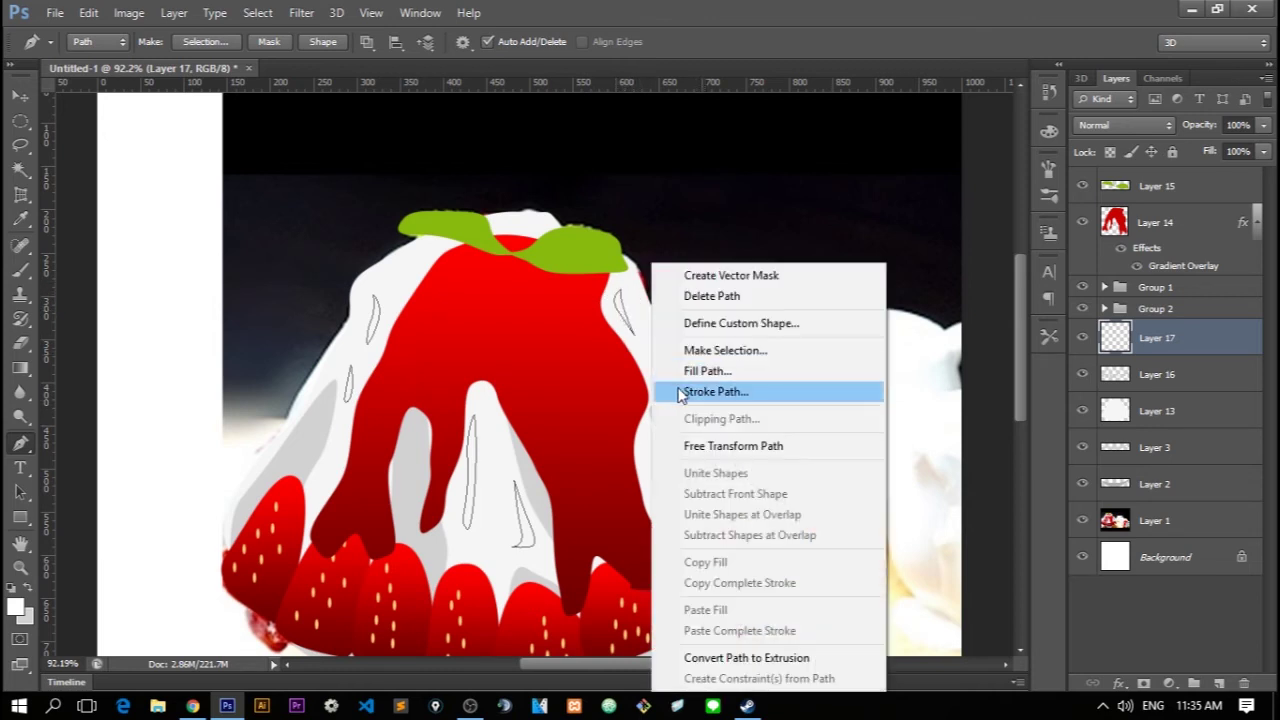
right_click(689, 330)
click(890, 296)
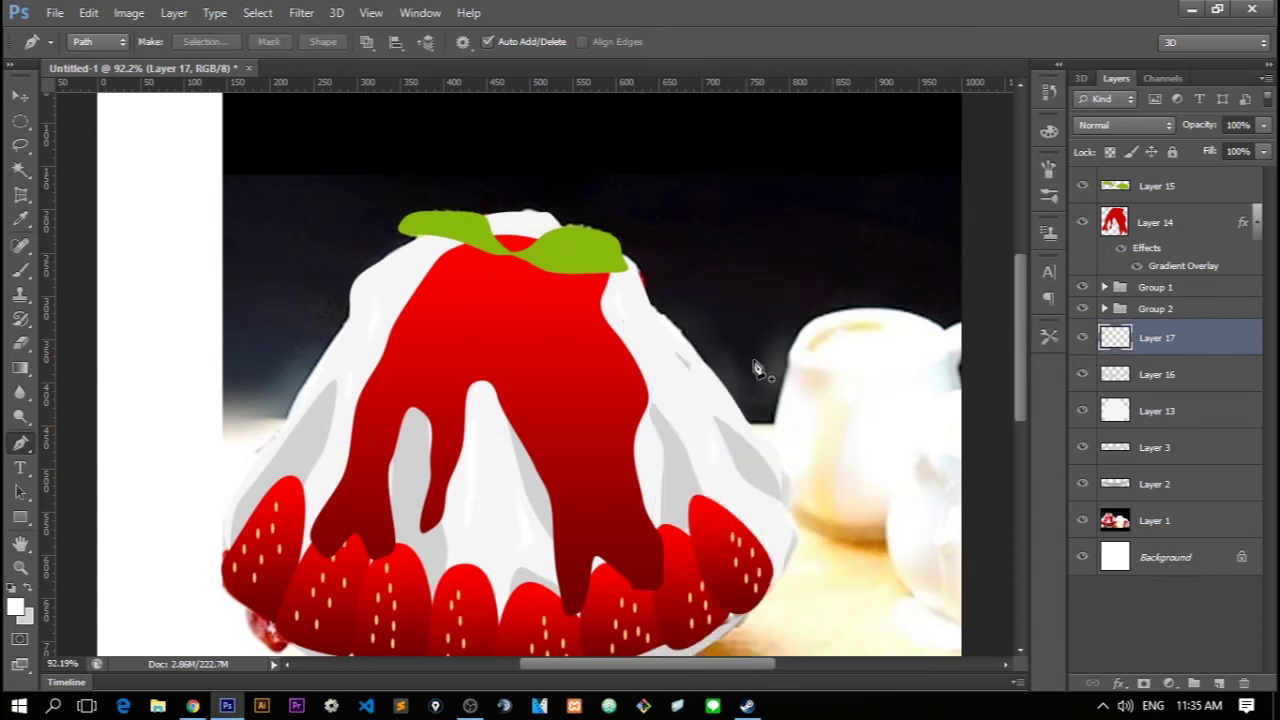
Draw a curved streak on the ice's left shadow, fill it white, and delete the path
scroll(742, 430, down, 2)
scroll(620, 420, down, 2)
scroll(520, 400, up, 4)
scroll(370, 400, up, 3)
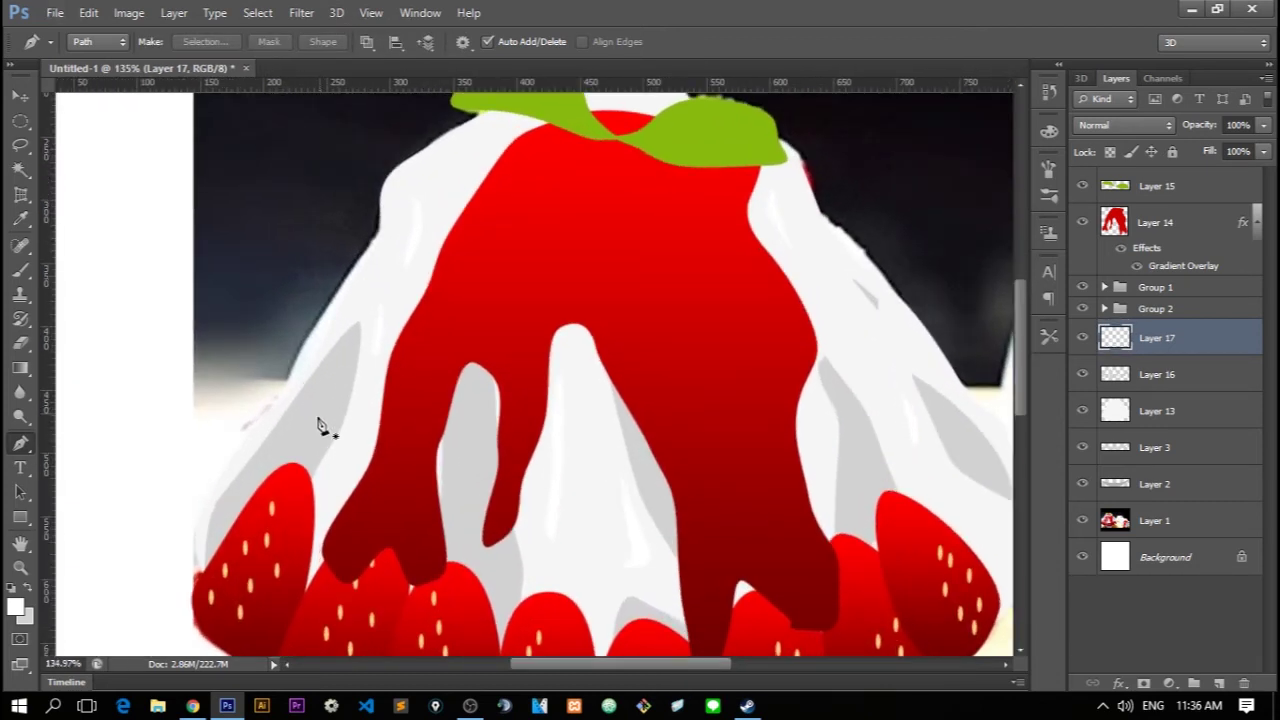
click(295, 443)
drag(342, 360, 342, 379)
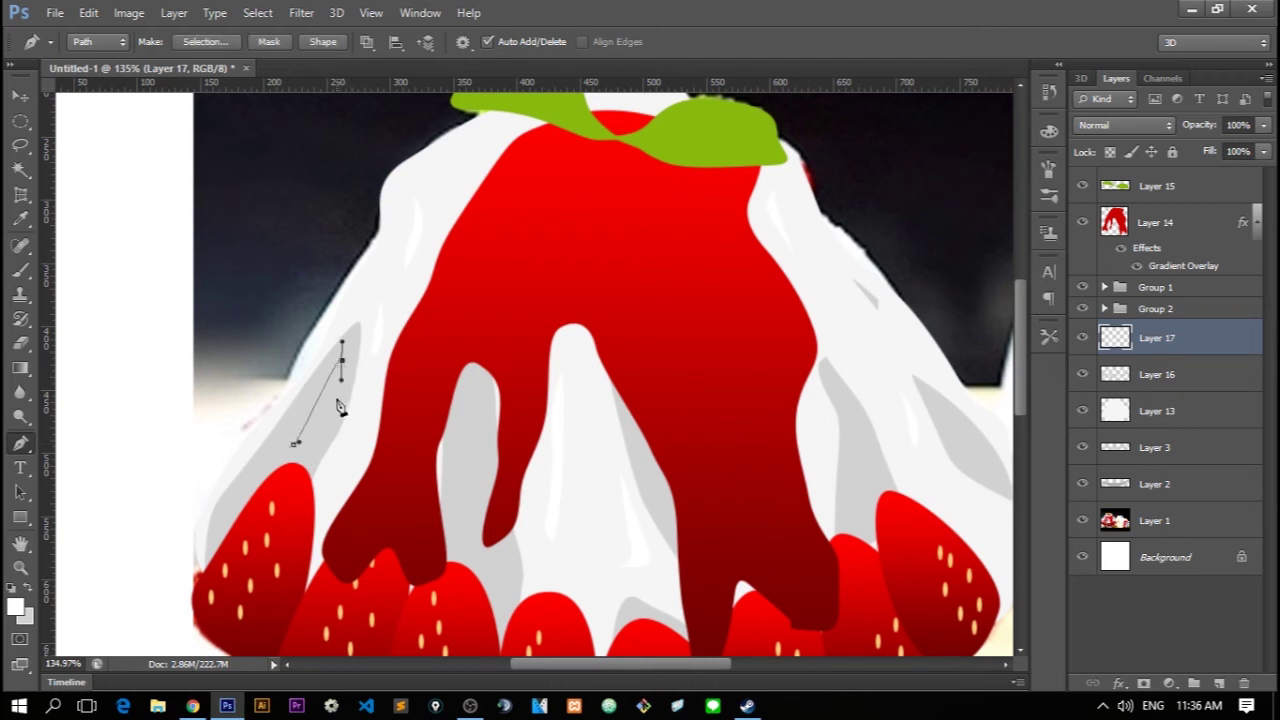
drag(295, 443, 283, 438)
right_click(392, 393)
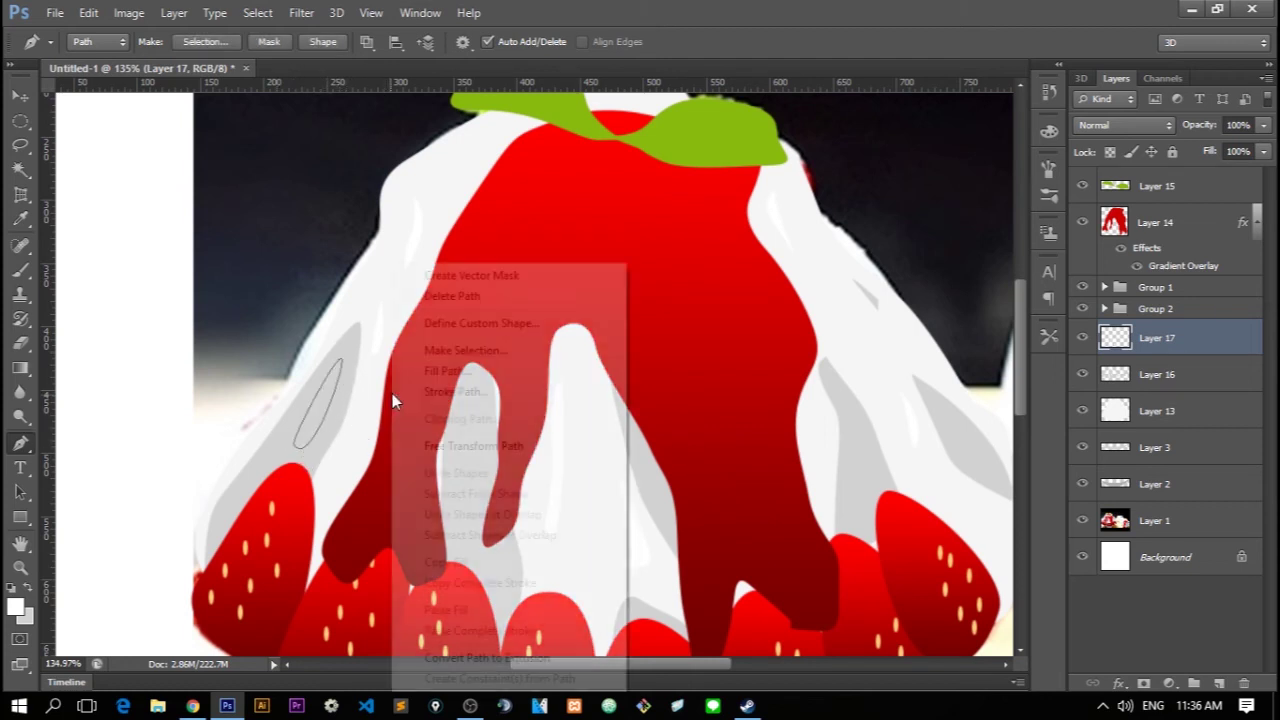
click(430, 370)
key(Return)
right_click(433, 300)
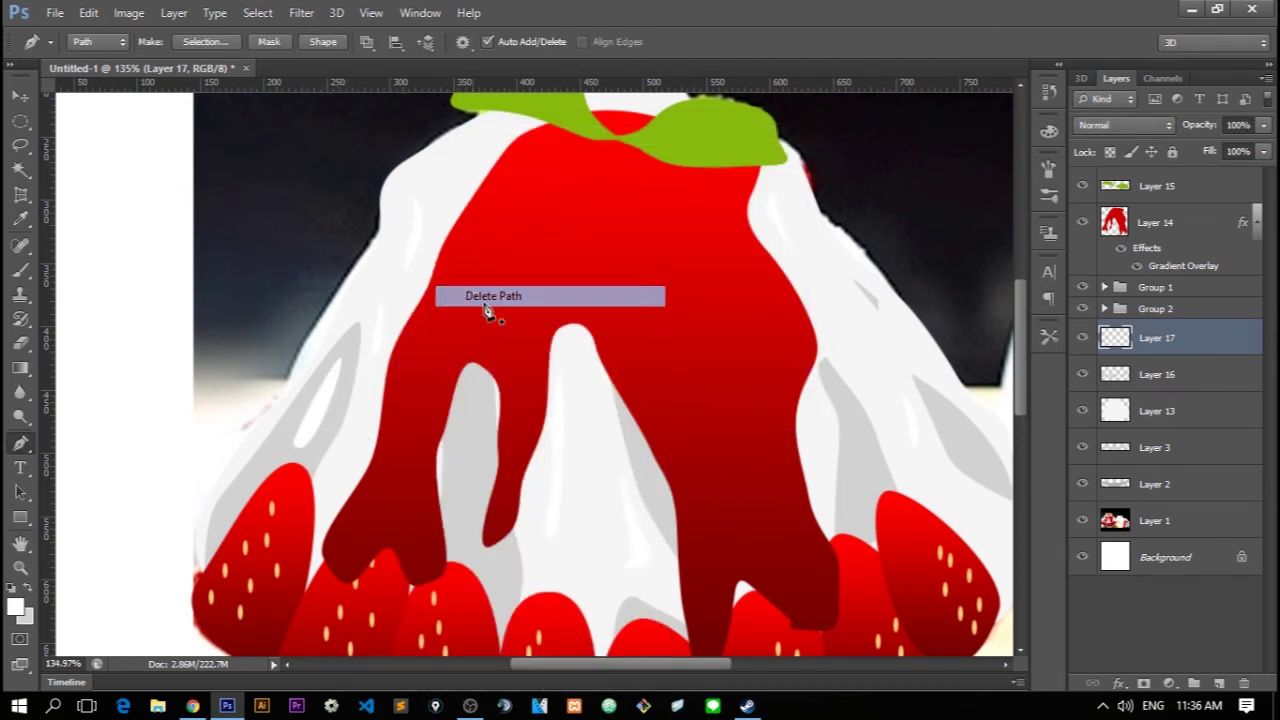
click(486, 296)
Draw two streaks on the ice's right side, fill them white, and delete the paths
scroll(560, 366, down, 3)
scroll(455, 316, up, 3)
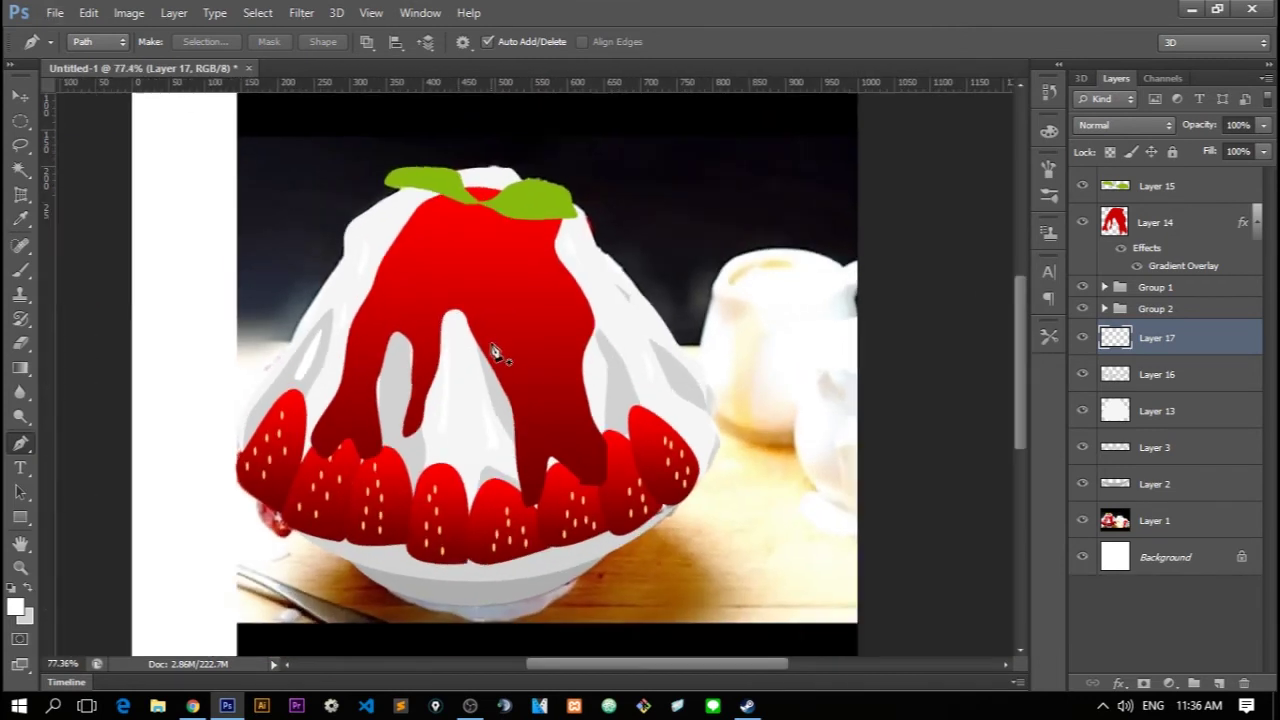
scroll(491, 349, up, 3)
click(606, 496)
drag(606, 403, 625, 462)
click(607, 498)
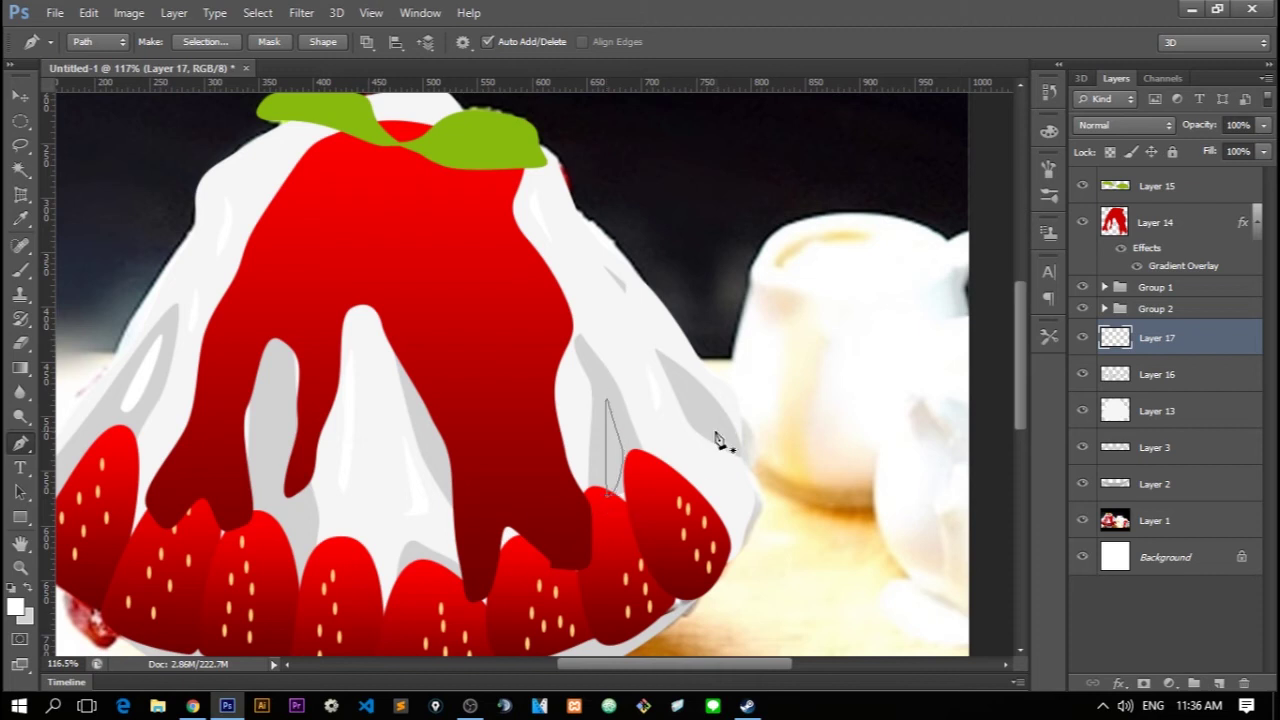
click(700, 393)
right_click(390, 410)
click(430, 369)
click(766, 166)
right_click(418, 410)
click(482, 300)
scroll(490, 330, down, 5)
Toggle the red syrup Layer 14 off and on to compare against the reference photo
scroll(528, 346, down, 2)
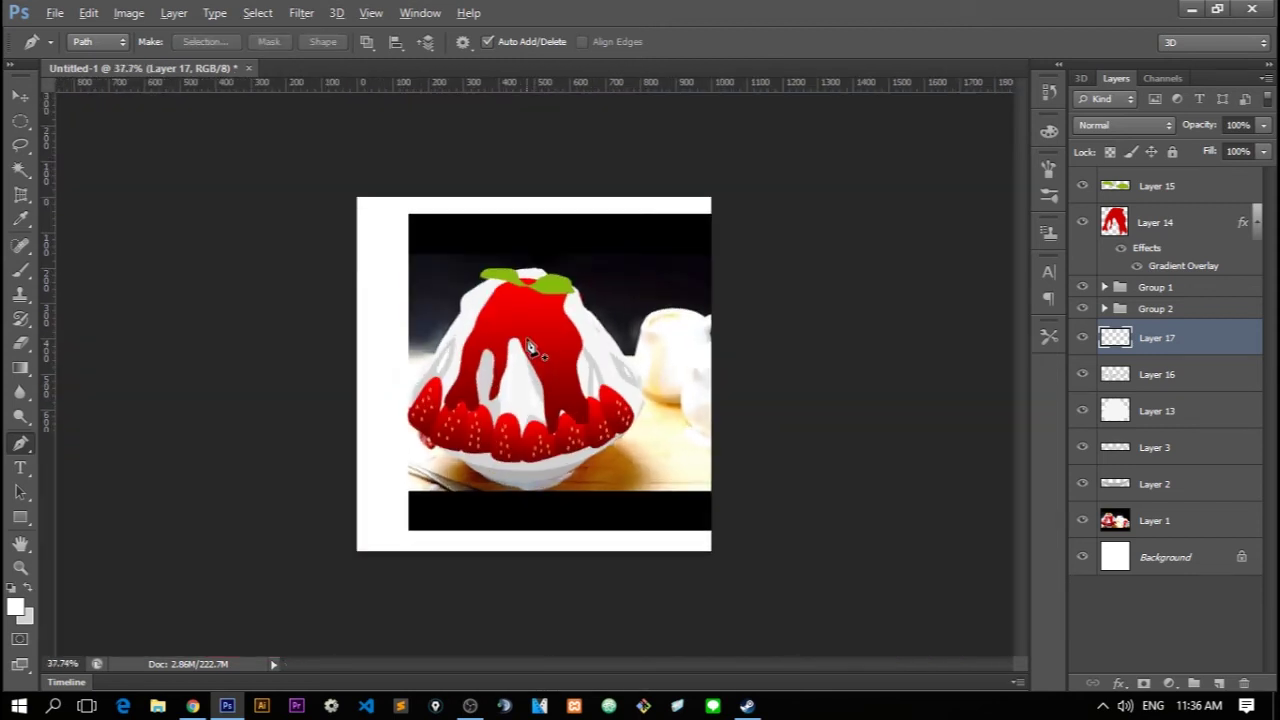
scroll(528, 346, up, 4)
scroll(543, 363, down, 2)
scroll(510, 387, down, 2)
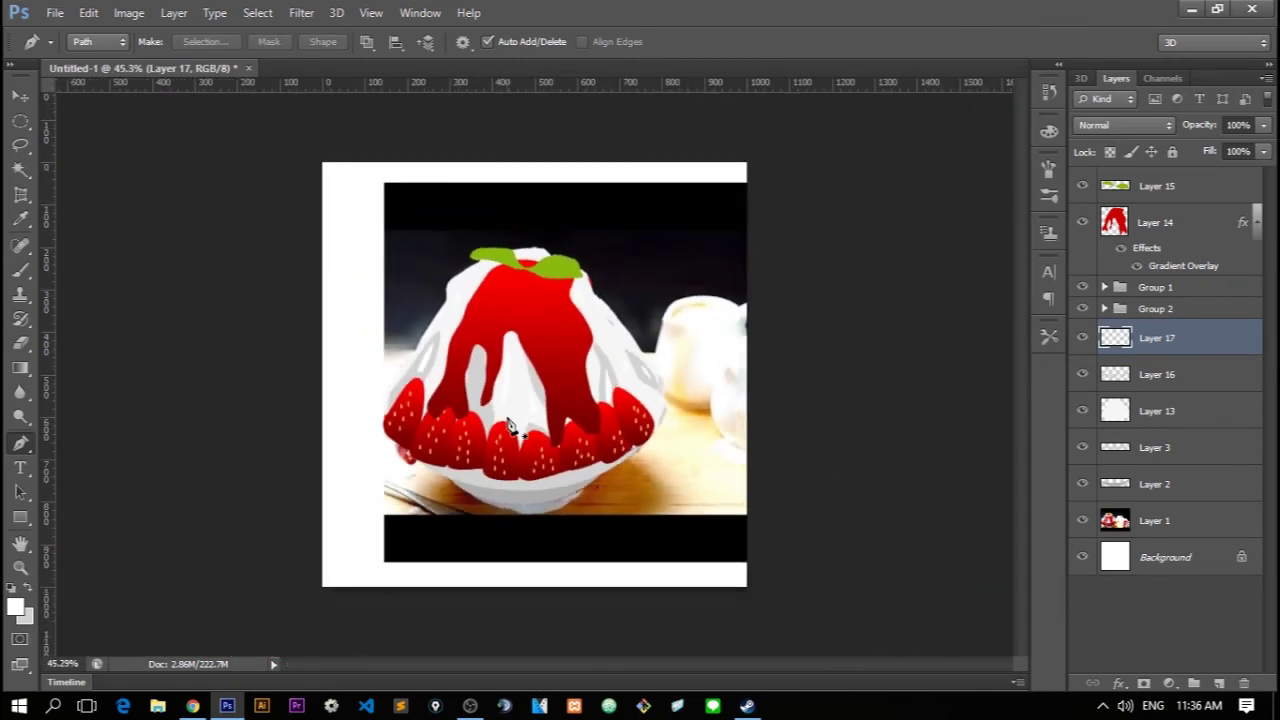
scroll(530, 345, up, 3)
scroll(545, 340, up, 1)
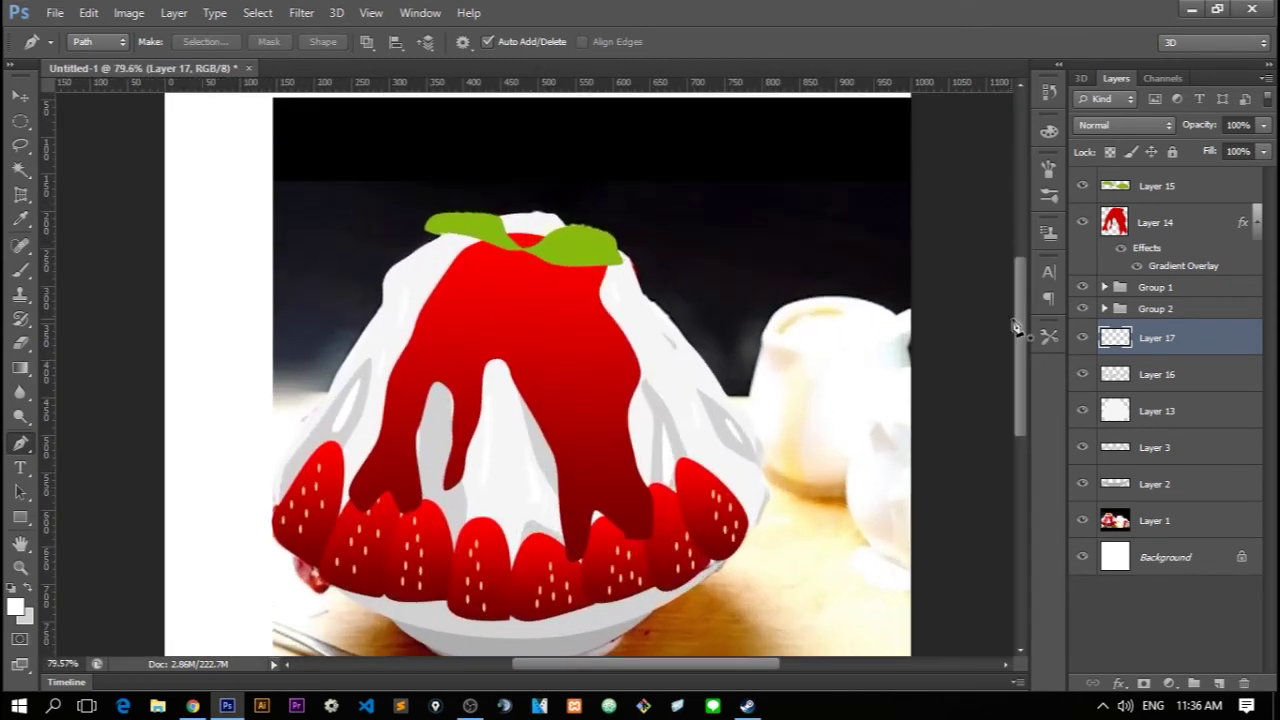
click(1082, 224)
click(1082, 222)
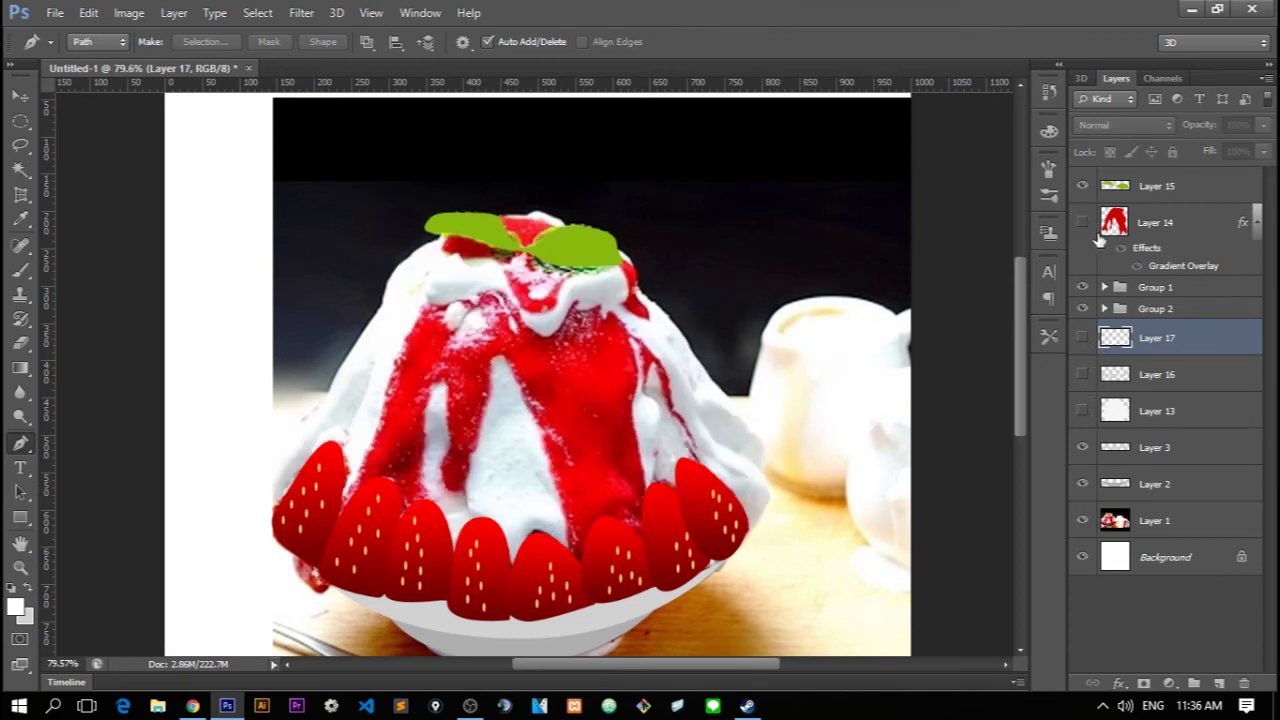
click(1082, 222)
click(1082, 222)
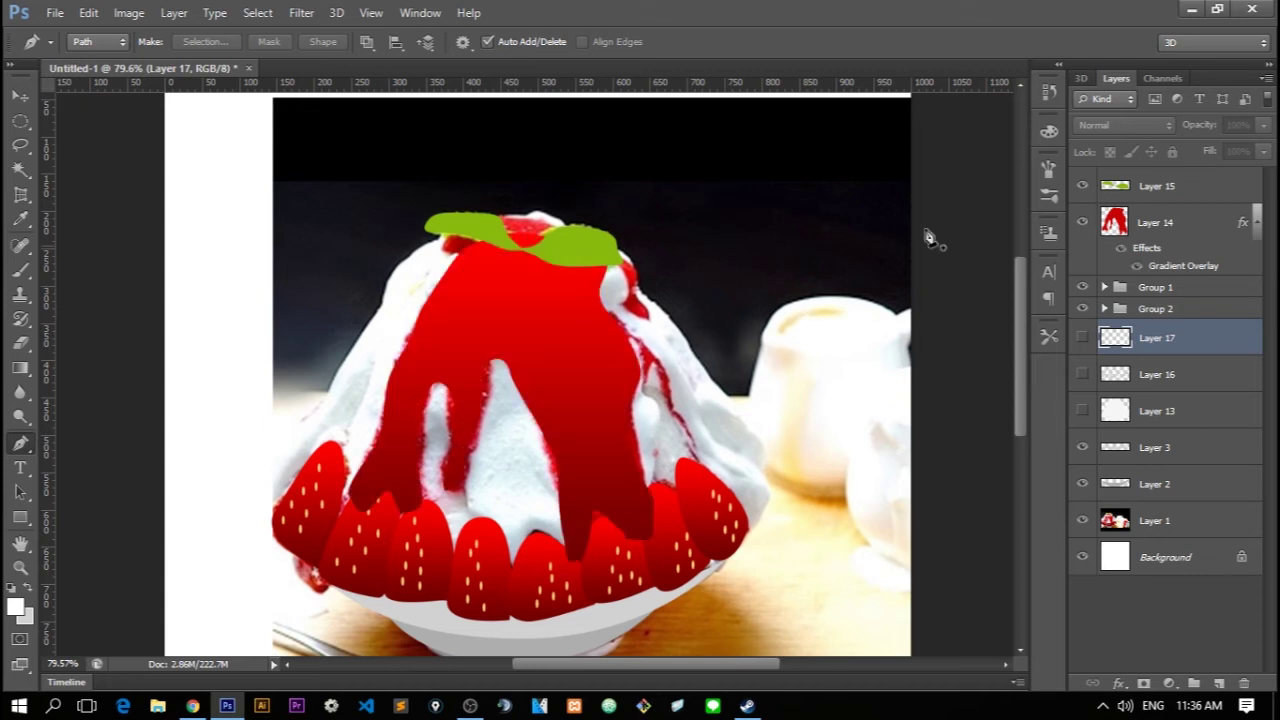
click(1082, 222)
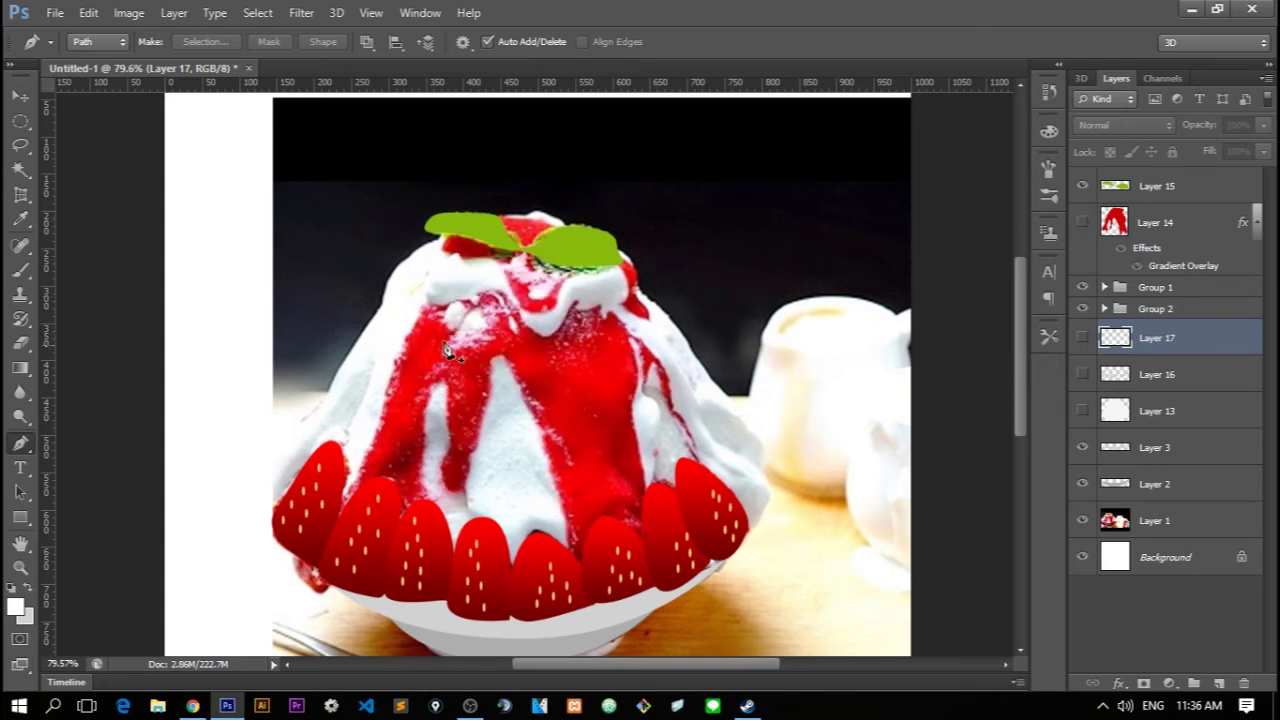
click(1082, 222)
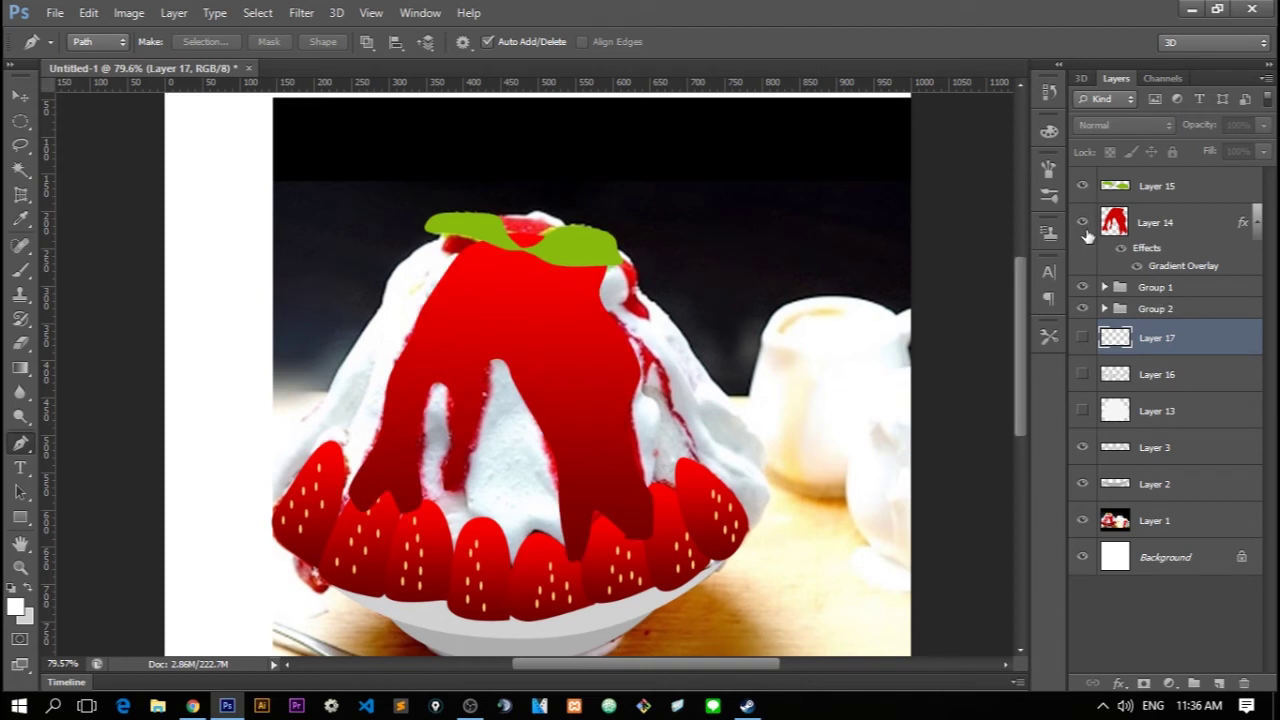
Show Layers 17, 16 and 13 again and create Layer 18 above Layer 14
drag(1086, 345, 1084, 411)
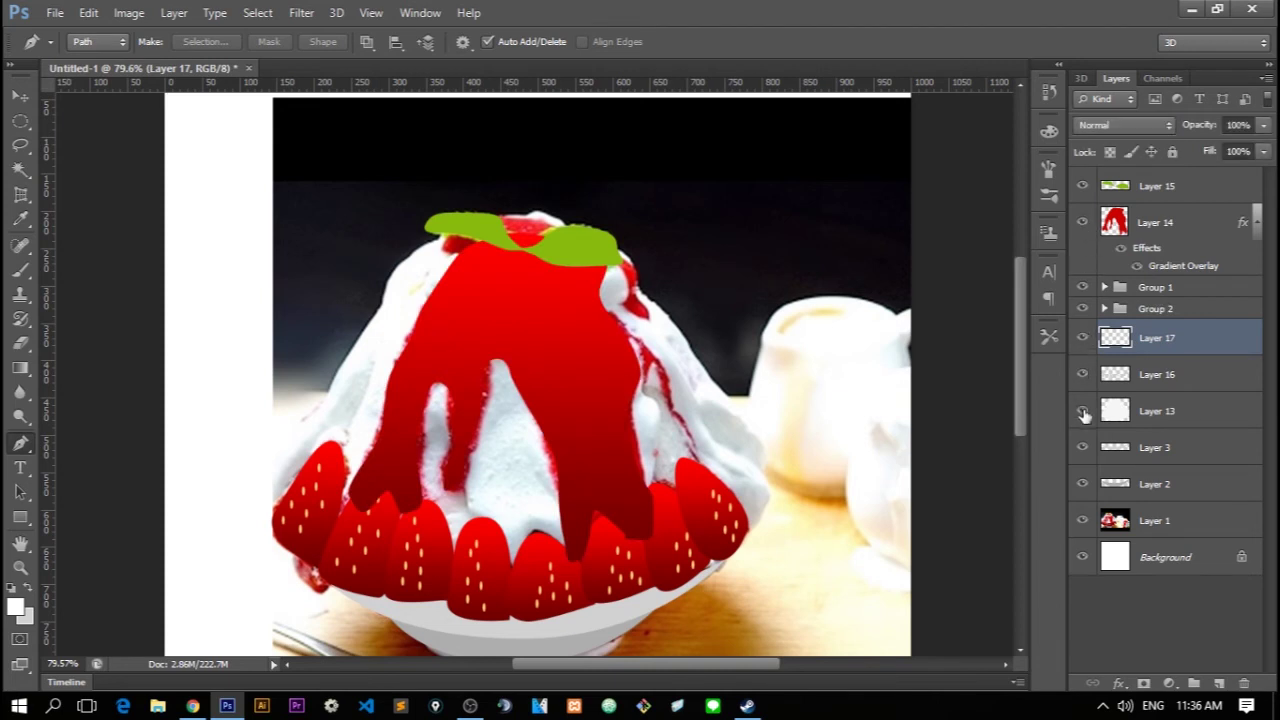
click(1156, 228)
click(1219, 683)
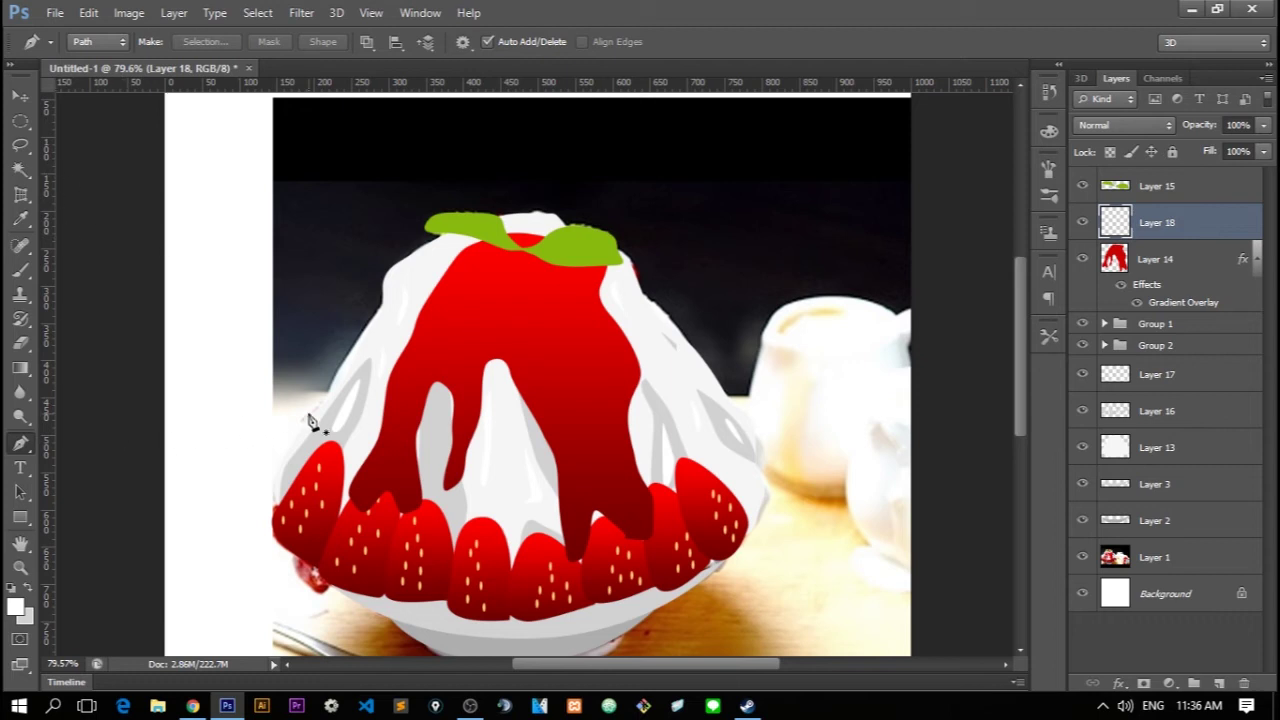
Trace a closed Pen outline under the green leaves, covering the syrup's top
key(i)
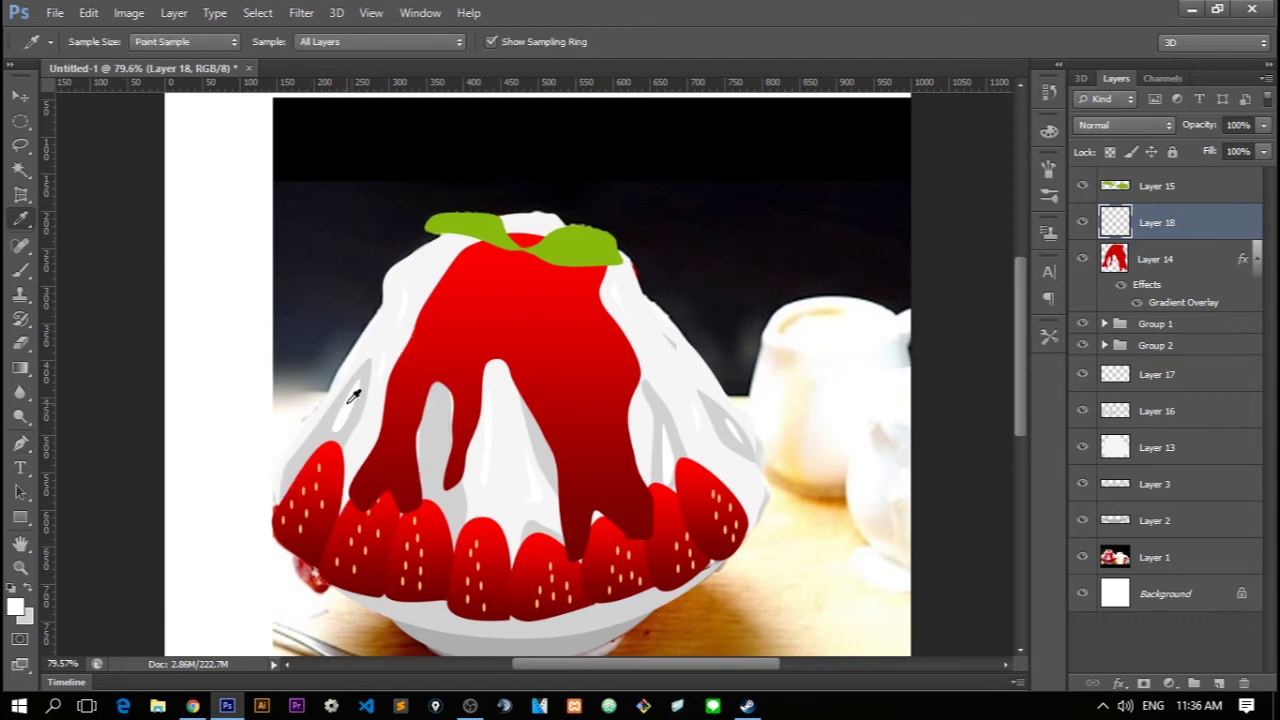
key(p)
click(472, 236)
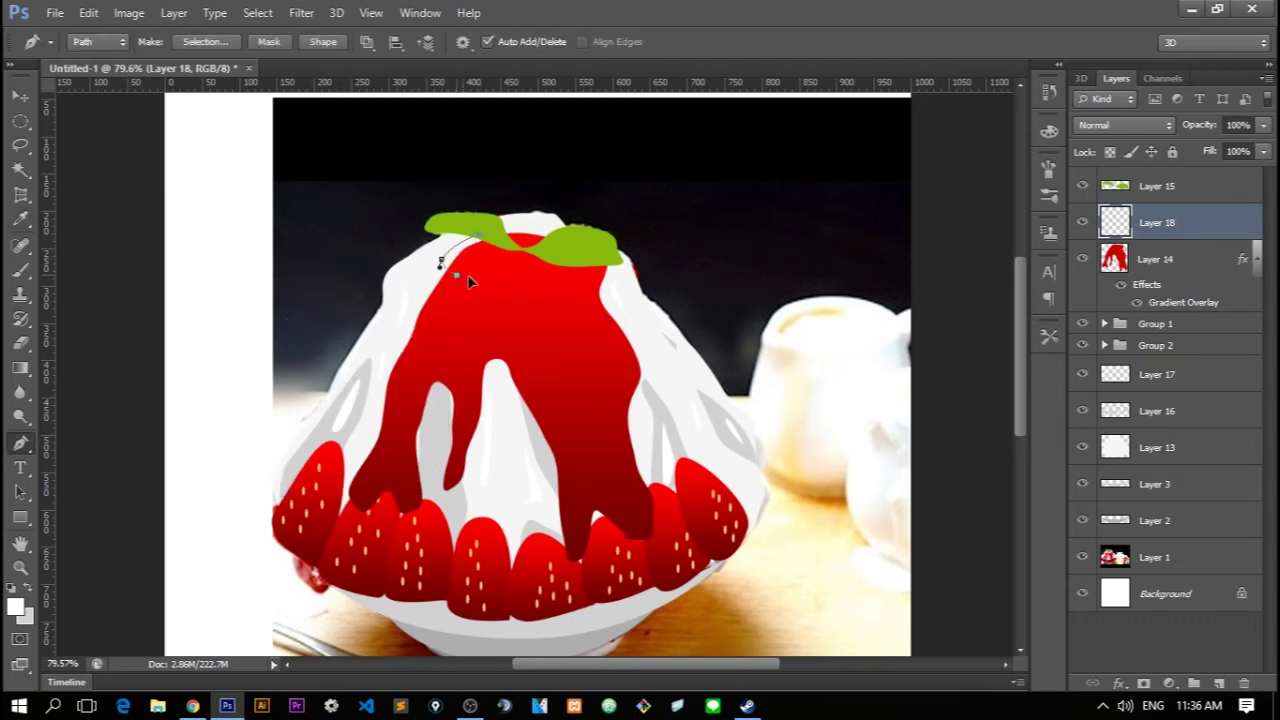
drag(521, 272, 574, 291)
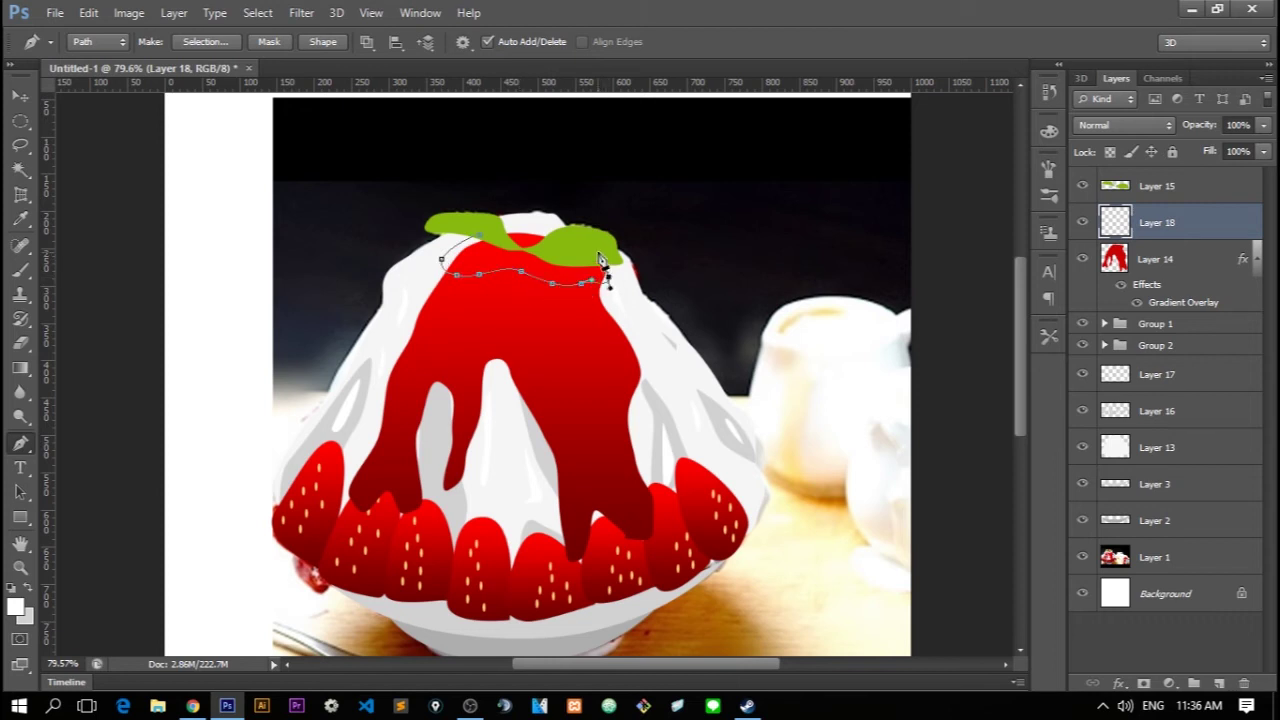
drag(524, 231, 507, 233)
click(484, 241)
Fill the outline with white cream on Layer 18, then delete the path
right_click(528, 334)
right_click(563, 318)
click(603, 296)
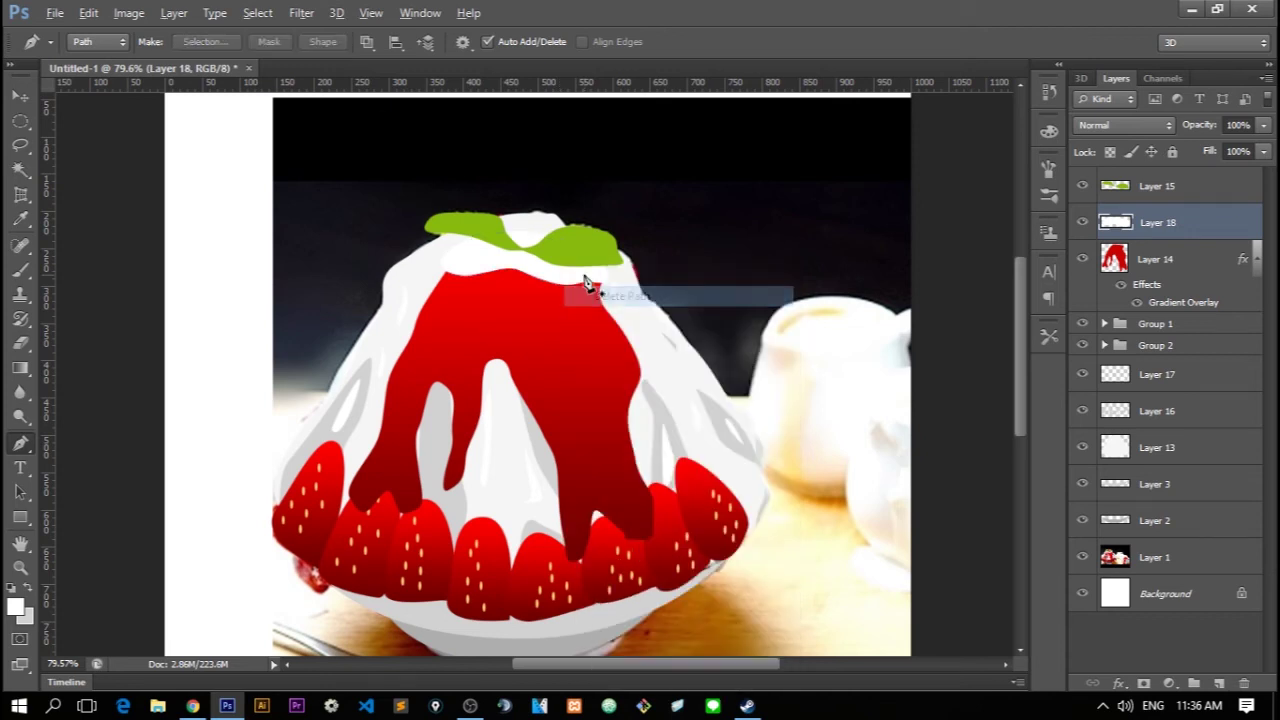
scroll(586, 286, up, 3)
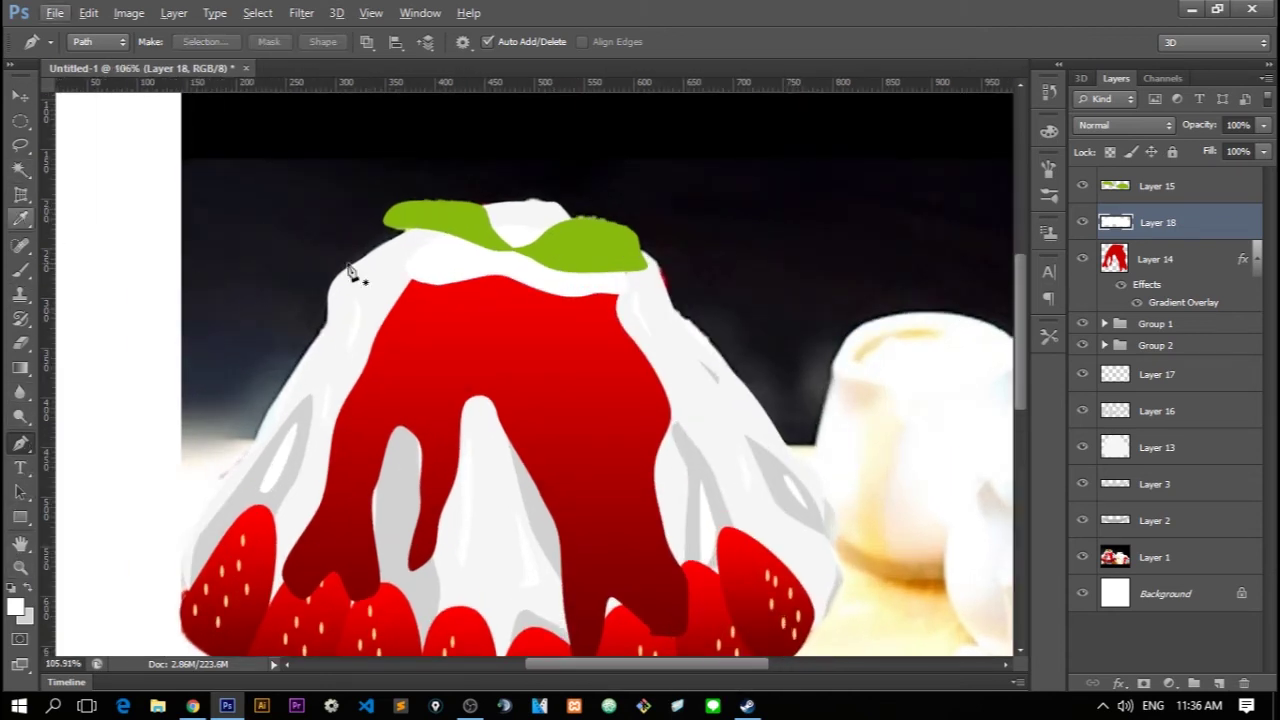
click(1218, 683)
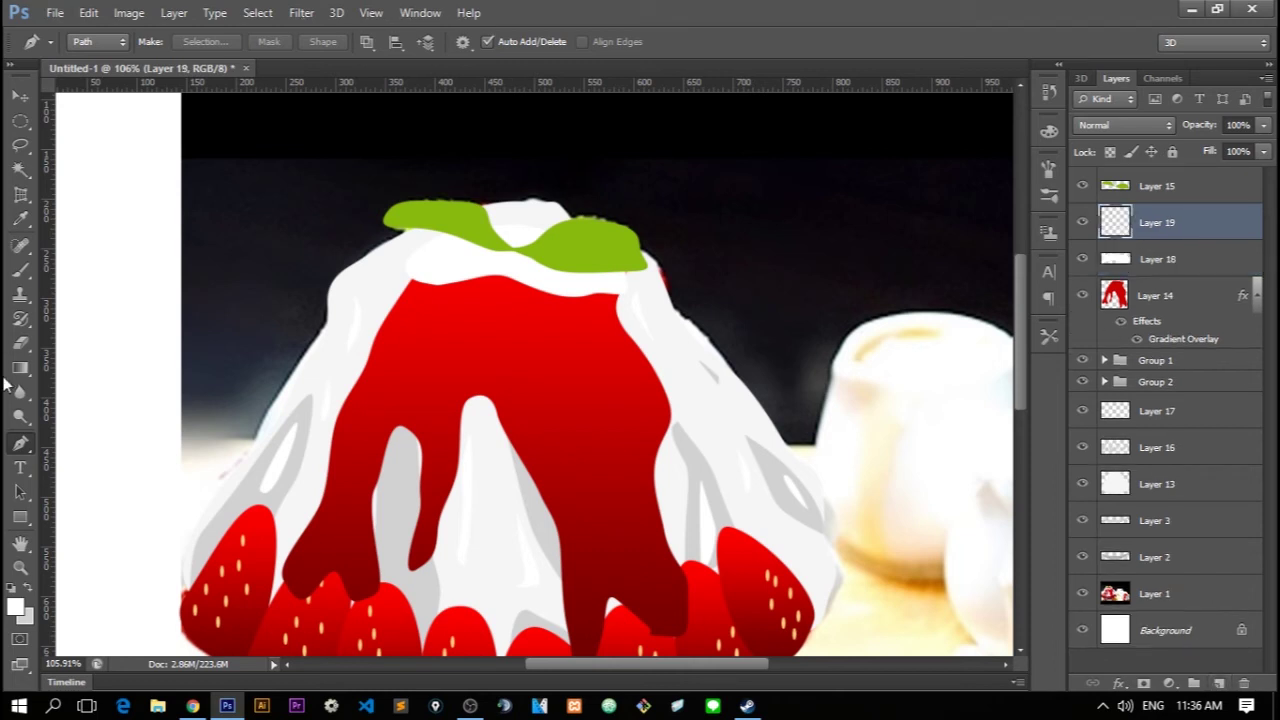
click(20, 268)
click(97, 43)
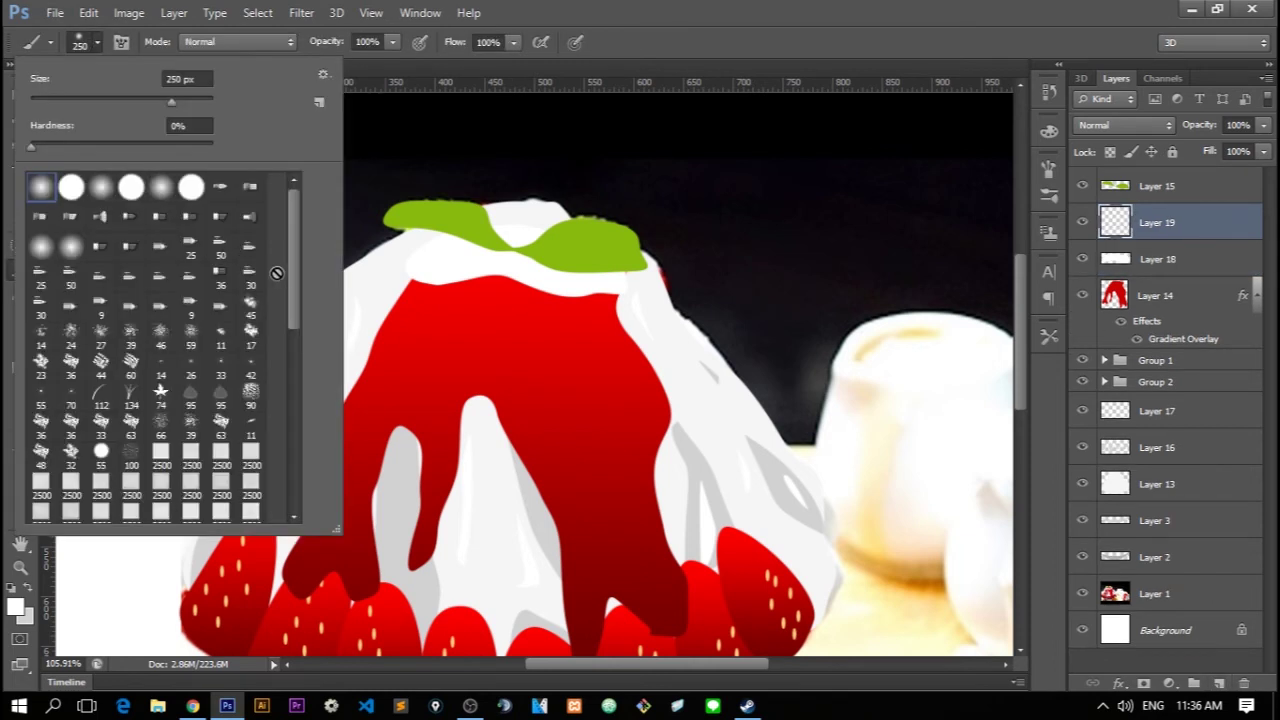
mouse_move(286, 298)
mouse_down()
mouse_move(293, 467)
mouse_move(278, 155)
mouse_up()
click(161, 331)
click(444, 327)
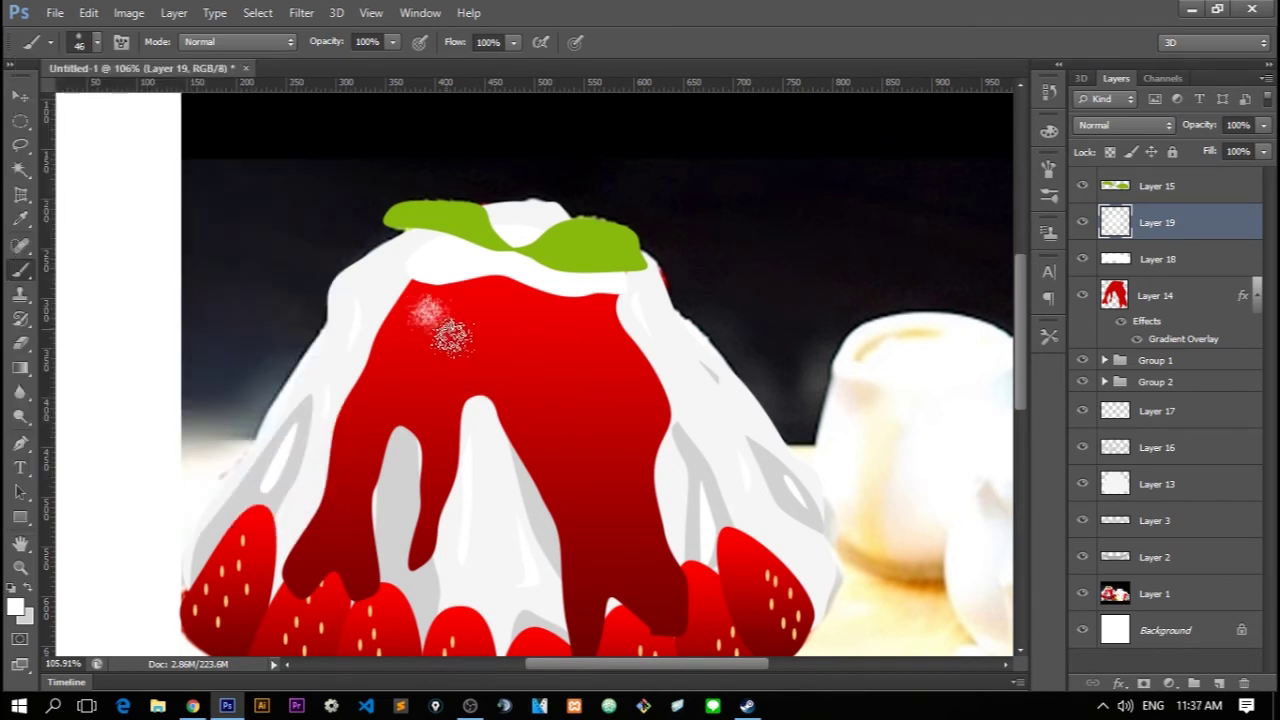
key(bracketright)
key(bracketright)
key(bracketright)
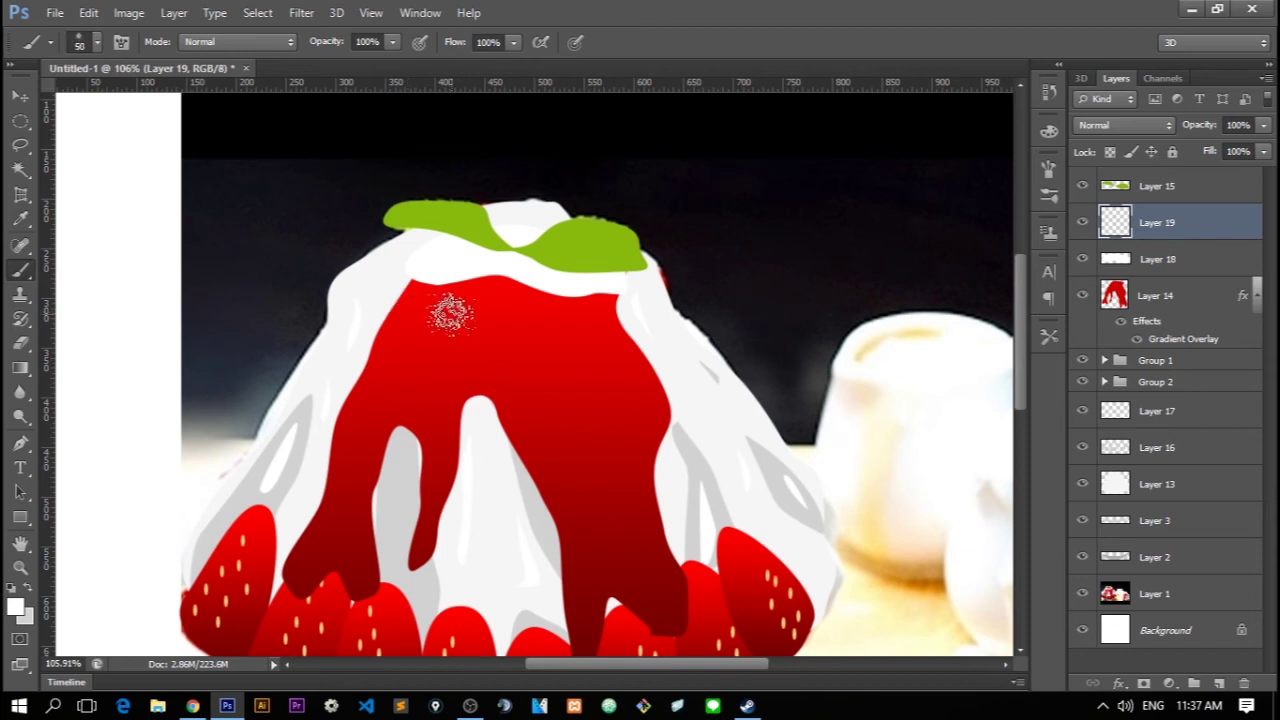
click(465, 290)
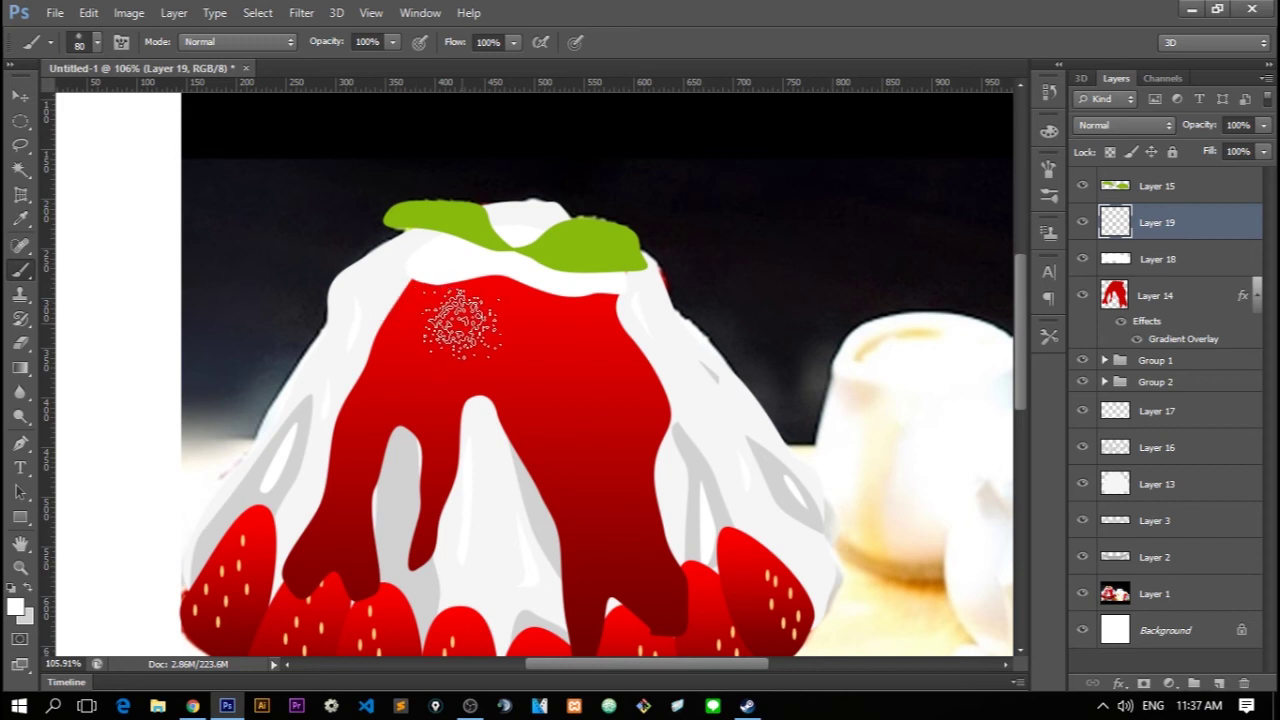
key(bracketleft)
key(bracketleft)
key(bracketleft)
key(ctrl+z)
click(420, 298)
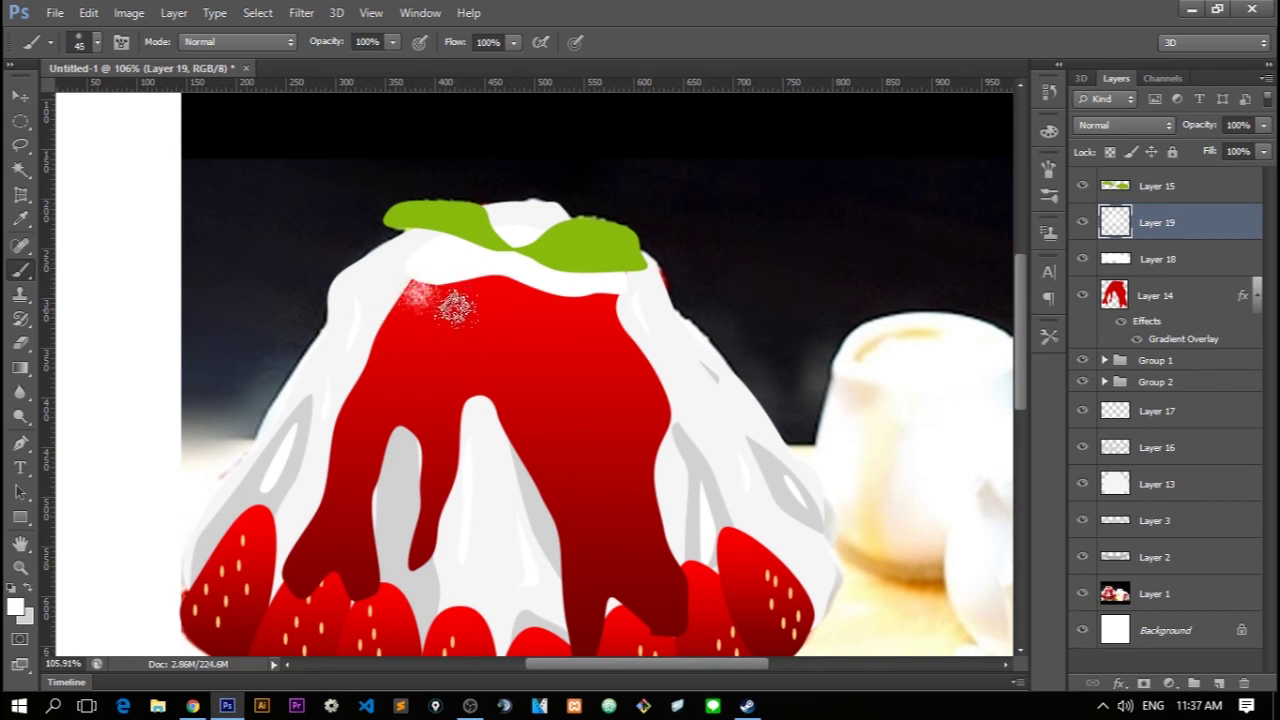
key(bracketright)
key(bracketright)
key(bracketright)
drag(455, 305, 480, 335)
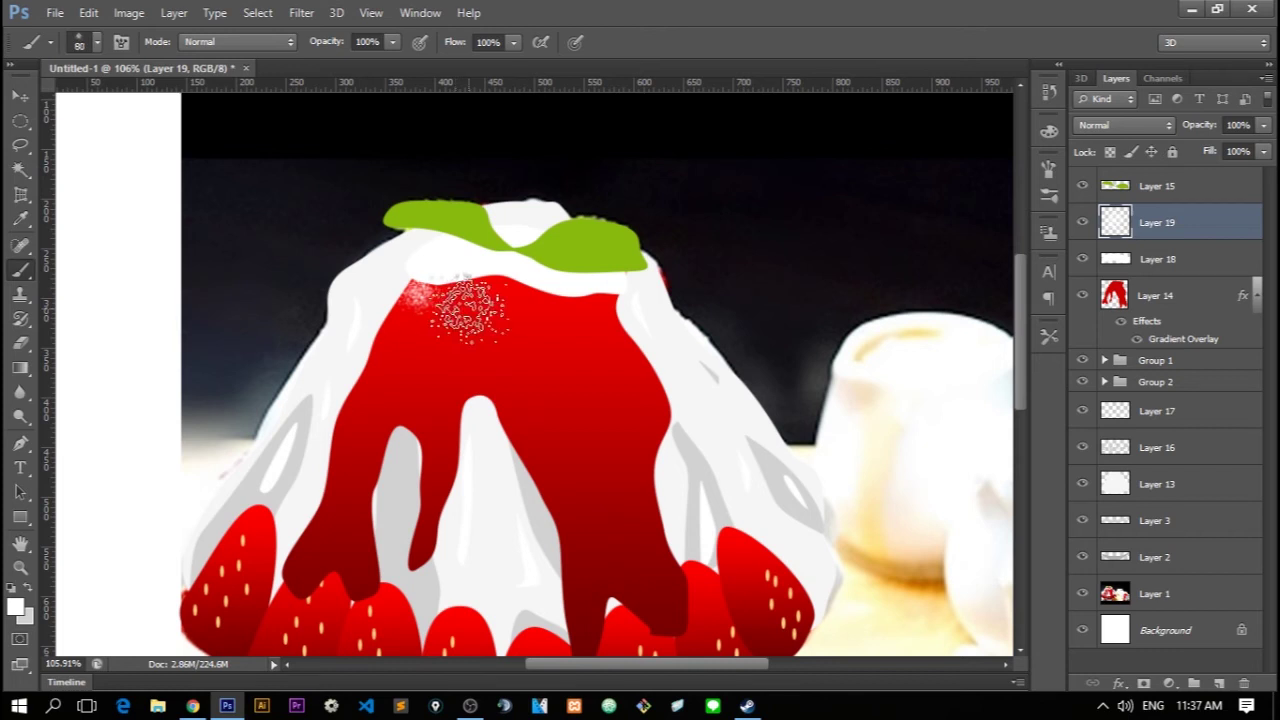
key(bracketleft)
click(415, 343)
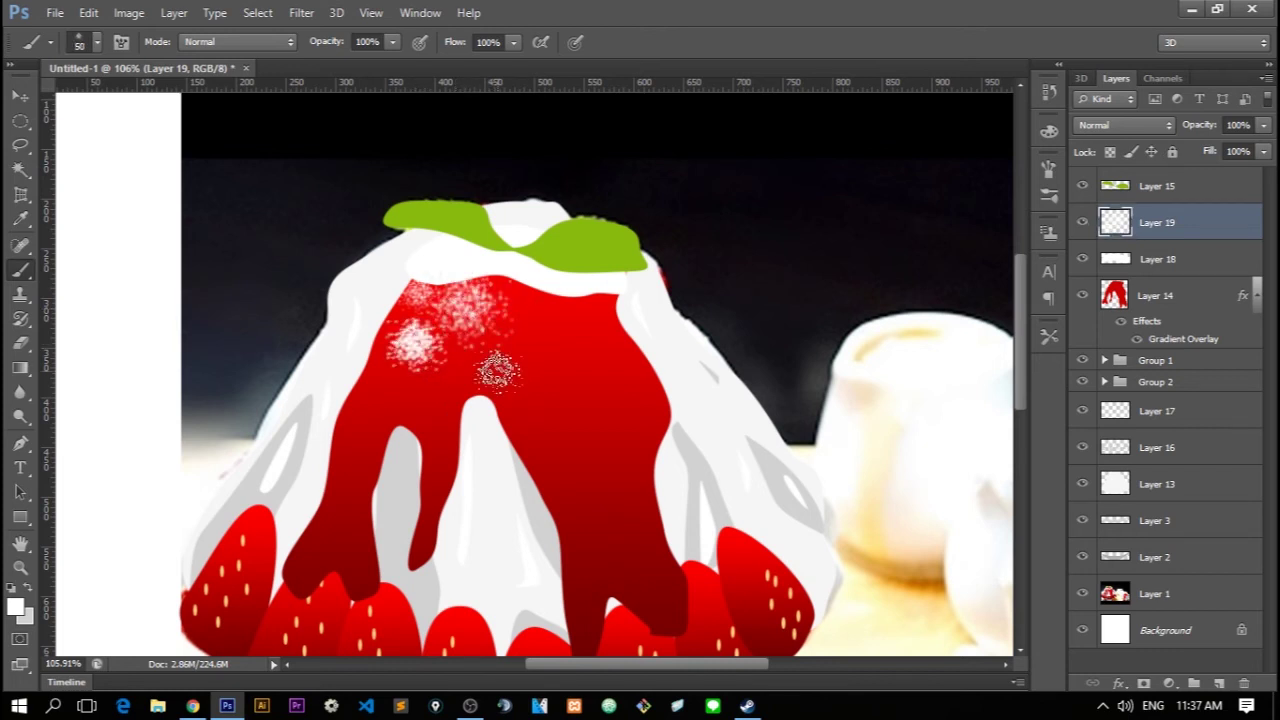
click(505, 362)
click(536, 300)
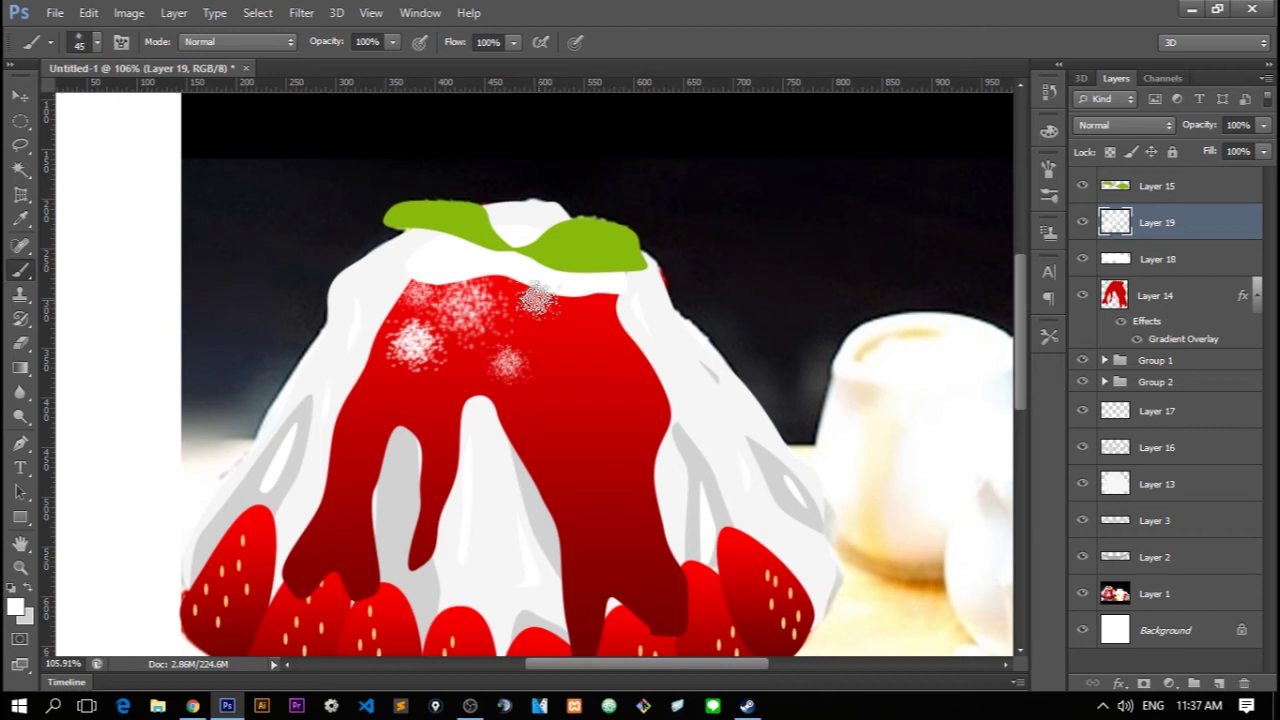
click(590, 365)
click(408, 411)
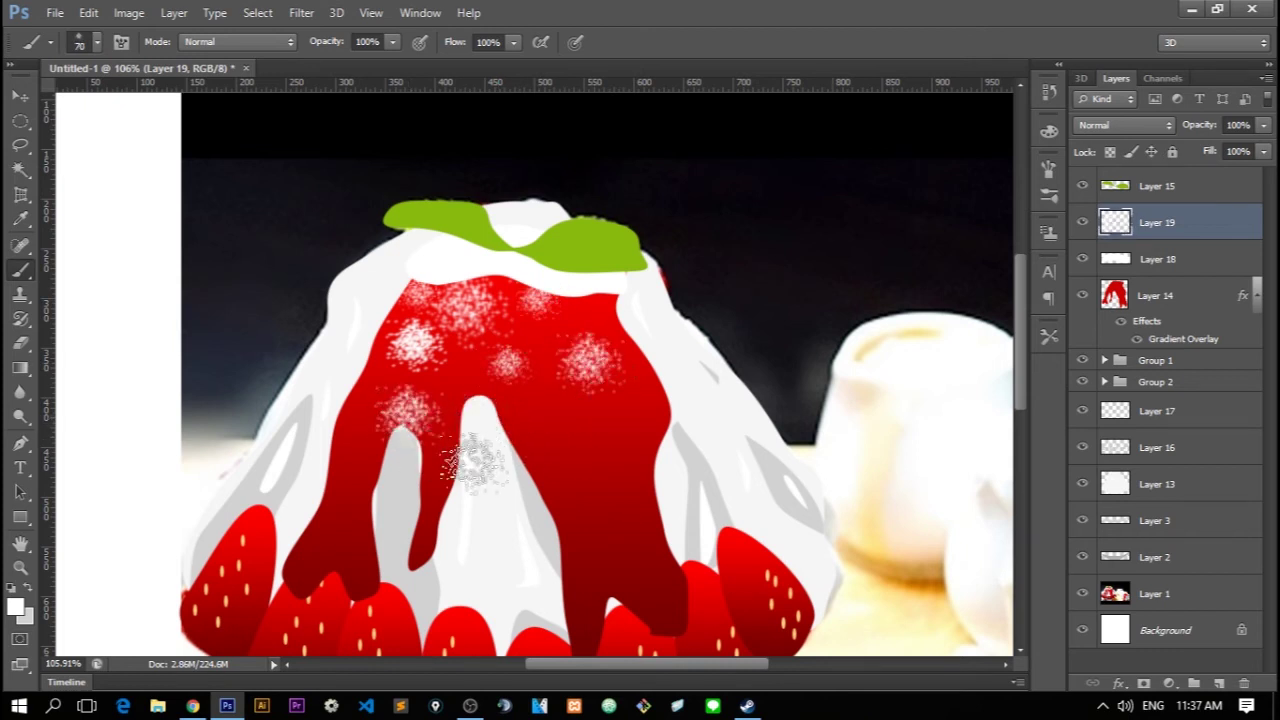
click(548, 428)
scroll(729, 423, down, 5)
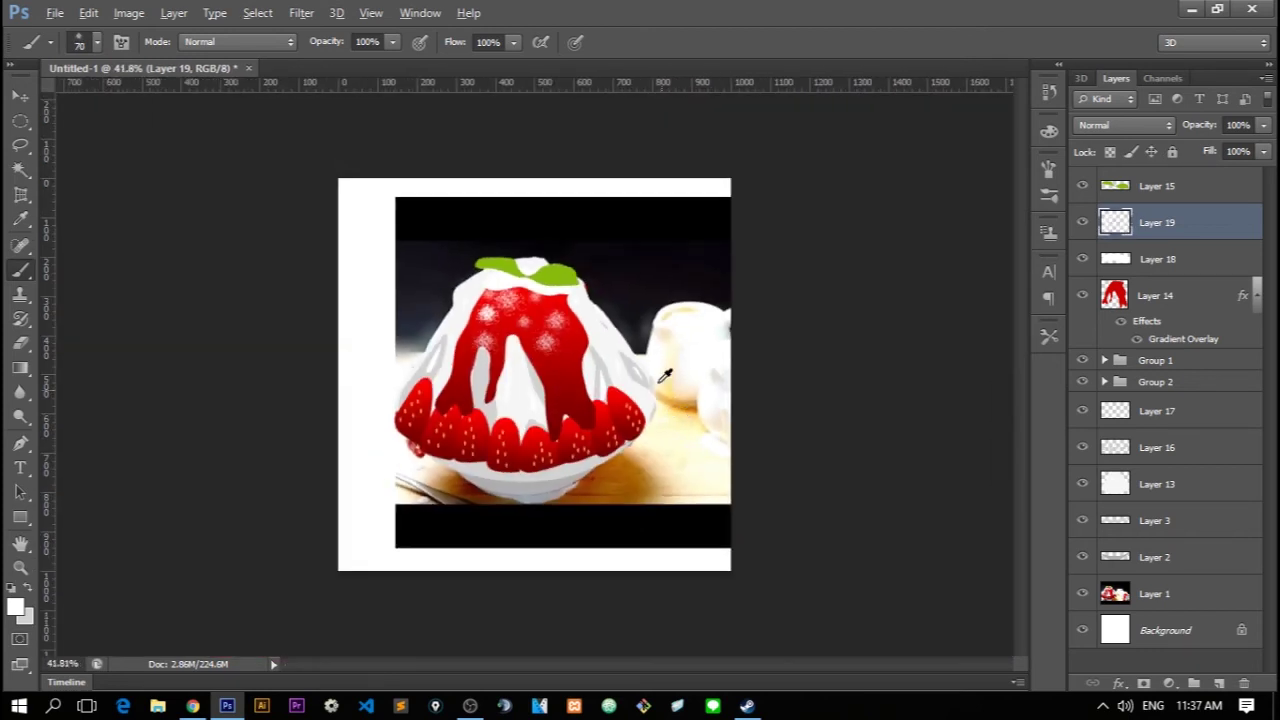
scroll(668, 300, up, 3)
scroll(668, 300, up, 2)
Discard the earlier speckles and choose a plain small round brush
key(Delete)
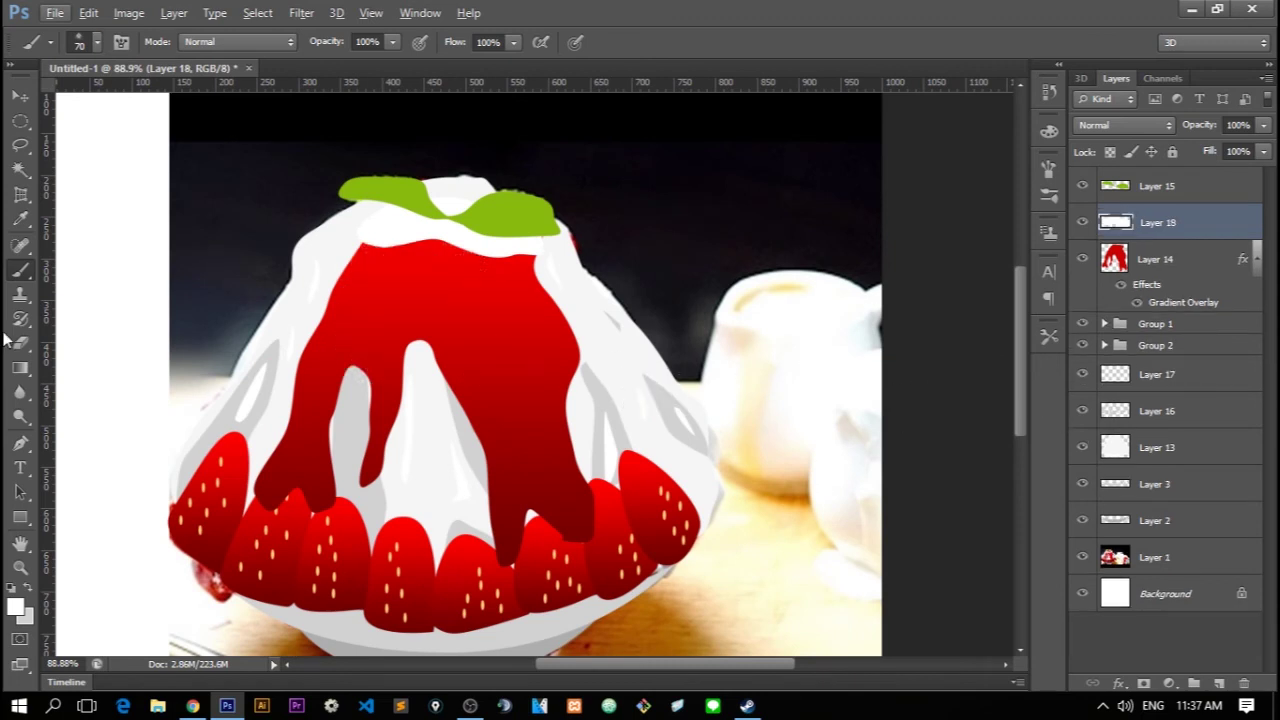
click(22, 268)
click(97, 42)
mouse_move(295, 312)
mouse_down()
mouse_move(299, 334)
mouse_move(297, 305)
mouse_up()
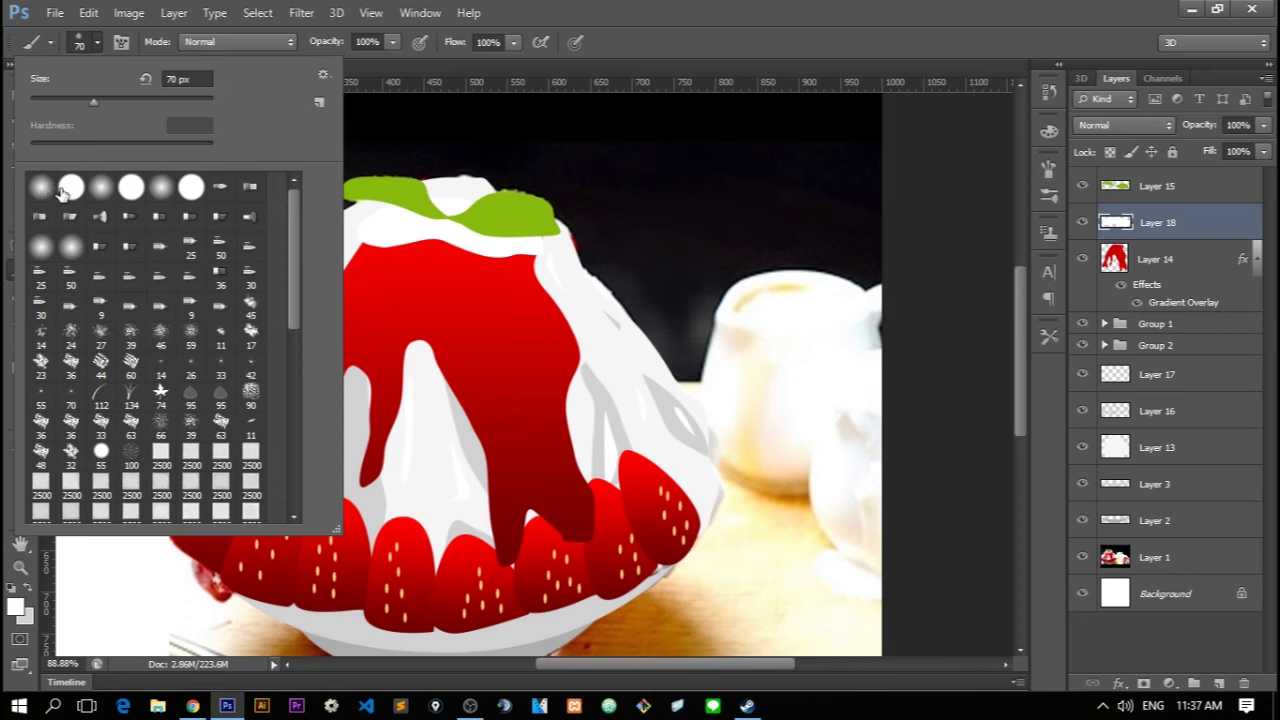
double_click(62, 193)
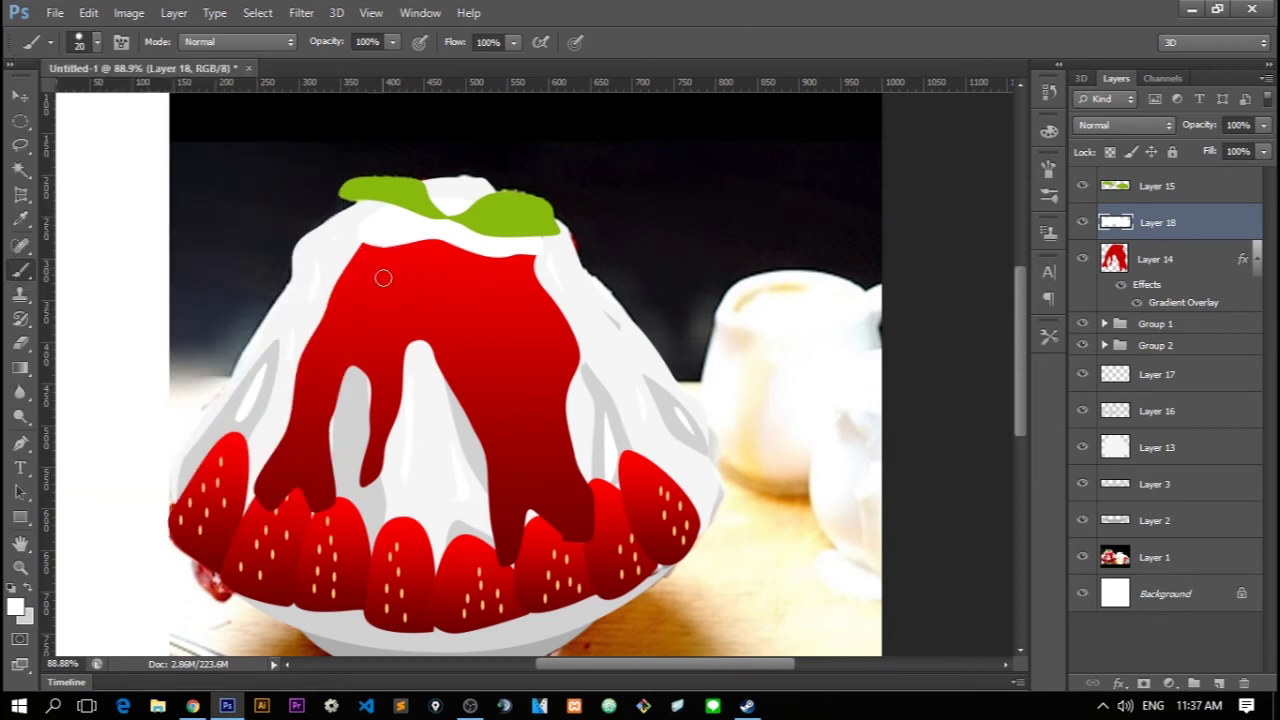
Add a new layer and dot four white specks on the red syrup
click(1219, 682)
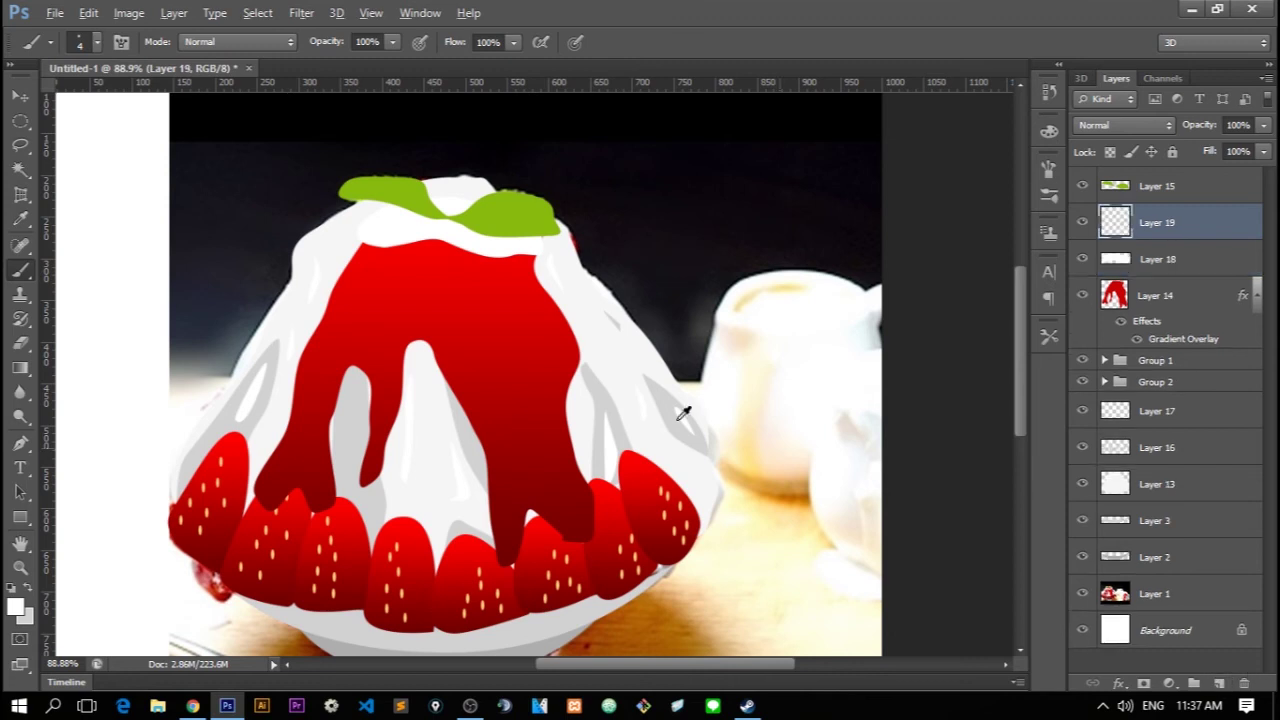
scroll(414, 359, up, 2)
click(380, 267)
click(379, 243)
click(424, 232)
click(369, 300)
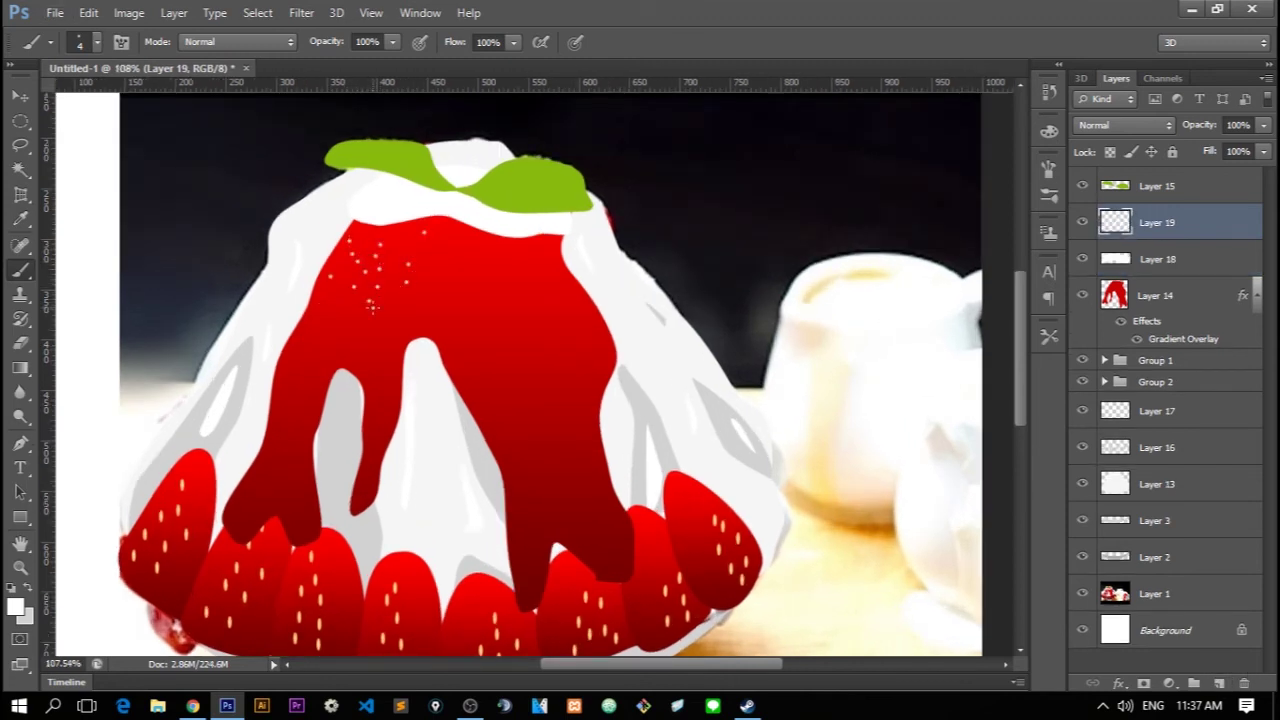
Copy the dot cluster lower onto the syrup and shrink the copy
key(v)
drag(387, 275, 390, 345)
key(ctrl+t)
mouse_move(425, 290)
mouse_down()
mouse_move(395, 304)
mouse_move(491, 313)
mouse_up()
key(Return)
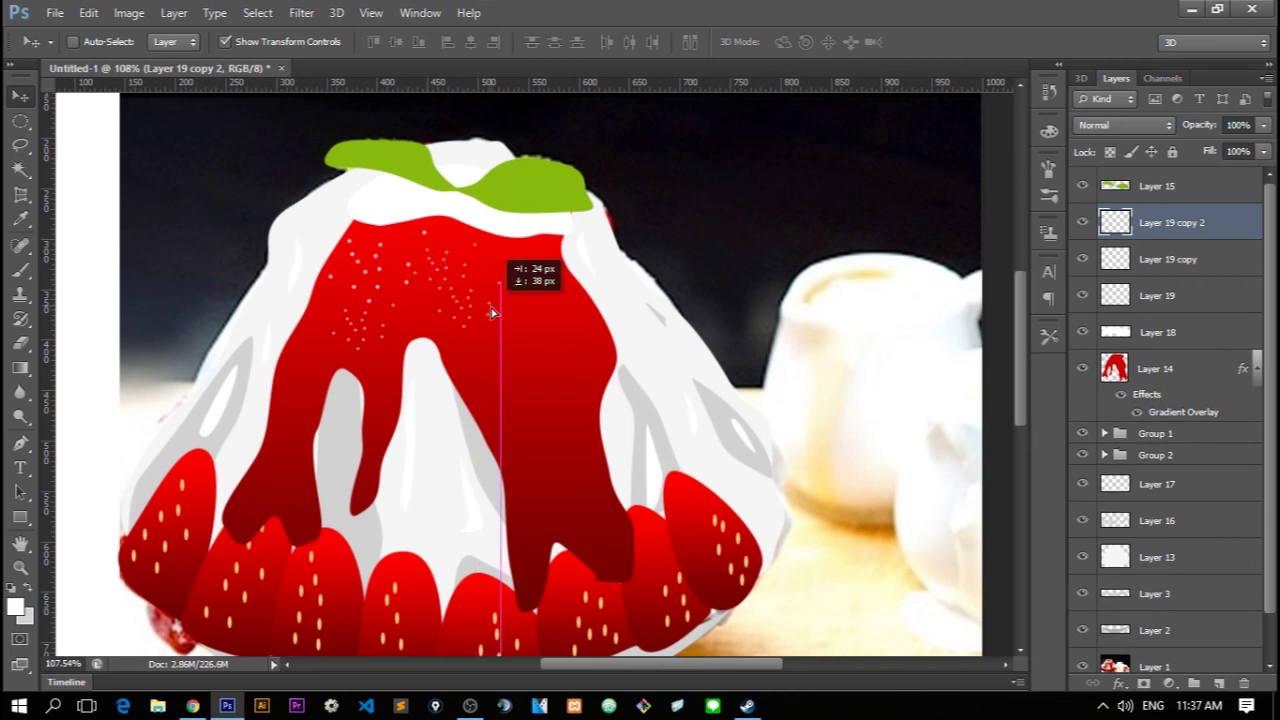
Place more dot copies on the syrup, scaling one to about 73%
mouse_move(491, 313)
mouse_down()
mouse_move(514, 366)
mouse_move(591, 231)
mouse_move(560, 245)
mouse_up()
key(ctrl+t)
key(Return)
key(ctrl+t)
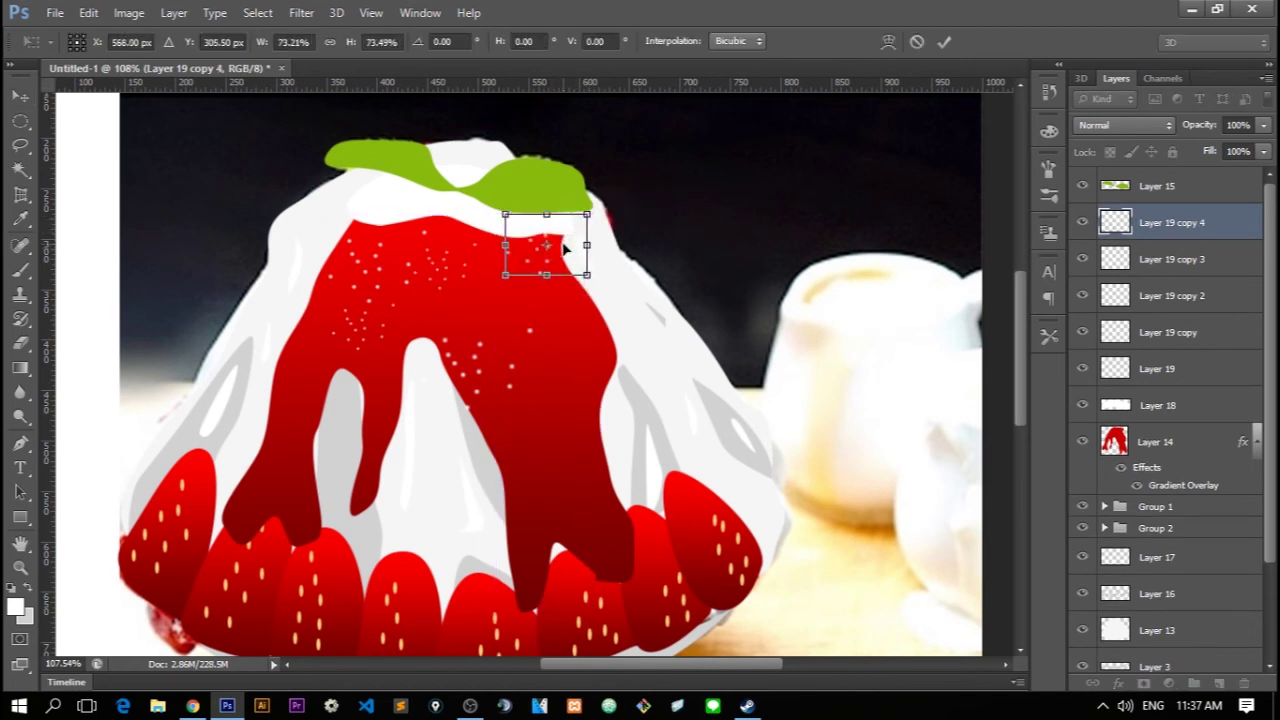
key(Return)
scroll(316, 354, down, 3)
click(21, 145)
scroll(713, 302, down, 3)
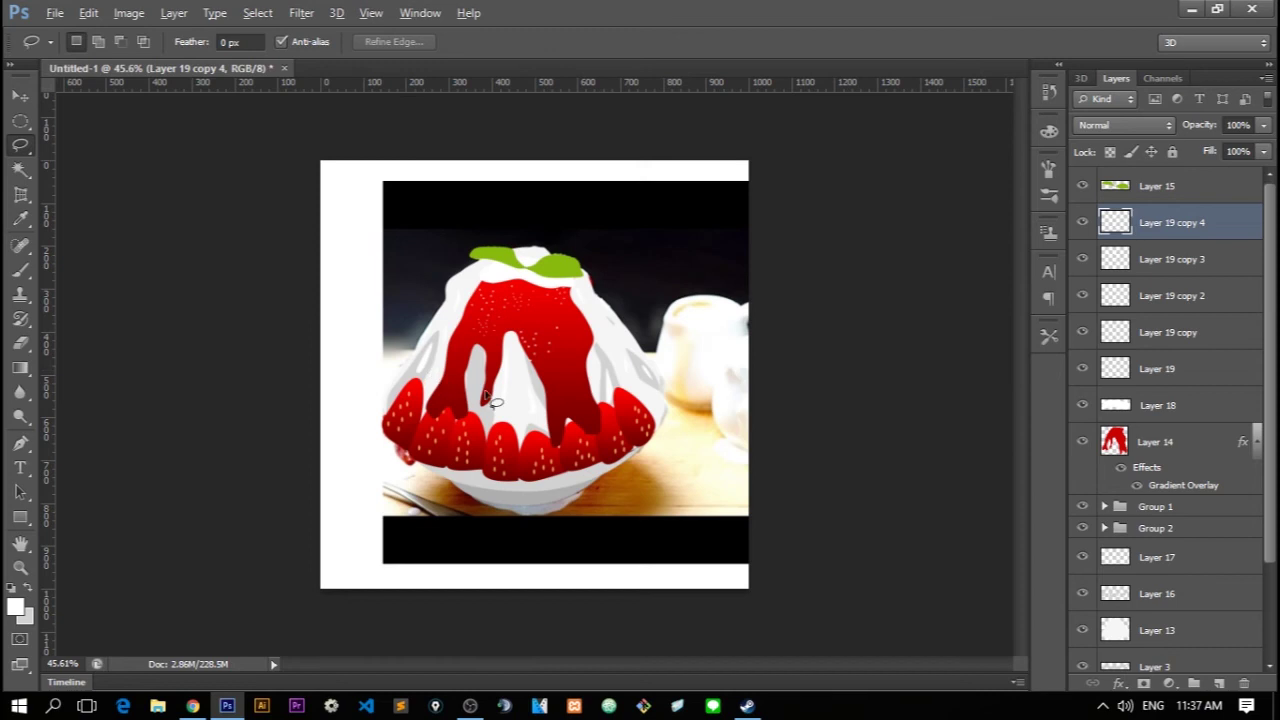
scroll(522, 375, up, 3)
key(v)
click(371, 12)
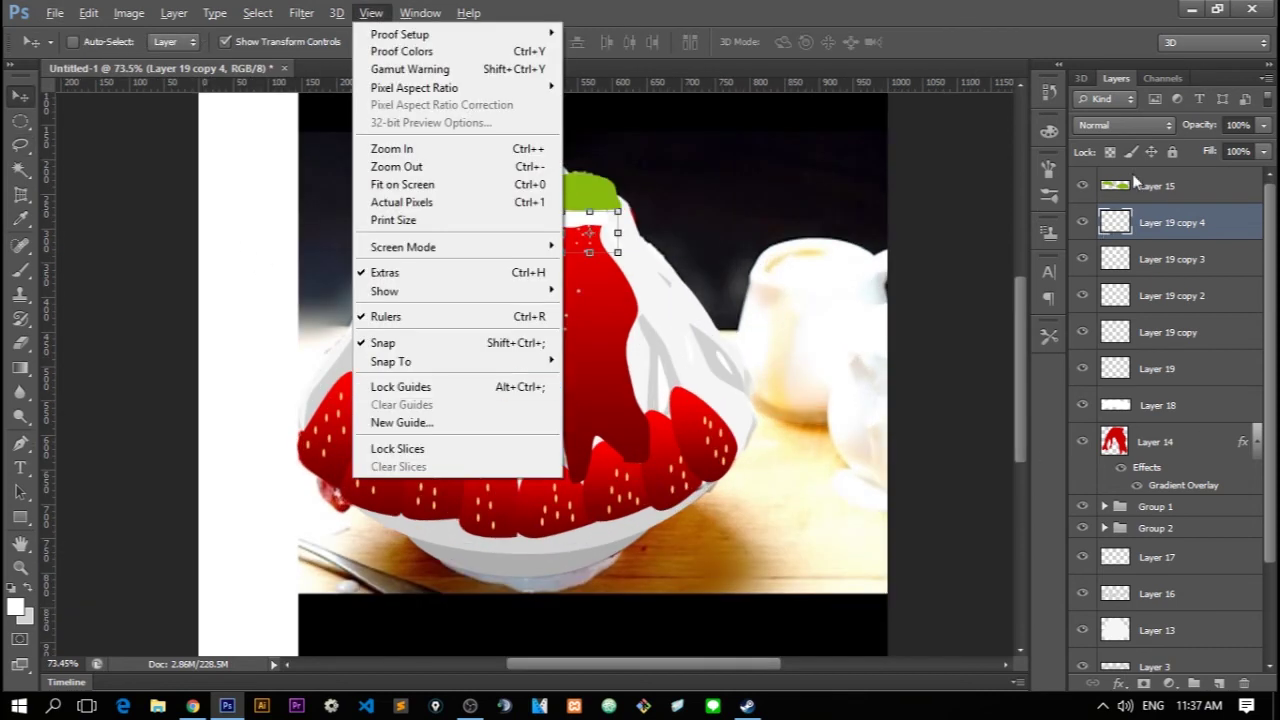
Add a new empty layer above the green leaf layer
click(1156, 186)
scroll(663, 177, up, 2)
scroll(610, 180, up, 2)
scroll(610, 180, up, 2)
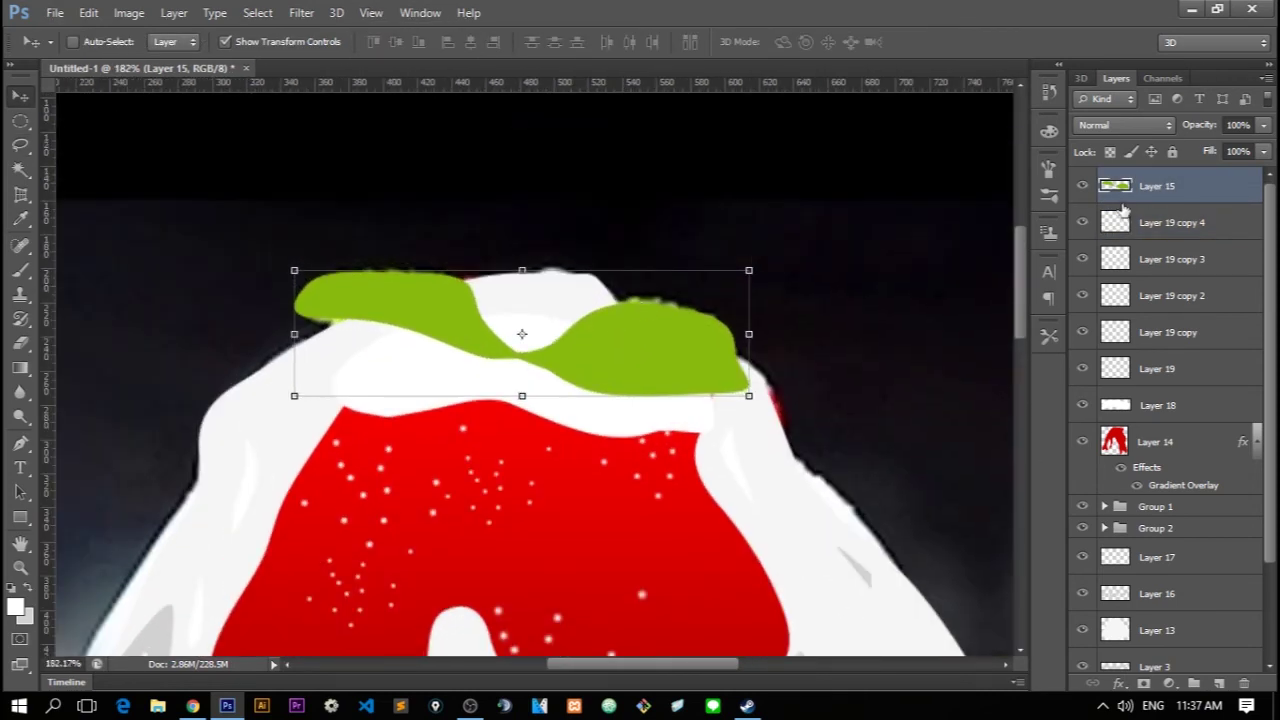
click(1219, 683)
scroll(405, 393, down, 1)
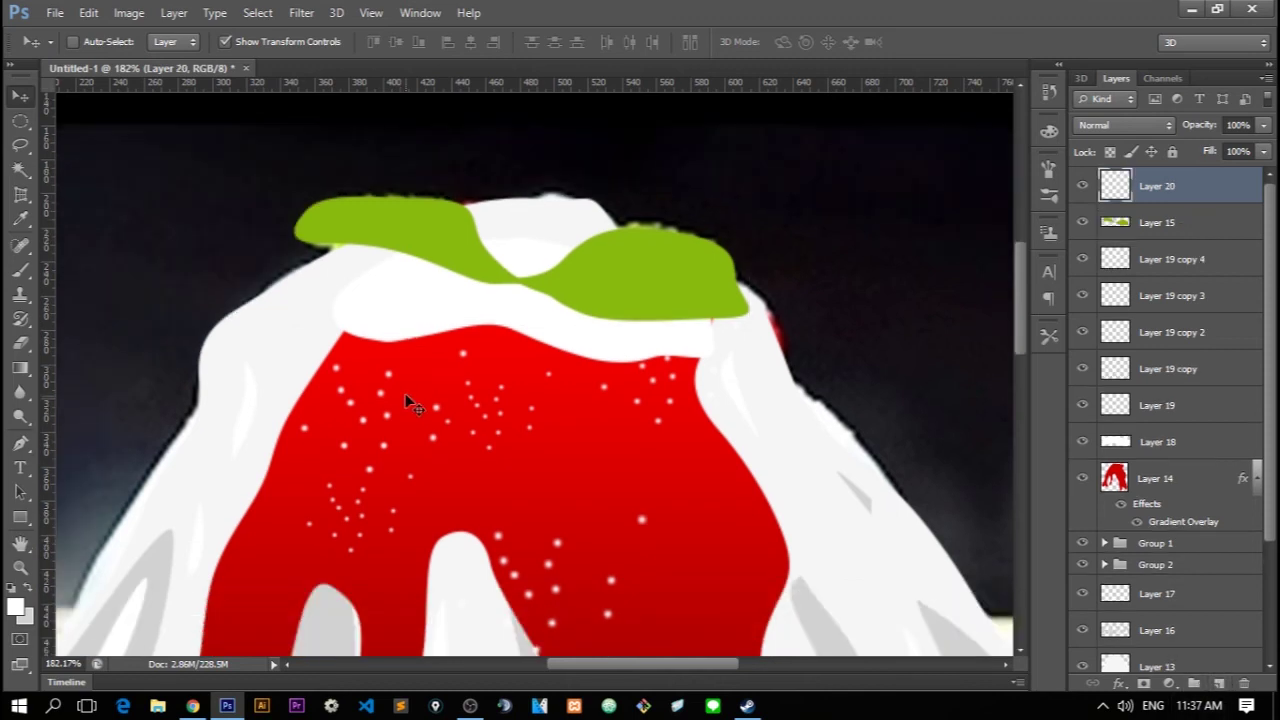
scroll(405, 393, down, 2)
Trace a rounded strawberry outline with the Pen tool above the leaves
click(20, 443)
scroll(493, 357, up, 2)
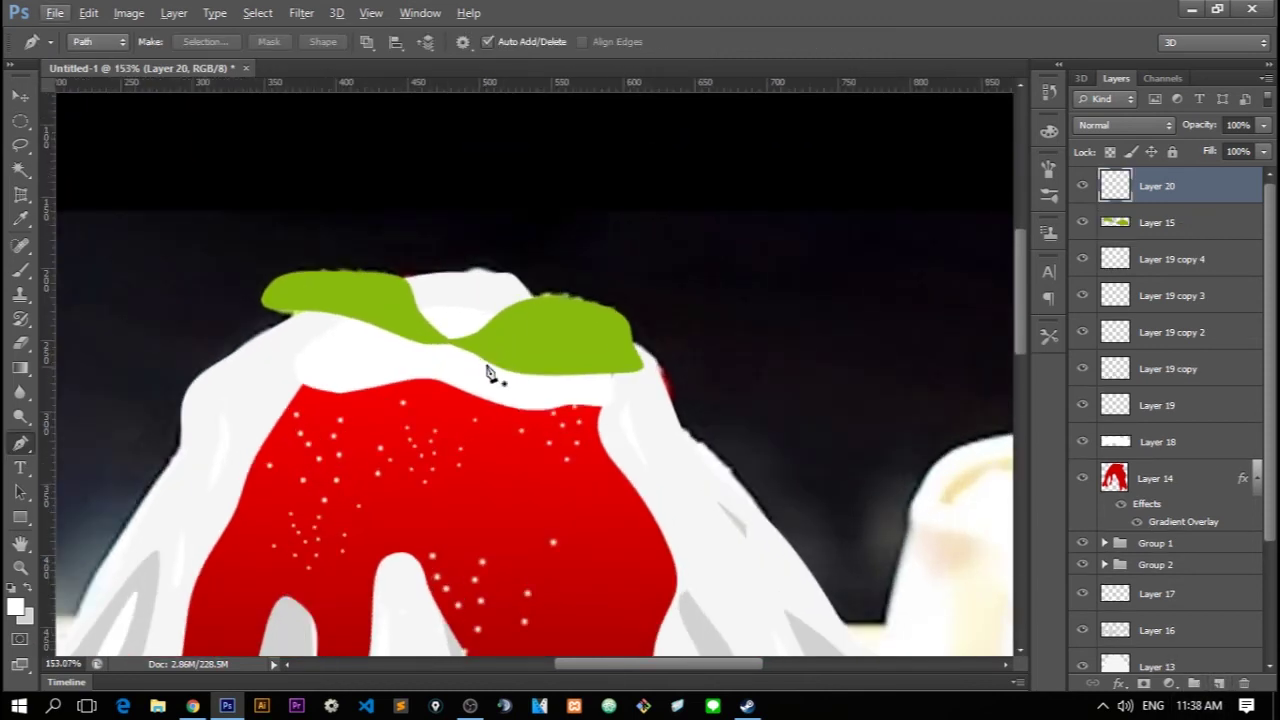
click(490, 361)
drag(407, 349, 391, 318)
key(l)
mouse_move(465, 233)
mouse_down()
mouse_move(506, 250)
mouse_move(500, 222)
mouse_up()
key(p)
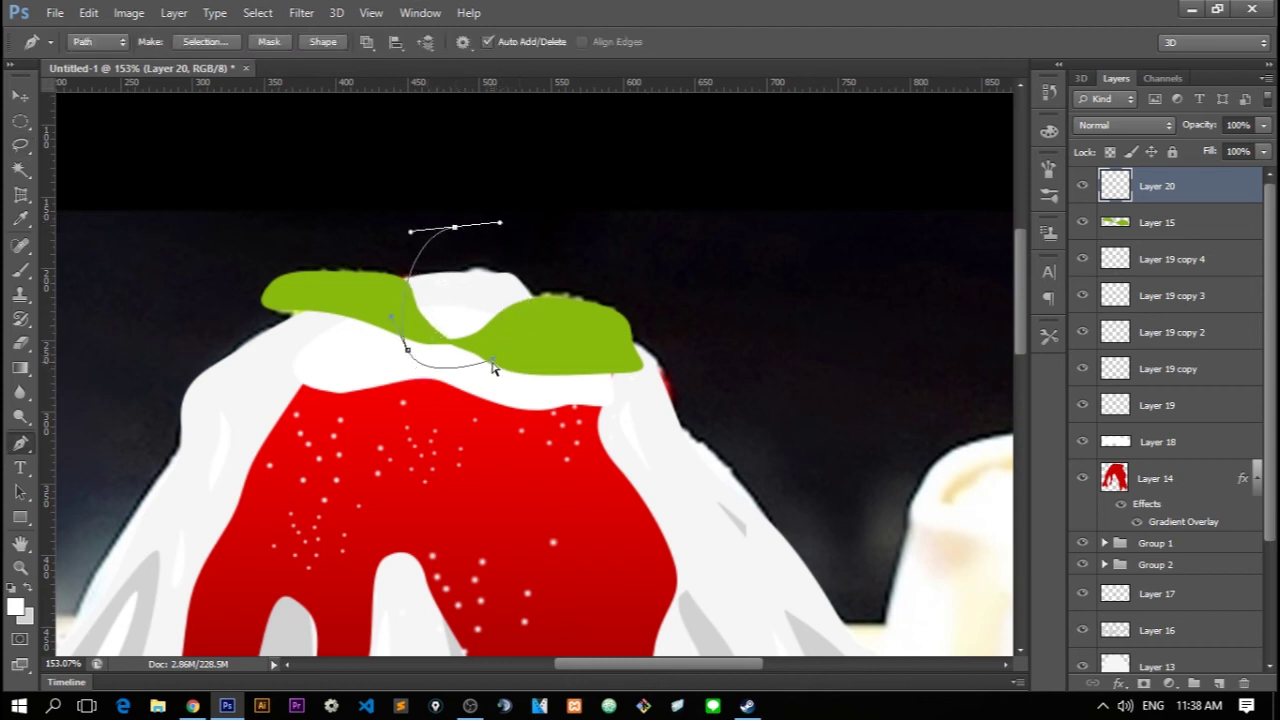
drag(496, 361, 427, 389)
scroll(590, 310, down, 3)
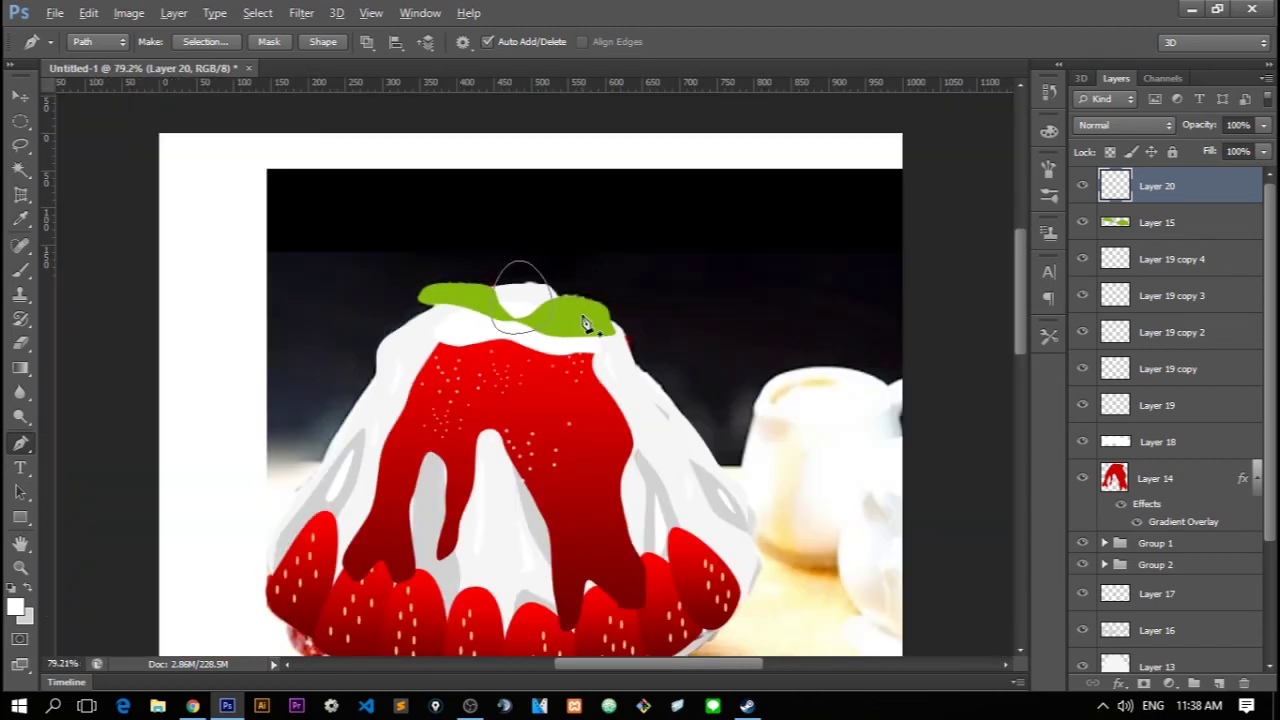
scroll(586, 290, up, 2)
right_click(740, 256)
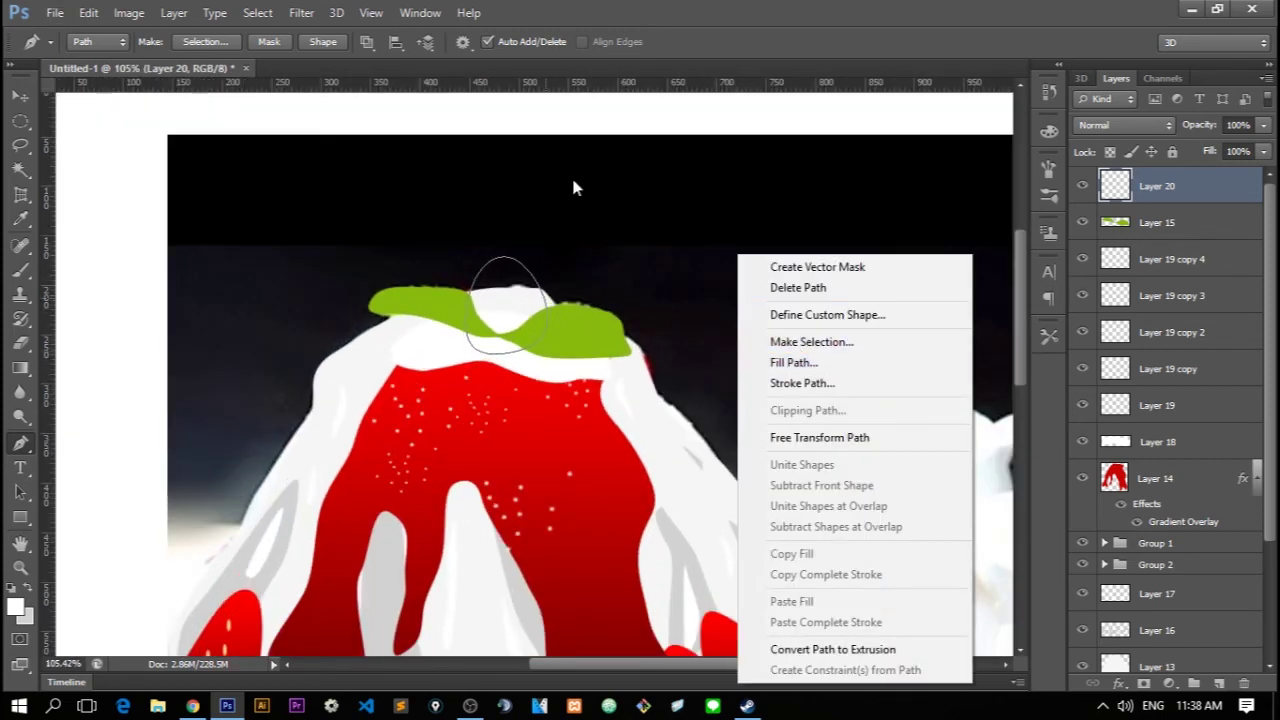
scroll(597, 410, down, 3)
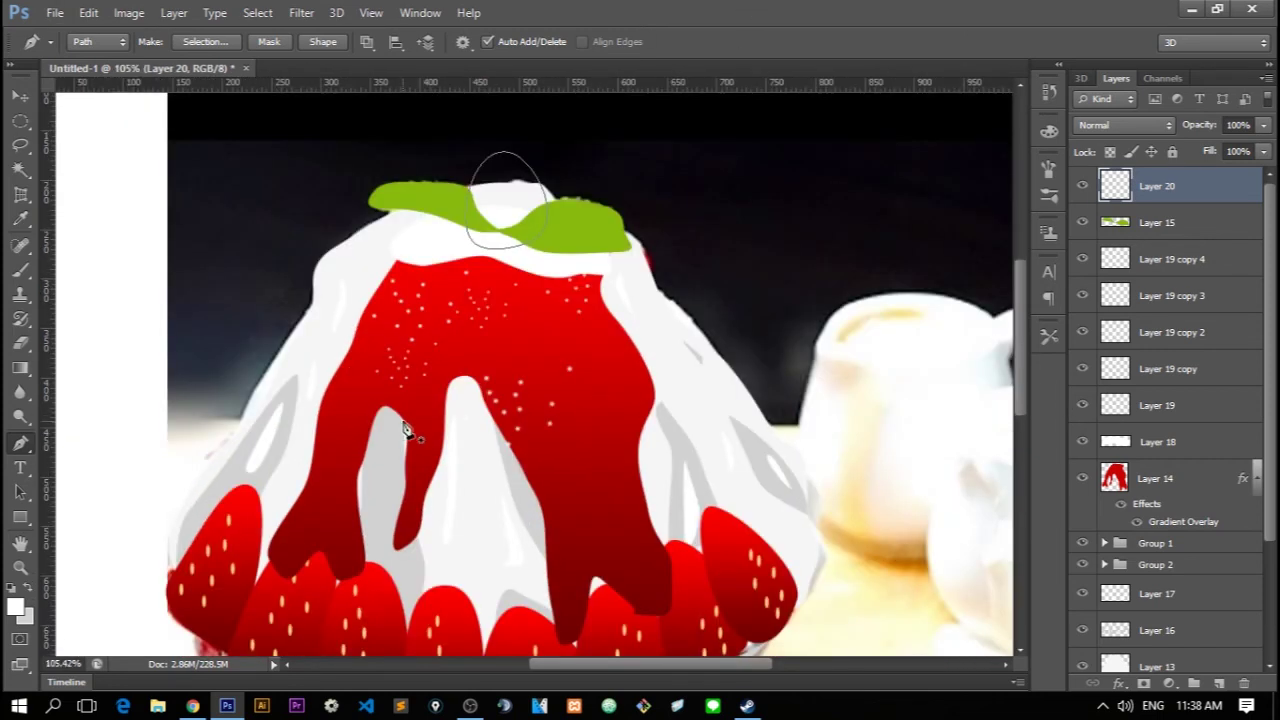
Sample the strawberry red from the artwork as the paint colour
key(i)
click(478, 260)
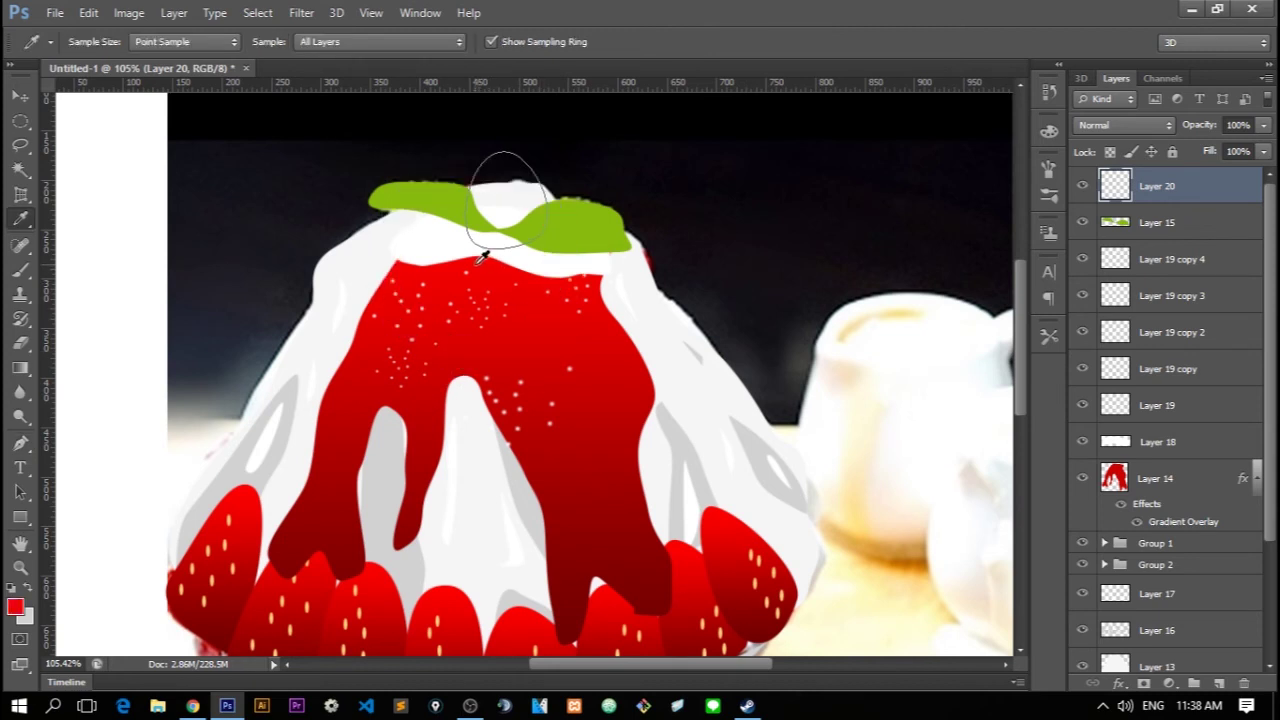
right_click(622, 150)
key(p)
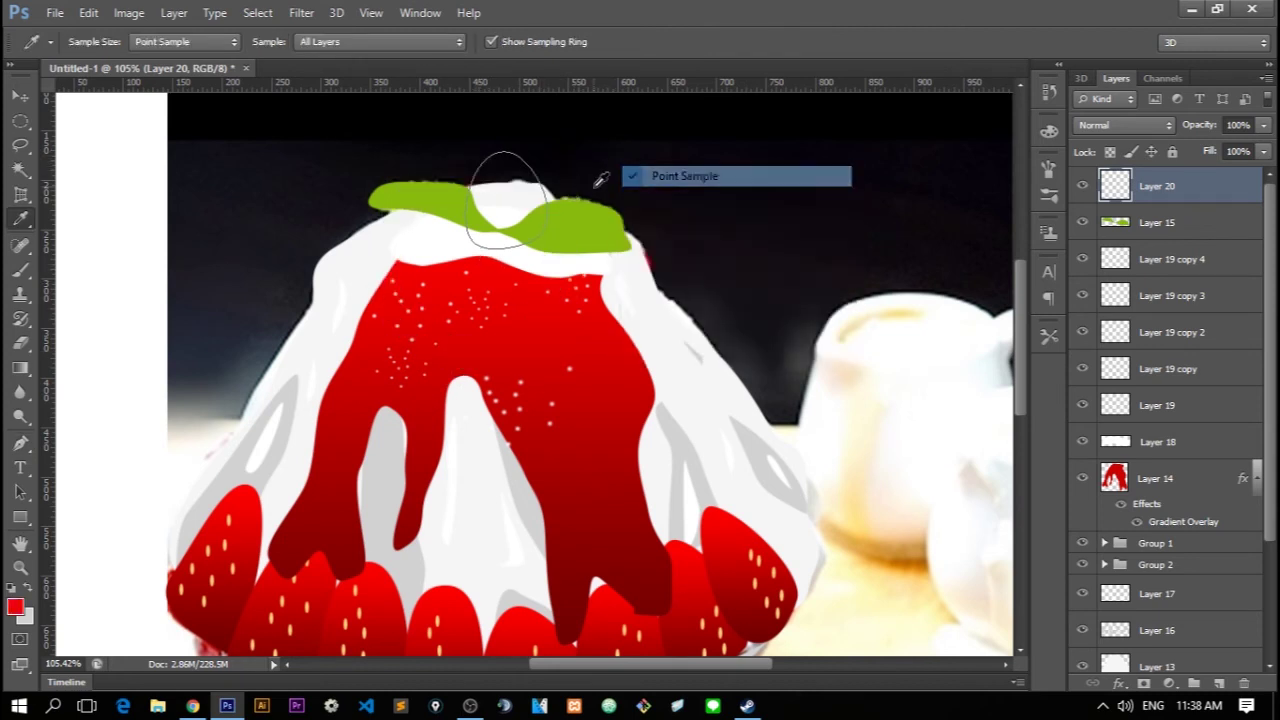
key(p)
Fill the strawberry outline with red on Layer 20 and delete the path
right_click(606, 200)
click(662, 308)
right_click(598, 228)
click(620, 258)
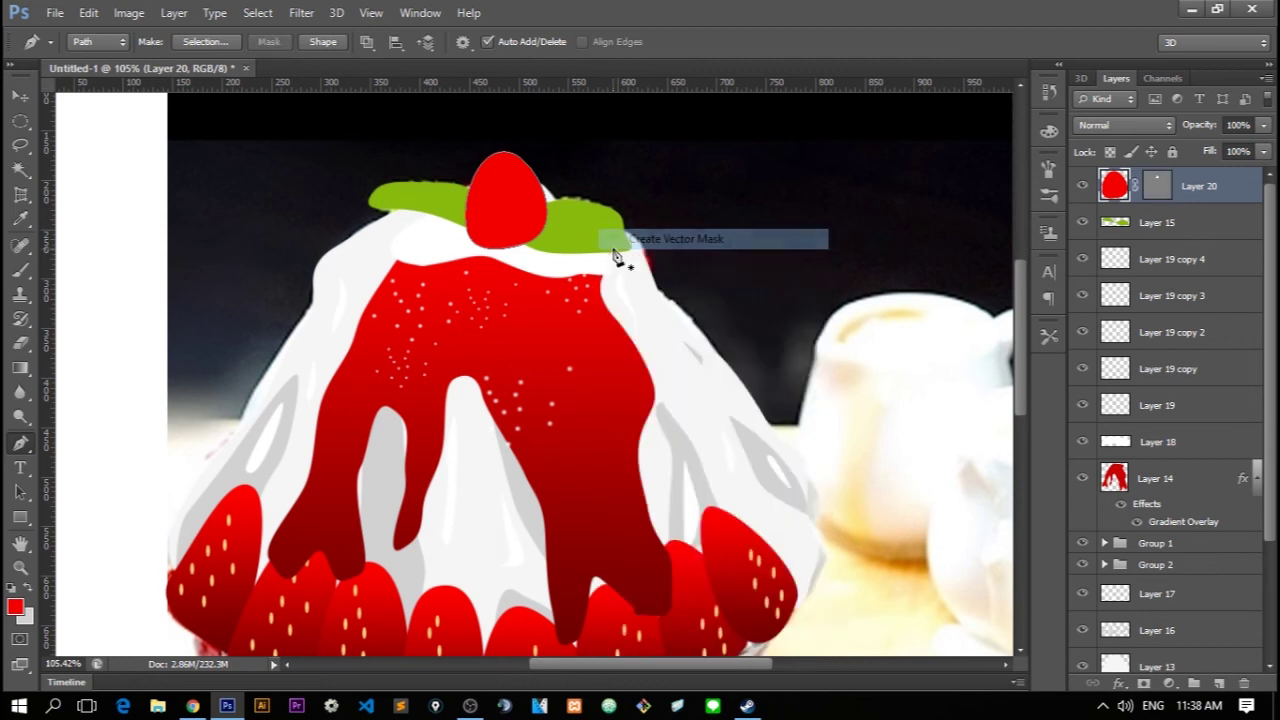
right_click(620, 252)
Zoom out and move the red strawberry onto the leaves
key(Escape)
key(ctrl+0)
key(v)
click(371, 12)
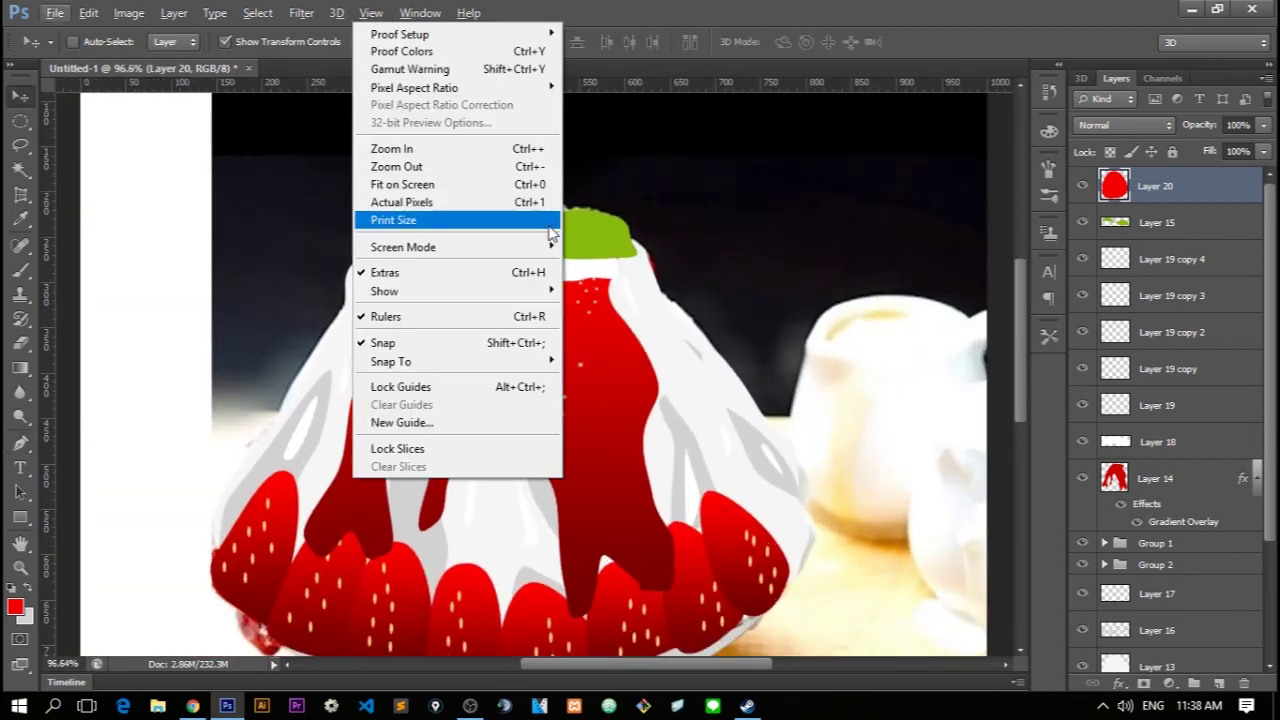
click(440, 211)
drag(575, 218, 573, 223)
key(p)
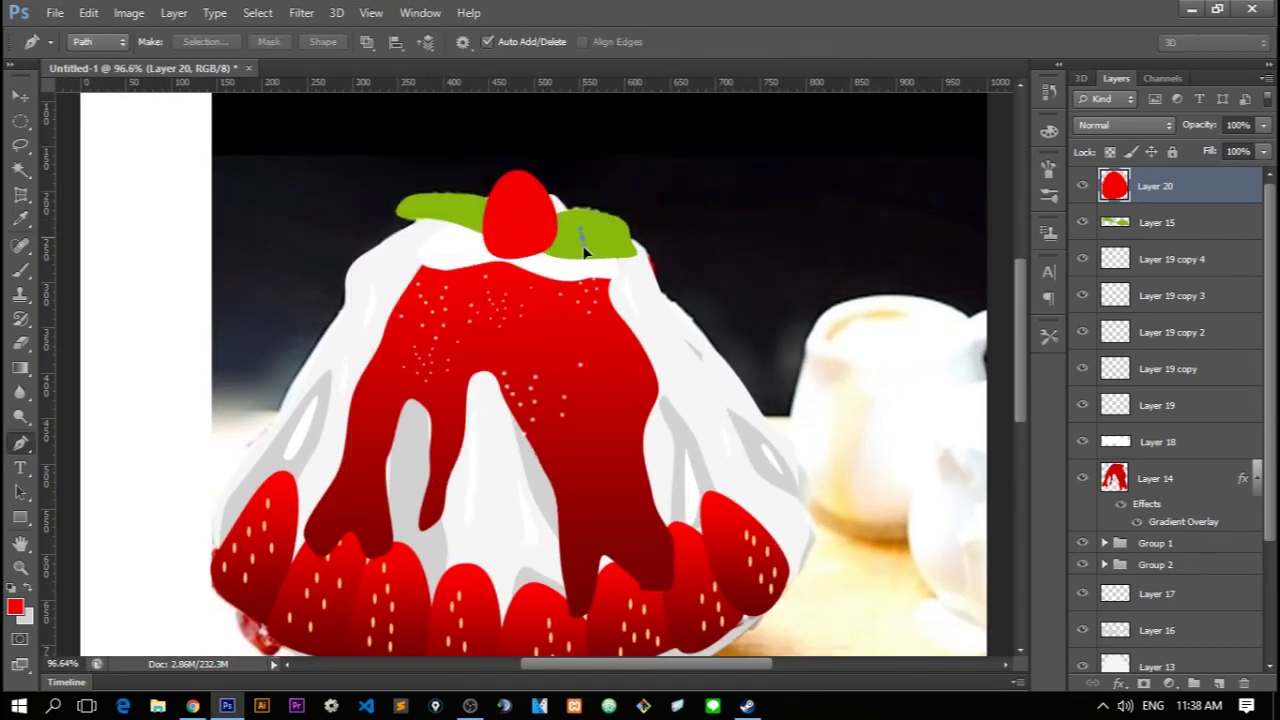
key(ctrl+z)
Tilt the red strawberry slightly with Free Transform
key(ctrl+t)
drag(580, 258, 575, 273)
key(Return)
key(v)
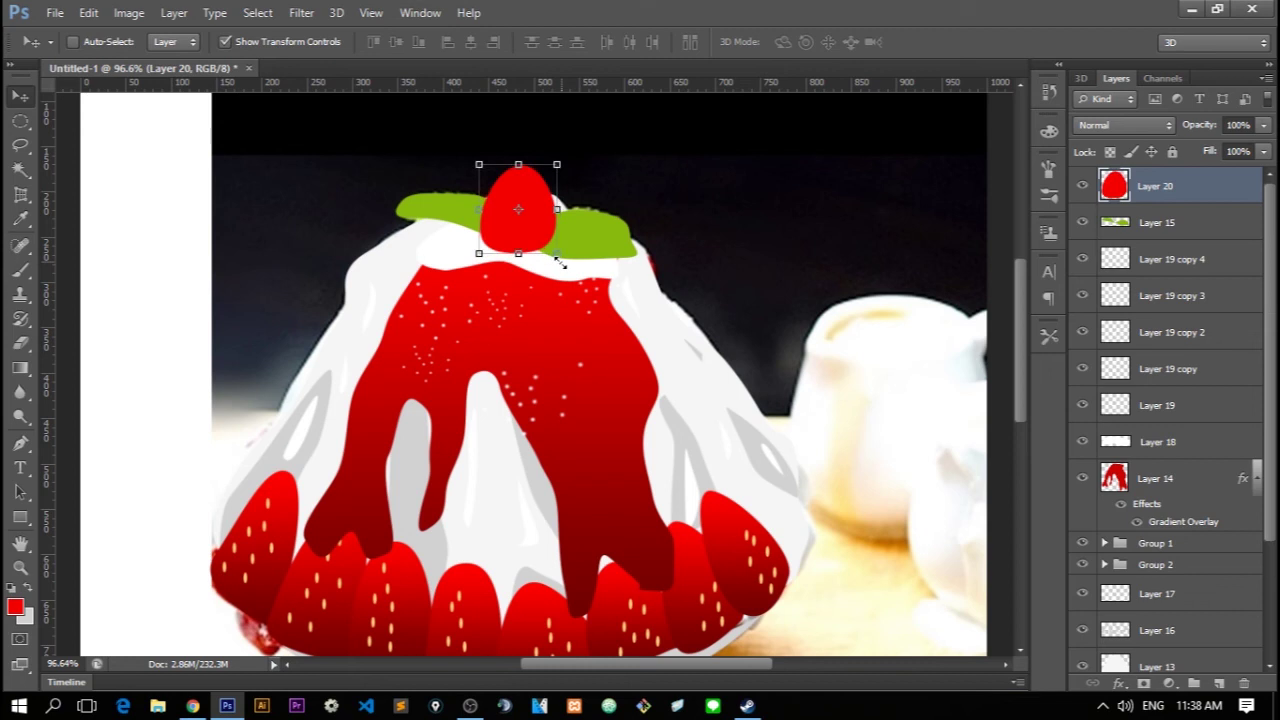
key(i)
scroll(270, 495, up, 3)
Sample the peach seed colour and try a small oval selection on the strawberry
click(277, 491)
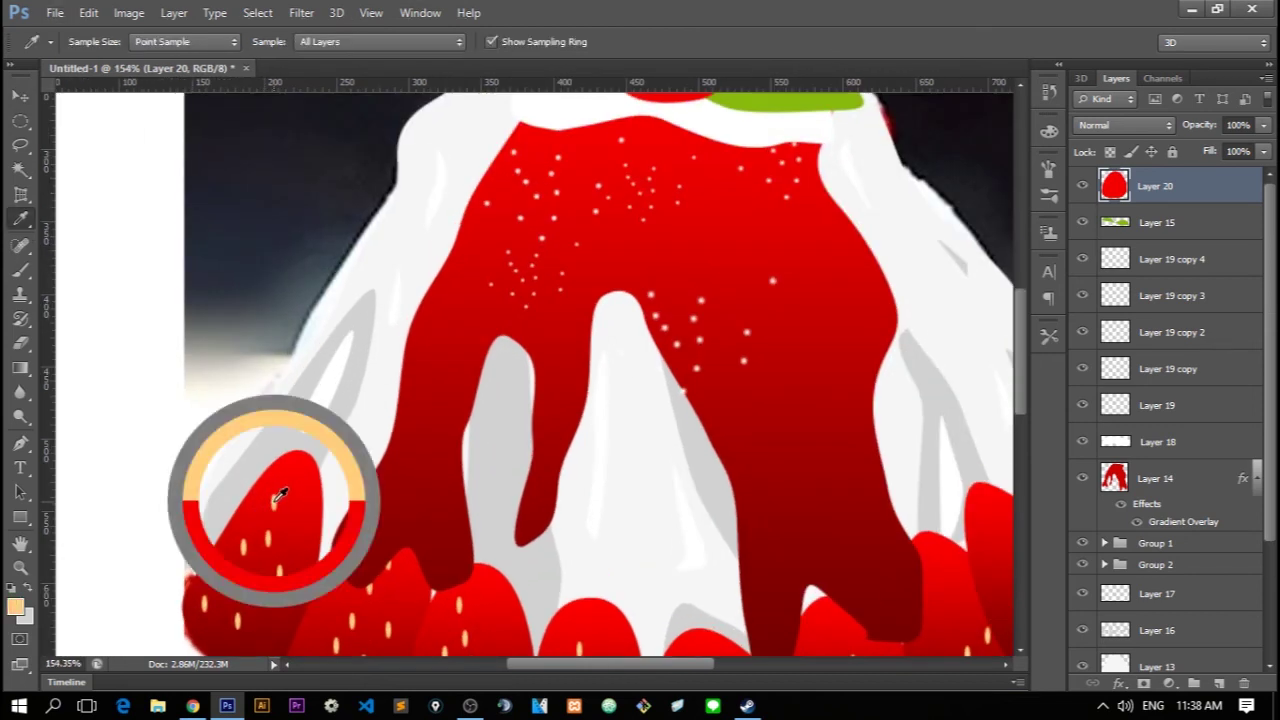
scroll(660, 262, down, 3)
scroll(660, 262, up, 2)
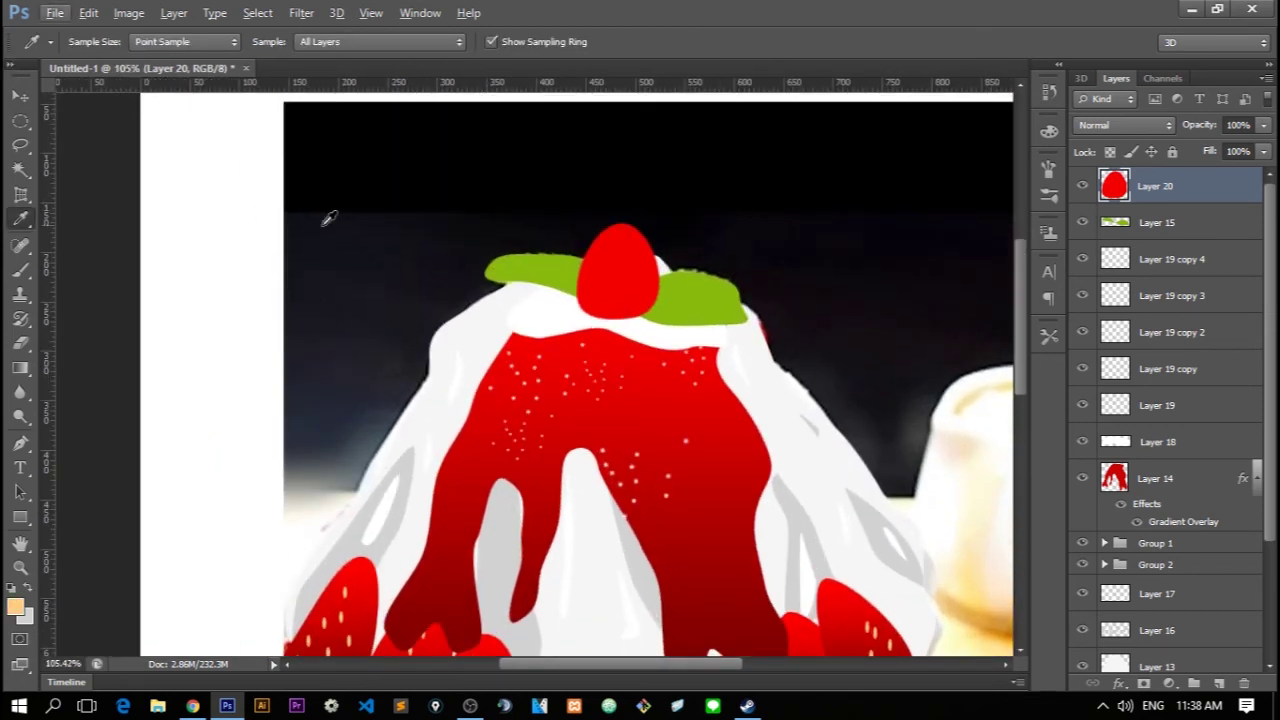
scroll(326, 220, down, 1)
key(m)
scroll(362, 442, down, 2)
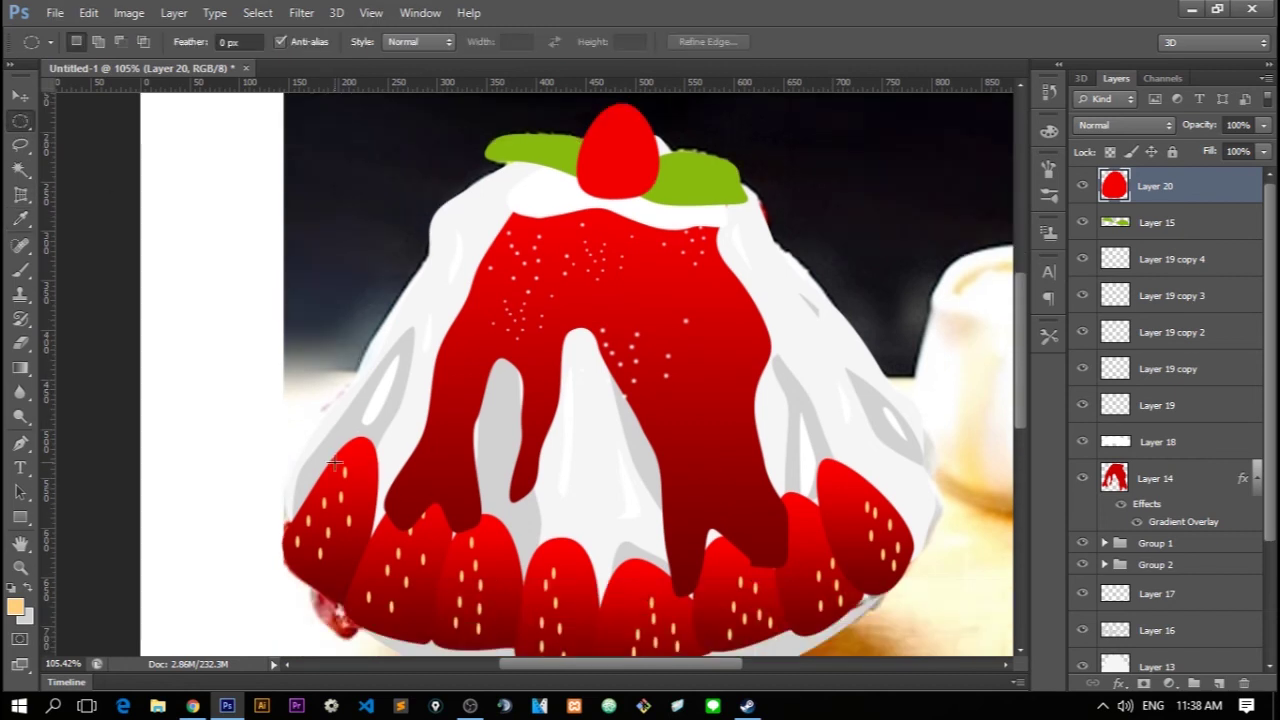
scroll(600, 250, up, 1)
scroll(661, 208, up, 1)
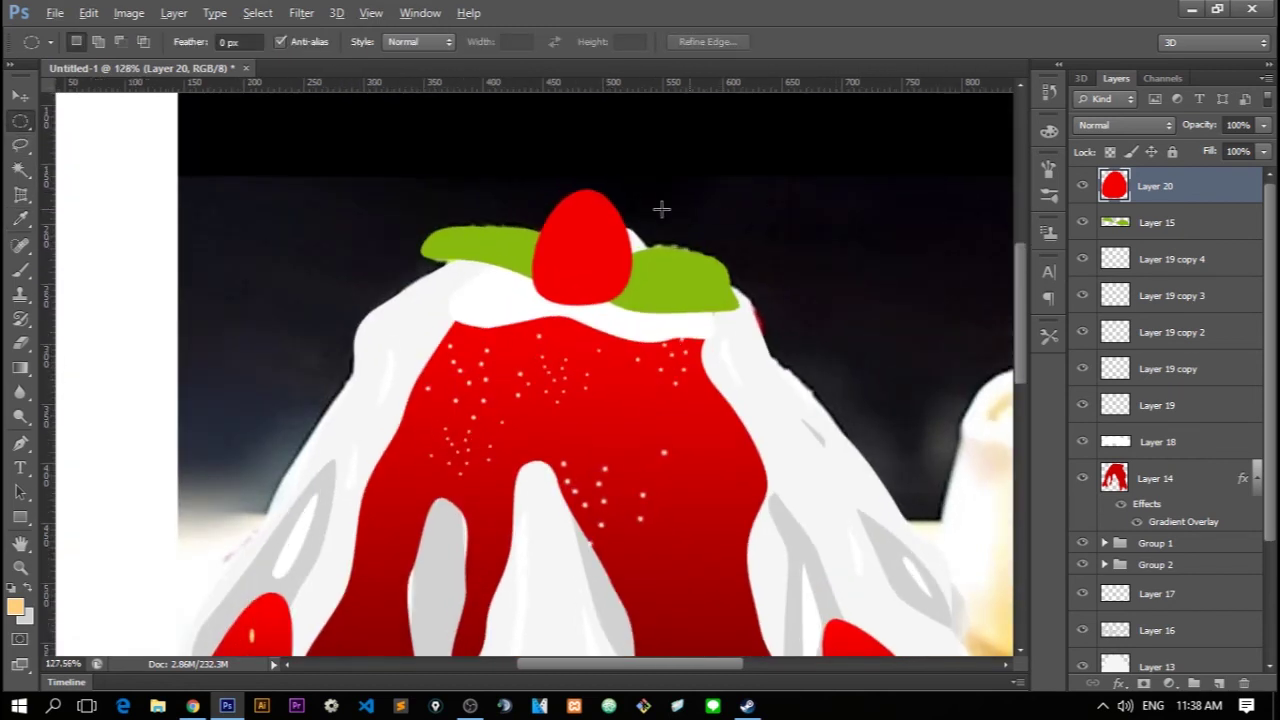
mouse_move(567, 218)
mouse_down()
mouse_move(582, 192)
mouse_move(572, 242)
mouse_up()
click(594, 248)
Paint a peach seed on a new layer and move it into place on the strawberry
click(1218, 683)
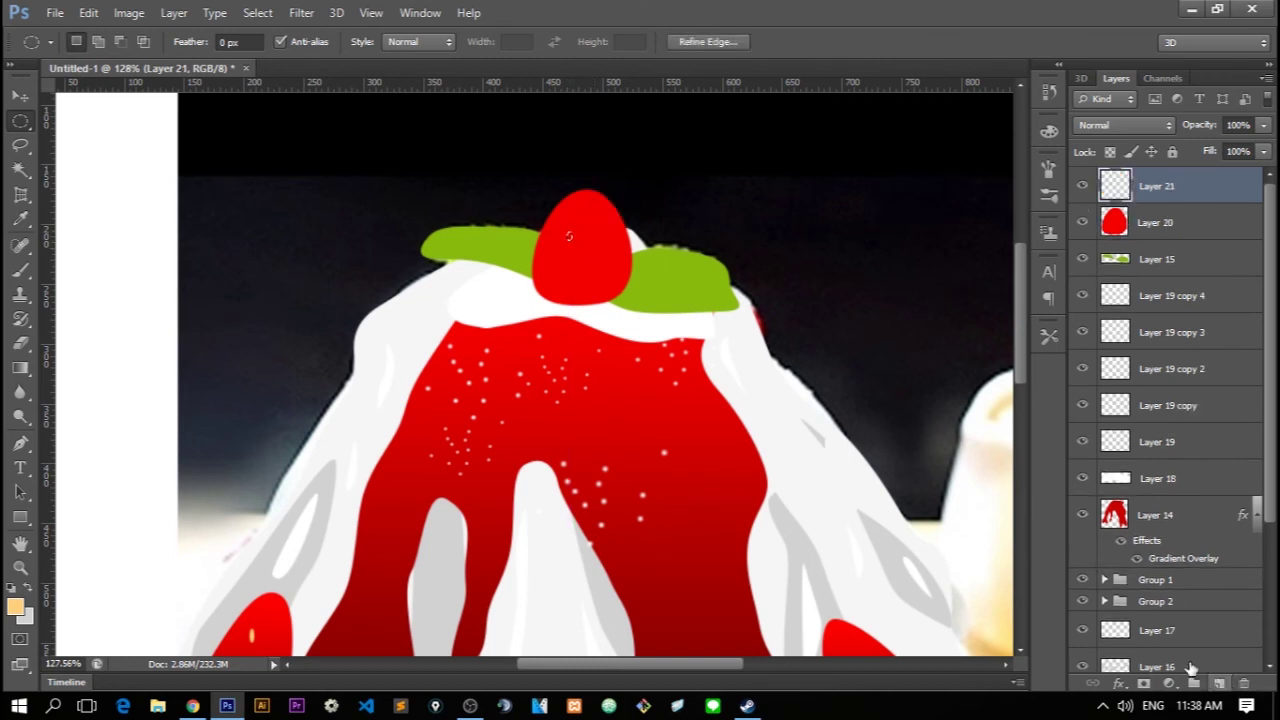
key(b)
click(568, 240)
key(v)
mouse_move(671, 258)
mouse_down()
mouse_move(658, 309)
mouse_move(663, 276)
mouse_move(685, 290)
mouse_move(720, 258)
mouse_move(697, 246)
mouse_move(680, 260)
mouse_move(686, 240)
mouse_move(690, 262)
mouse_up()
scroll(690, 292, up, 1)
Copy Layer 11's gradient overlay style from inside Group 2
ctrl+click(590, 256)
key(ctrl+minus)
key(ctrl+minus)
scroll(1188, 467, down, 3)
scroll(1188, 467, down, 3)
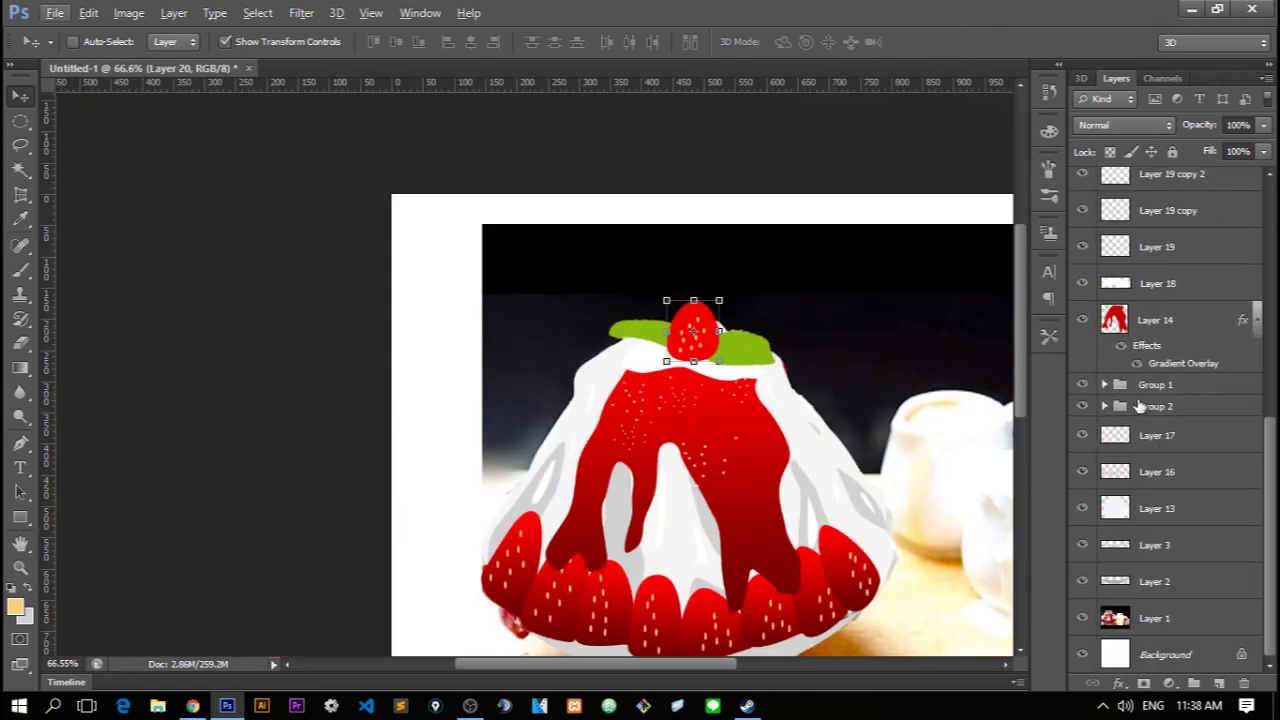
click(1104, 406)
click(1171, 440)
right_click(1171, 450)
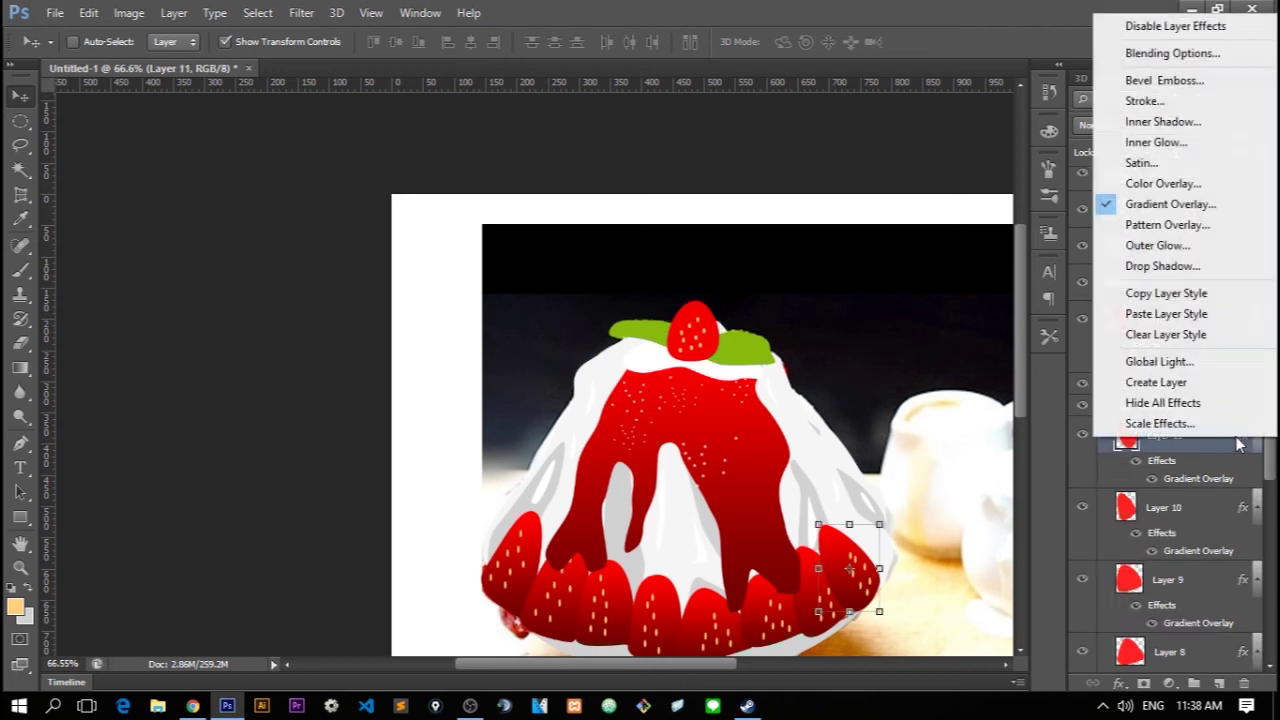
click(1166, 313)
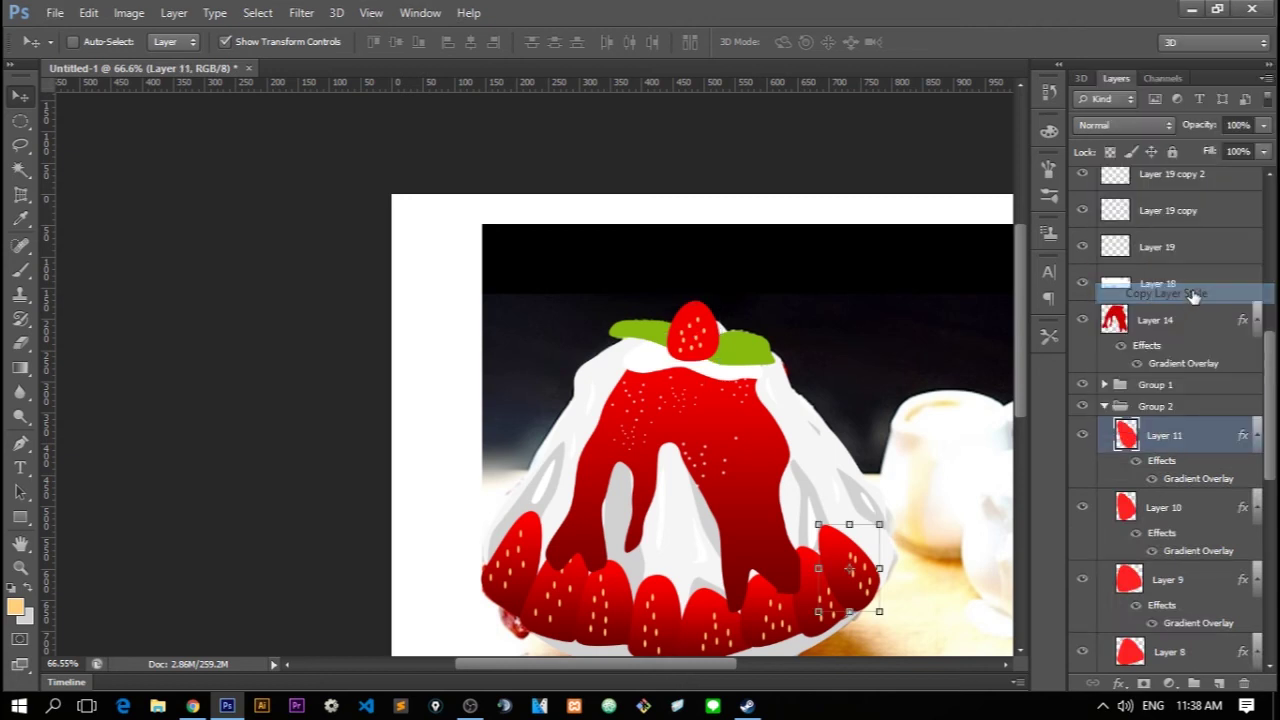
Paste the gradient overlay onto the top strawberry and select it with its seed layers
scroll(1190, 230, up, 10)
right_click(1197, 516)
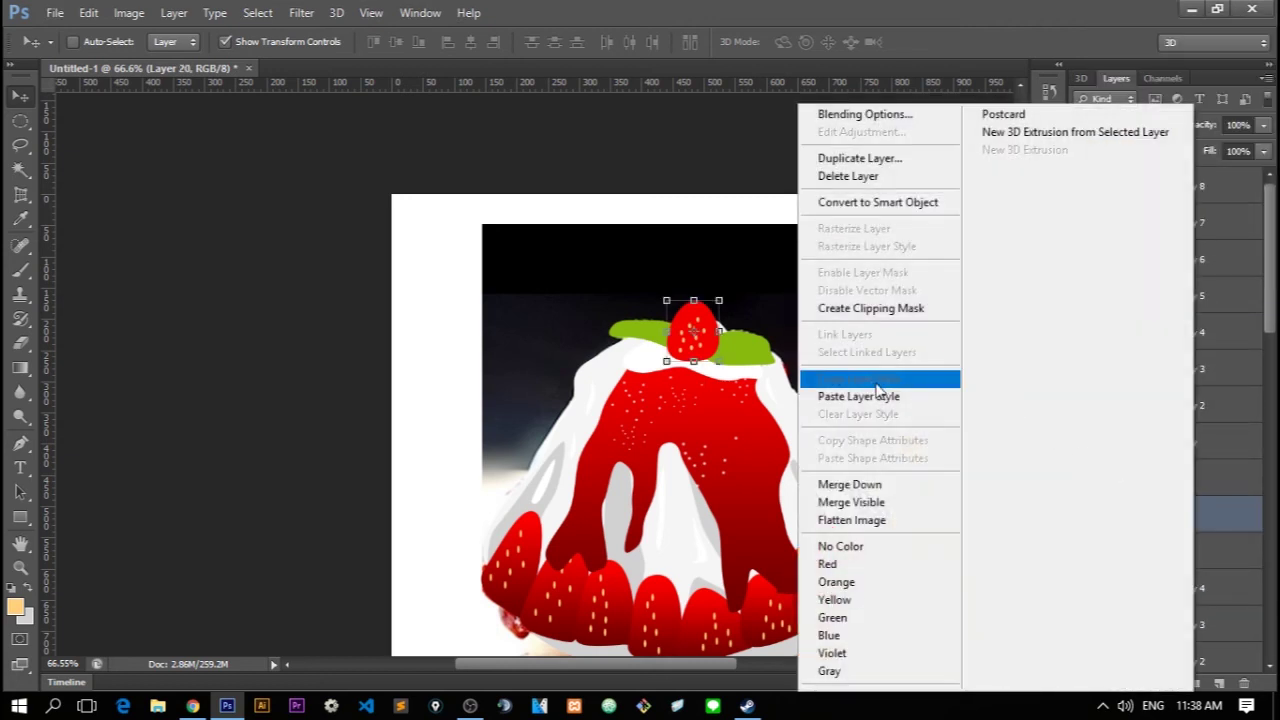
click(1010, 395)
shift+click(1205, 190)
Group the strawberry with its seeds, then group Layer 15 through Layer 14 into Group 4
key(ctrl+g)
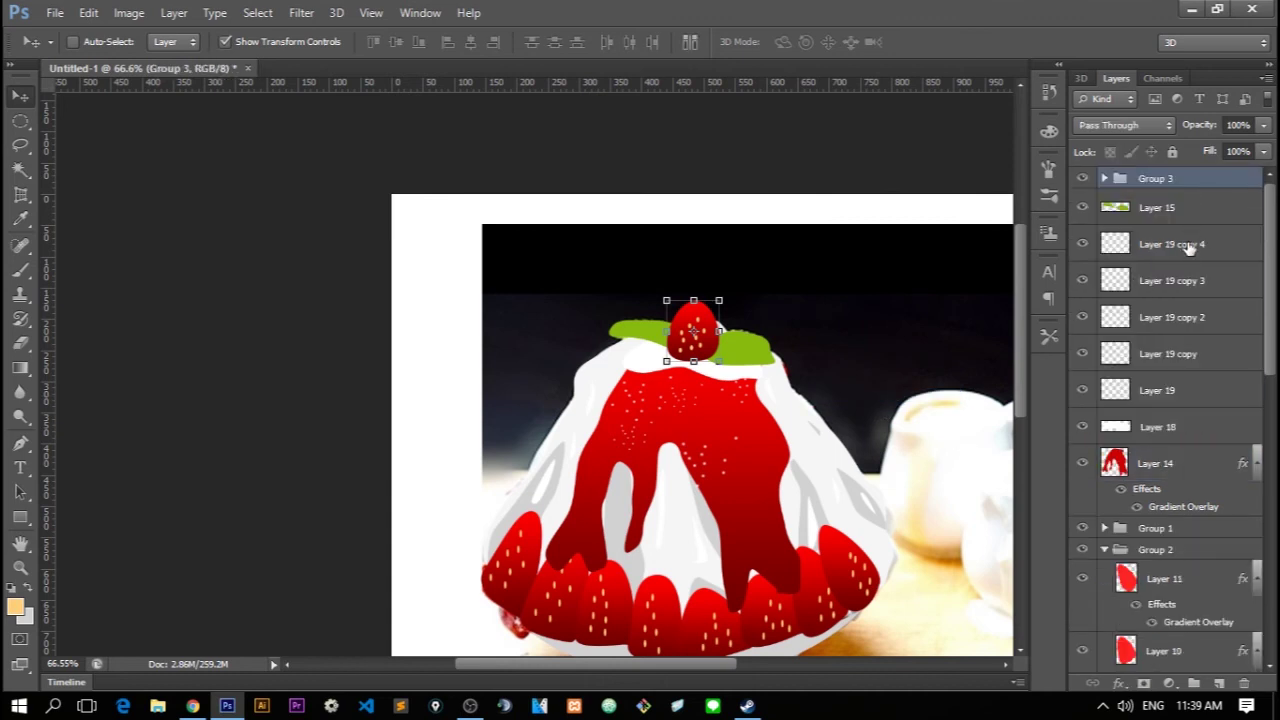
click(1190, 220)
shift+click(1190, 475)
key(ctrl+g)
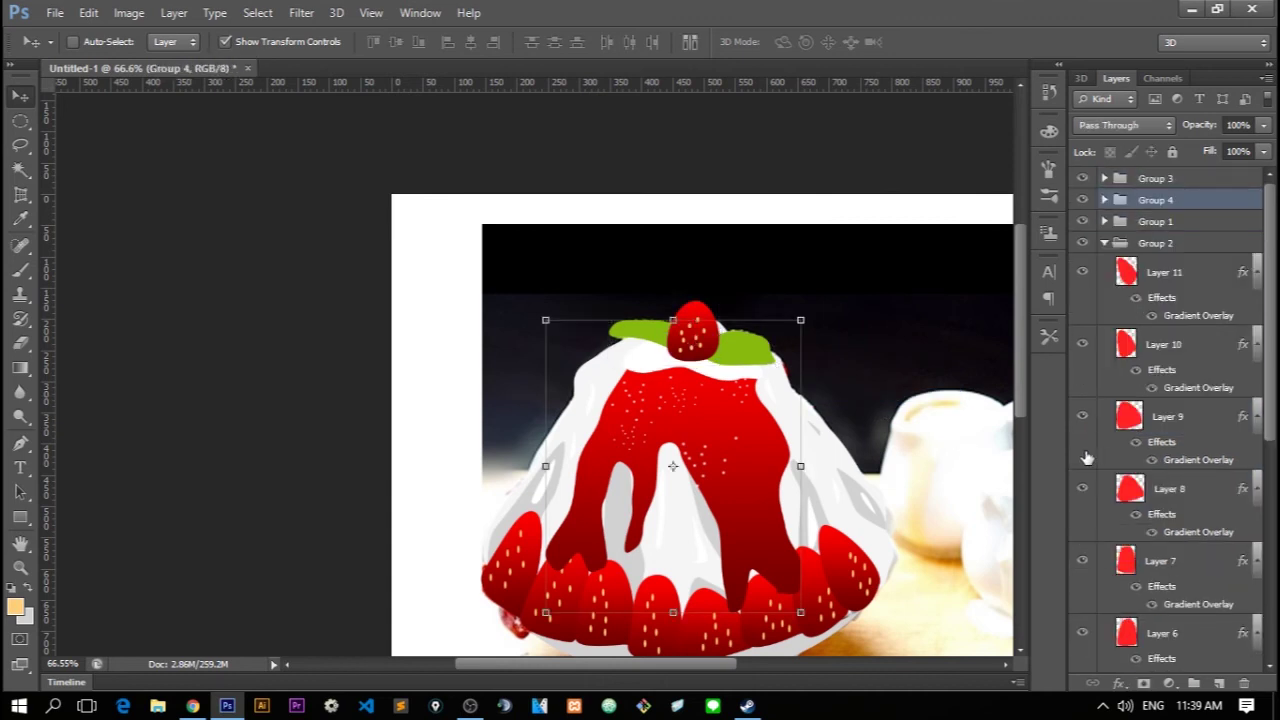
click(1104, 243)
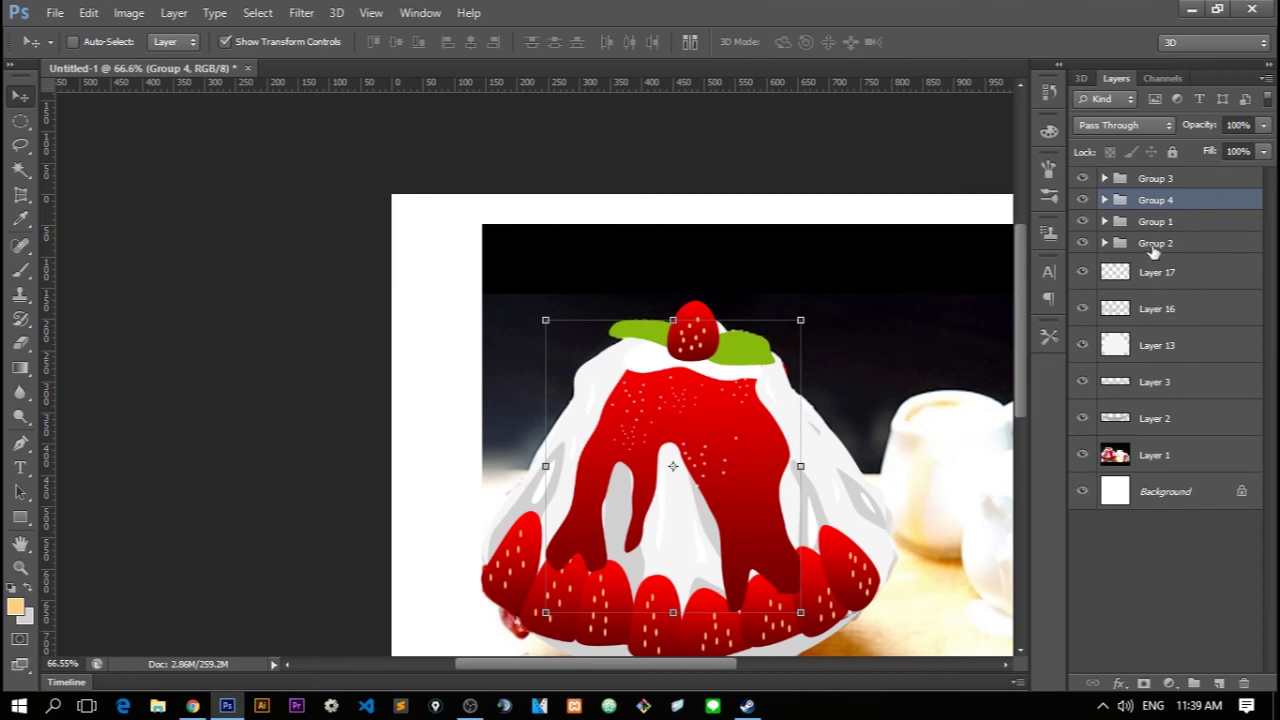
click(1153, 245)
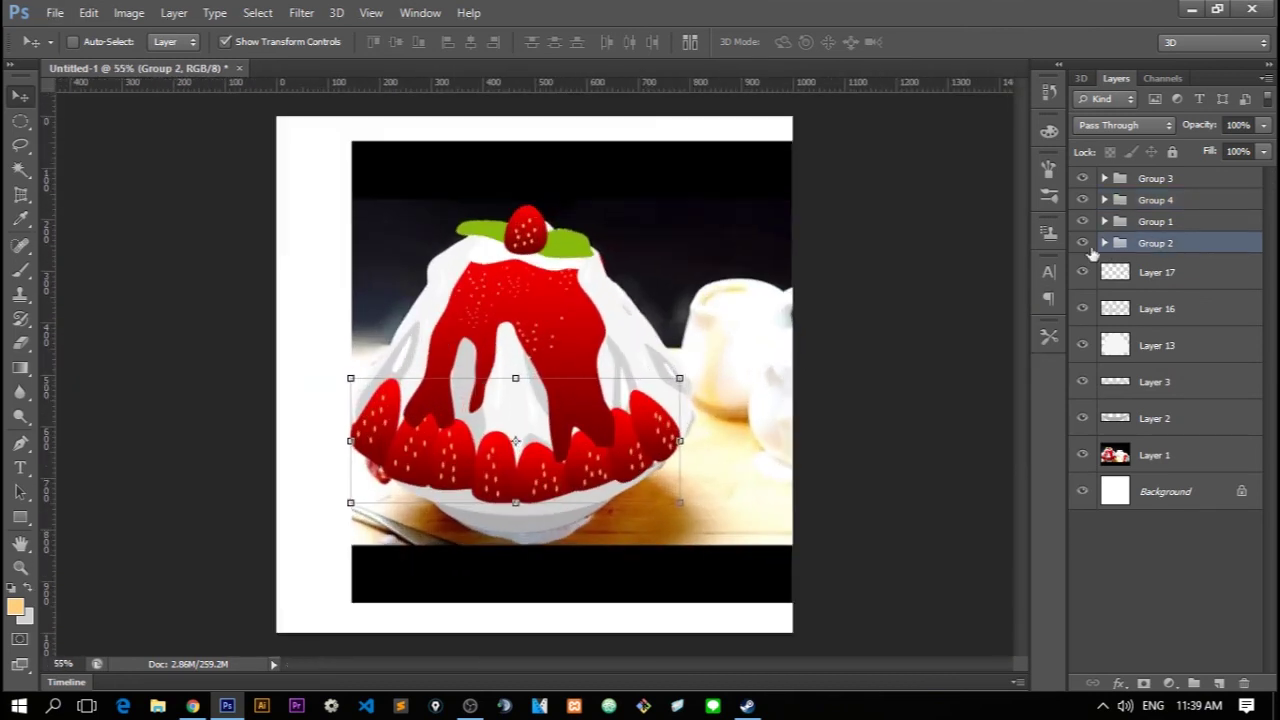
Select Layer 17 through Layer 2, undoing an accidental layer move
key(alt+bracketright)
key(alt+bracketright)
key(alt+bracketright)
click(1180, 272)
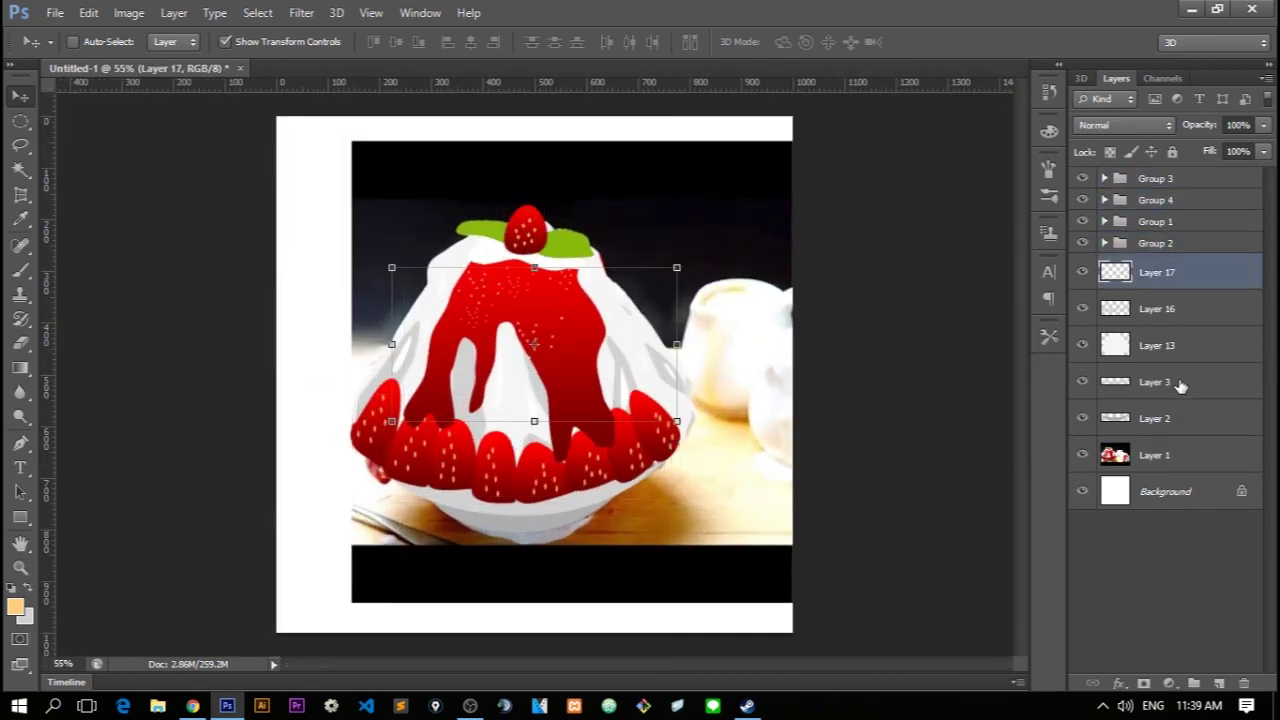
shift+click(1175, 419)
drag(607, 432, 670, 470)
key(ctrl+z)
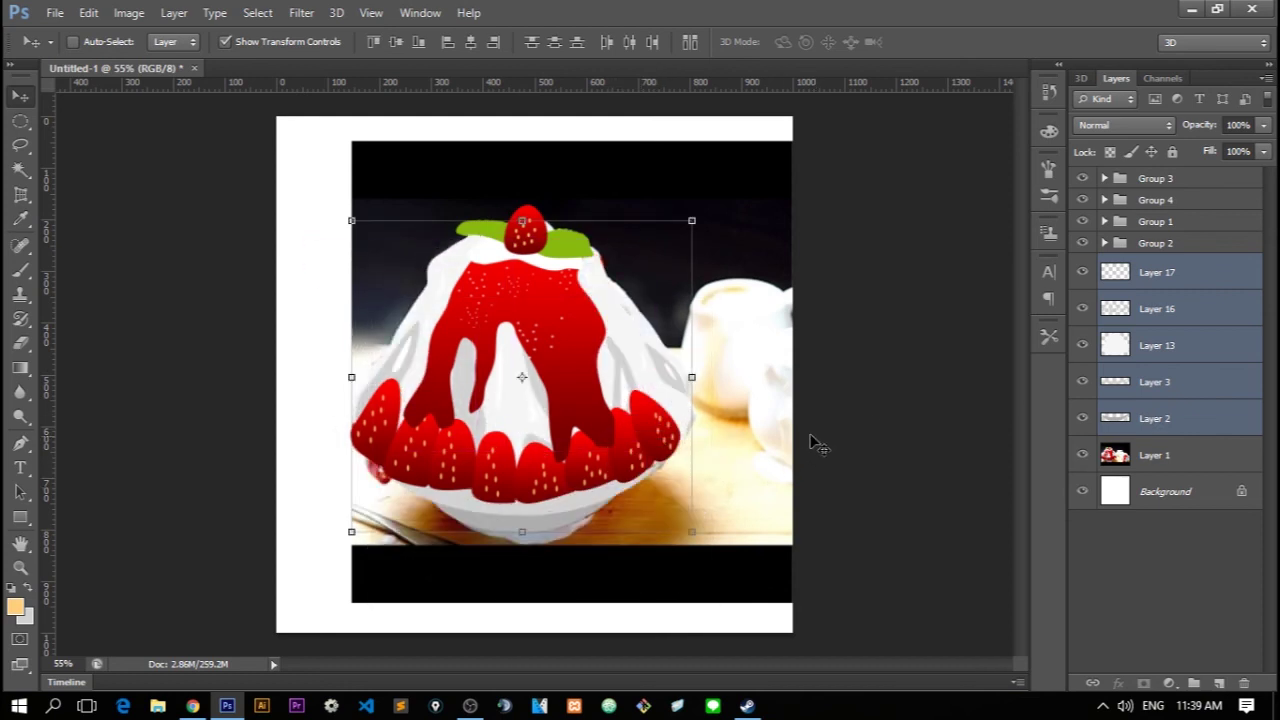
click(1171, 346)
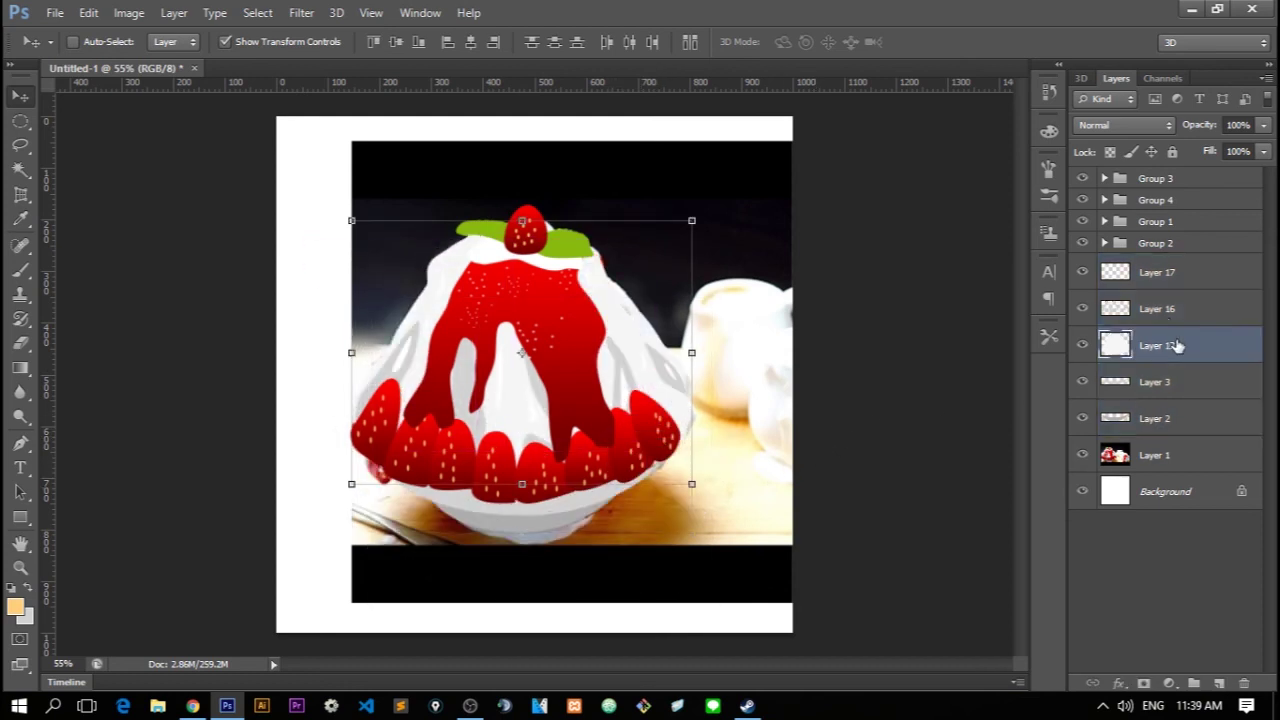
click(1127, 420)
Hide the reference photo, toggling it once to compare, leaving the drawing on white
click(1130, 455)
click(1082, 455)
scroll(693, 432, down, 2)
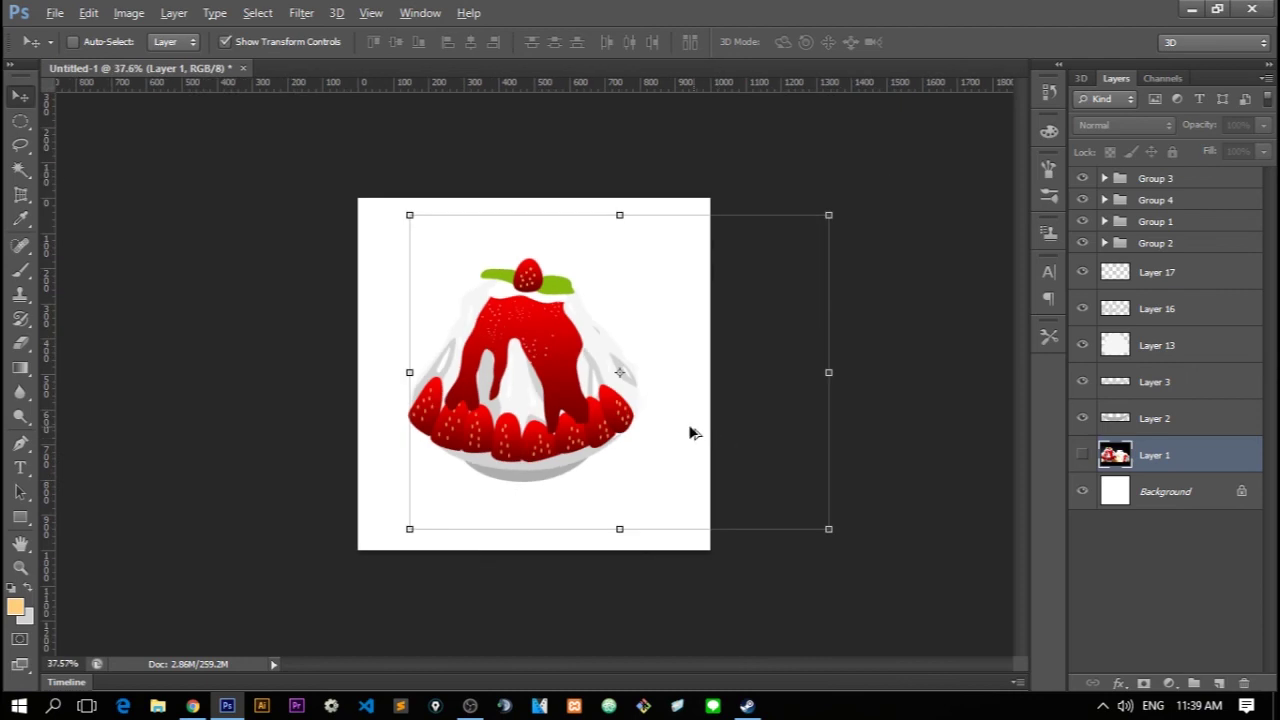
scroll(693, 432, up, 3)
scroll(610, 394, up, 1)
scroll(610, 394, down, 3)
scroll(620, 366, up, 2)
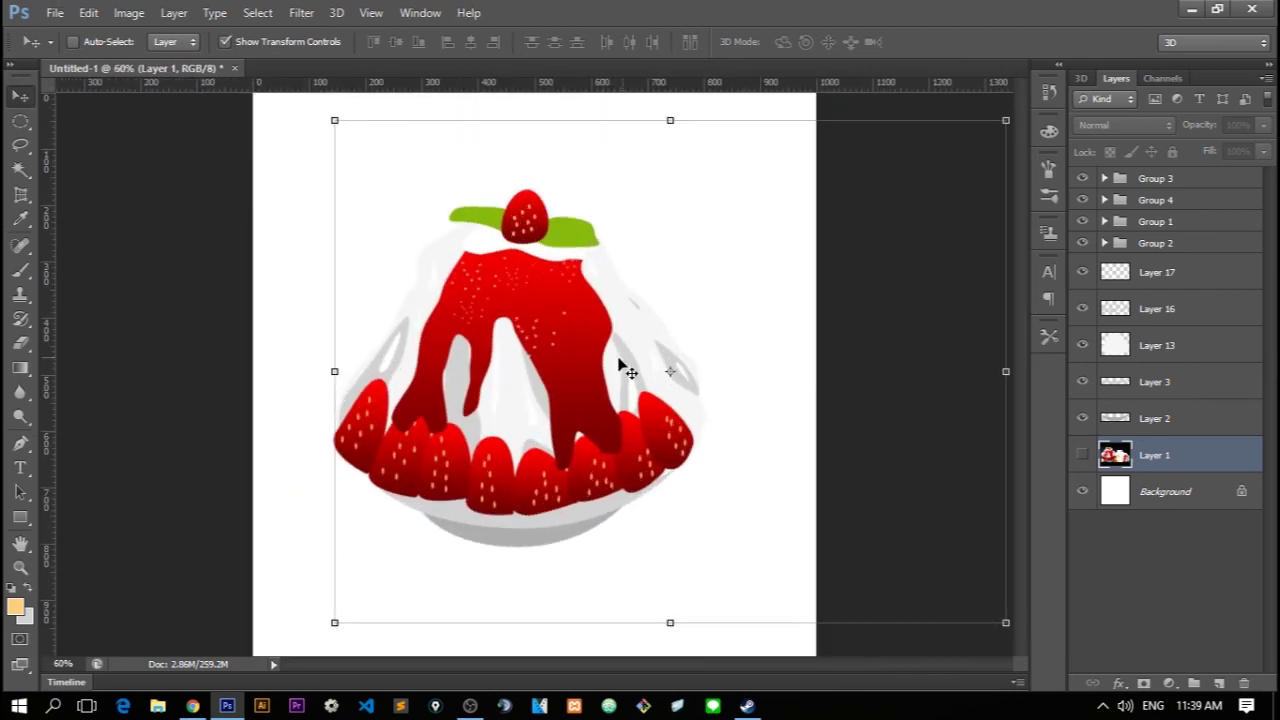
click(1082, 455)
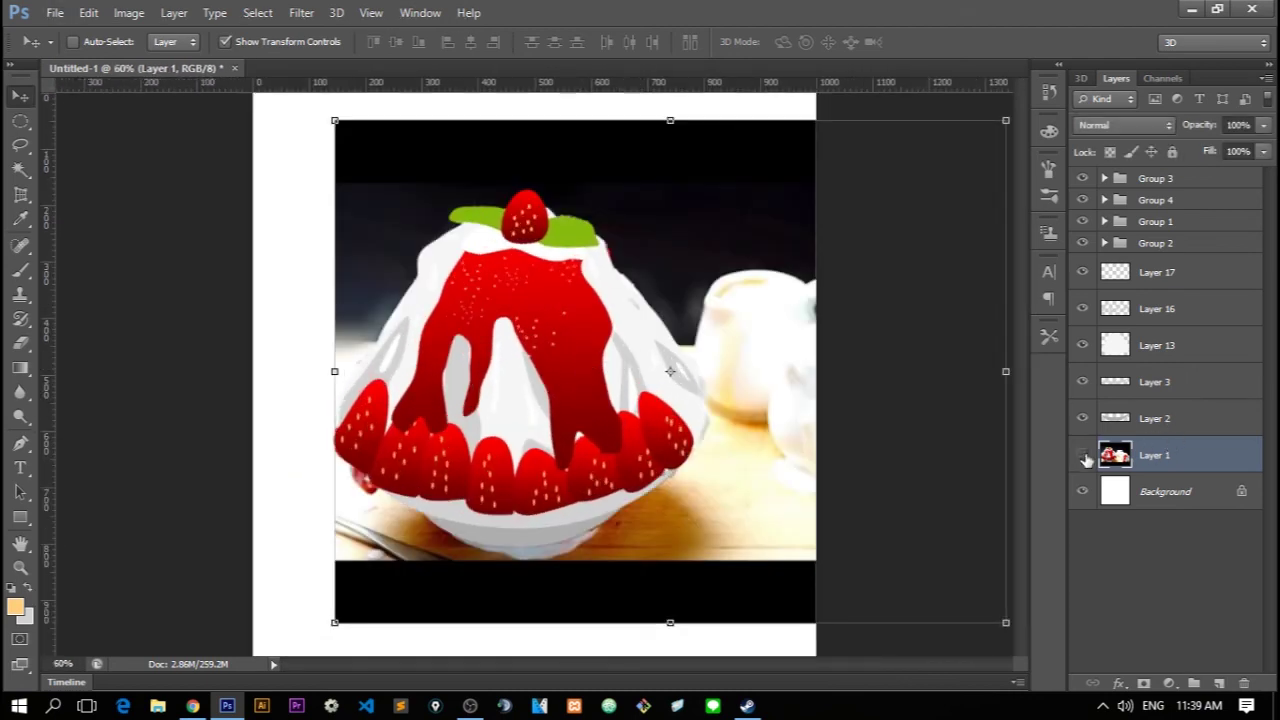
click(1082, 455)
click(1082, 455)
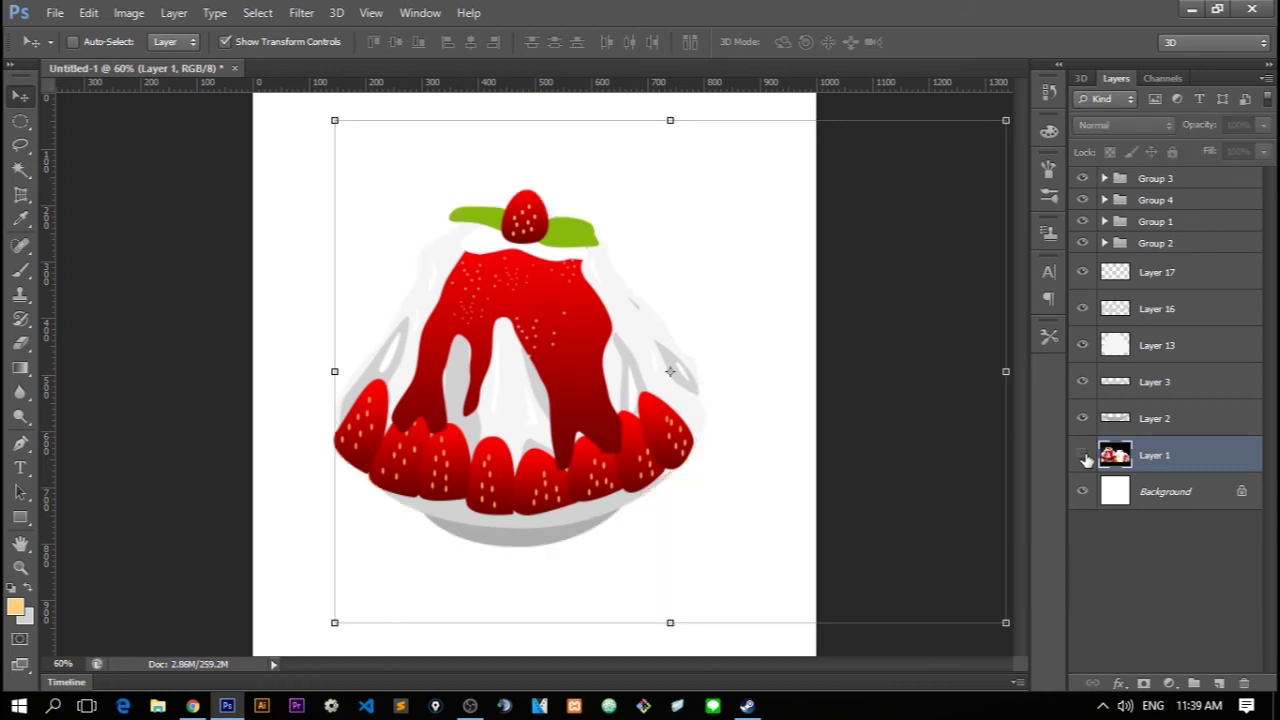
Paint a grey oval shadow with an 80 px brush on a new layer beneath the bowl
click(1219, 683)
click(20, 121)
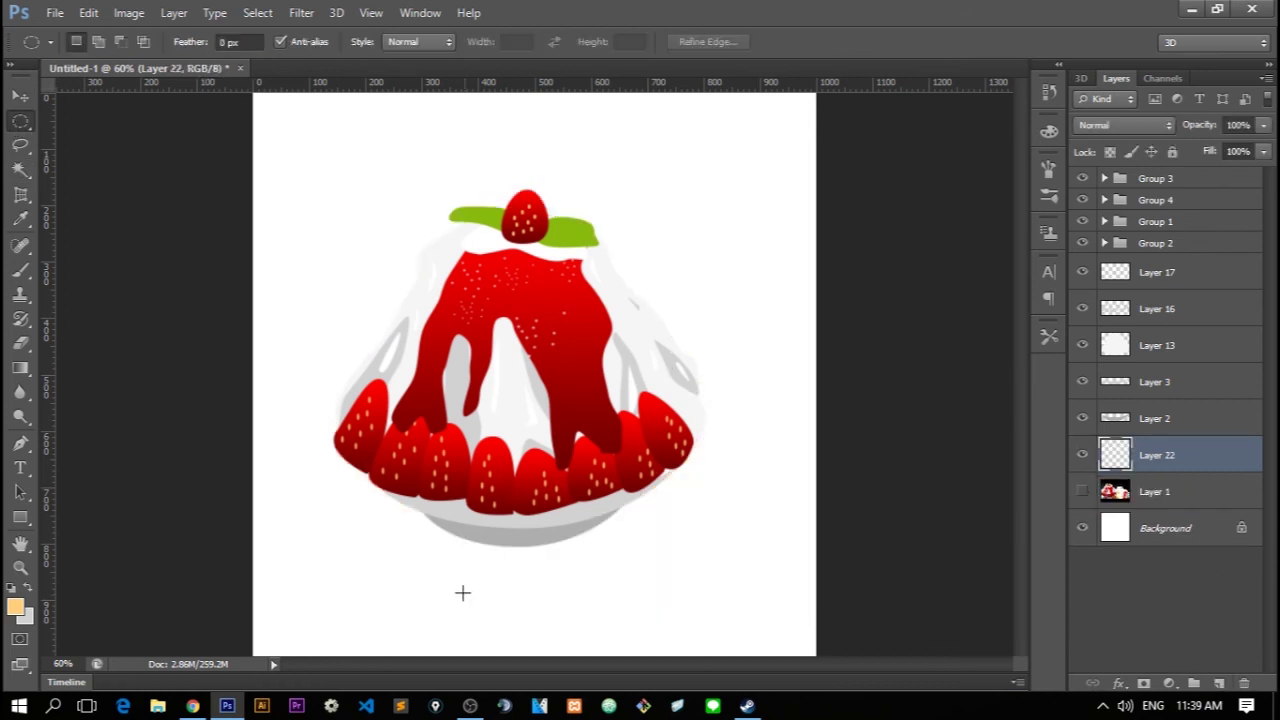
drag(386, 517, 658, 568)
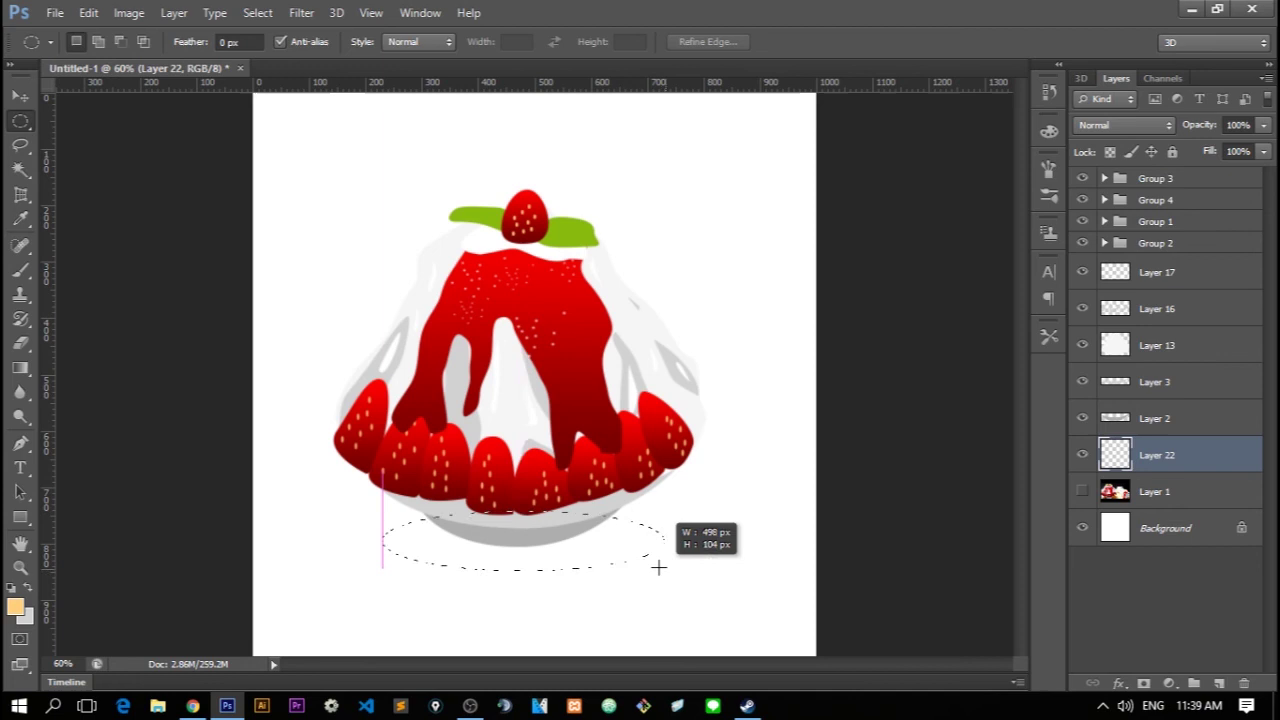
click(1219, 683)
key(b)
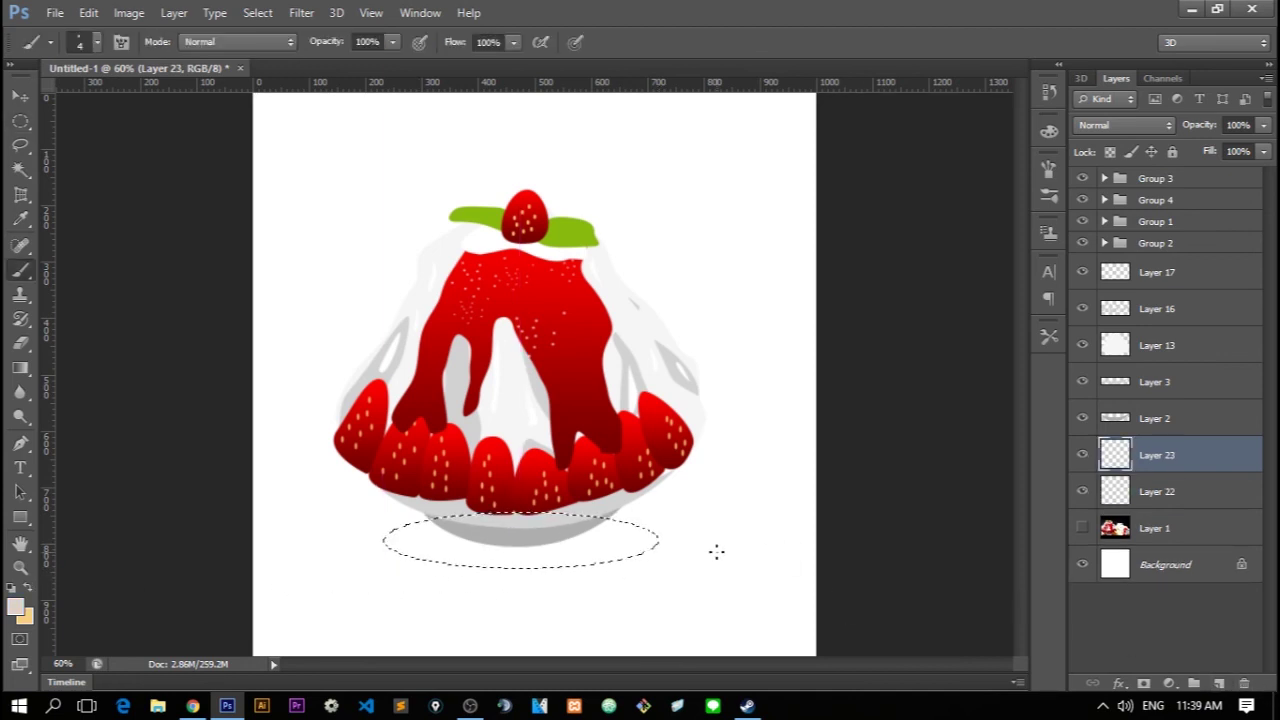
key(bracketright)
key(bracketright)
key(bracketright)
mouse_move(655, 546)
mouse_down()
mouse_move(634, 563)
mouse_move(572, 550)
mouse_up()
key(ctrl+d)
Lower the shadow layer to 40% opacity and soften it with a Gaussian Blur
key(v)
drag(1188, 127, 1188, 127)
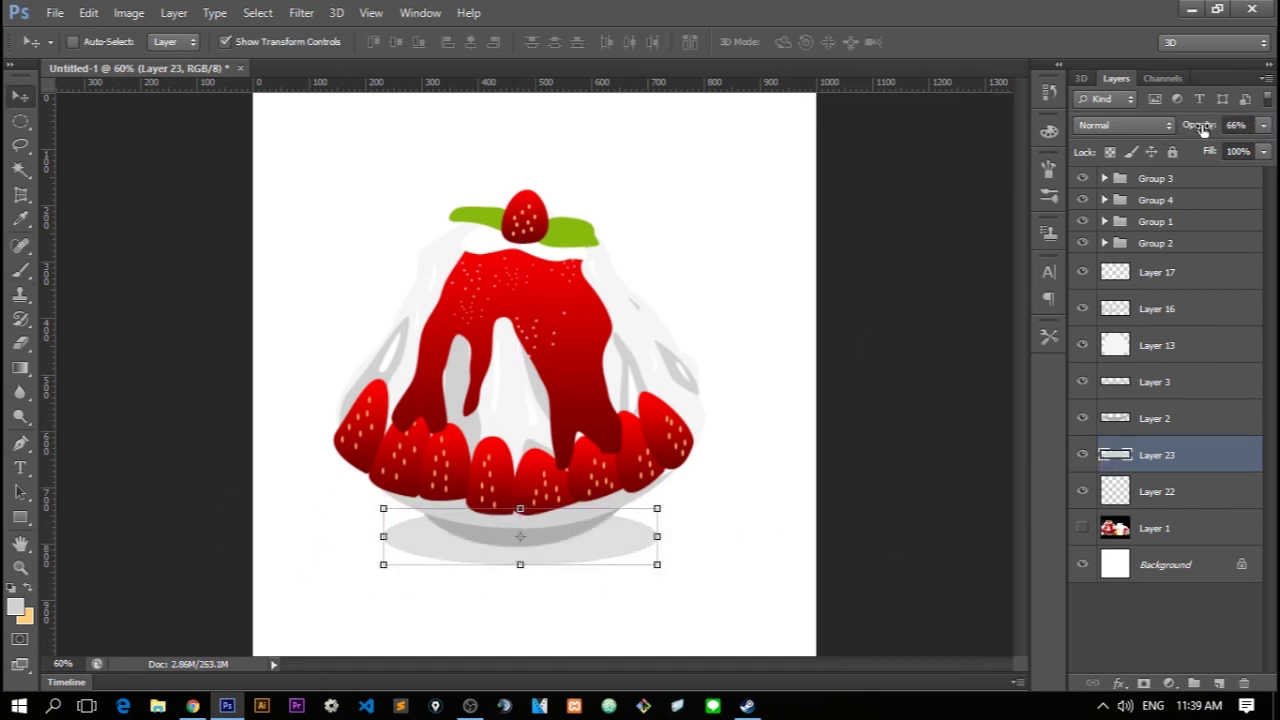
click(257, 12)
mouse_move(310, 202)
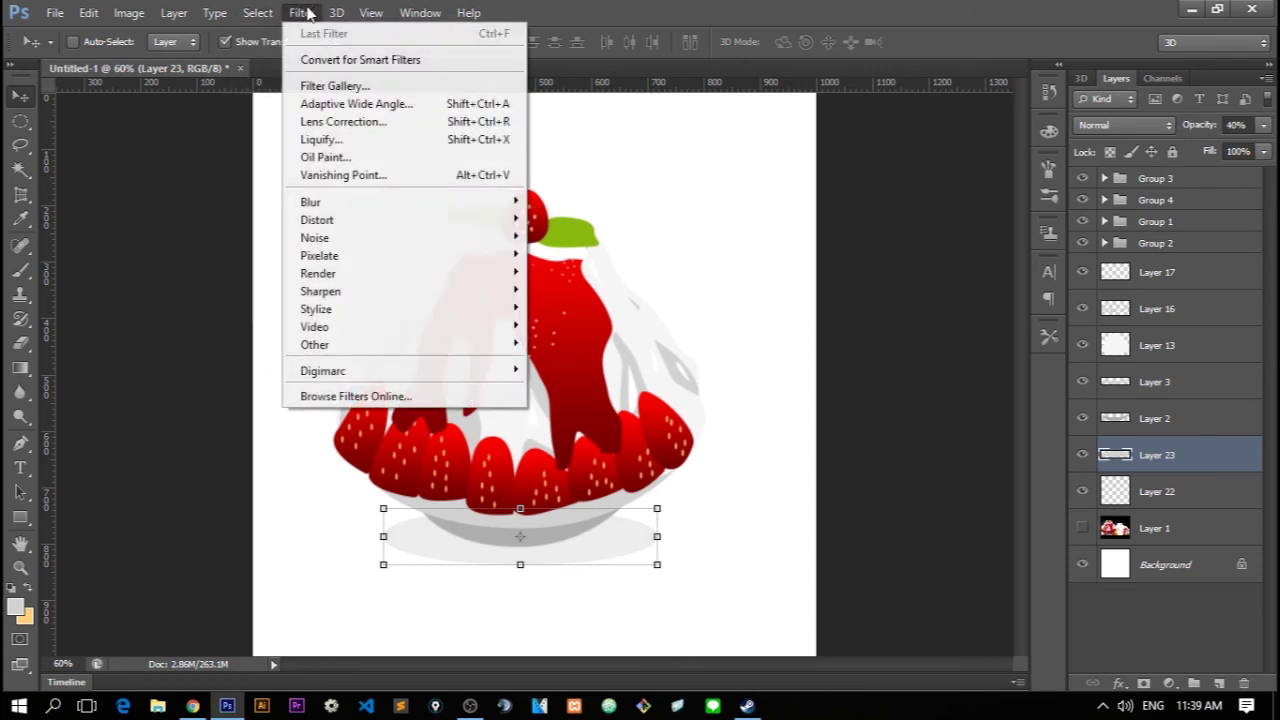
click(590, 334)
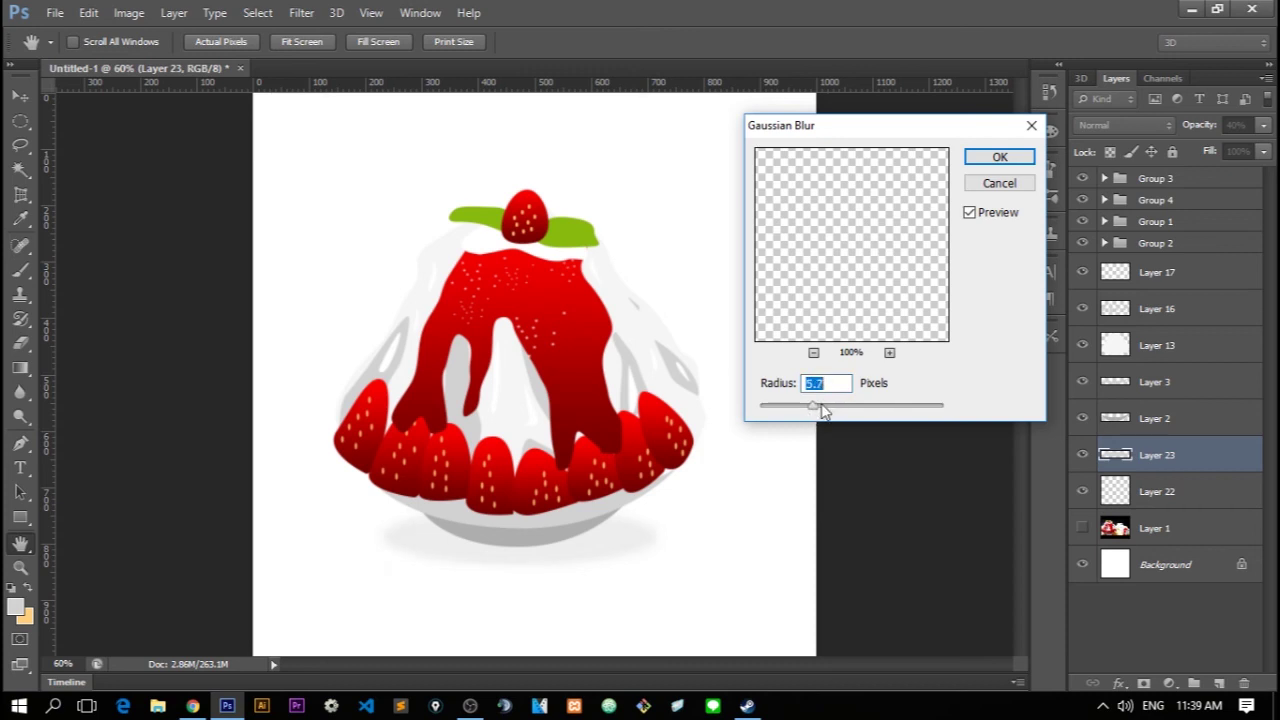
text(5)
key(Return)
Select Group 3 through Layer 23 and nudge the illustration slightly right and down
key(v)
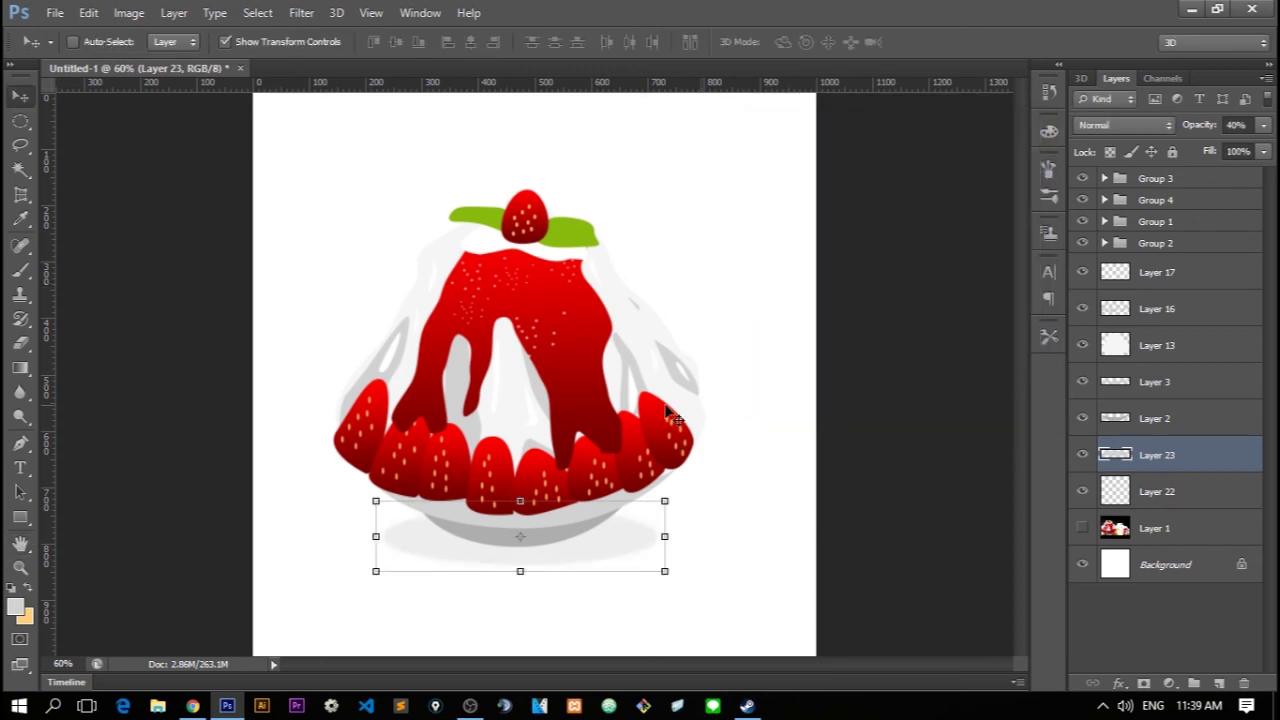
click(21, 121)
scroll(534, 374, down, 3)
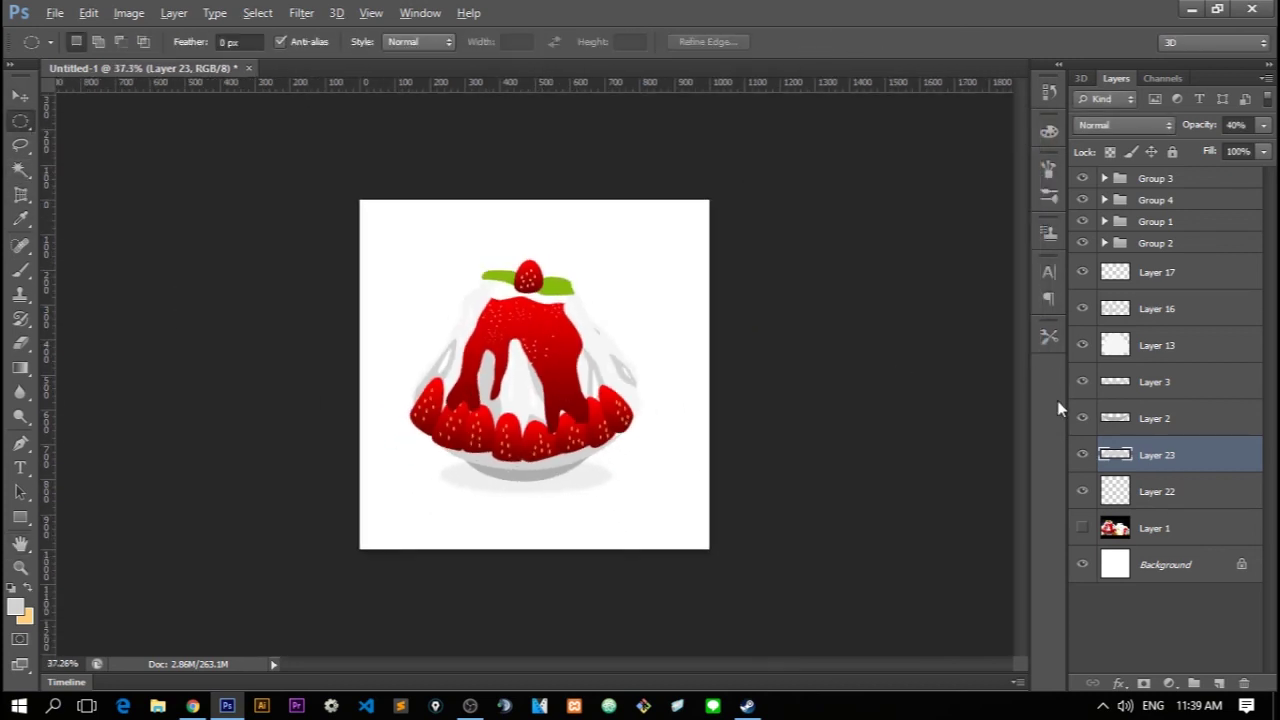
shift+click(1190, 186)
key(v)
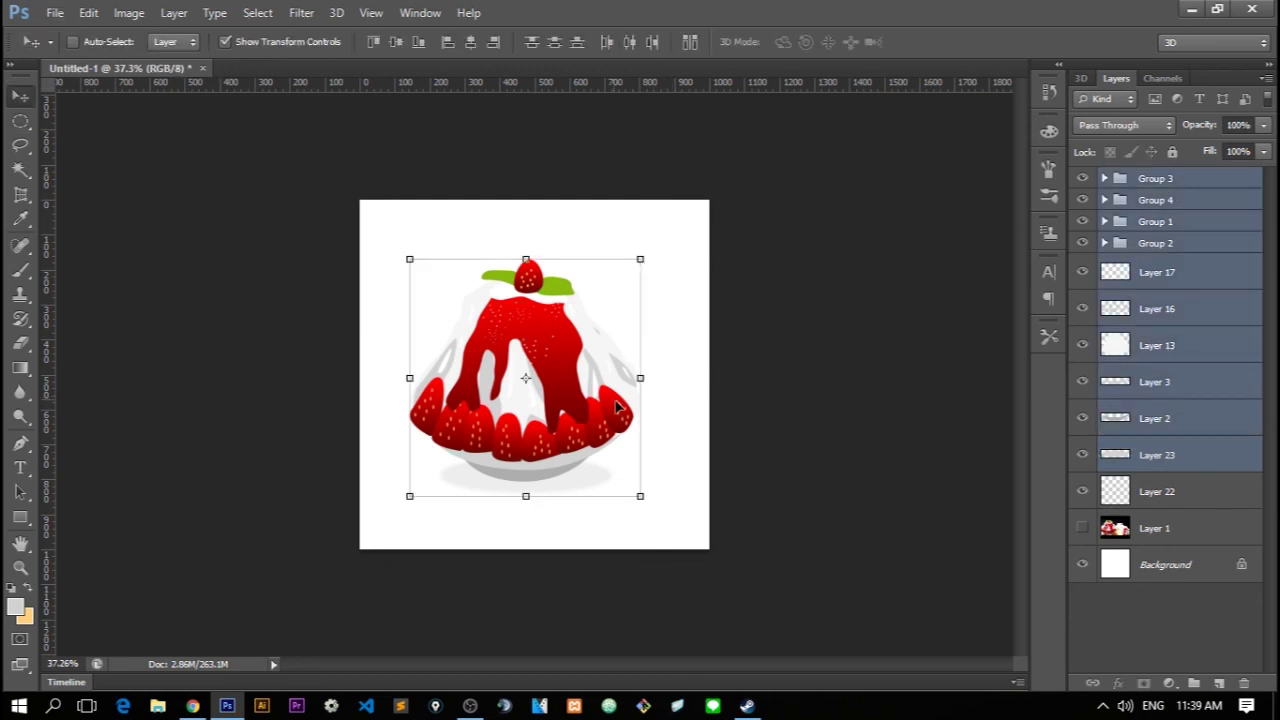
key(shift+Right)
key(shift+Right)
key(Left)
key(Down)
key(Down)
key(Down)
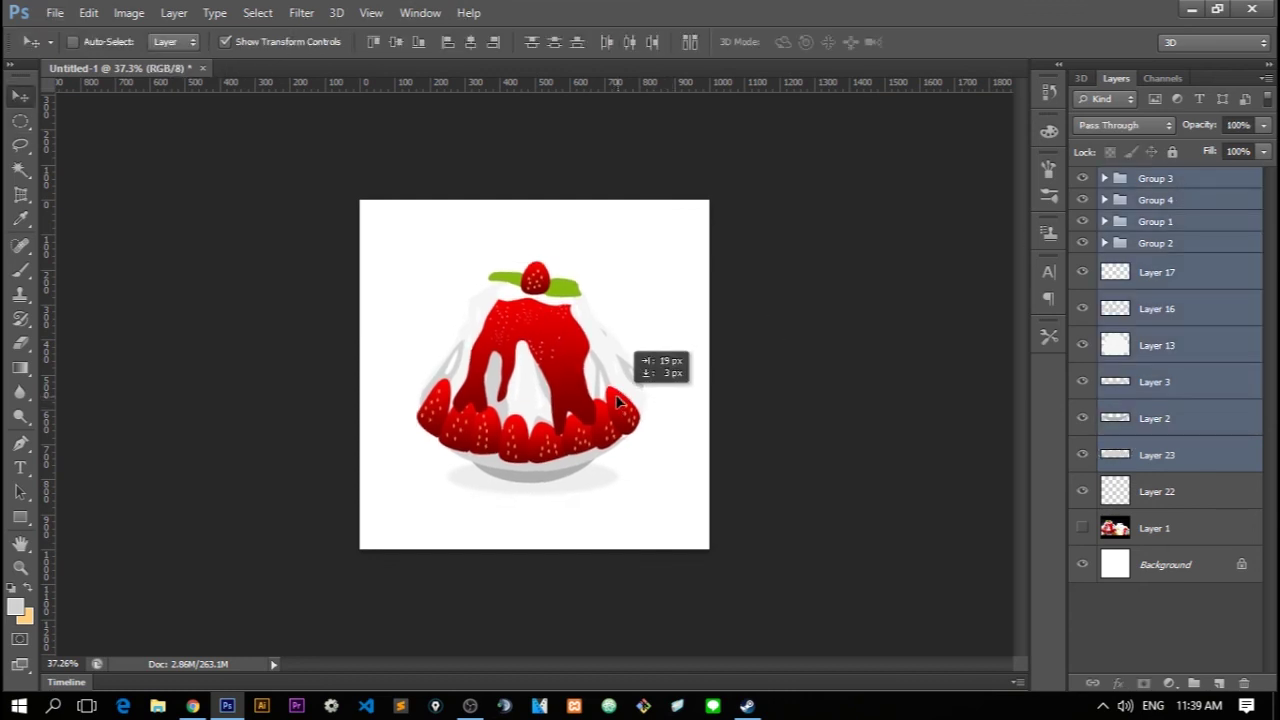
scroll(630, 346, up, 4)
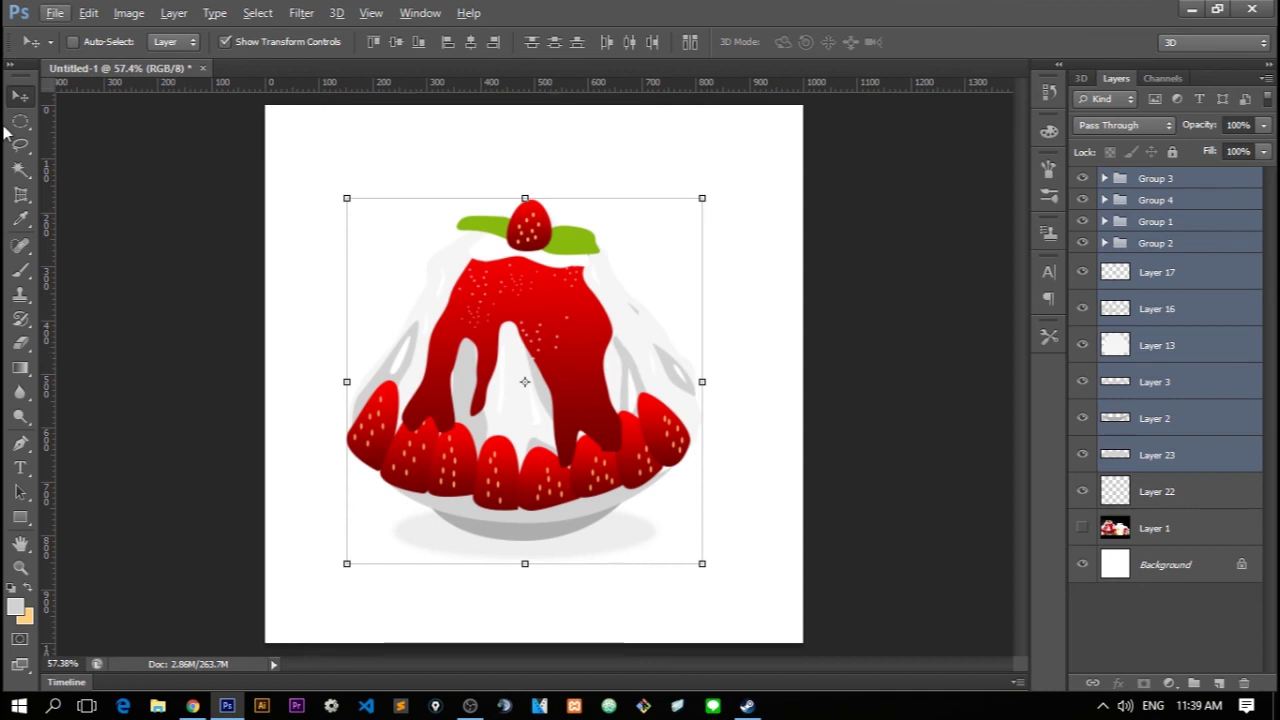
Type the Thai title บิงซูสตอวเบอร์รี่ in black (#000000)
click(21, 492)
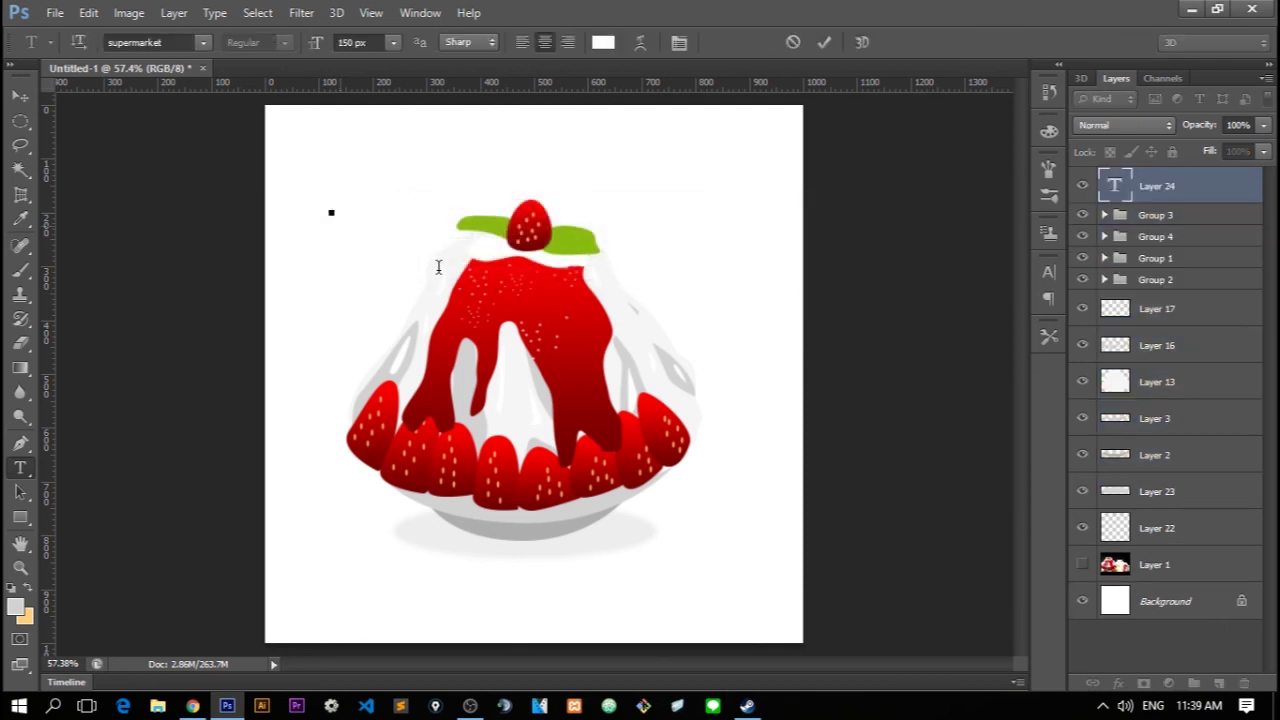
text(S)
click(603, 42)
text(353535)
double_click(976, 498)
text(000000)
key(Return)
text(ŪJ)
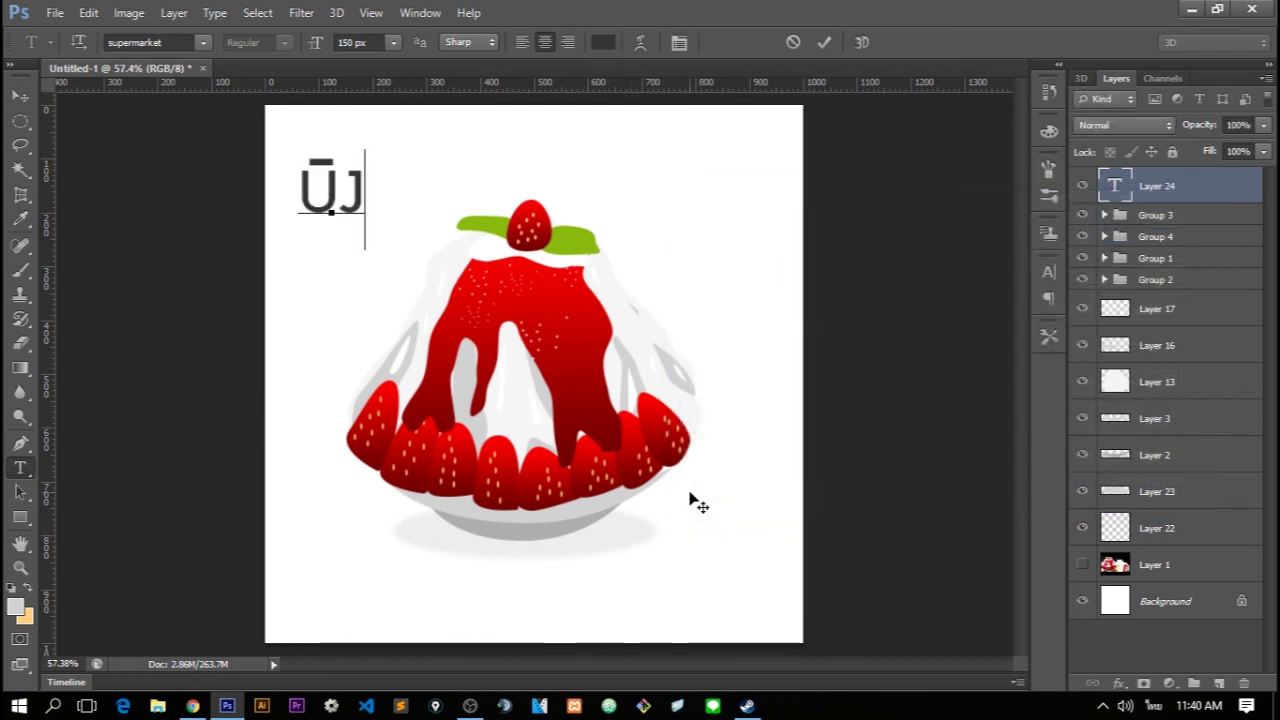
text(ซู)
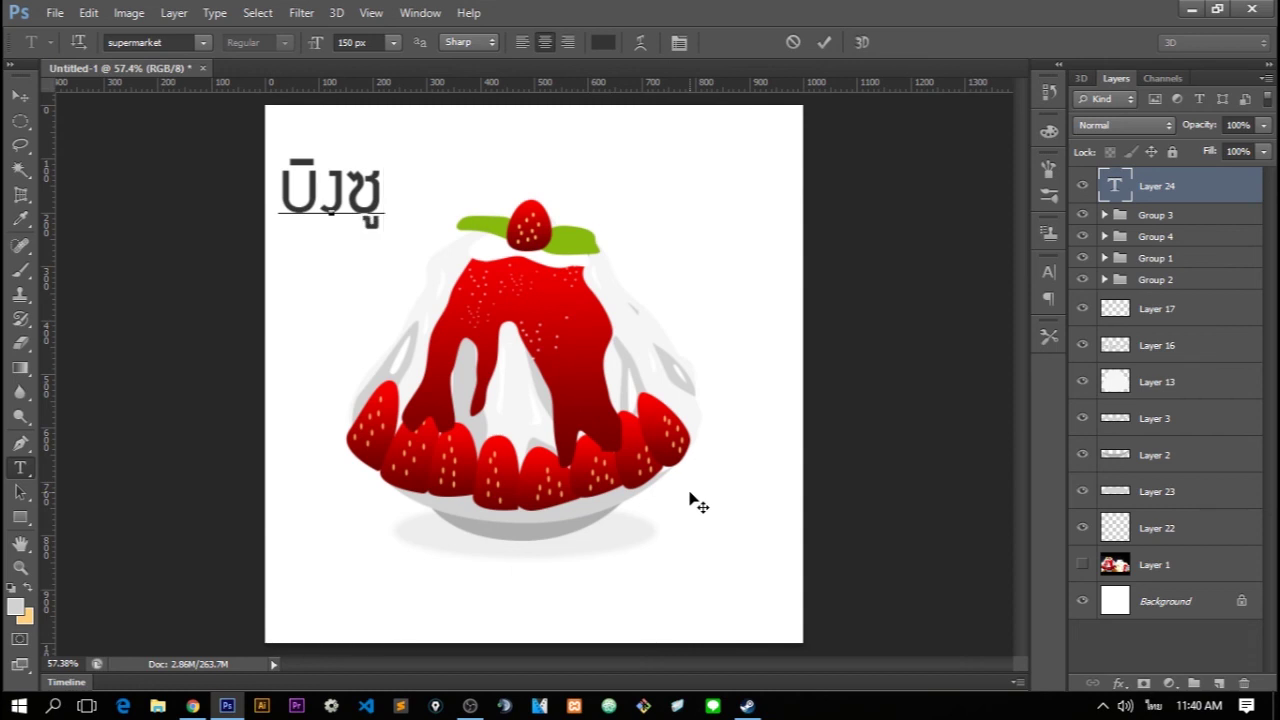
text(สตอ)
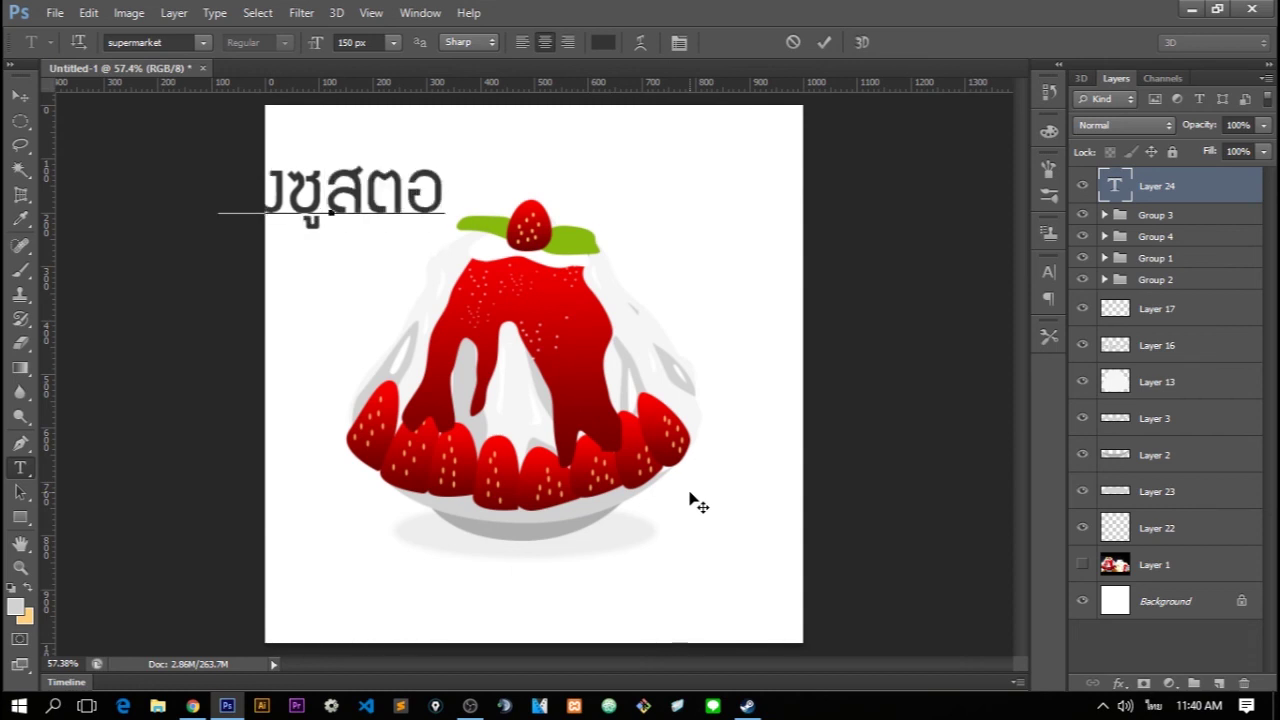
text(ว)
key(BackSpace)
key(BackSpace)
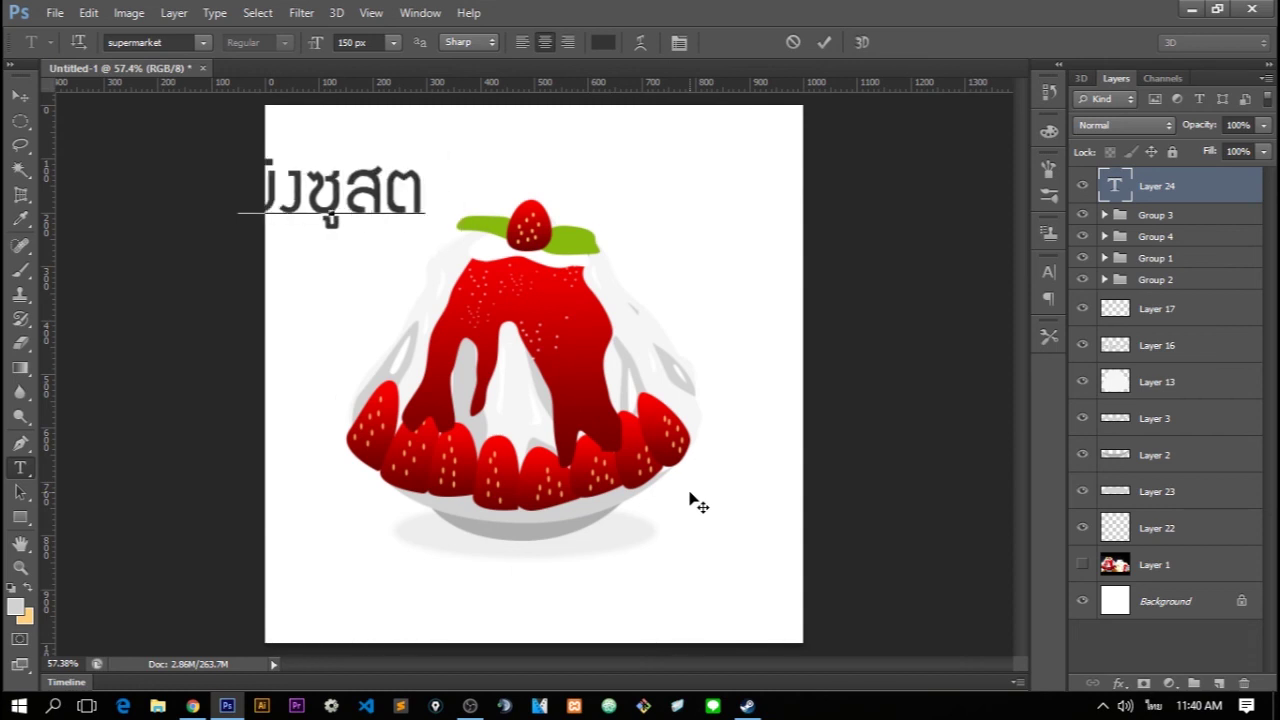
text(อวเบอร์ร)
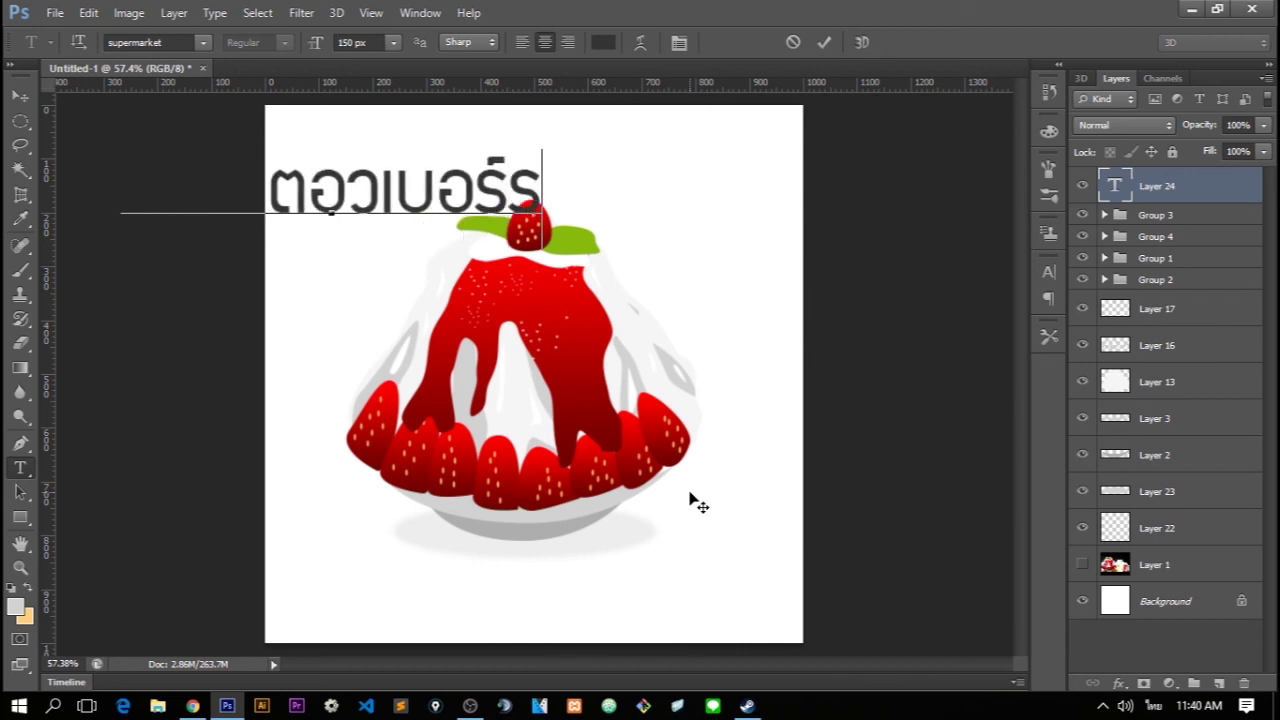
Set the title to 100 px and position it at the top centre of the canvas
key(ctrl+a)
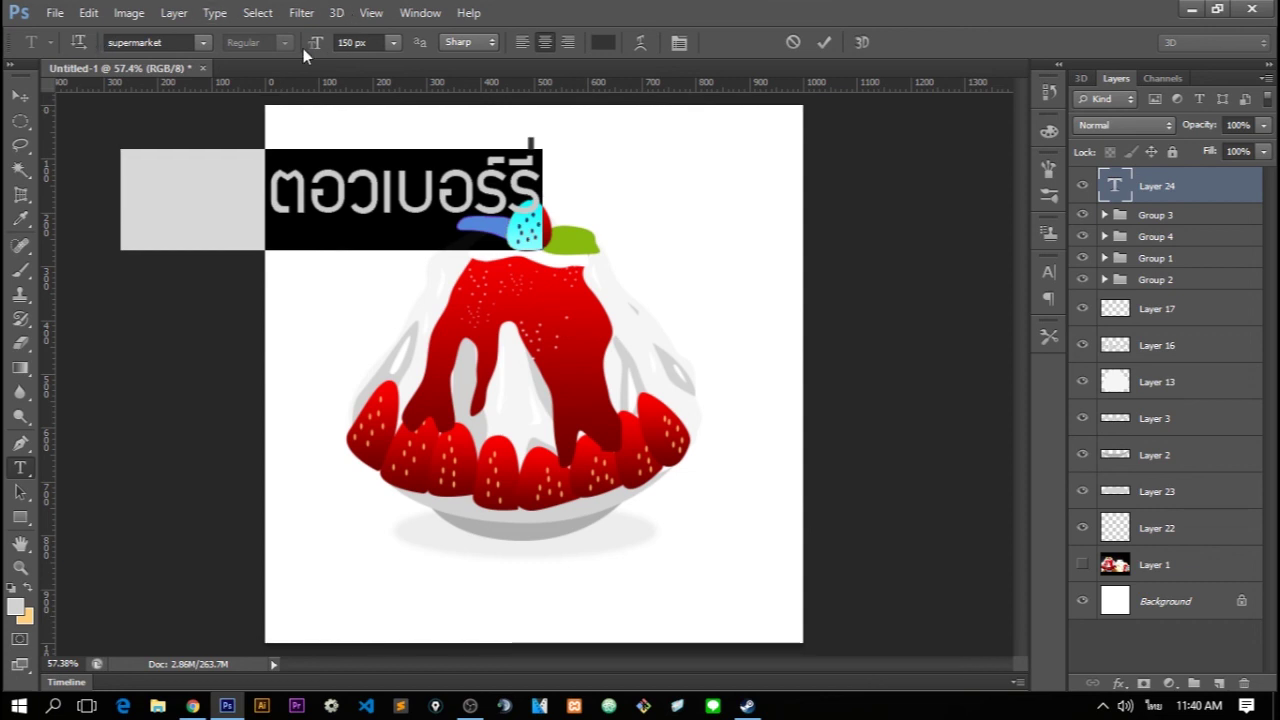
click(313, 48)
text(100)
key(ctrl+Return)
key(v)
drag(520, 325, 739, 300)
Move the illustration layers slightly down beneath the title
shift+click(1200, 216)
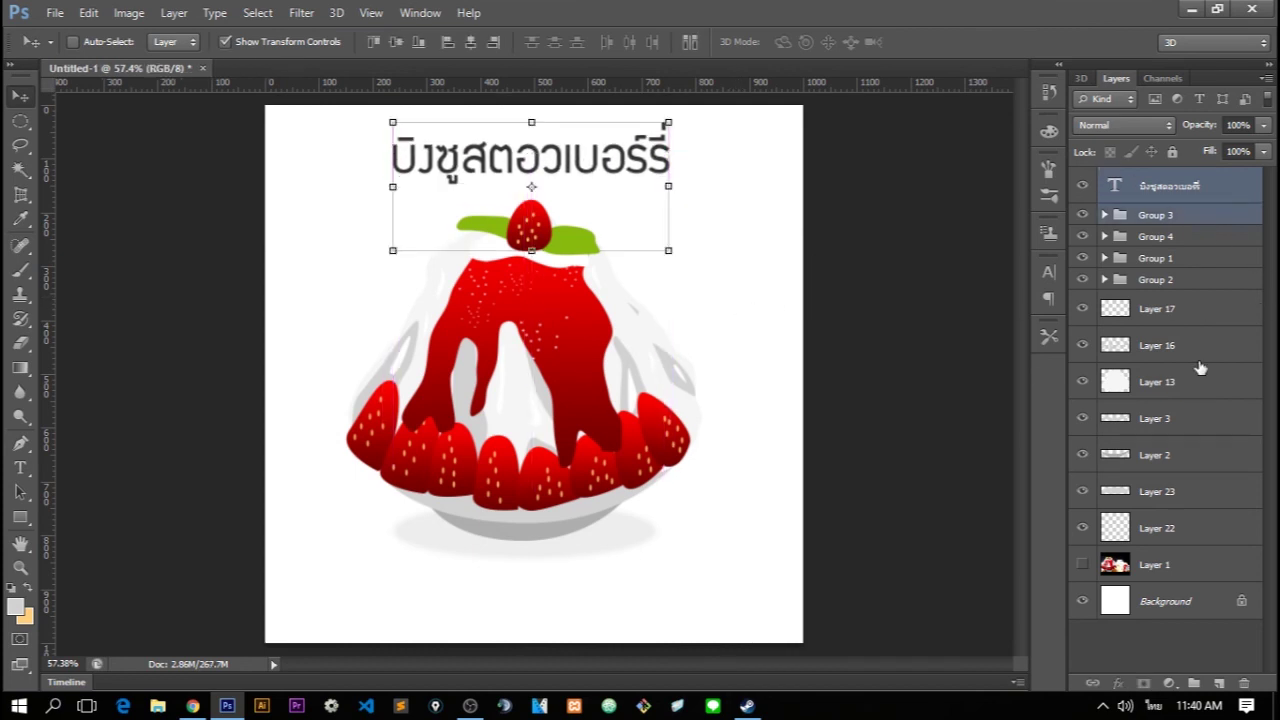
shift+click(1195, 533)
click(1183, 216)
shift+click(1214, 543)
drag(654, 497, 660, 509)
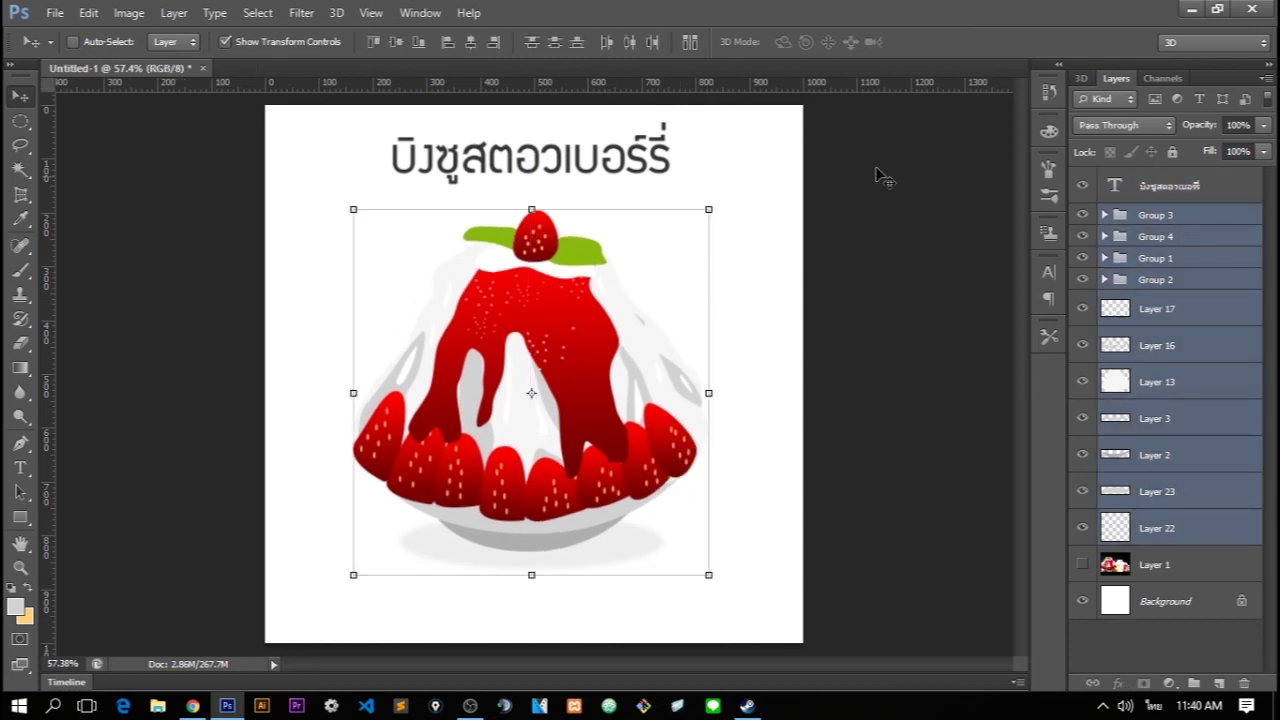
click(1170, 190)
Duplicate the title to the canvas bottom and change it to a 250 px ฿ sign
drag(591, 165, 503, 603)
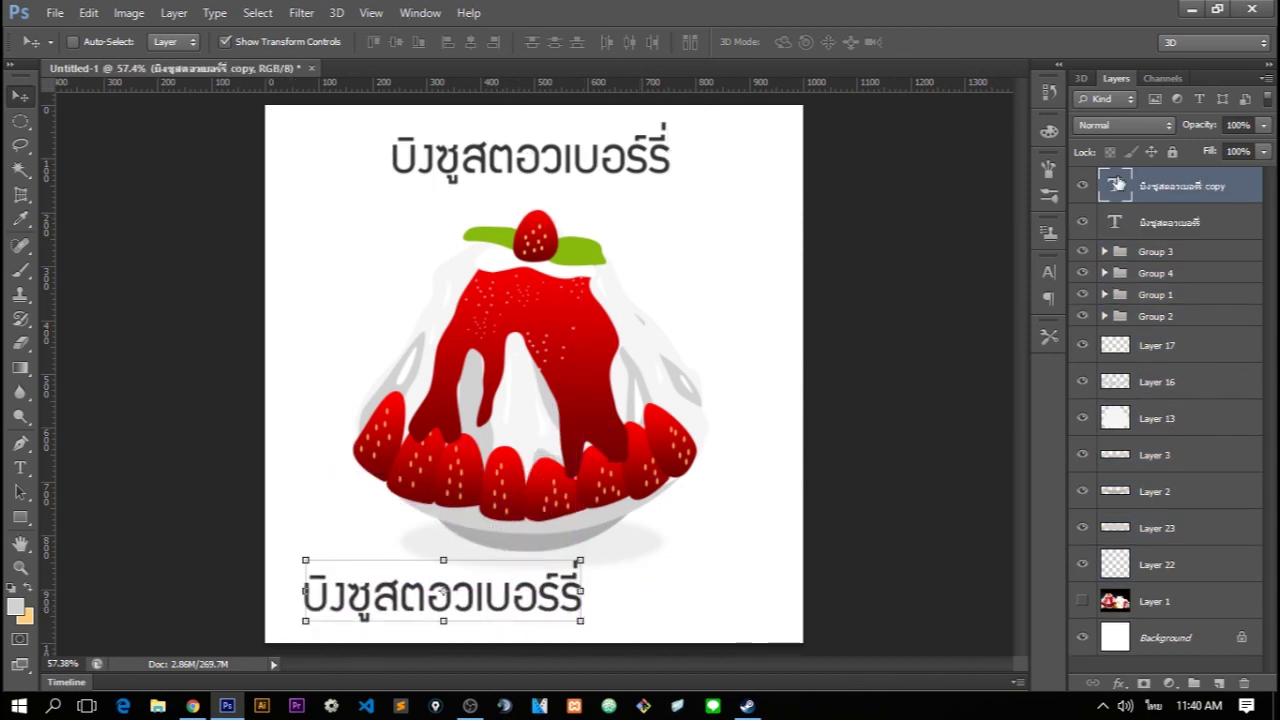
double_click(1116, 183)
key(grave)
text(B&)
key(BackSpace)
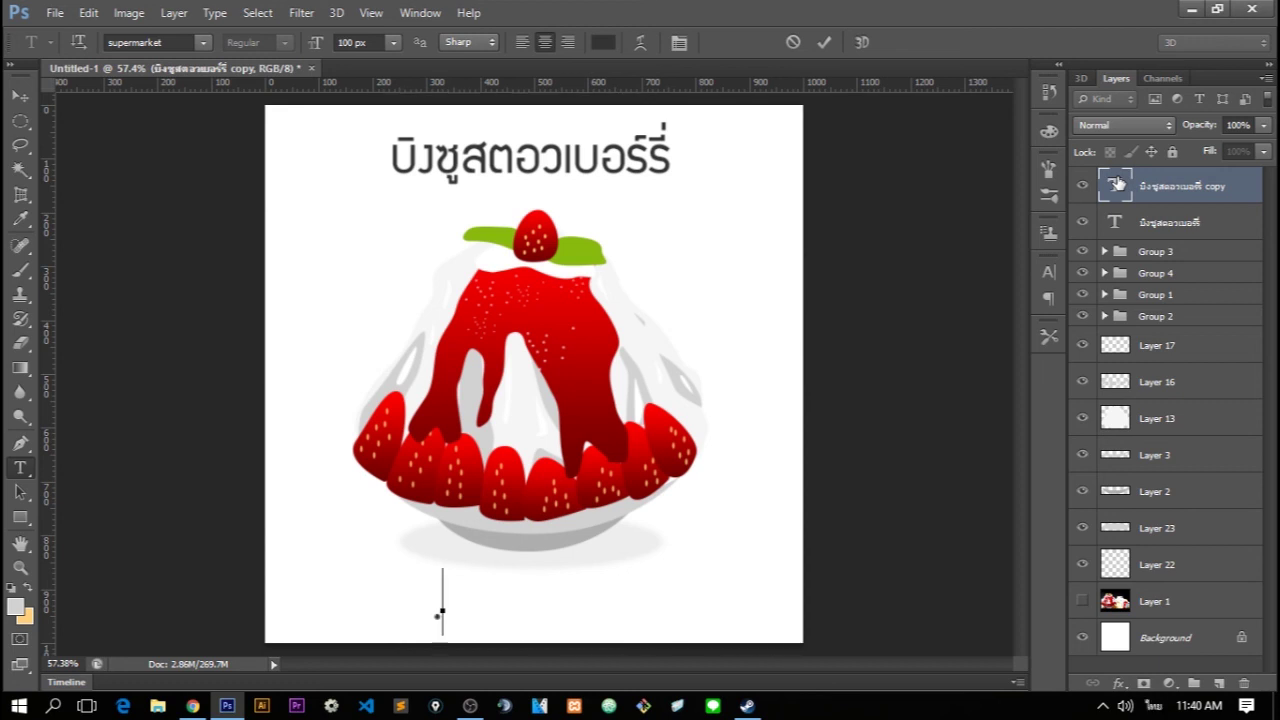
text(฿)
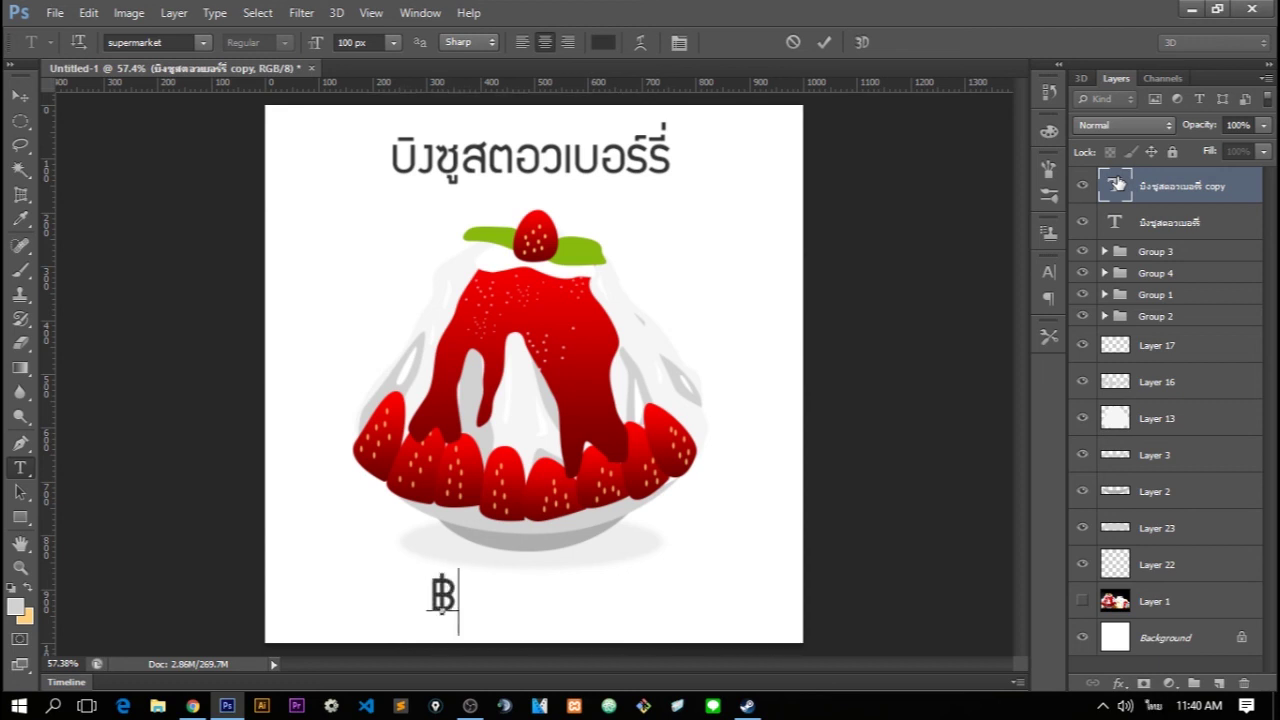
double_click(1117, 183)
double_click(352, 42)
text(250)
key(Return)
key(ctrl+Return)
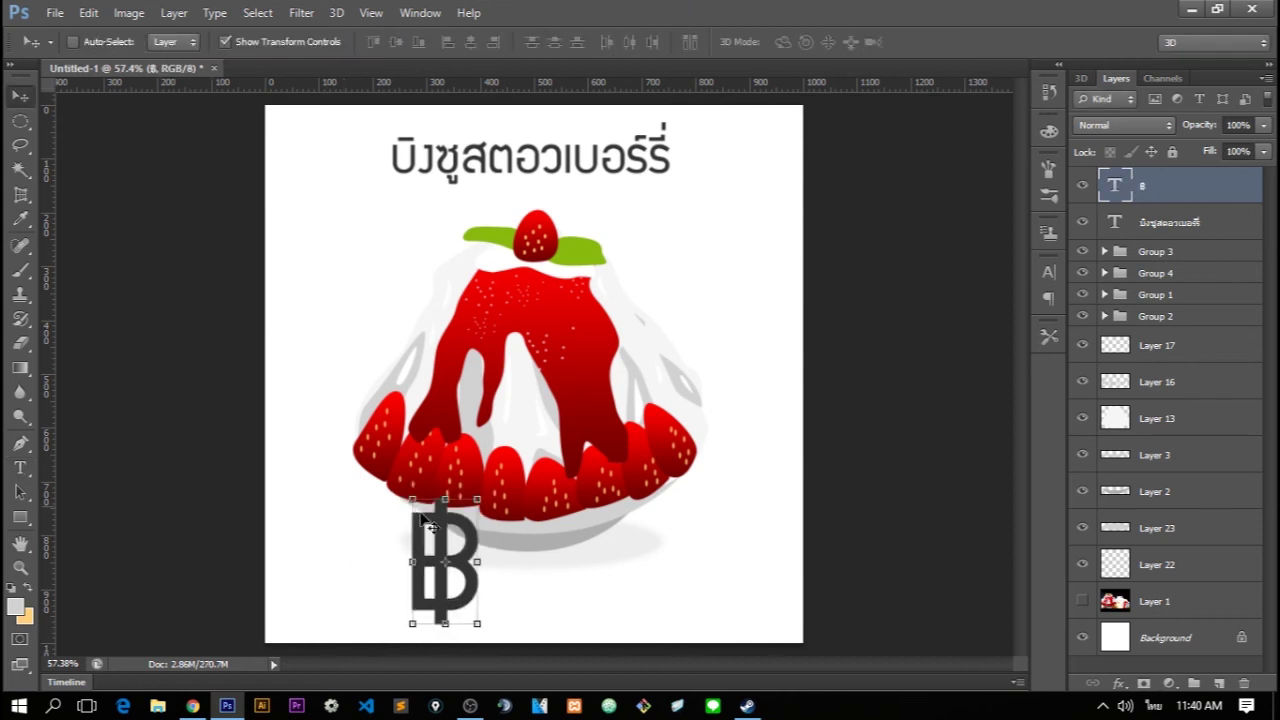
Move the ฿ to the lower left and colour it bright green (#26cc00)
drag(454, 545, 334, 551)
double_click(1116, 185)
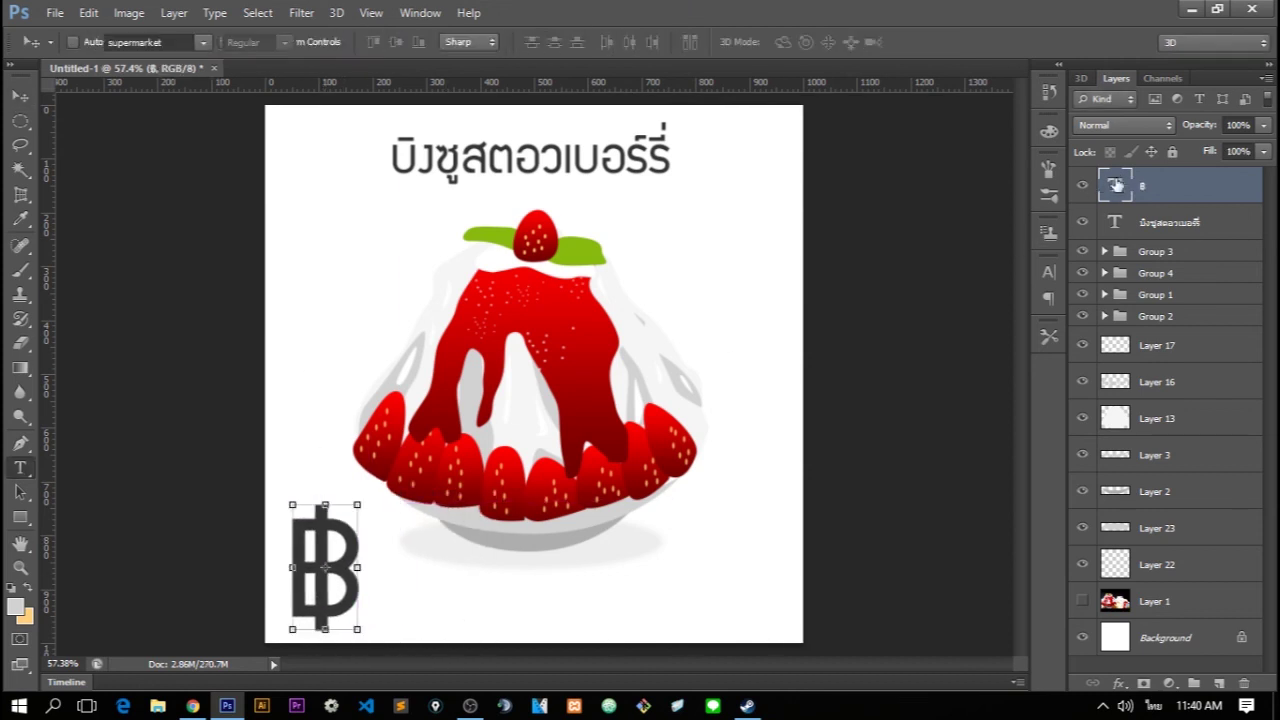
click(603, 42)
click(948, 411)
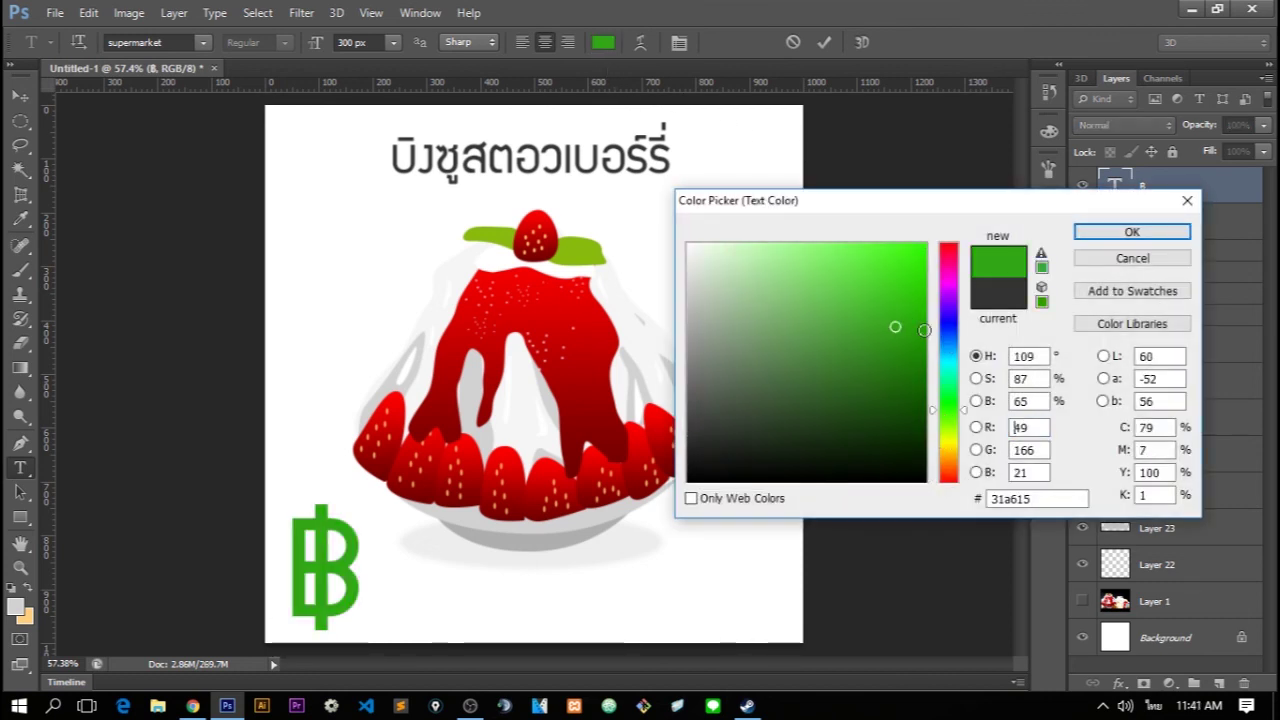
drag(916, 308, 924, 290)
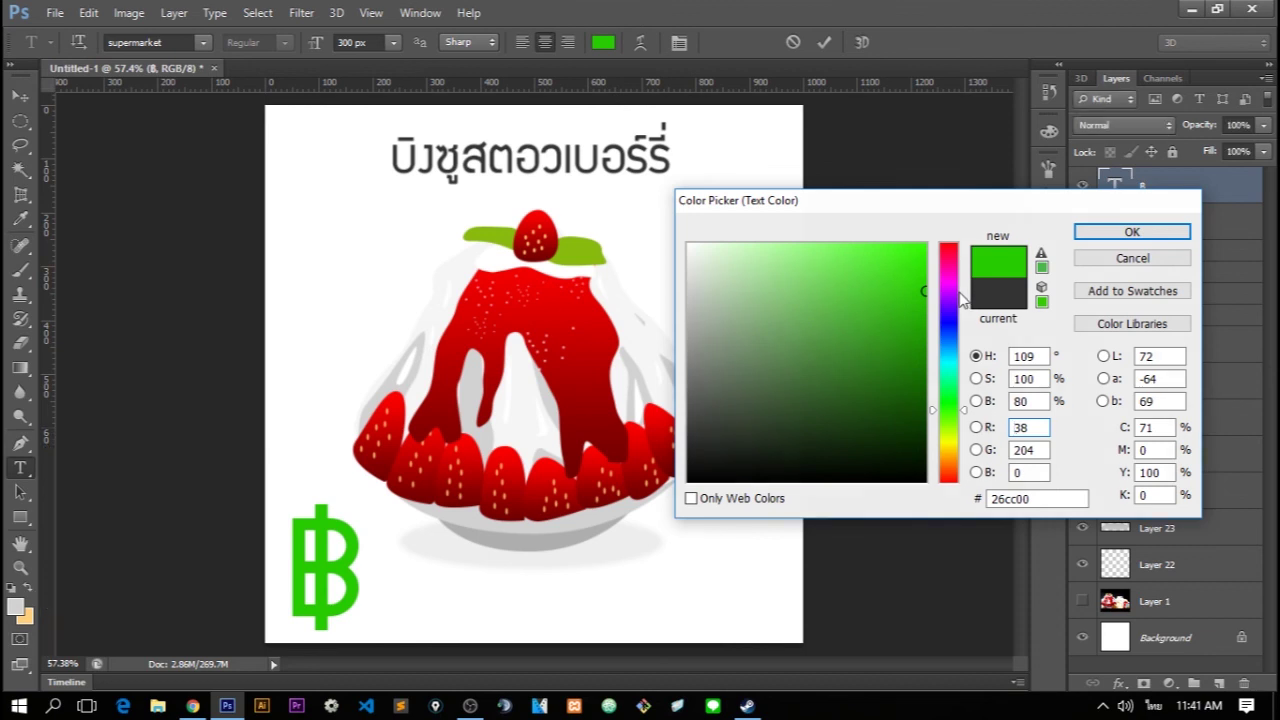
key(Return)
key(ctrl+Return)
Shrink the ฿ to 70 px and pull a copy of it up and to the right
key(v)
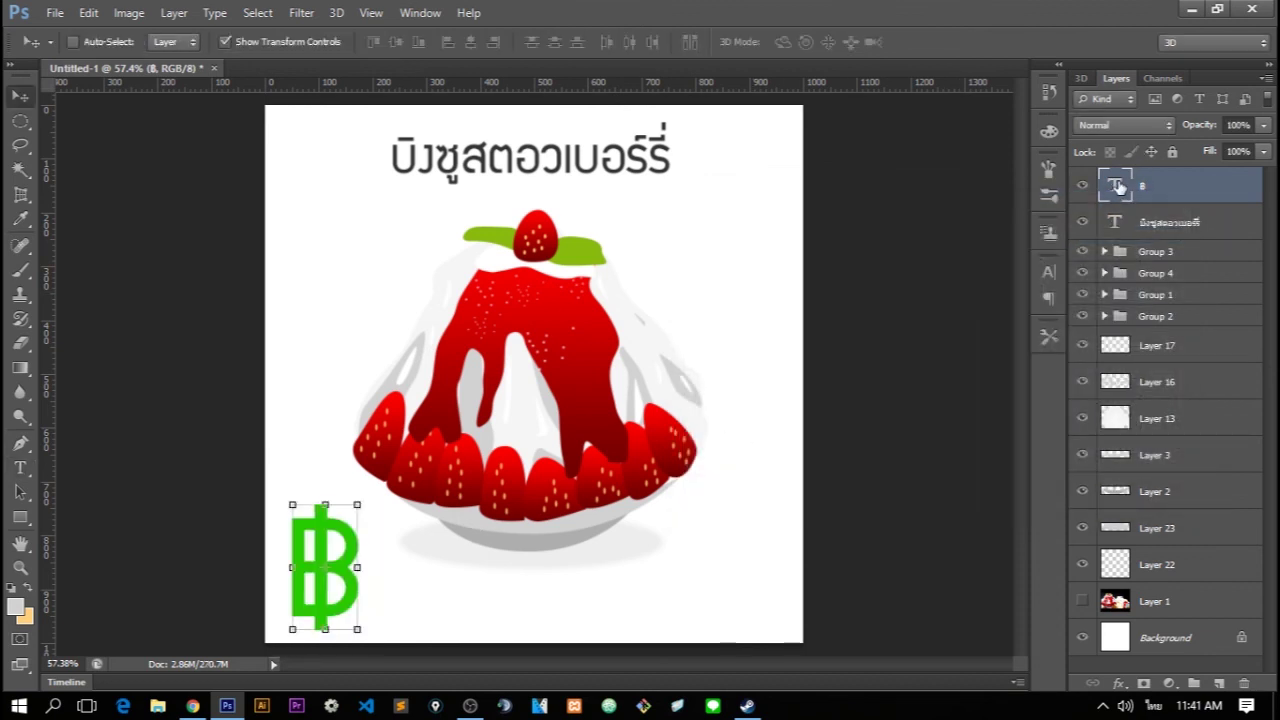
double_click(1117, 187)
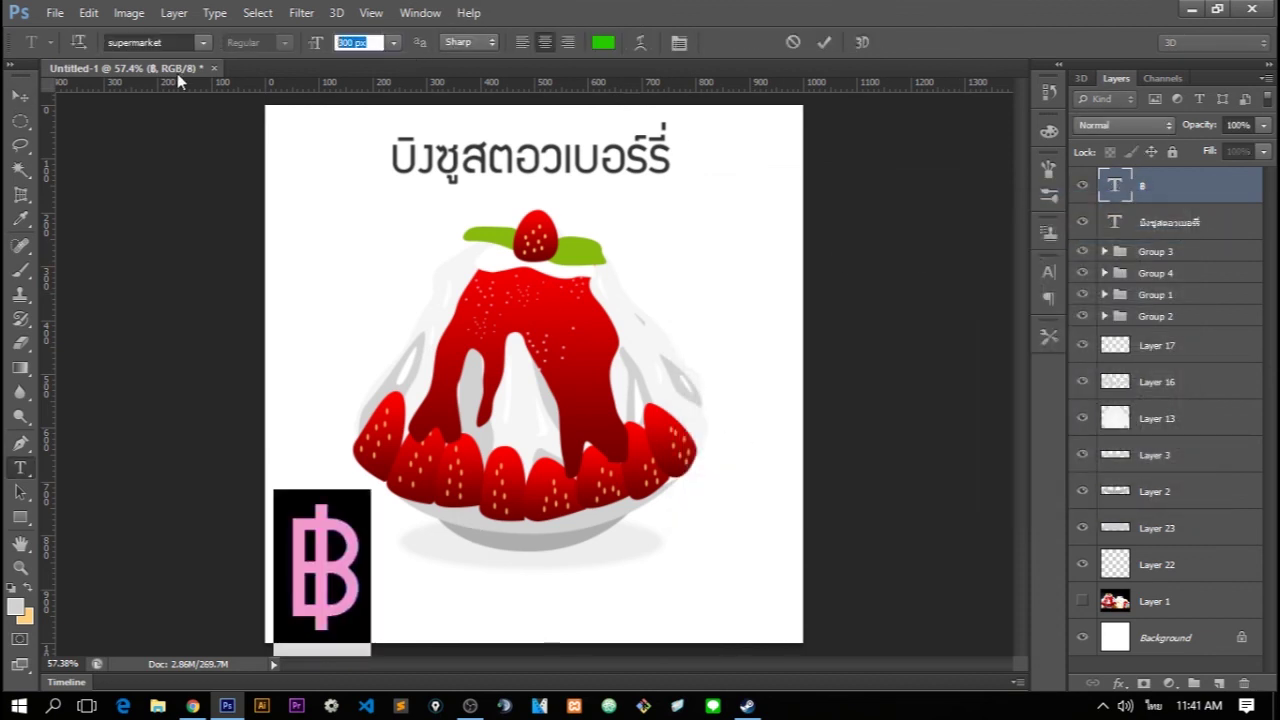
text(70)
key(Return)
key(ctrl+Return)
key(v)
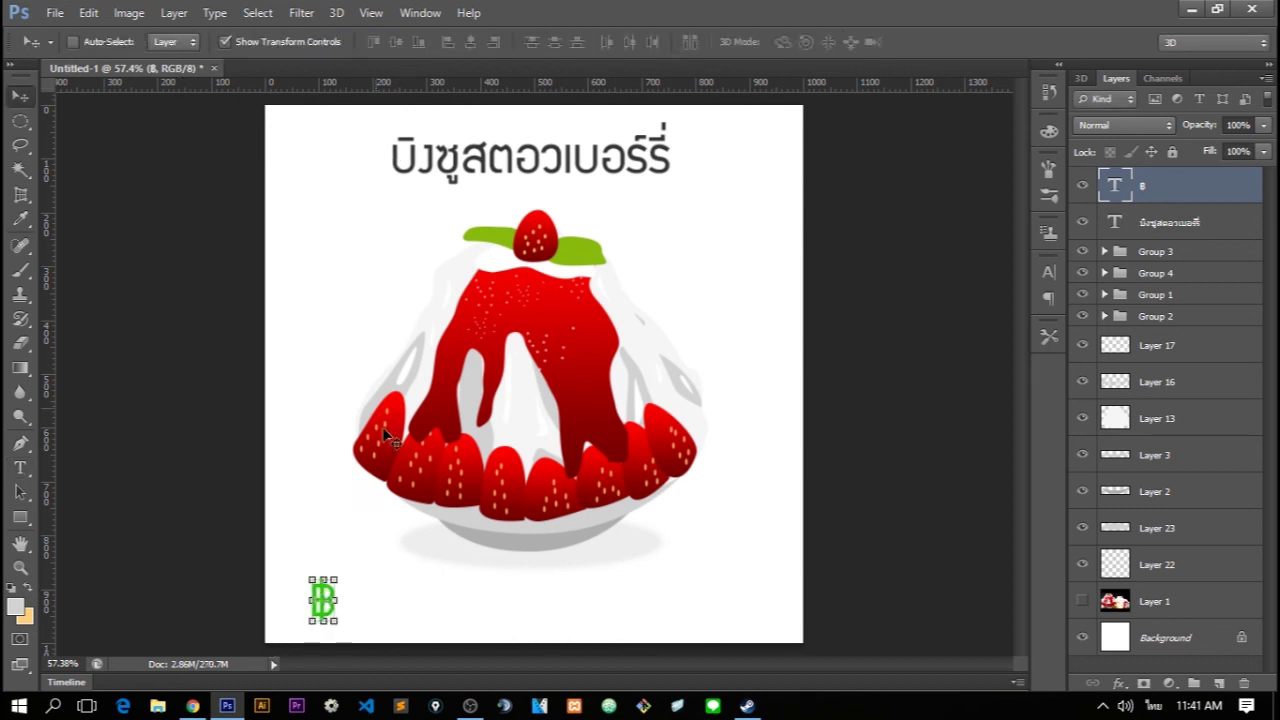
drag(322, 600, 387, 575)
Change the ฿ copy to read 120 at 300 px and move it right along the bottom
double_click(1115, 188)
text(120)
key(ctrl+a)
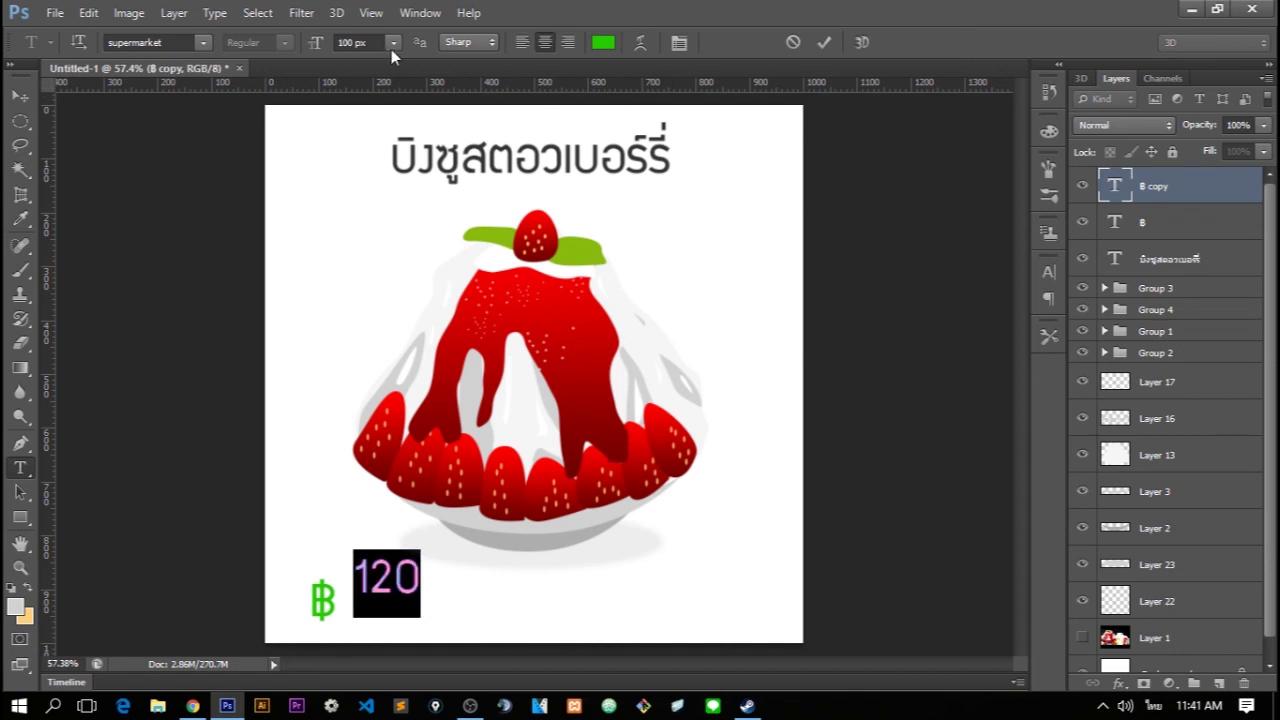
click(352, 42)
text(300)
key(Return)
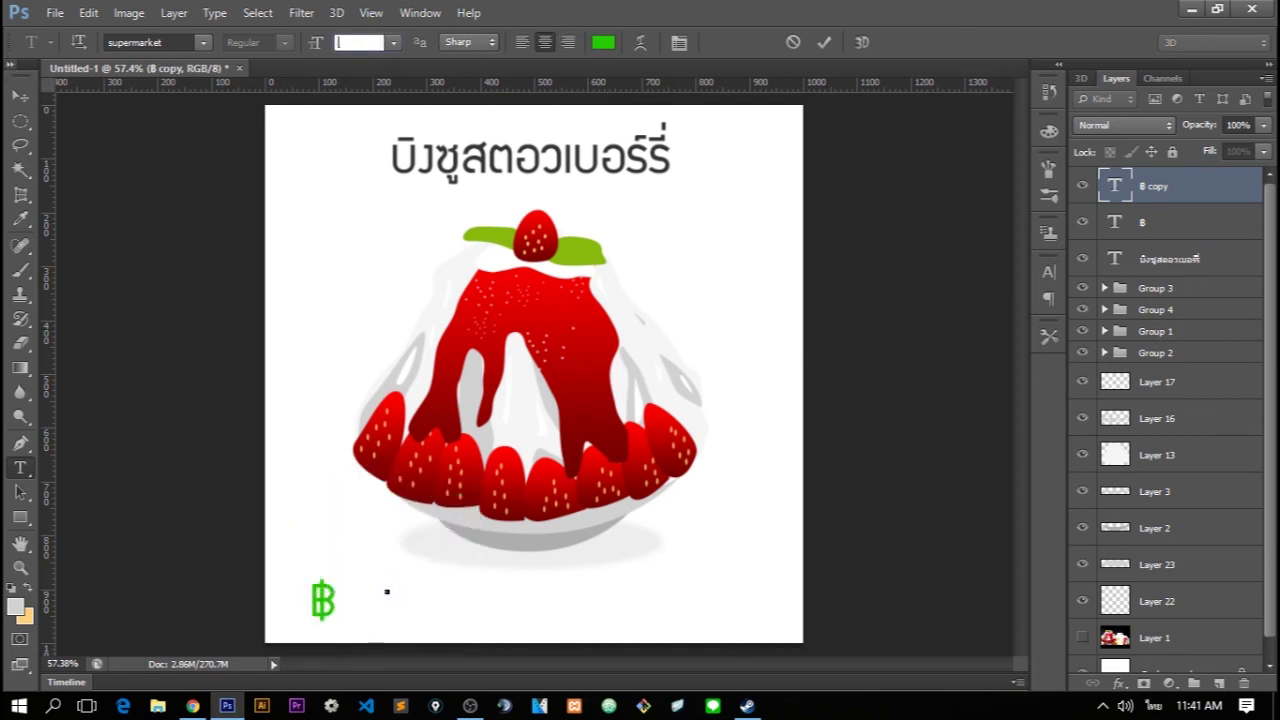
key(ctrl+Return)
key(v)
drag(660, 507, 991, 528)
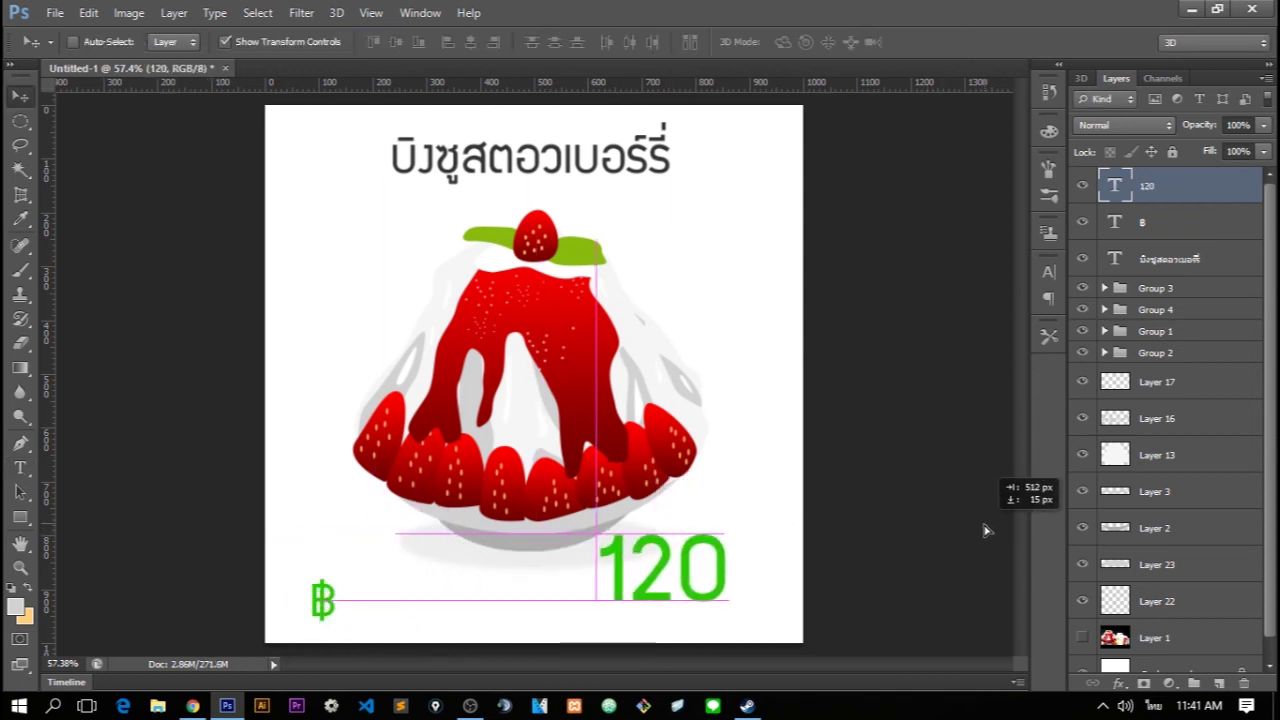
Place the ฿ just left of the 120 and move the ฿120 price to the bottom right
ctrl+click(322, 598)
mouse_move(365, 548)
mouse_down()
mouse_move(790, 472)
mouse_move(787, 488)
mouse_move(624, 497)
mouse_up()
shift+click(1150, 185)
mouse_move(700, 586)
mouse_down()
mouse_move(423, 598)
mouse_move(748, 601)
mouse_up()
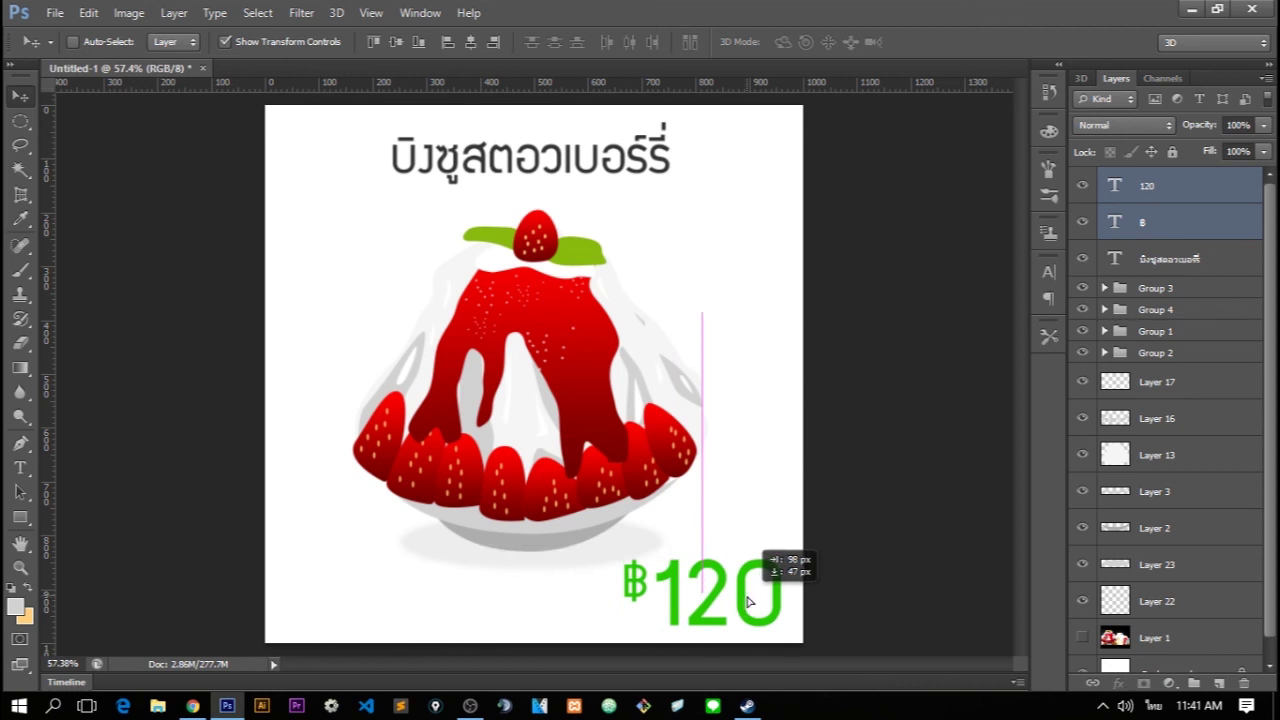
click(20, 121)
scroll(576, 430, down, 2)
scroll(576, 430, down, 2)
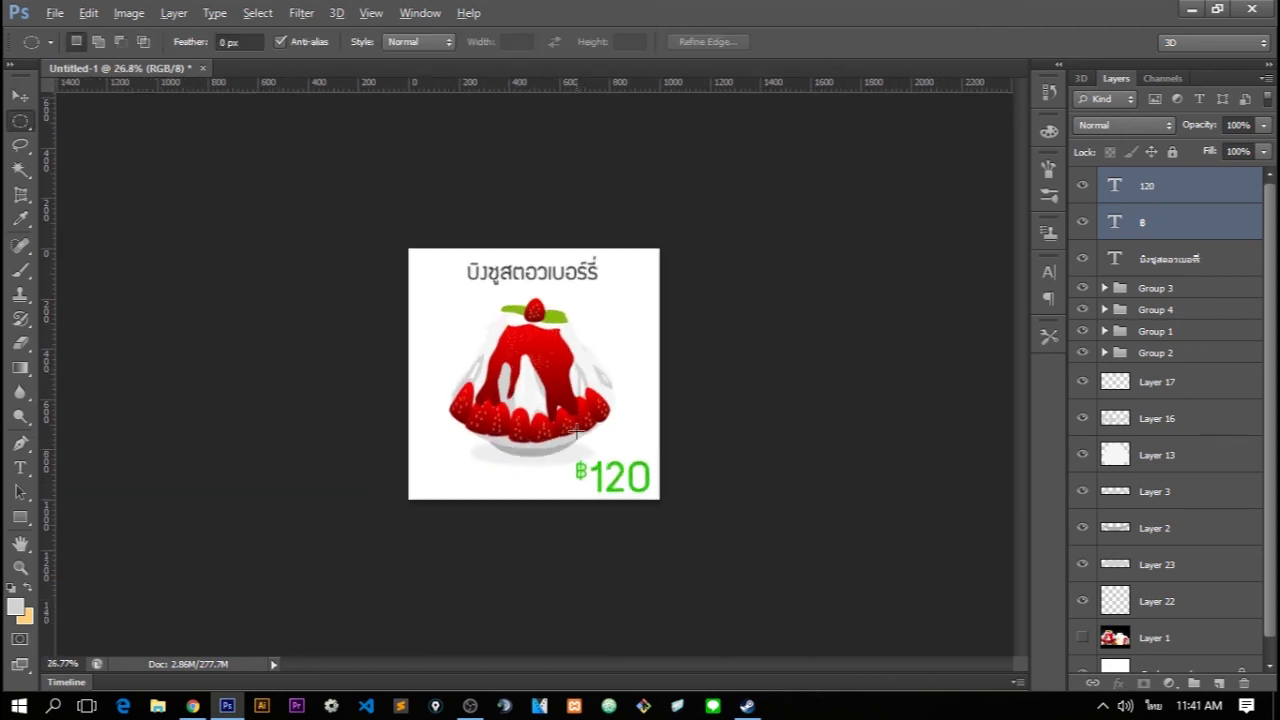
scroll(576, 430, up, 2)
scroll(605, 436, up, 2)
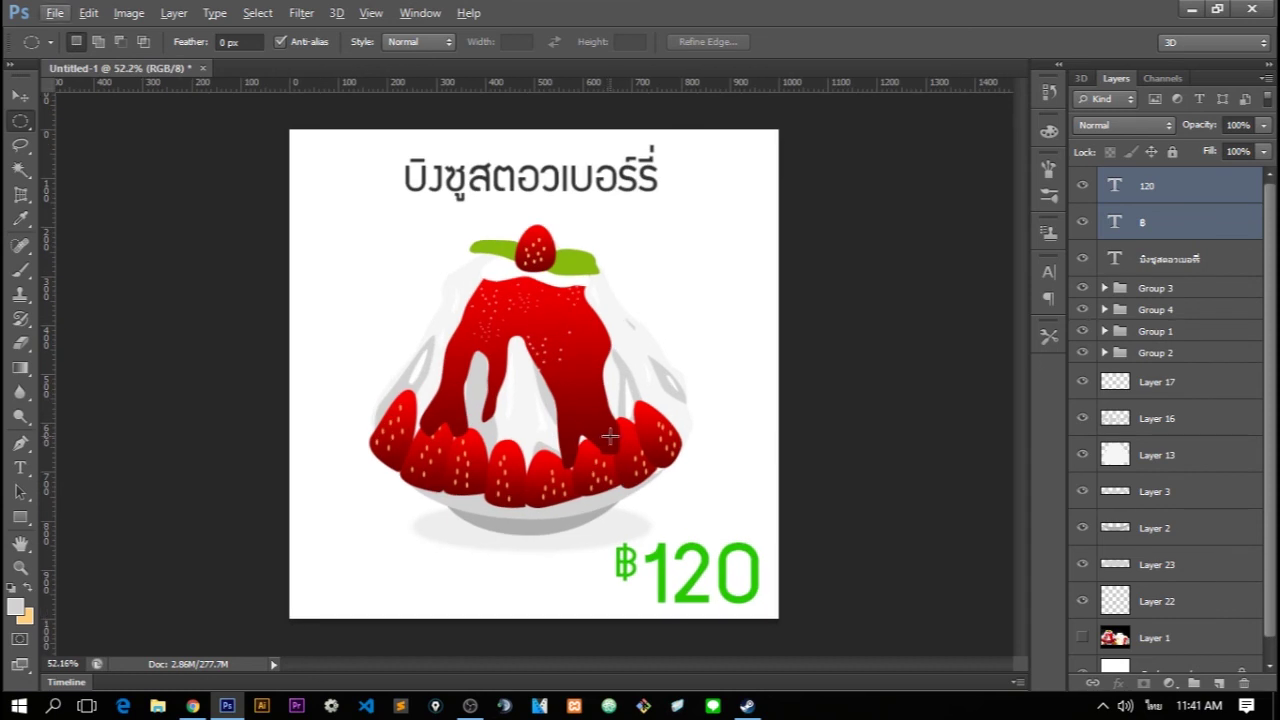